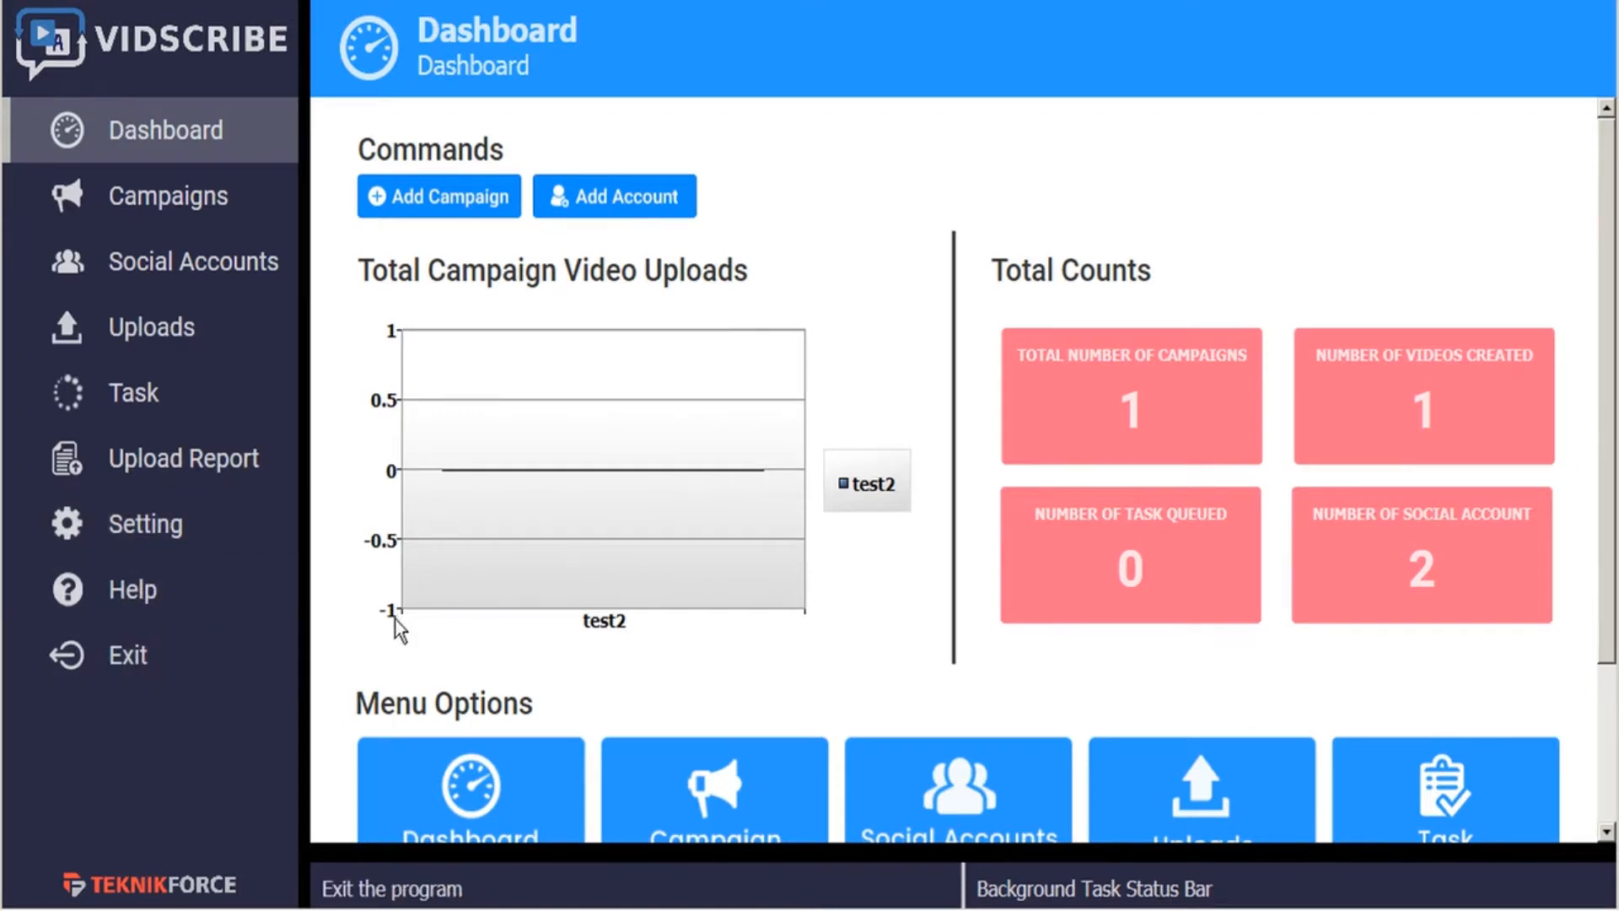
# - Open the text translation panel and delete the French translation beneath the English sentence
pyautogui.scroll(-3, 390, 624)
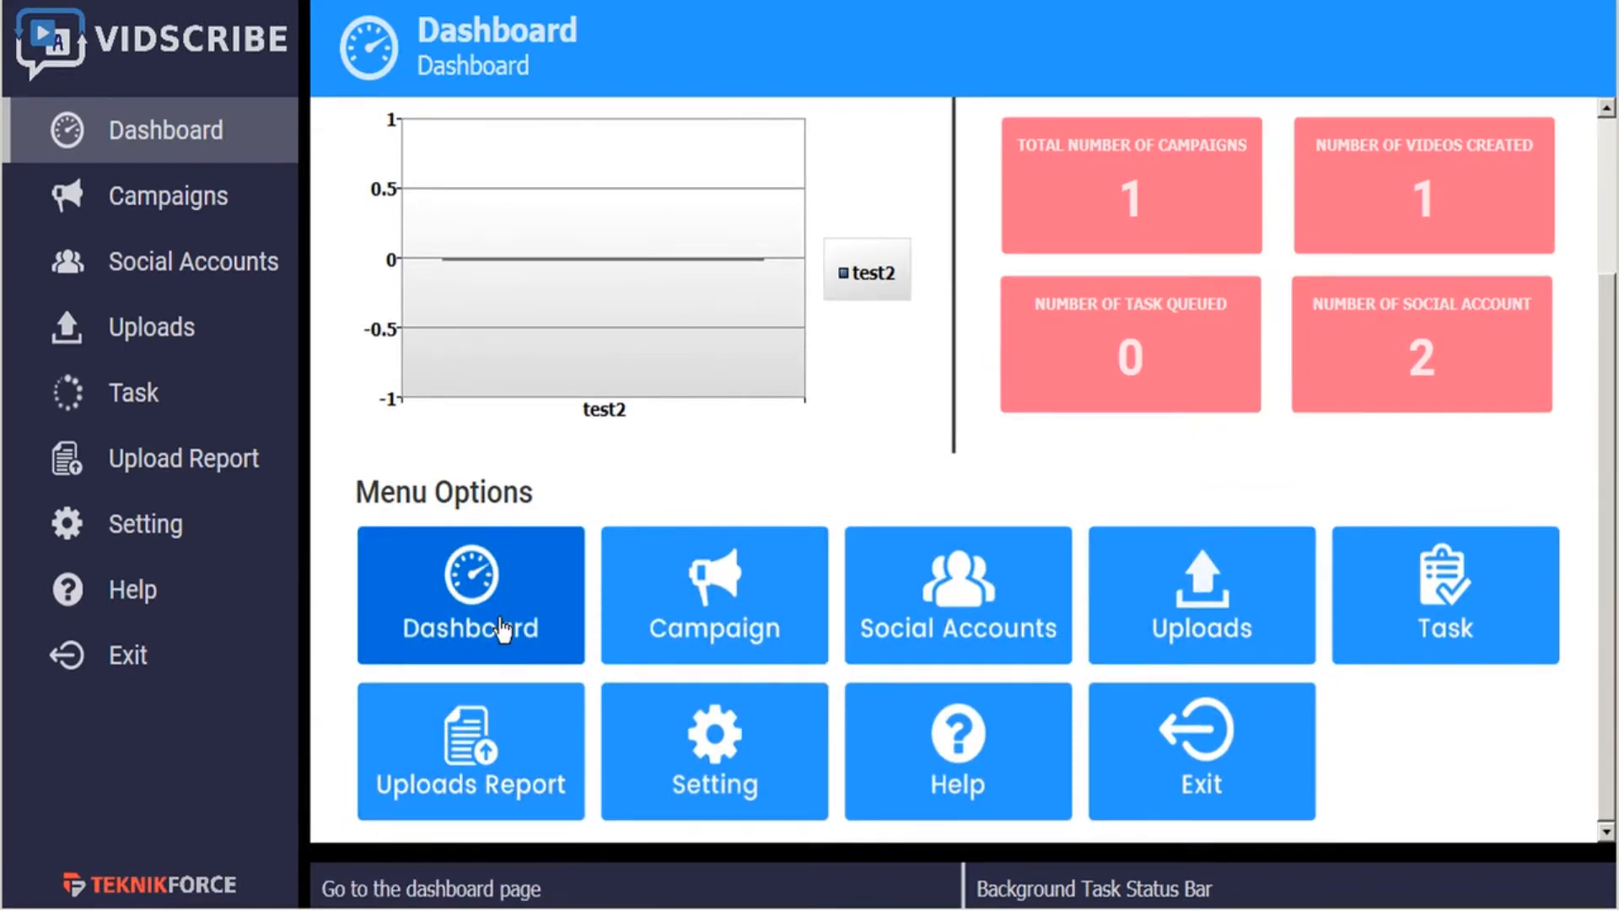
pyautogui.click(587, 855)
pyautogui.doubleClick(617, 749)
pyautogui.click(620, 750)
pyautogui.doubleClick(619, 750)
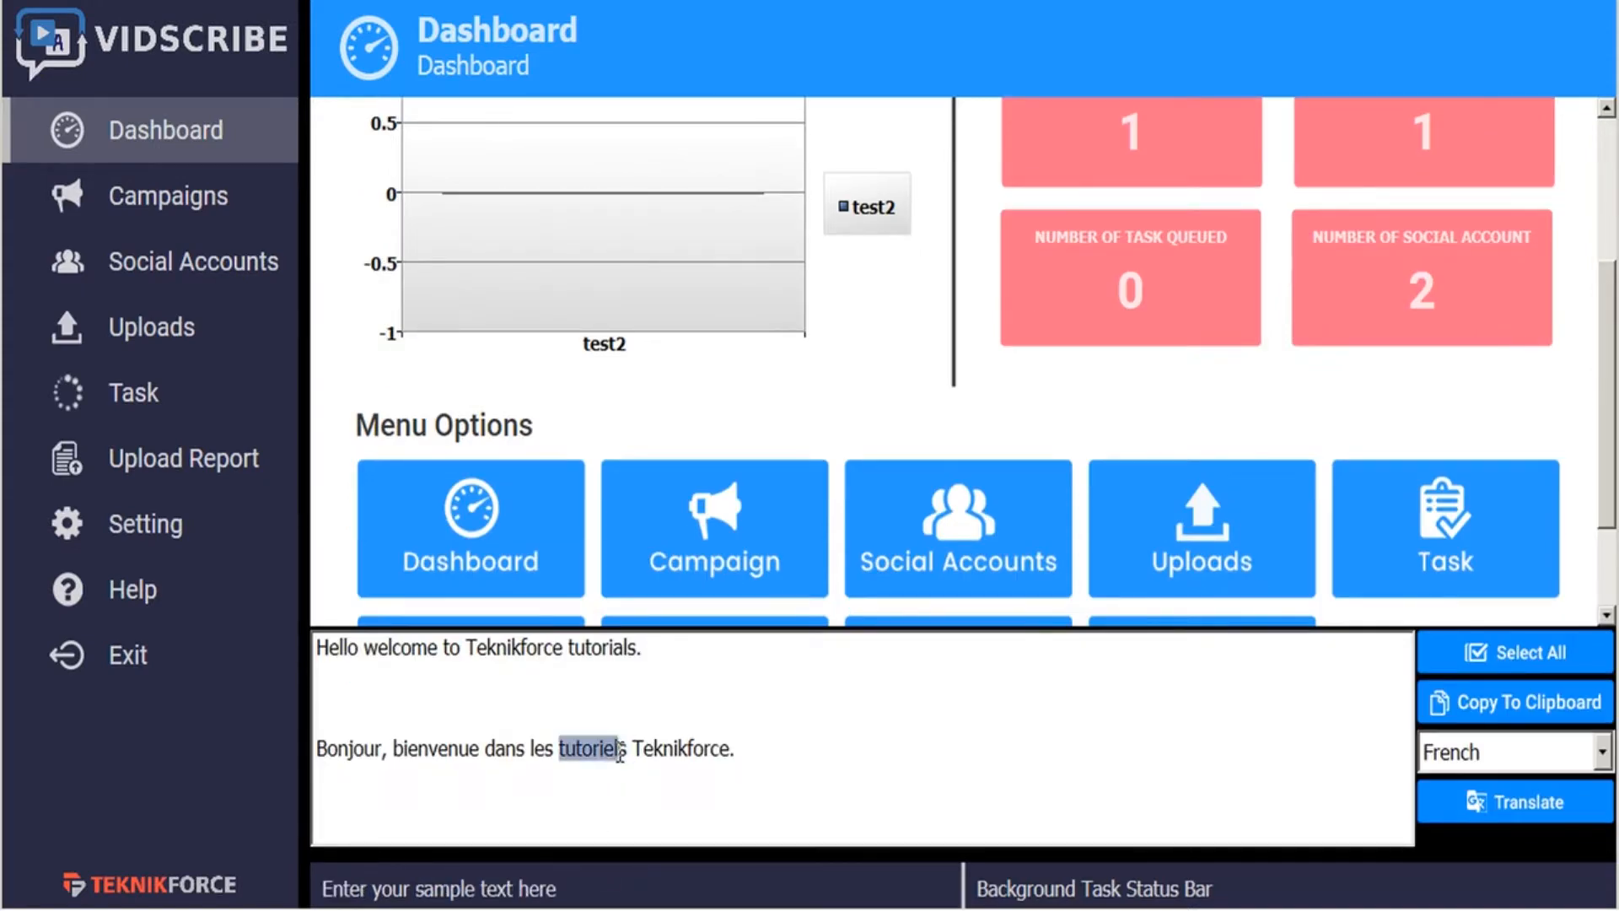
pyautogui.moveTo(766, 763); pyautogui.dragTo(755, 690)
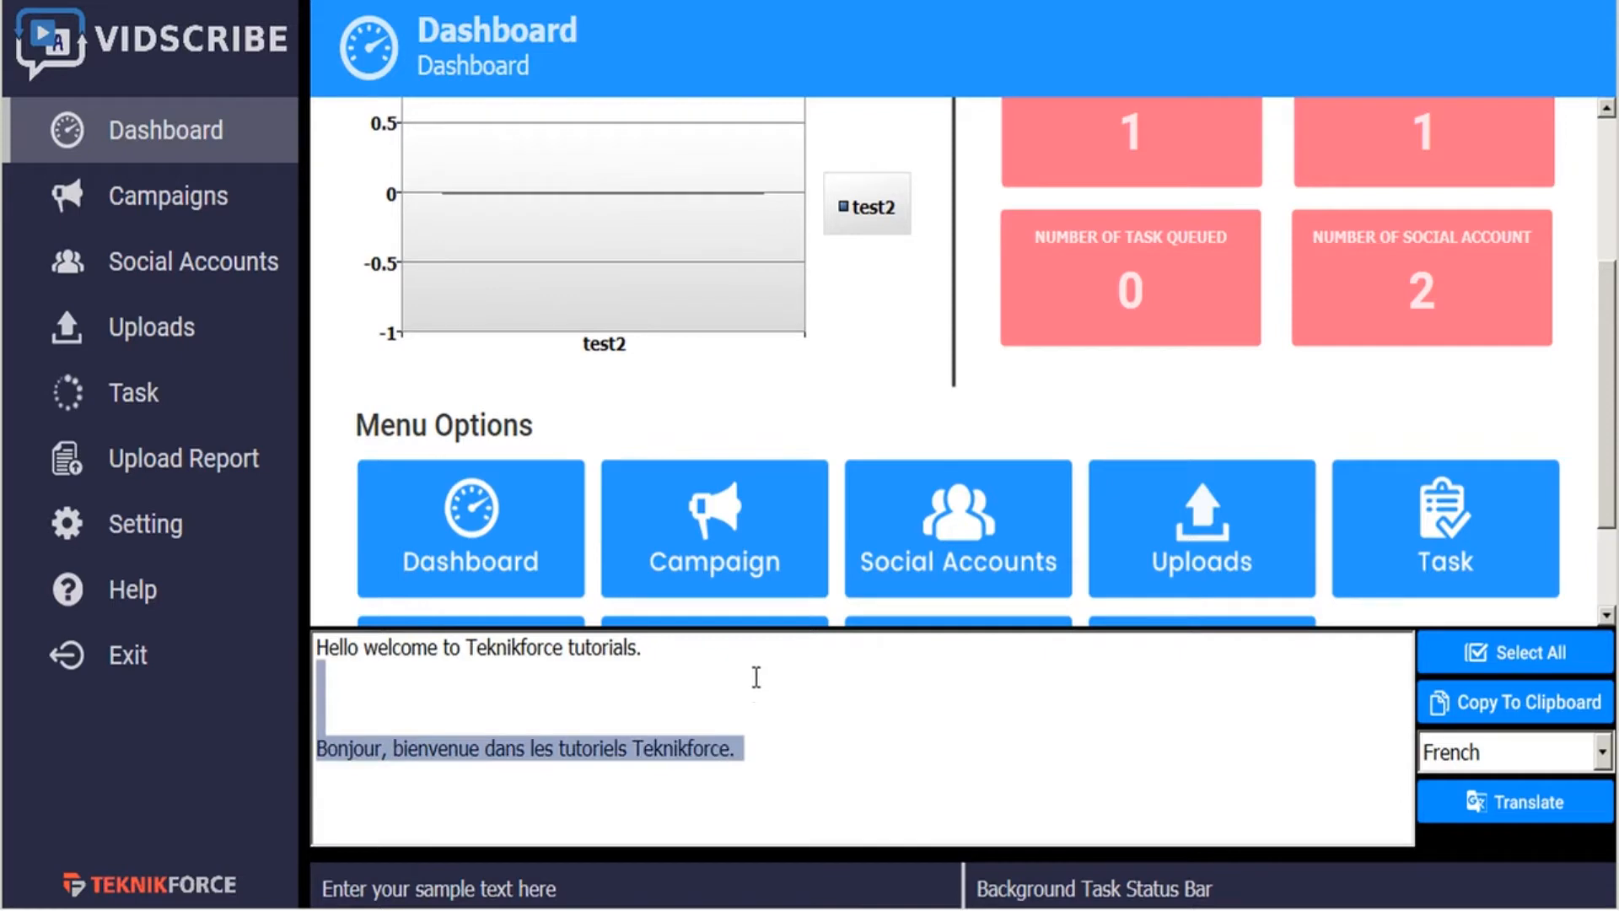
pyautogui.press('BackSpace')
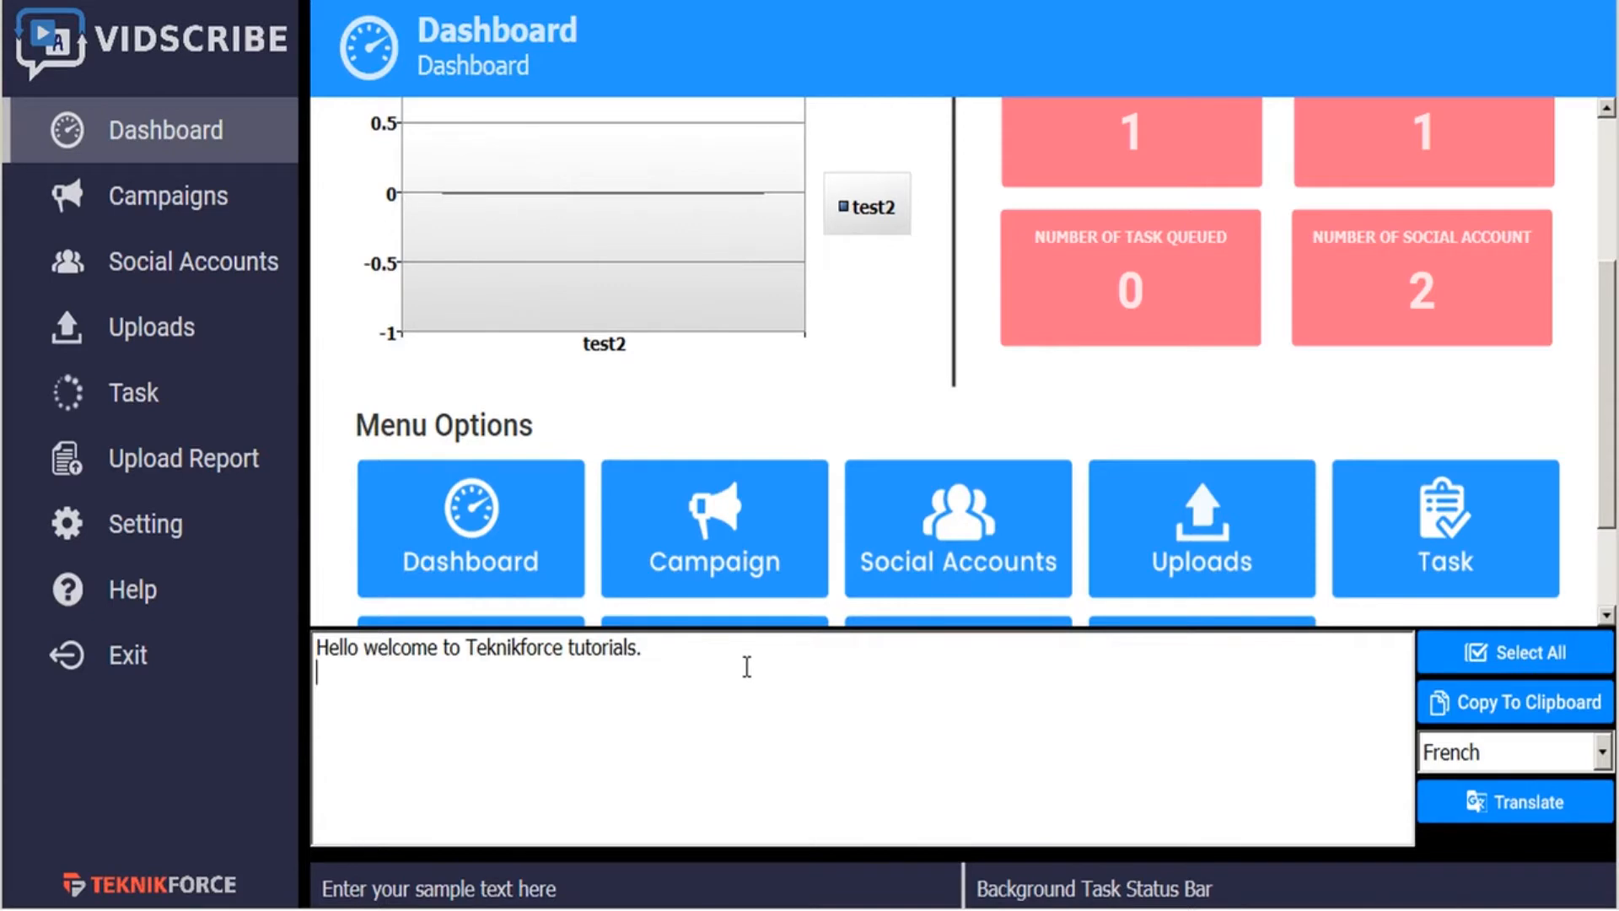
# - Translate the sentence "Hello welcome to Teknikforce tutorials." into Hindi and collapse the translation panel
pyautogui.click(1524, 755)
pyautogui.click(1442, 601)
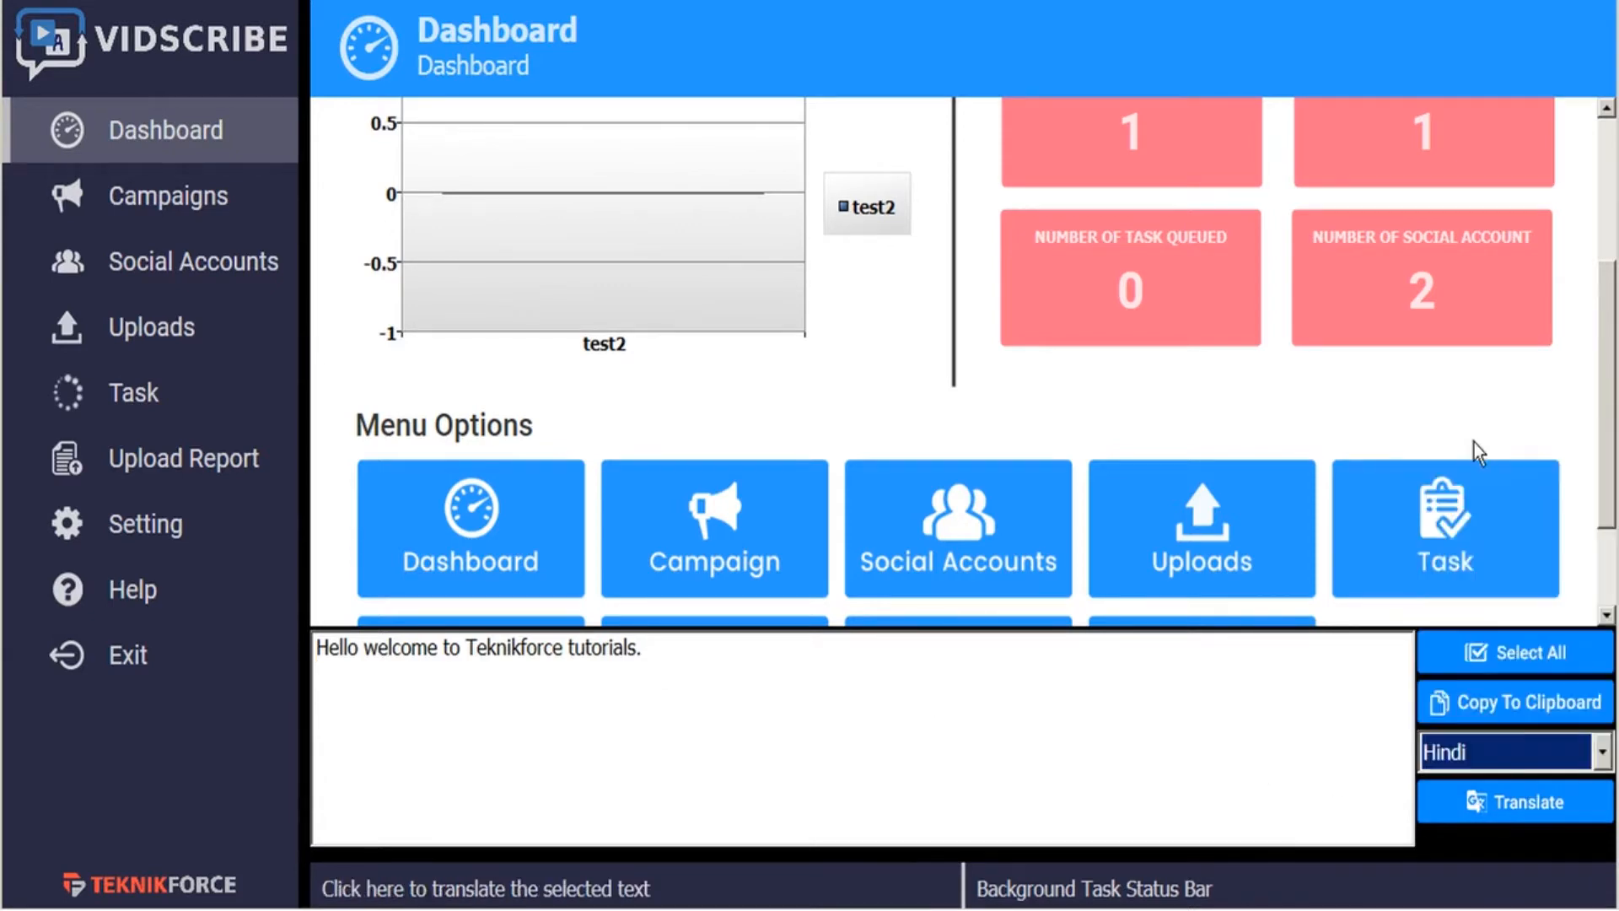
pyautogui.click(1478, 808)
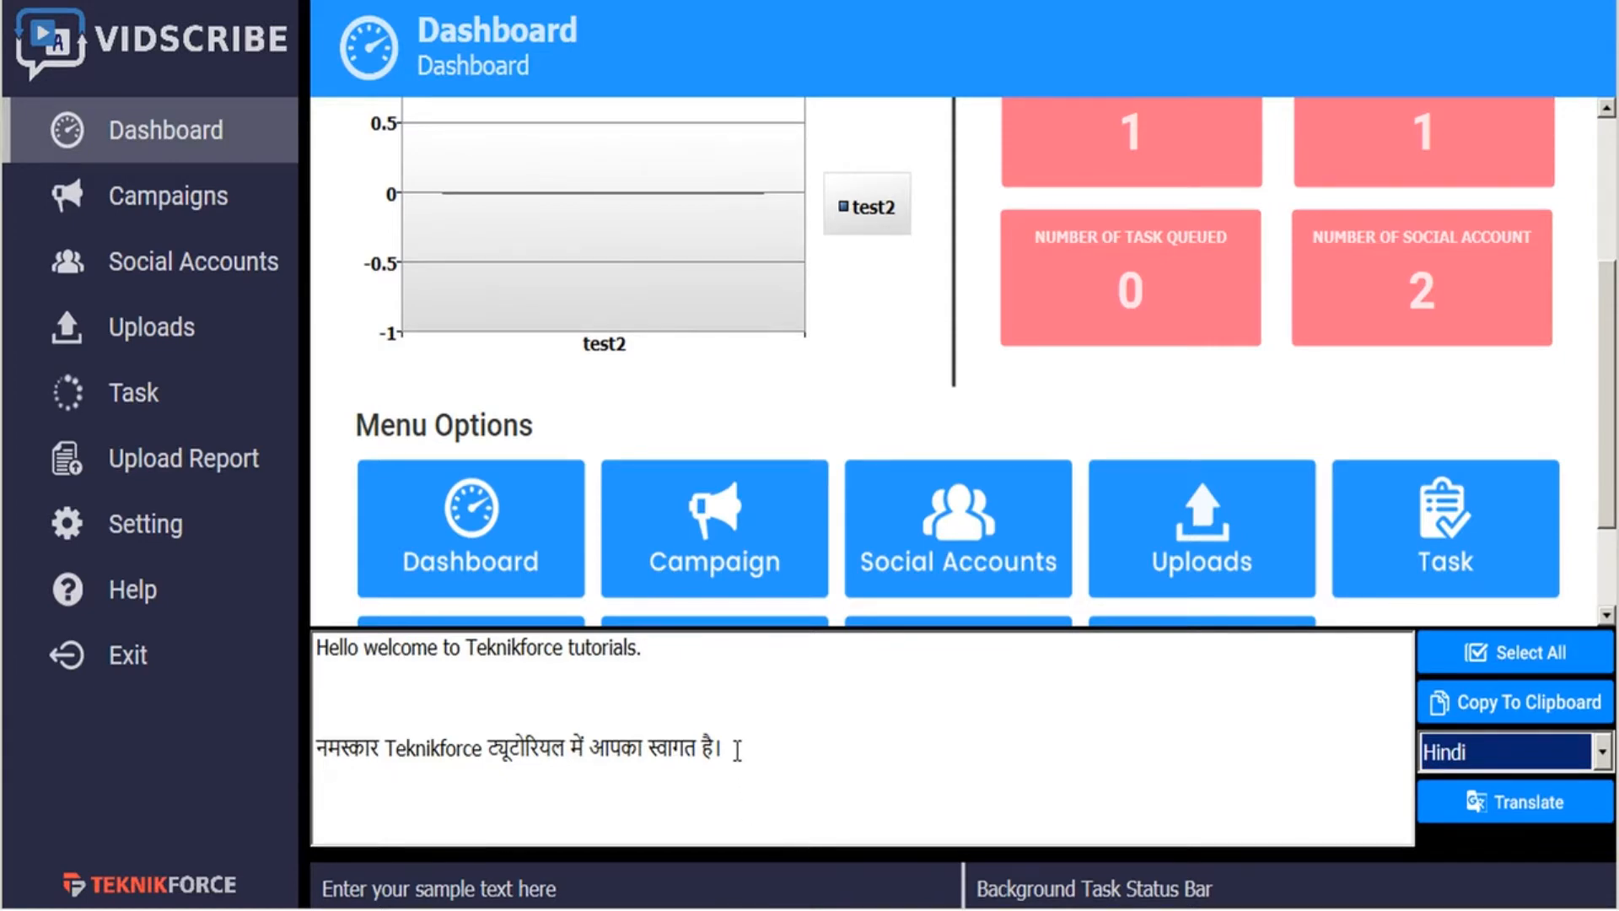
pyautogui.click(739, 866)
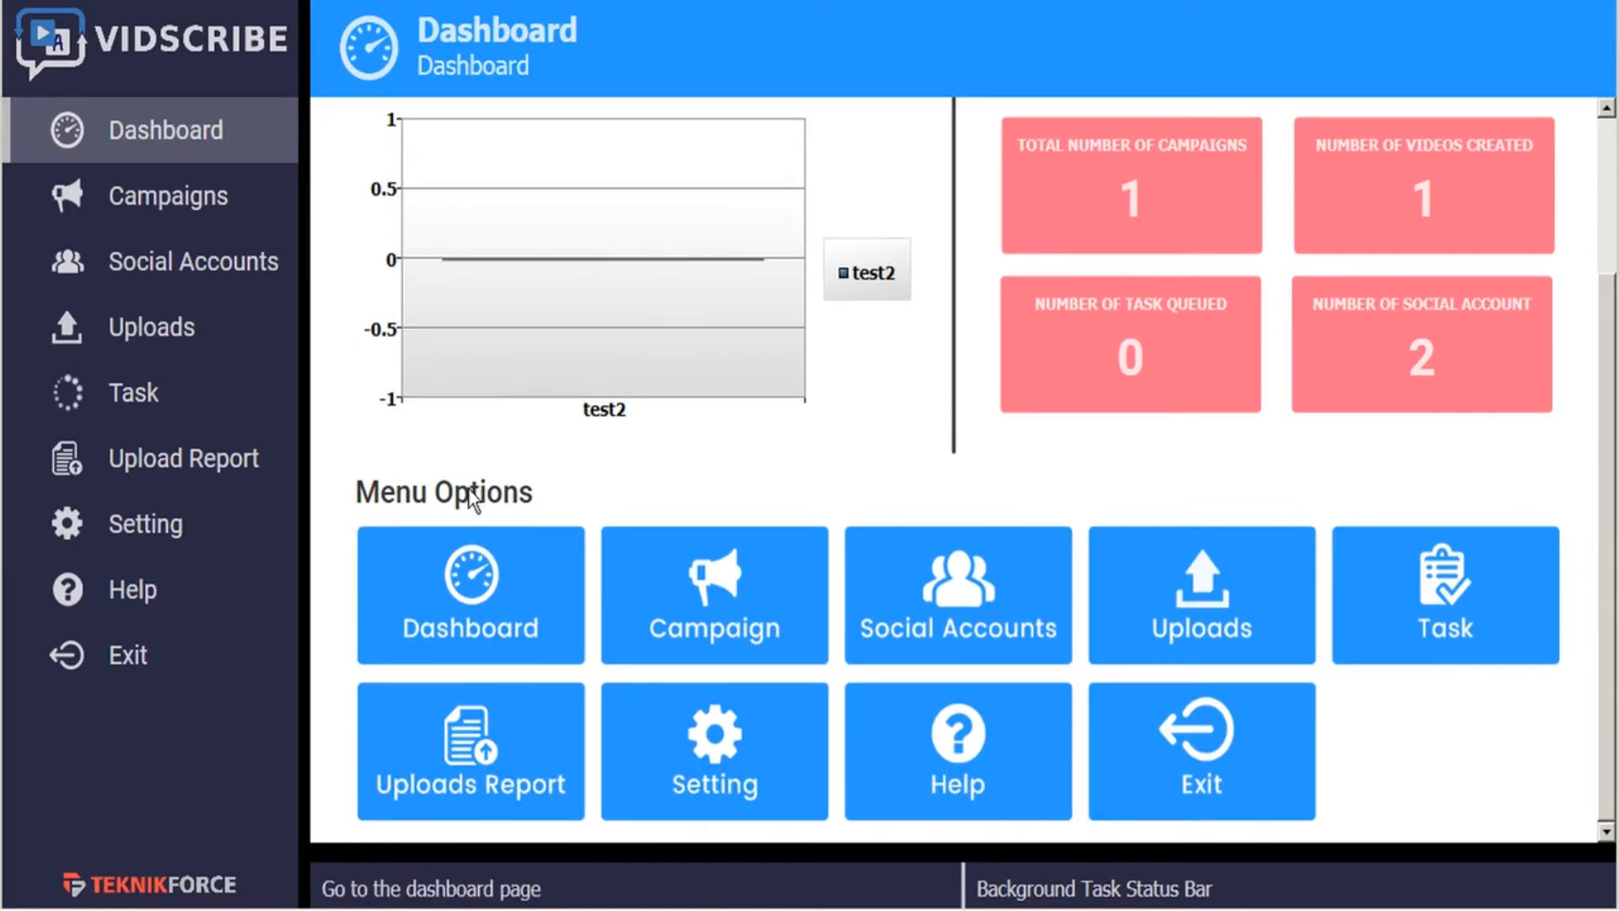
# - Open the application settings and view the colors available for the subtitle background
pyautogui.scroll(3, 468, 503)
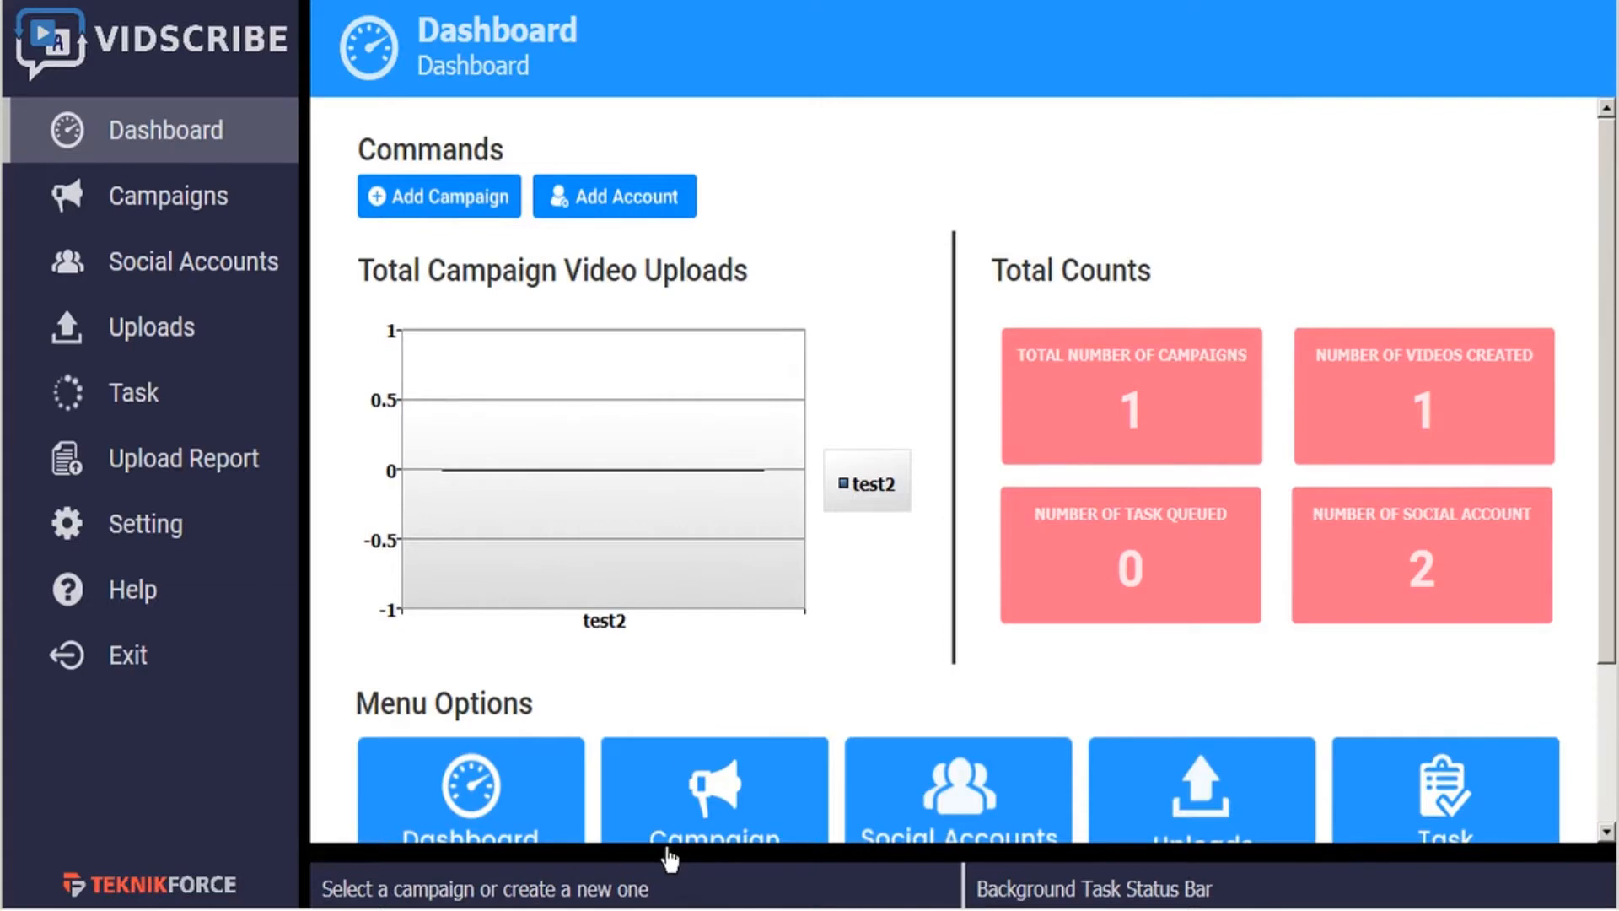
pyautogui.click(152, 533)
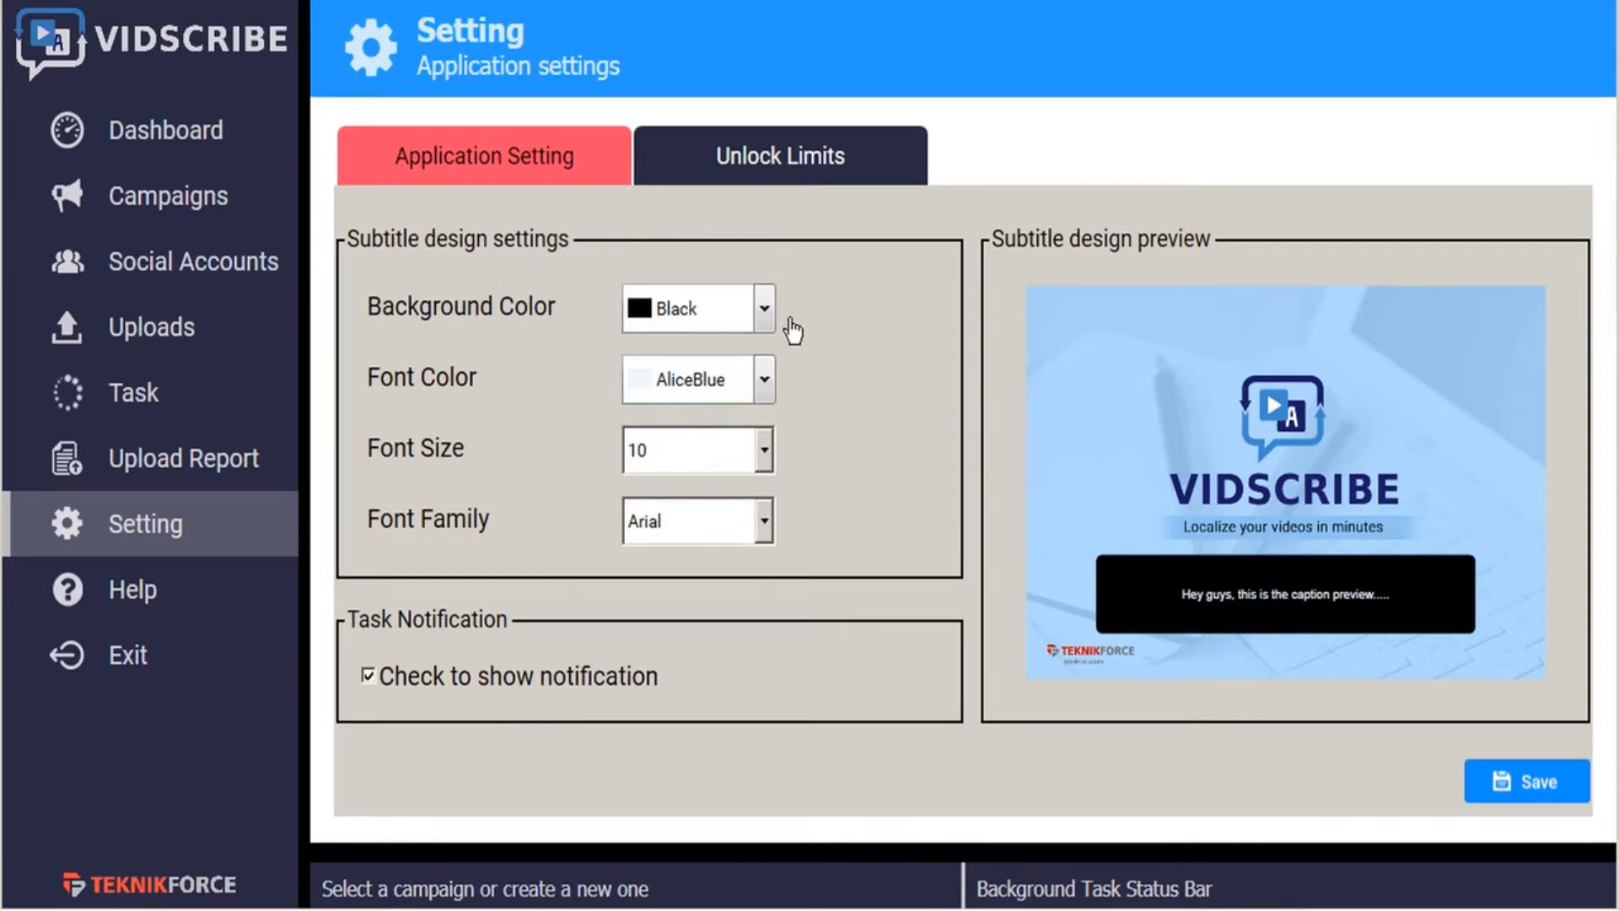
pyautogui.click(765, 312)
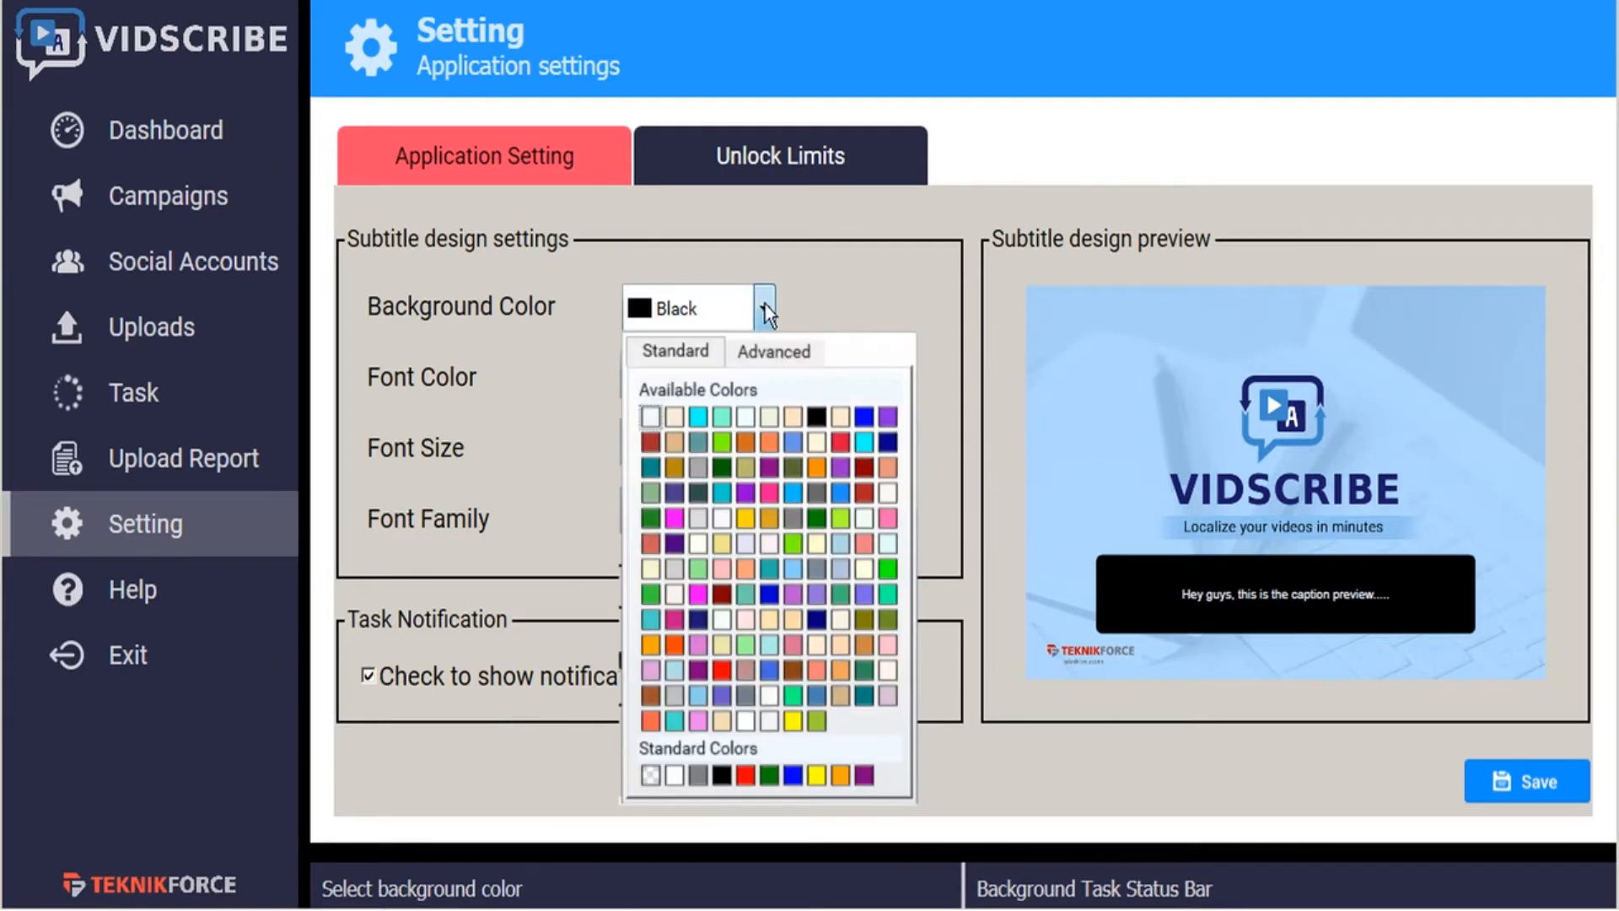
pyautogui.click(764, 307)
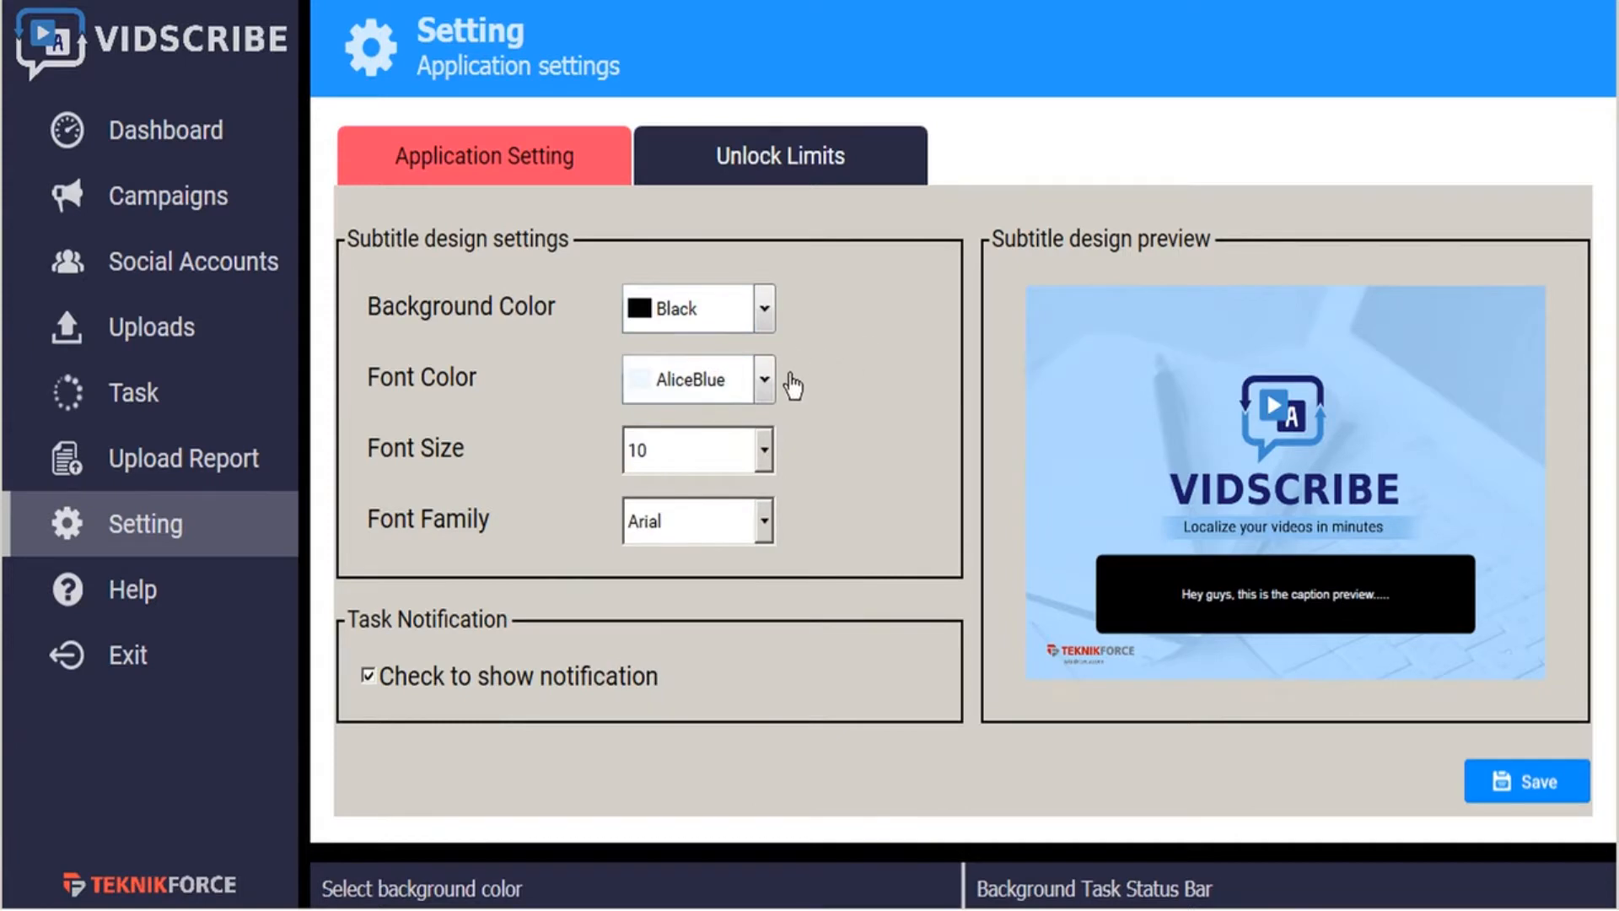
# - Try a subtitle font size of 14 and look through the available font families
pyautogui.click(764, 450)
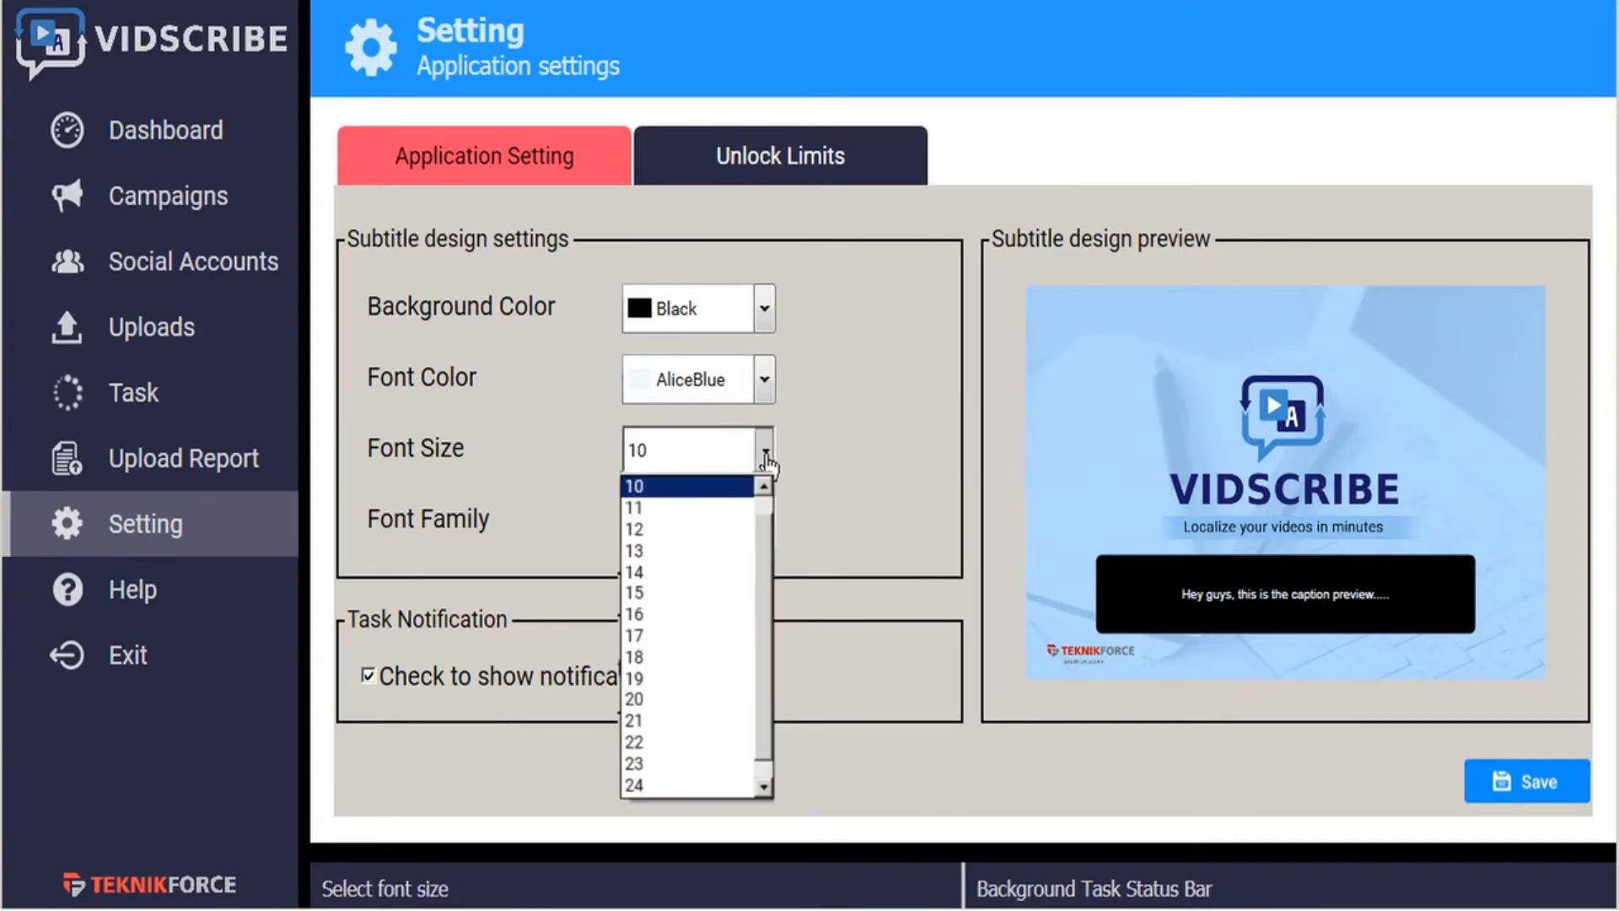
pyautogui.click(679, 573)
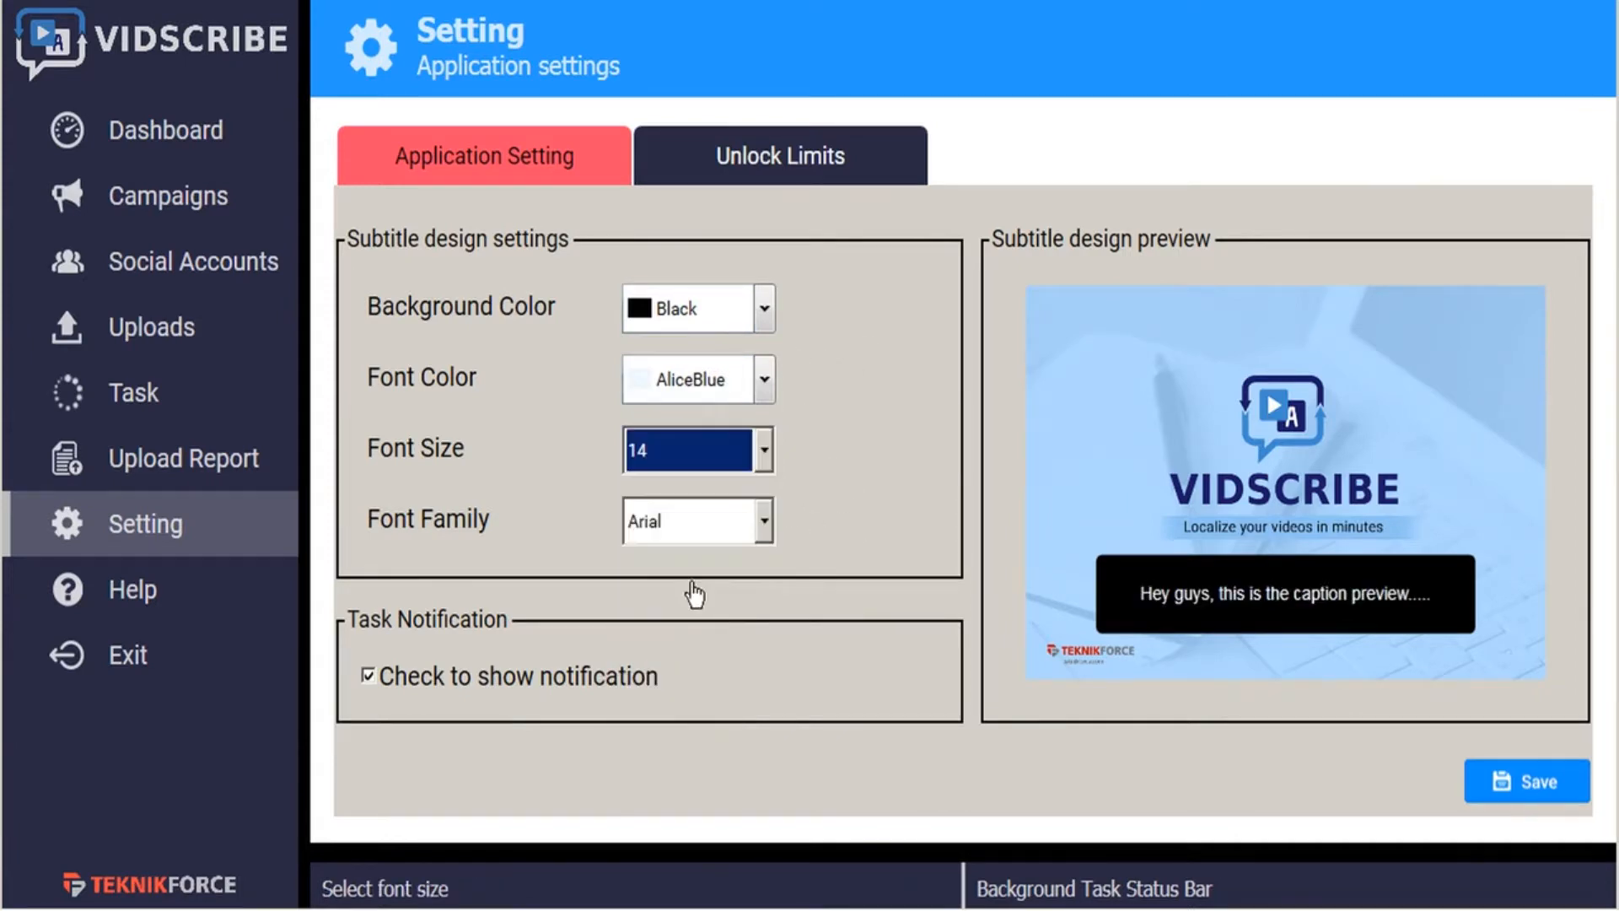
pyautogui.click(764, 523)
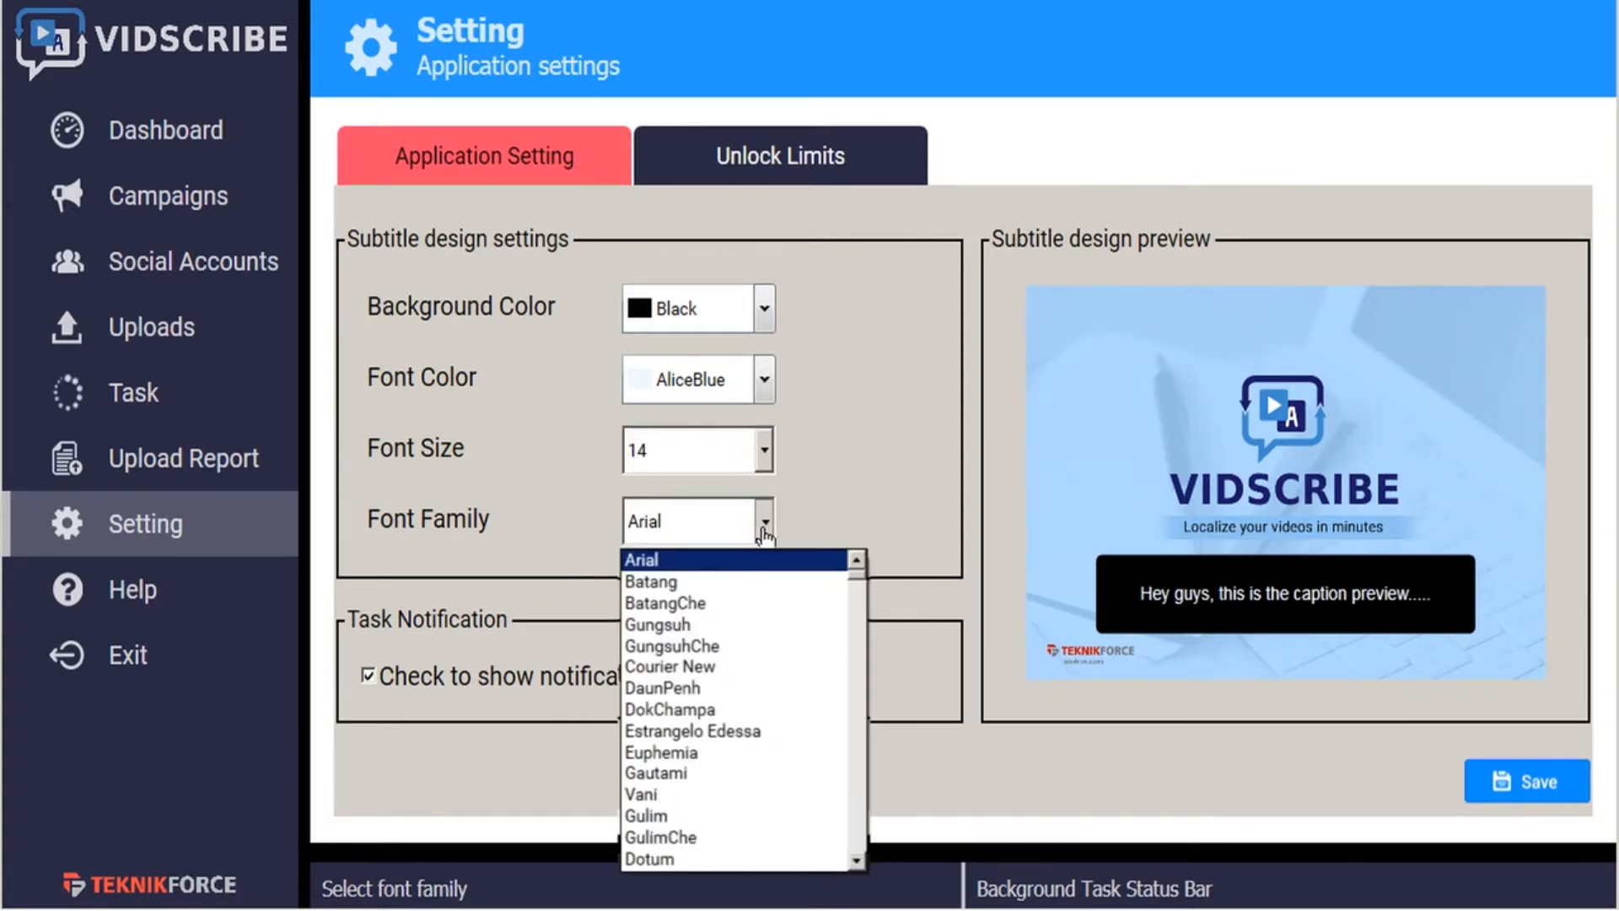
pyautogui.click(815, 522)
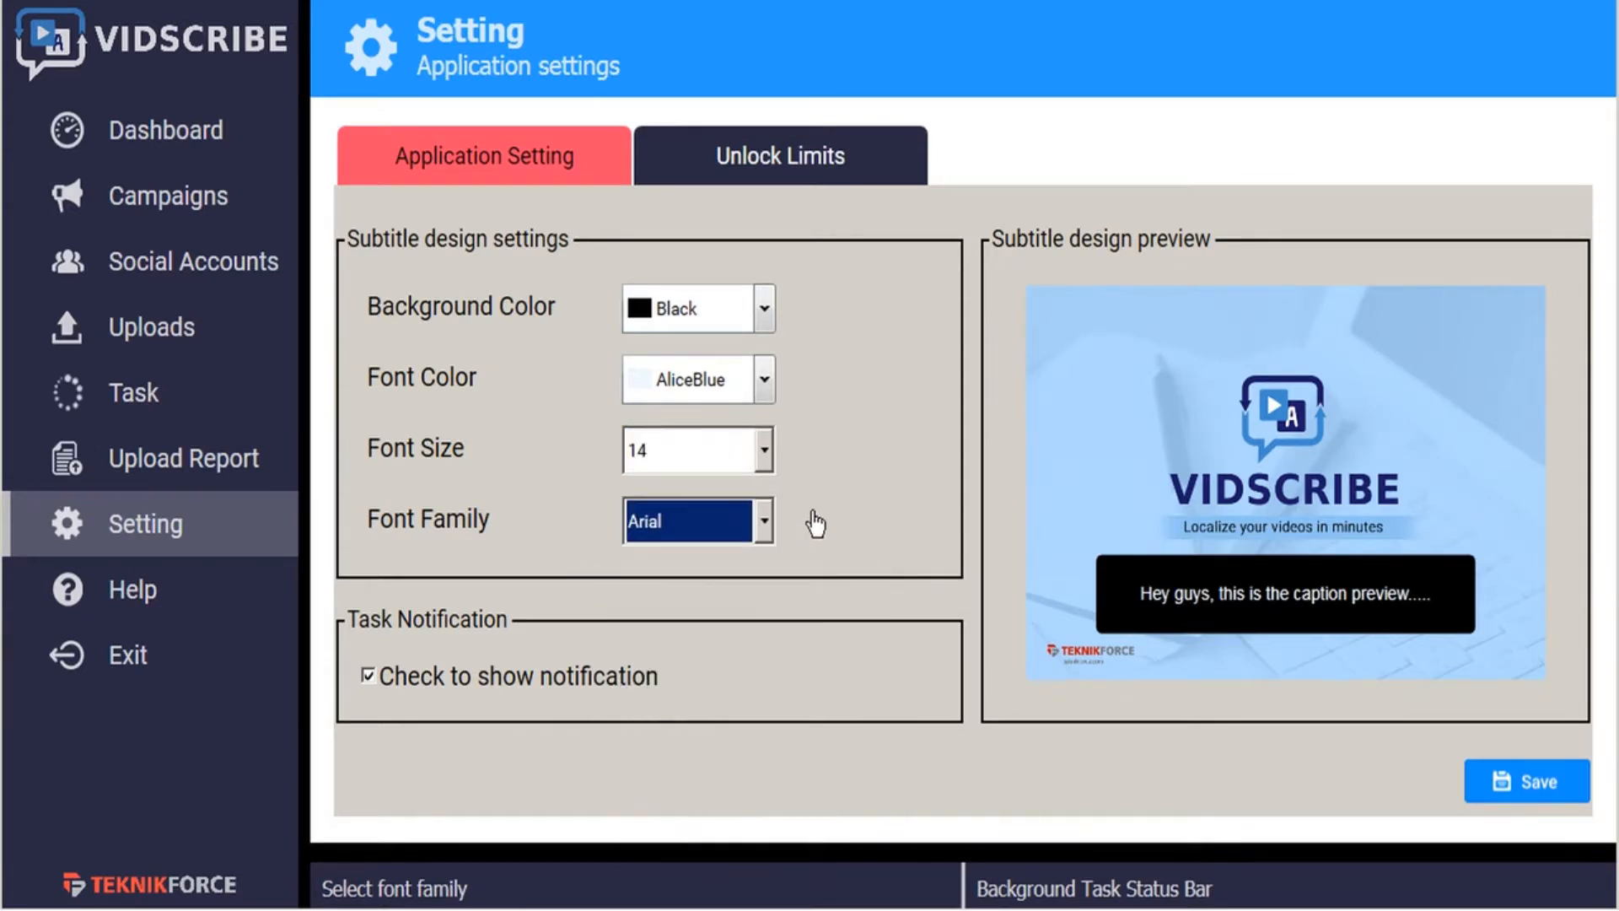
pyautogui.click(814, 523)
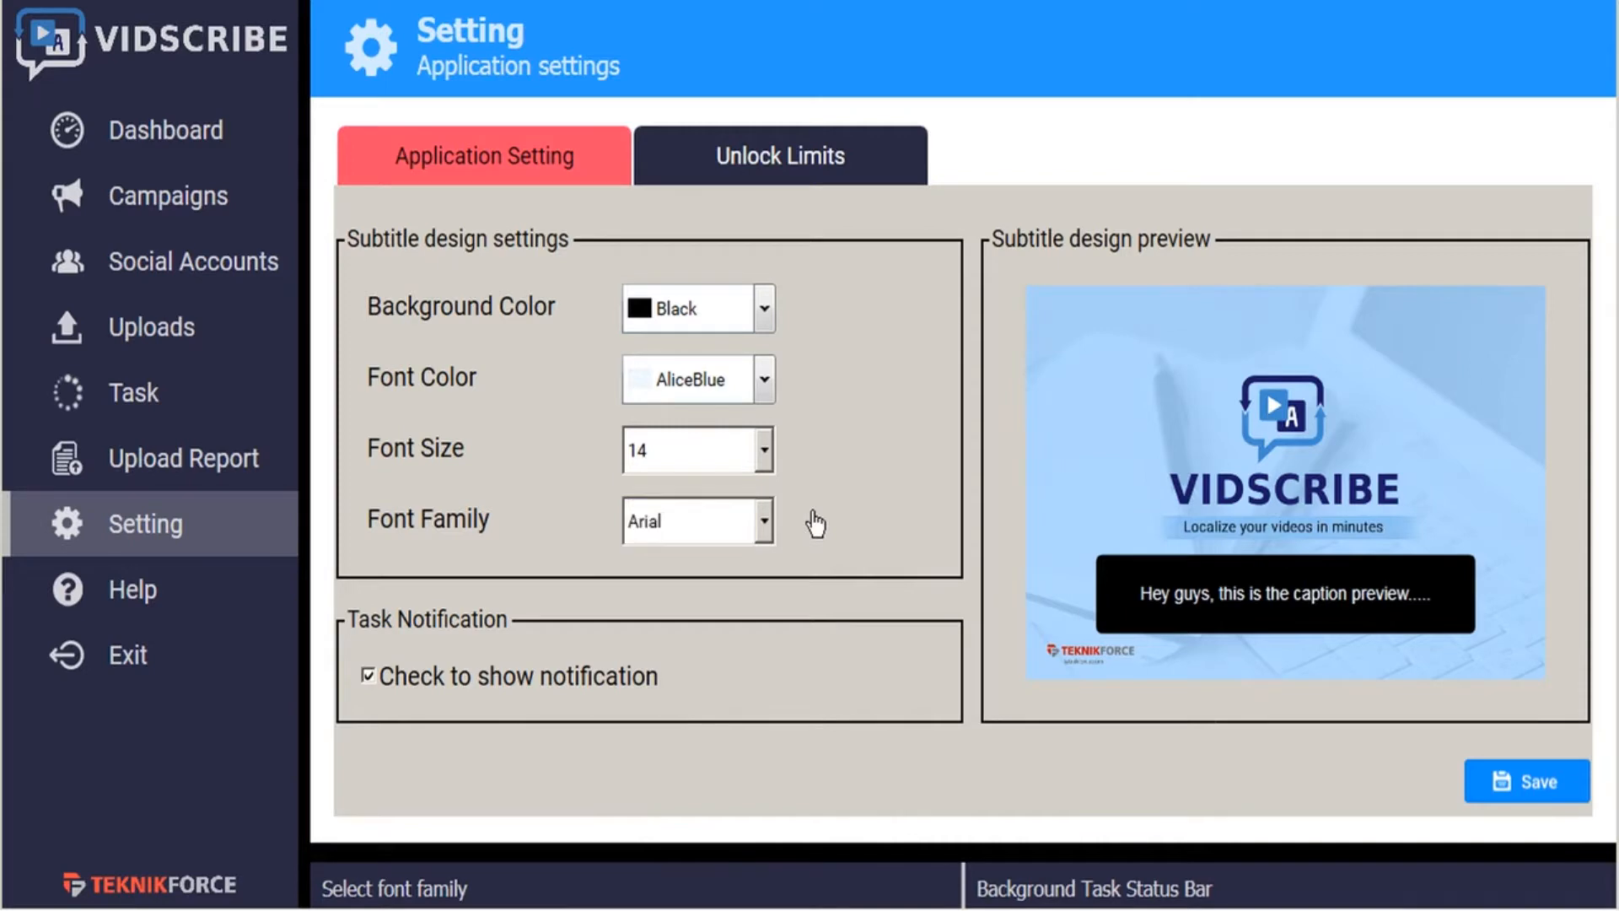
# - Set the subtitle font size to 12 and save the application settings
pyautogui.click(764, 456)
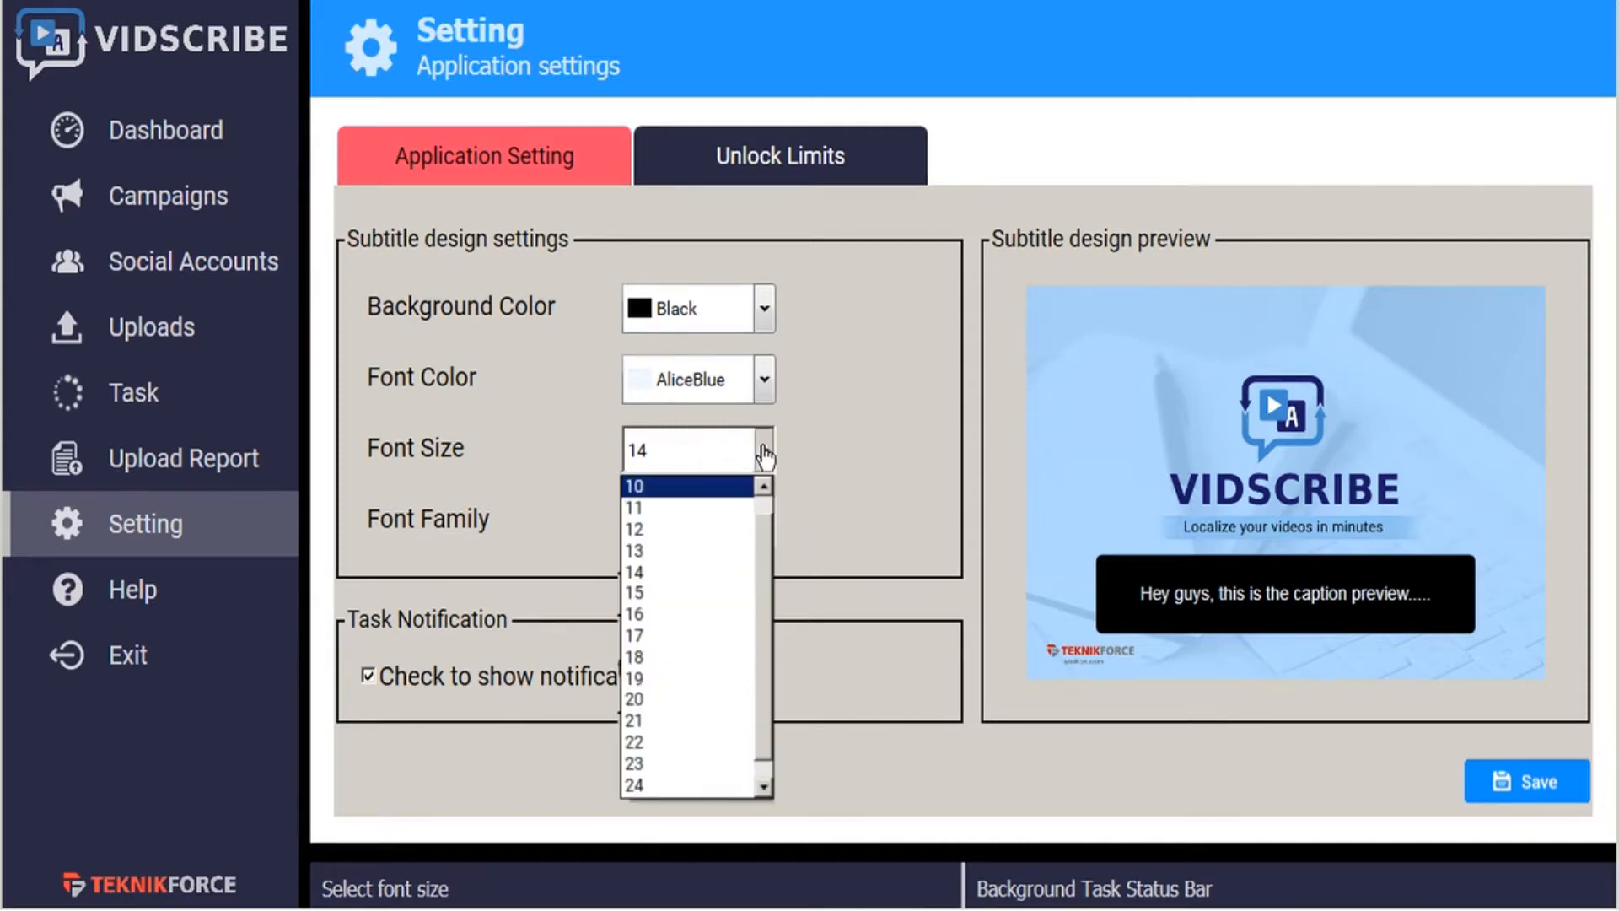
pyautogui.click(721, 517)
pyautogui.click(870, 472)
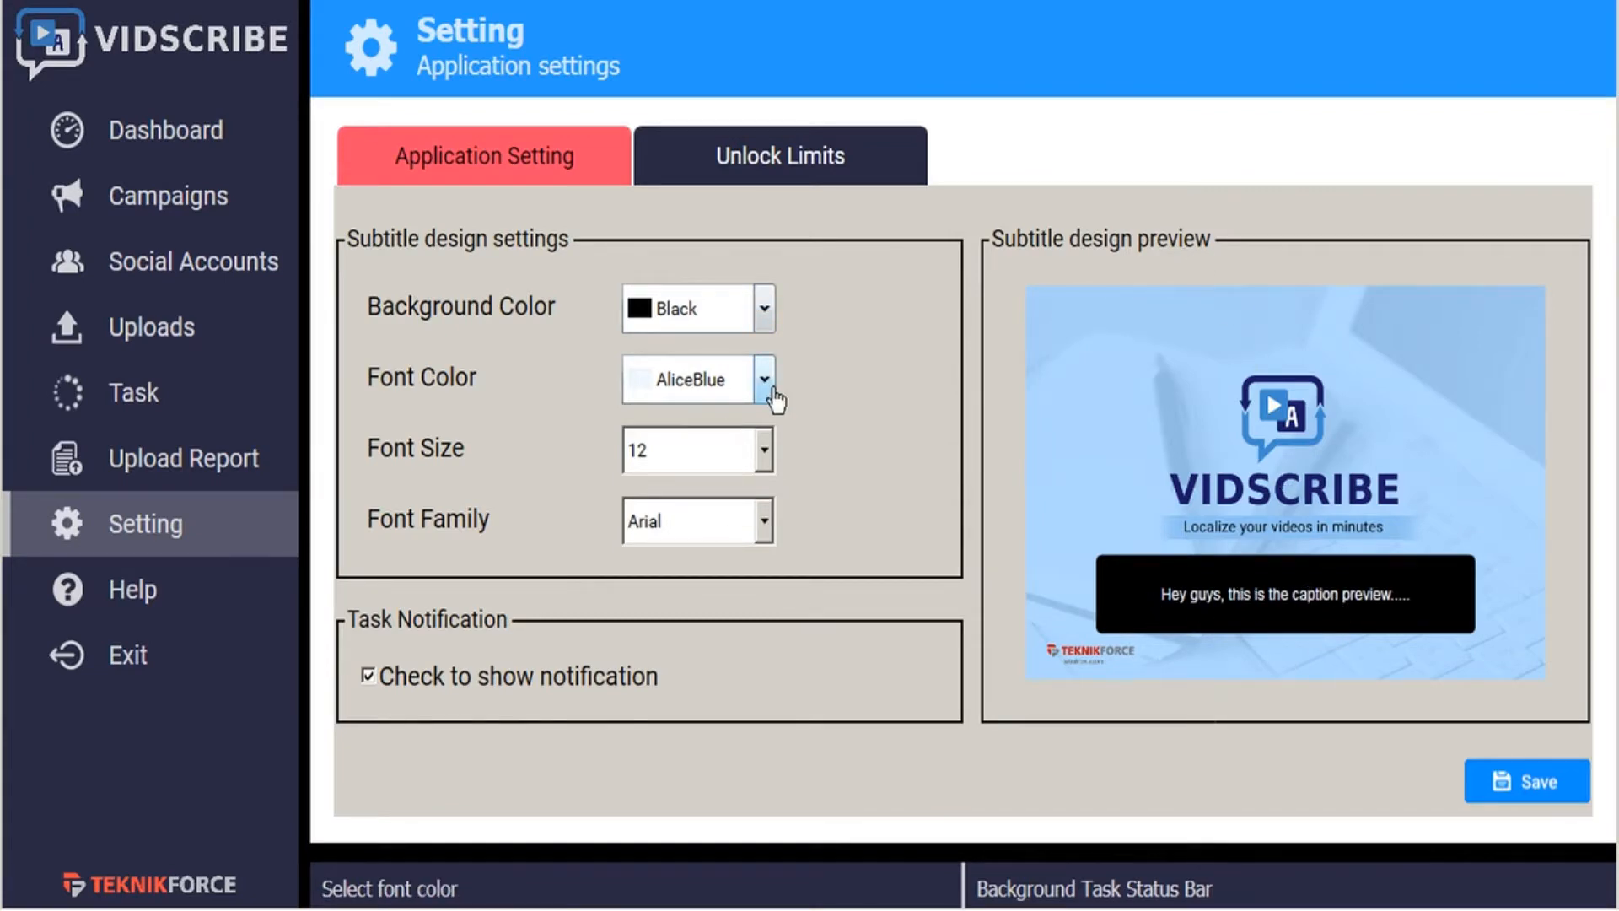
pyautogui.click(1554, 793)
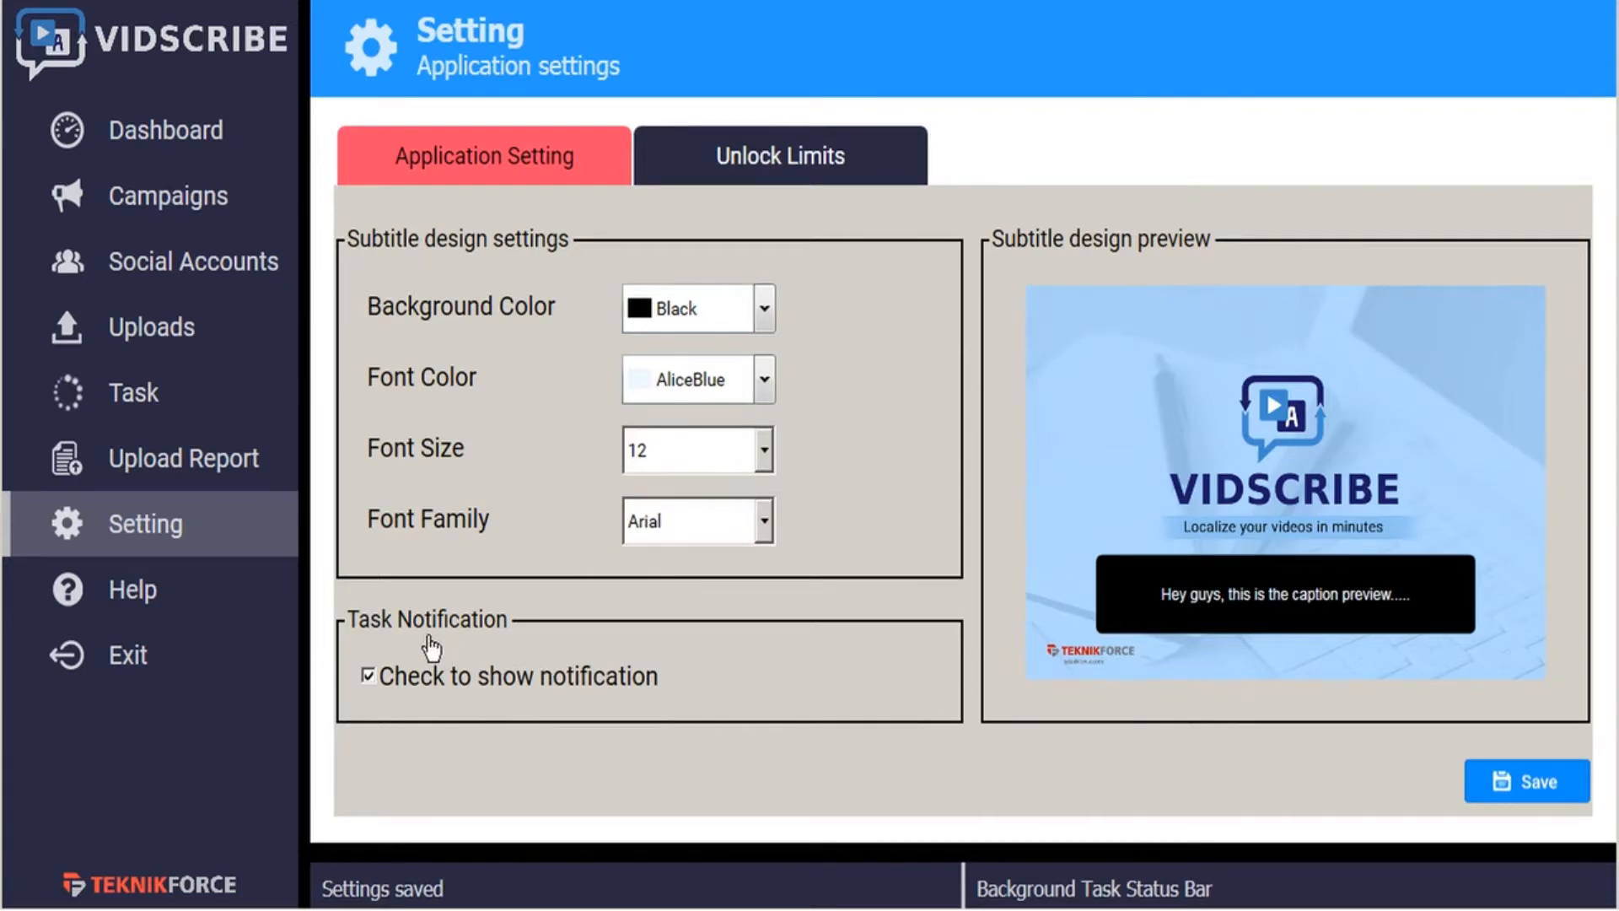
pyautogui.click(368, 674)
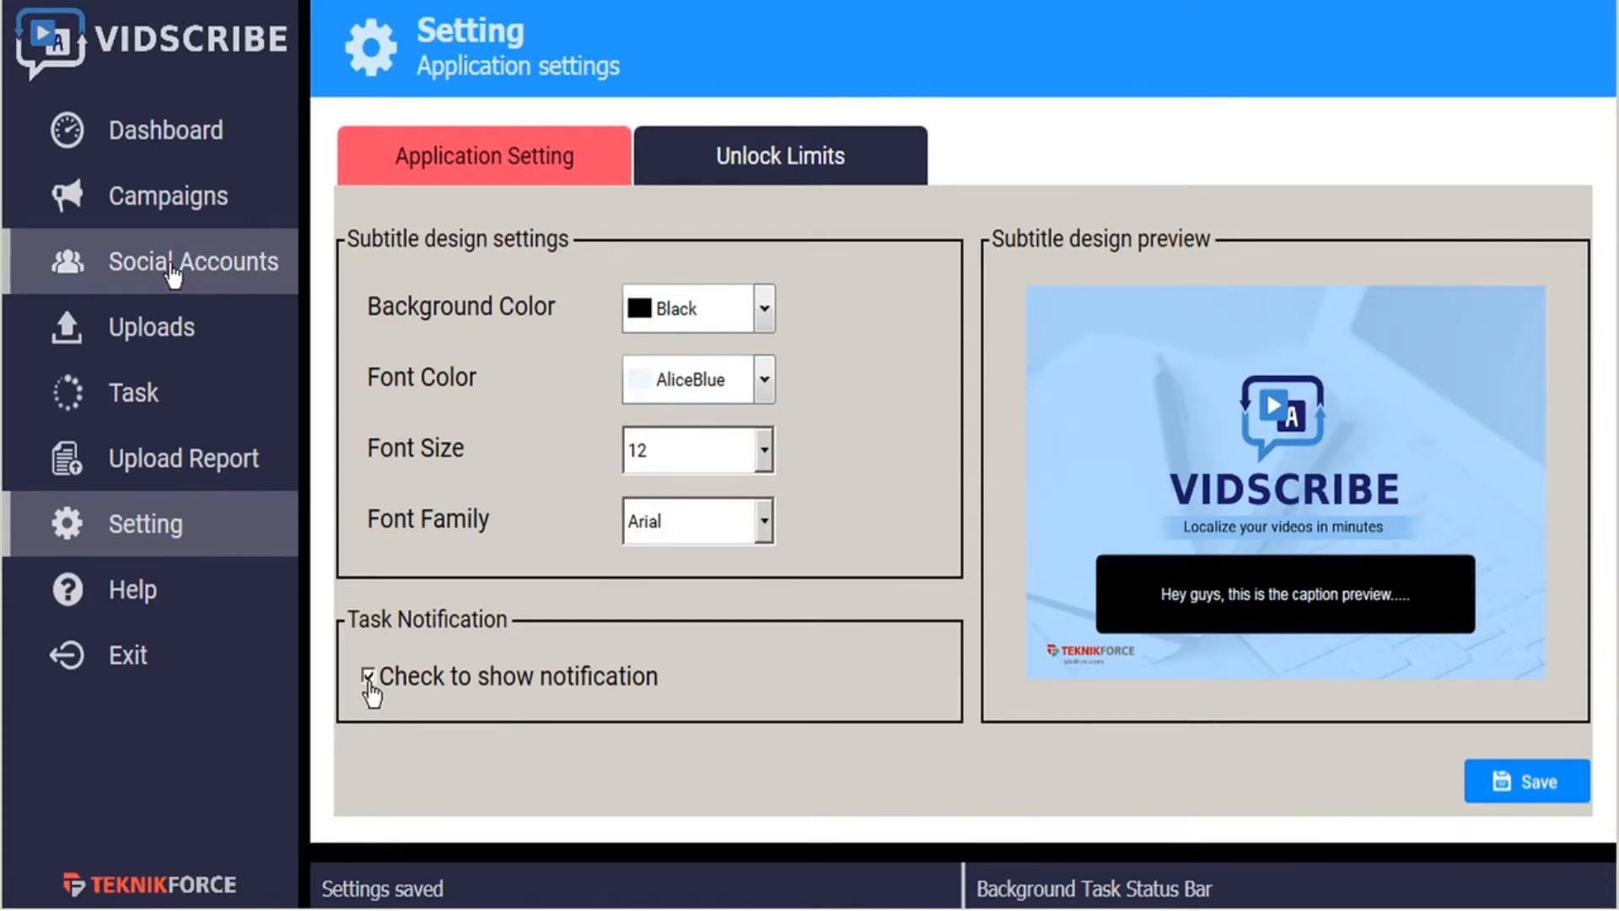
# - Go to the social accounts, view the Google sign-in window for adding a YouTube account, and close it
pyautogui.click(213, 270)
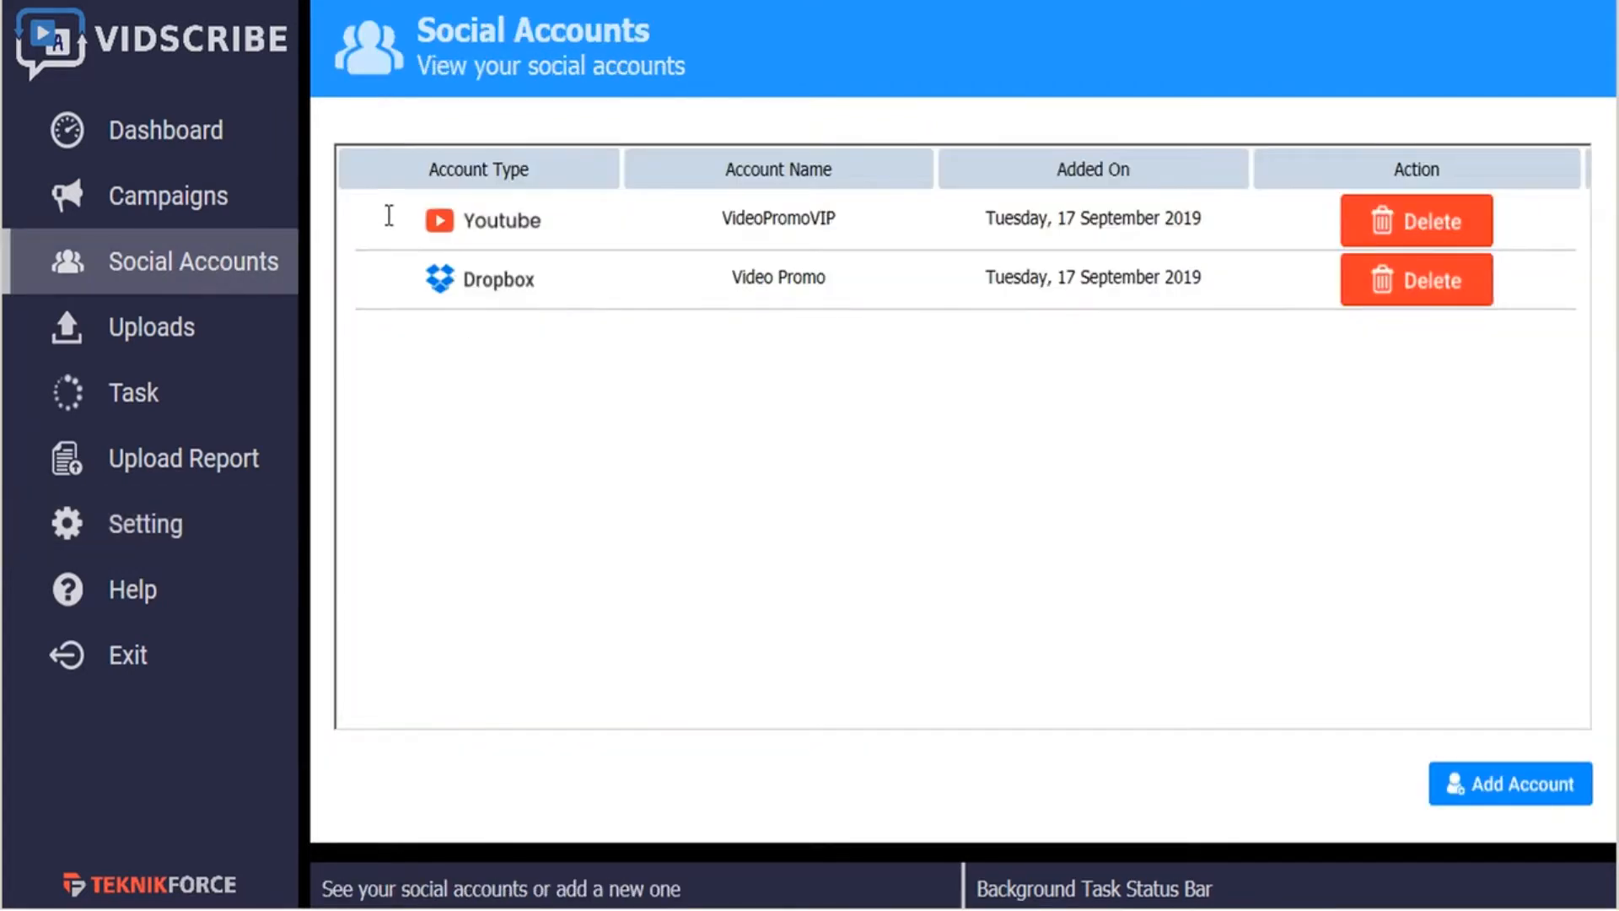
pyautogui.click(1514, 797)
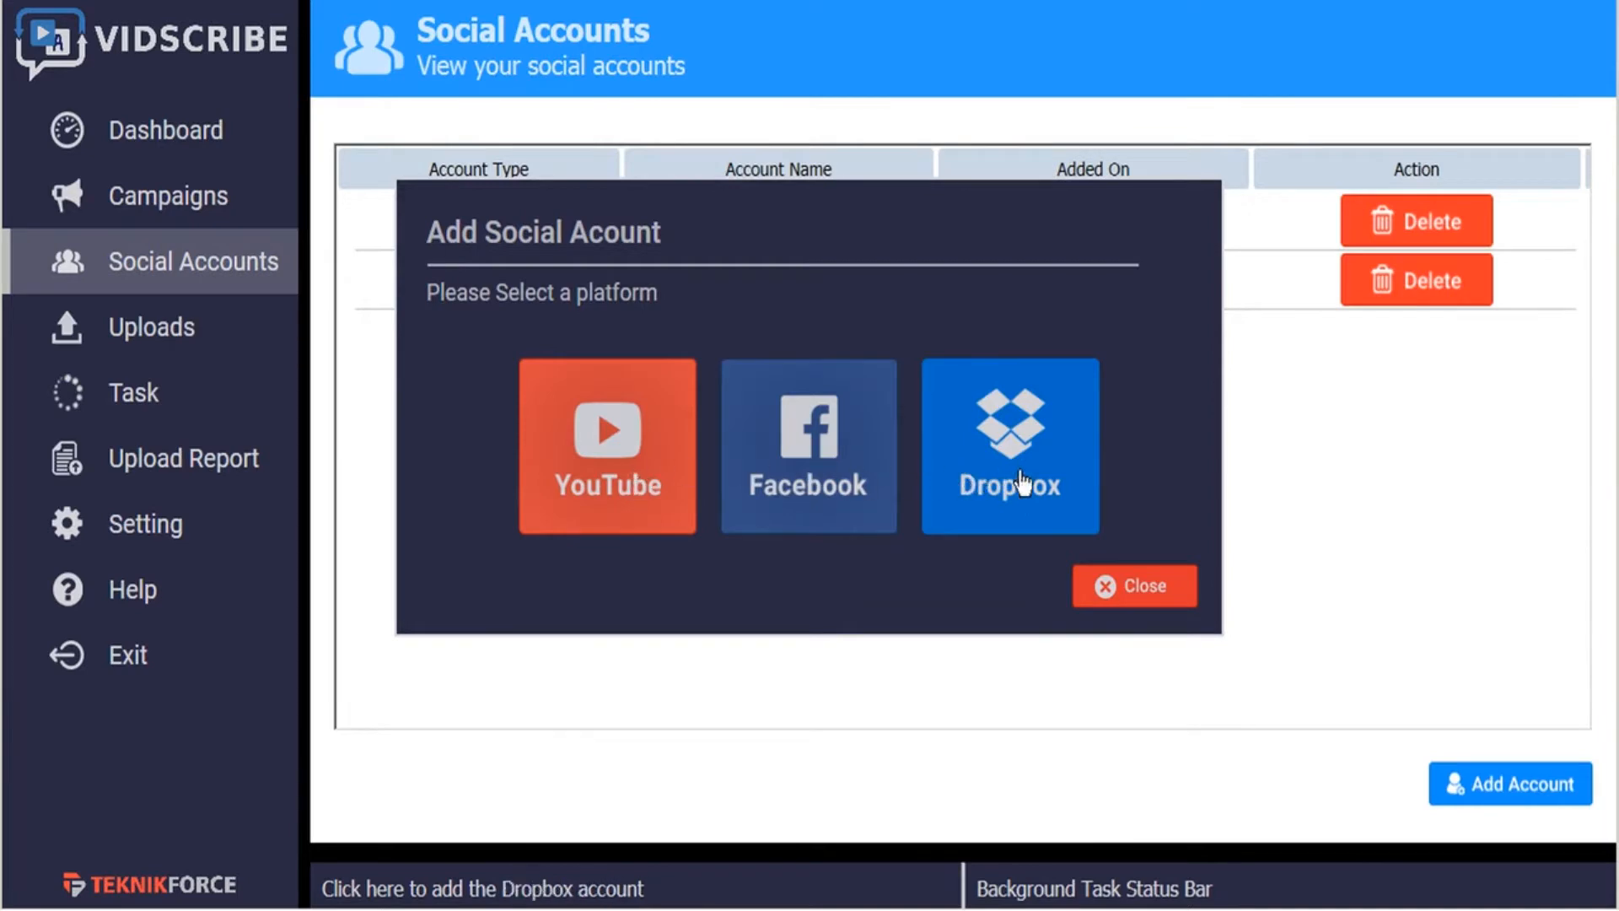
pyautogui.click(605, 466)
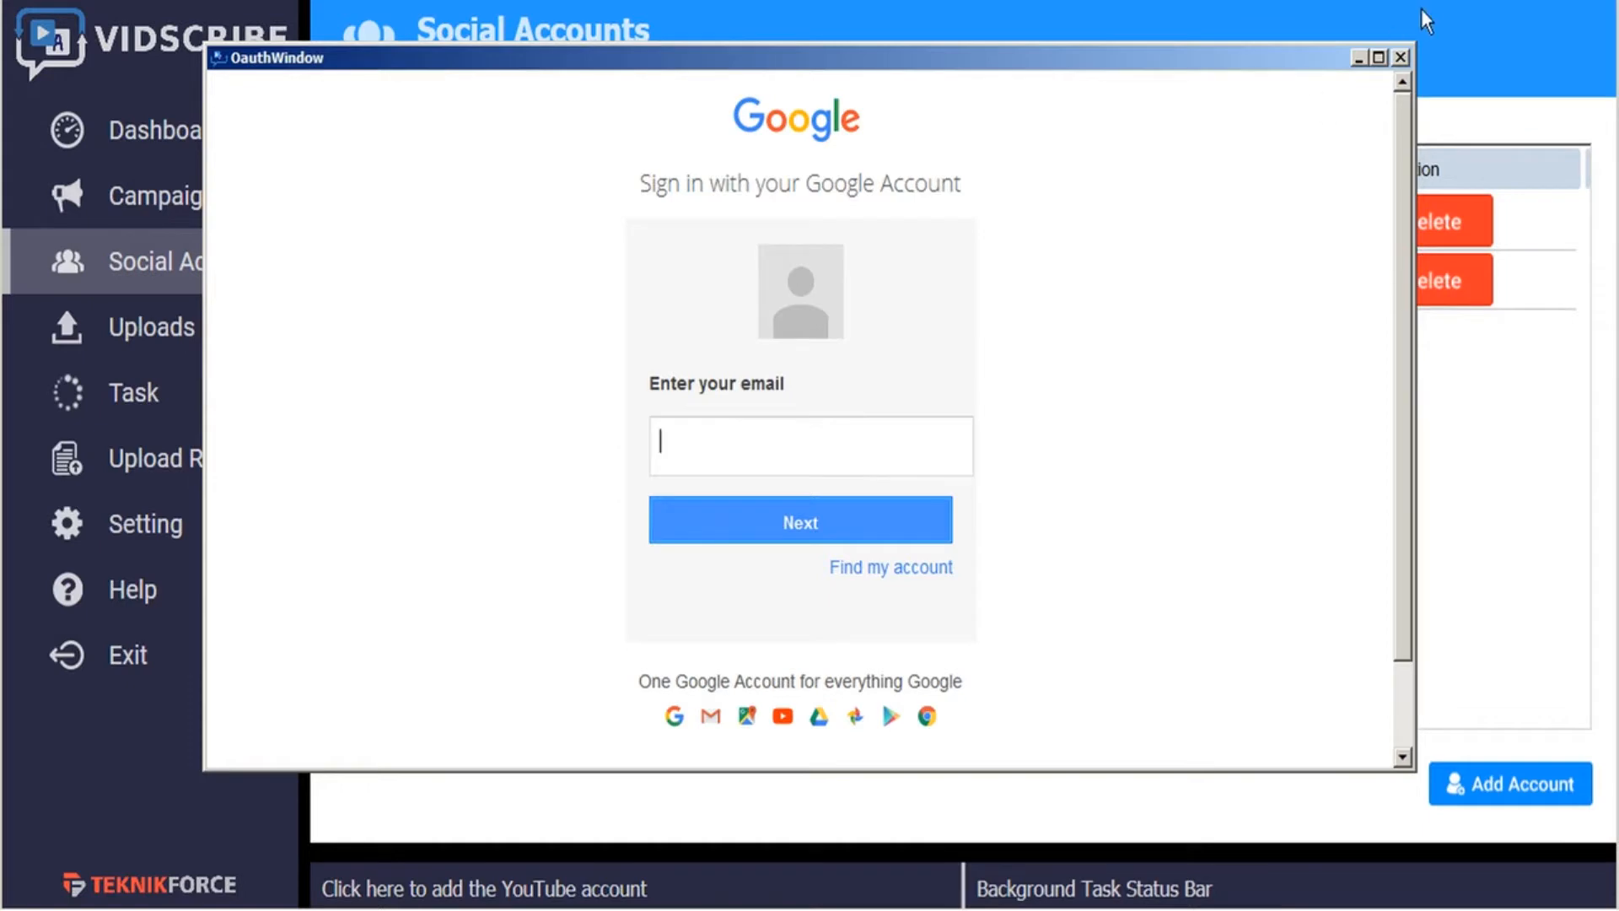
pyautogui.click(1401, 58)
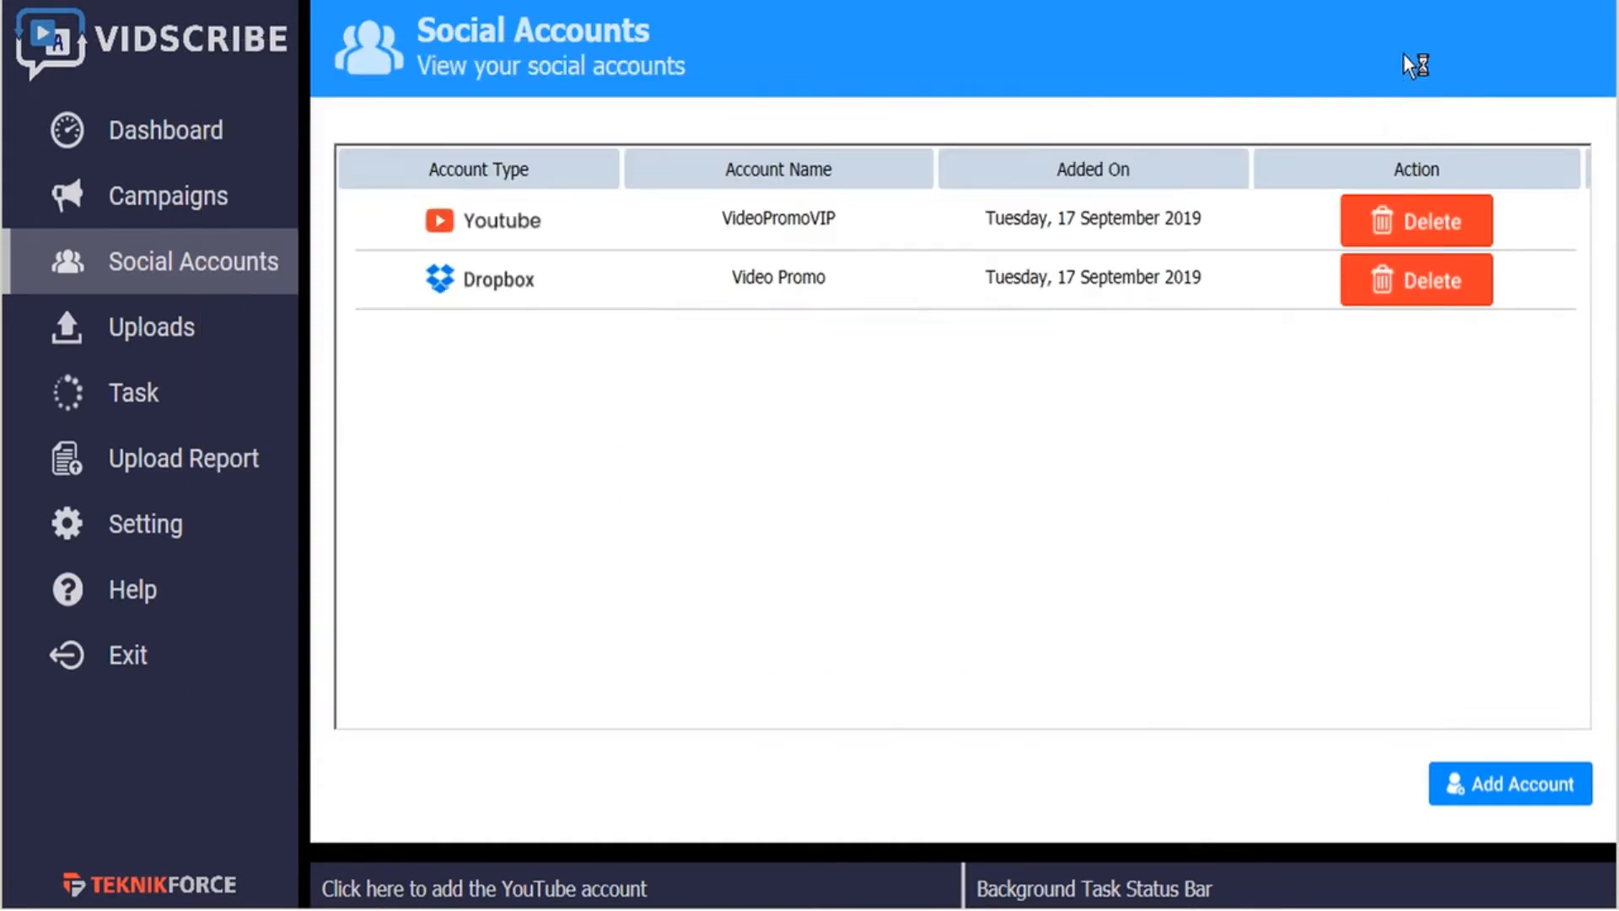
# - View the login window for adding a Facebook social account and close it without signing in
pyautogui.click(1510, 782)
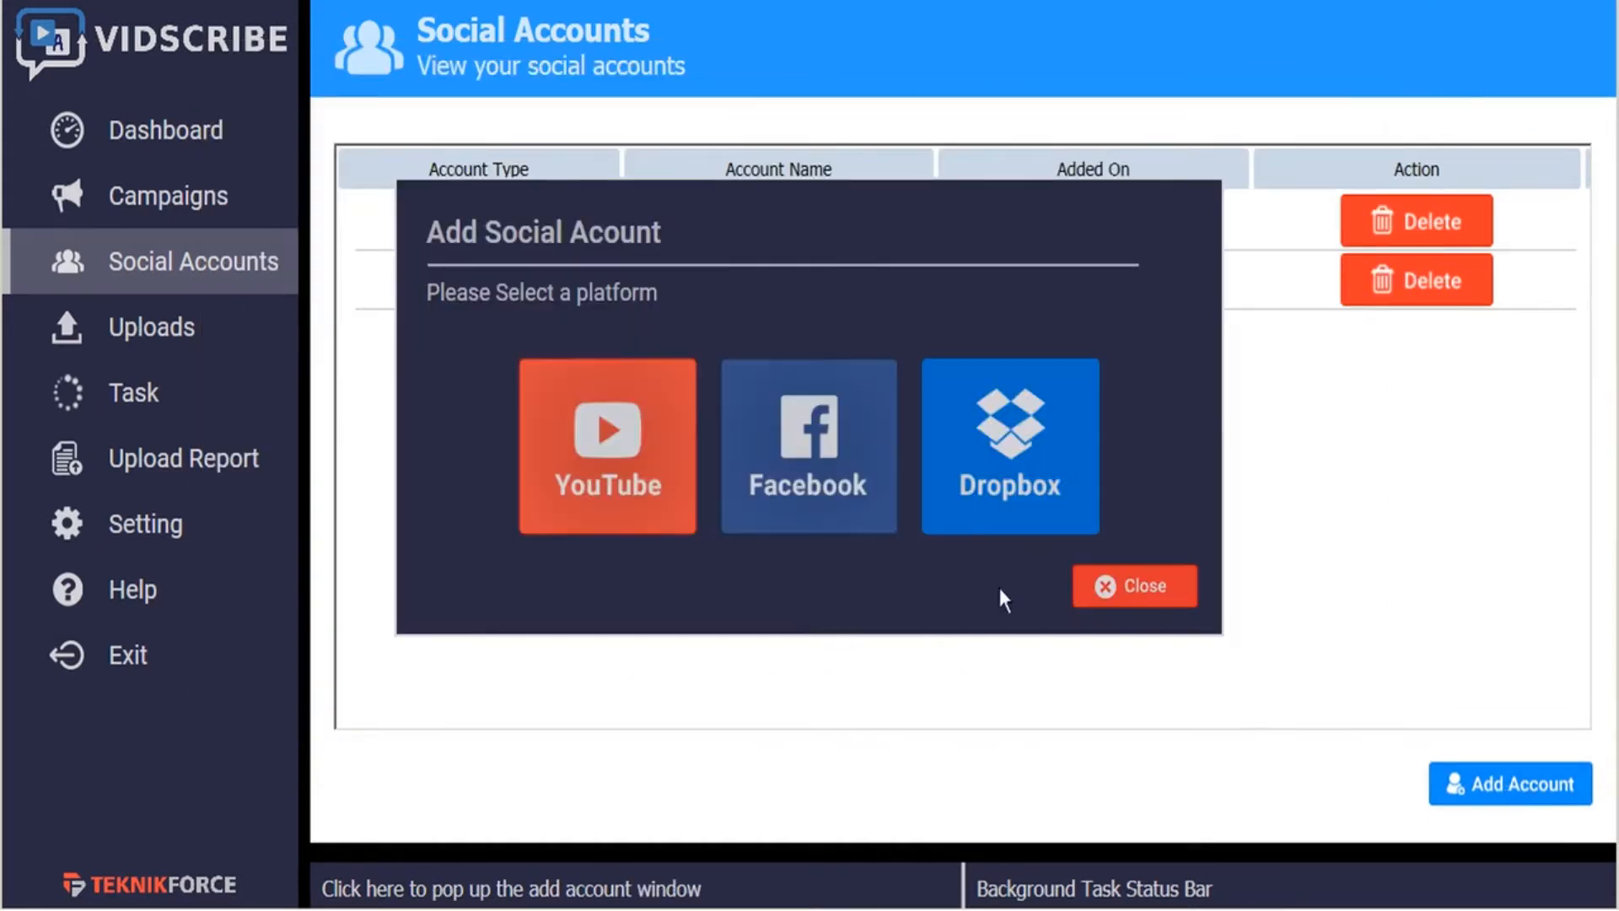
pyautogui.click(831, 493)
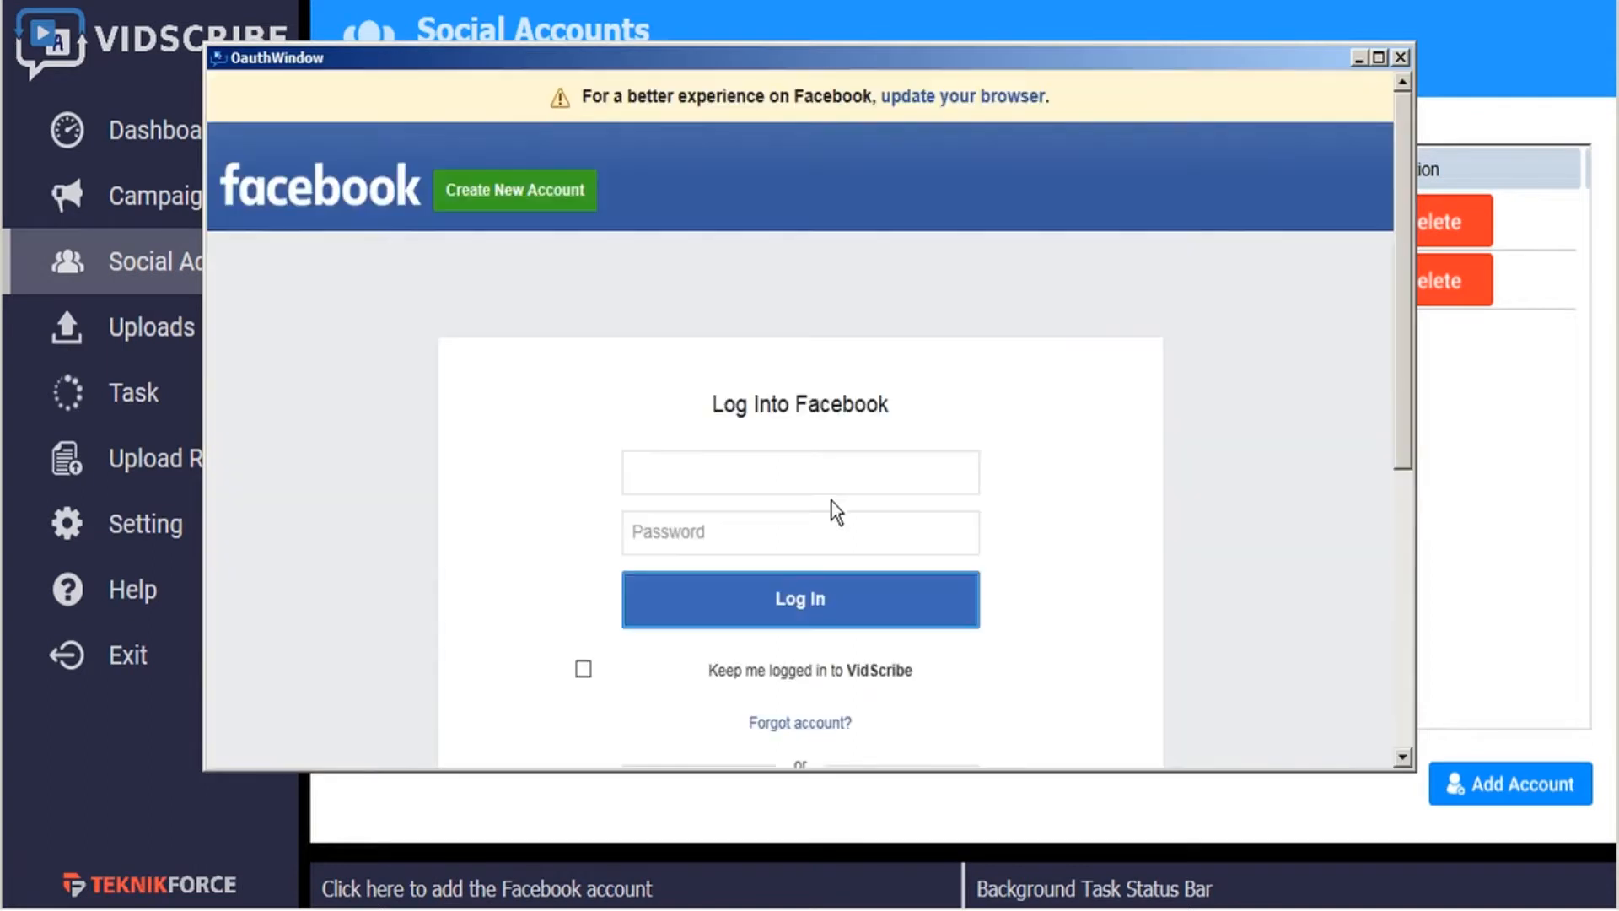
pyautogui.click(1399, 59)
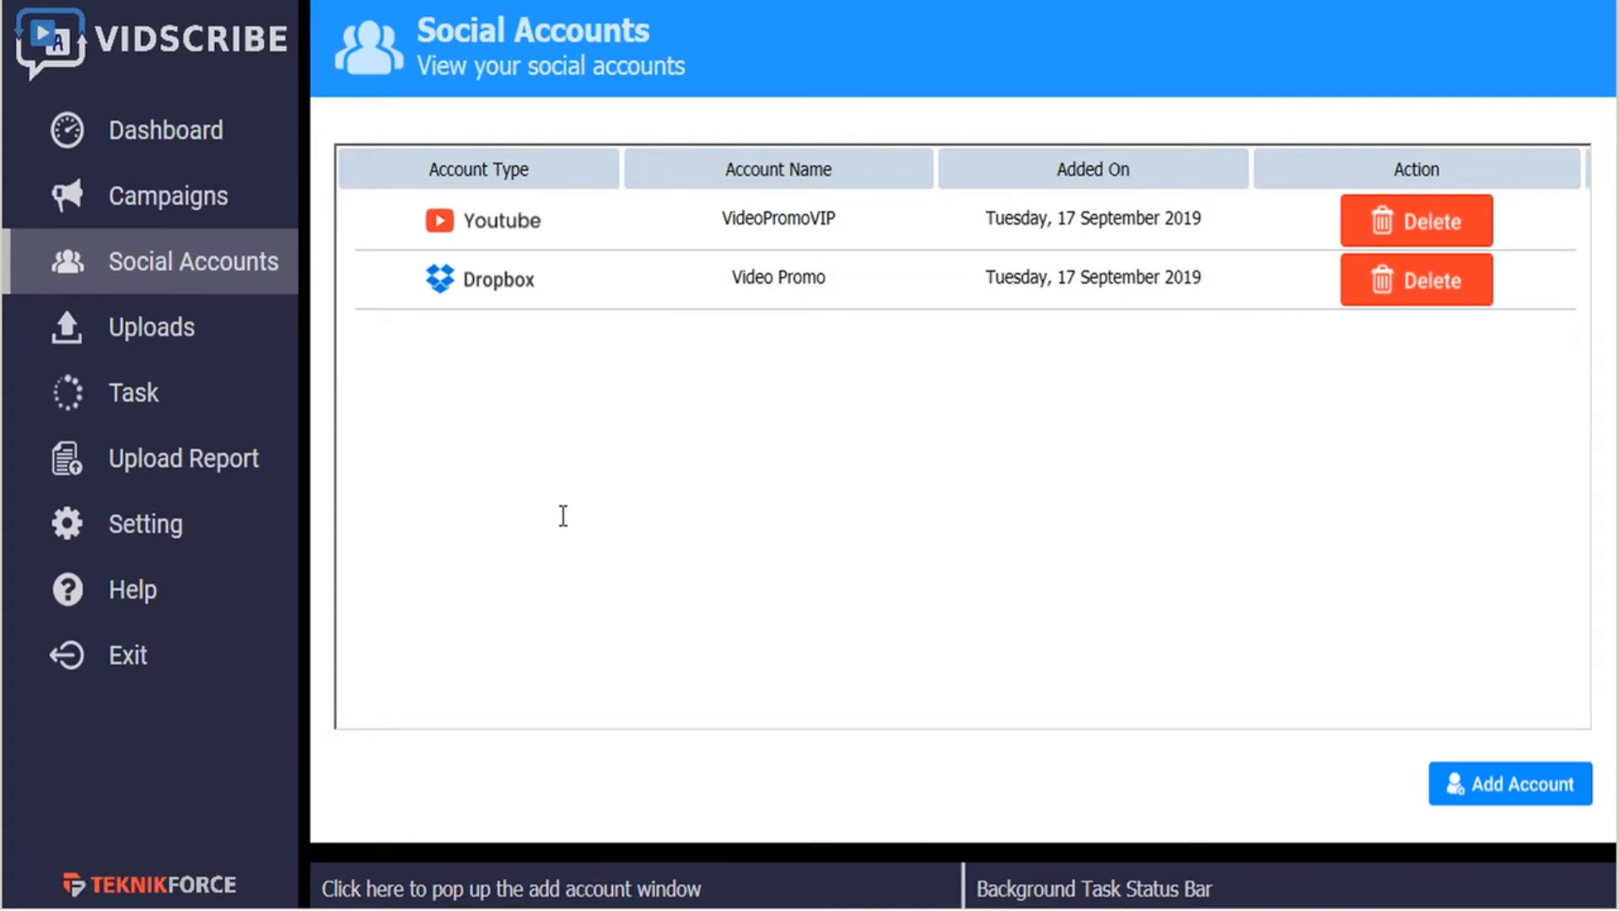
# - Create a new campaign named Tutorials1
pyautogui.click(215, 149)
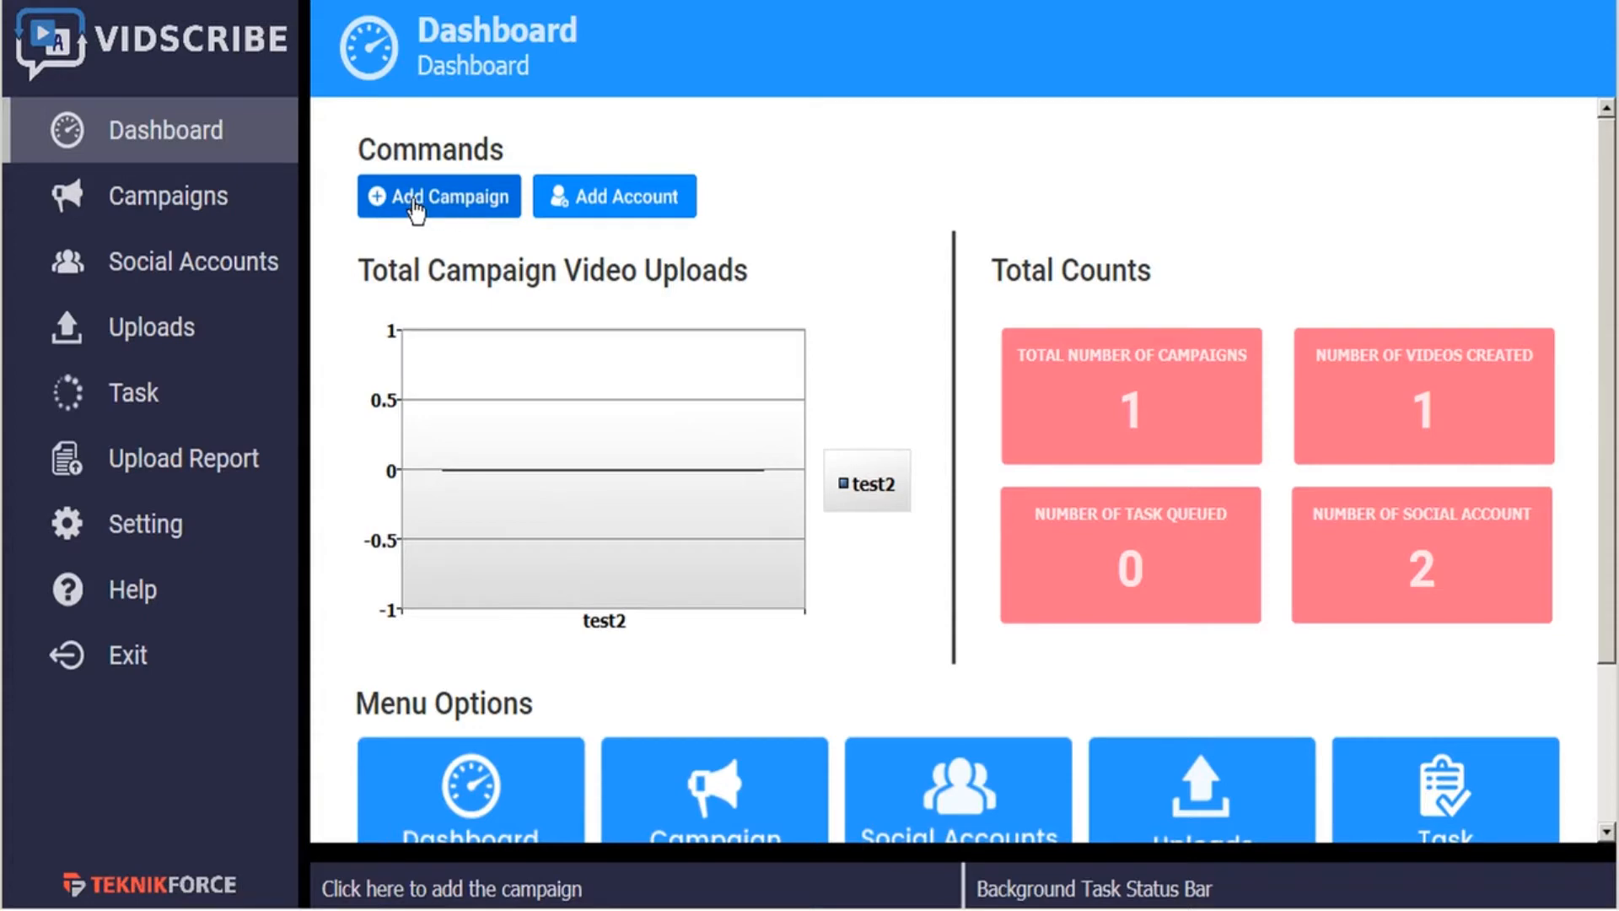
pyautogui.click(192, 210)
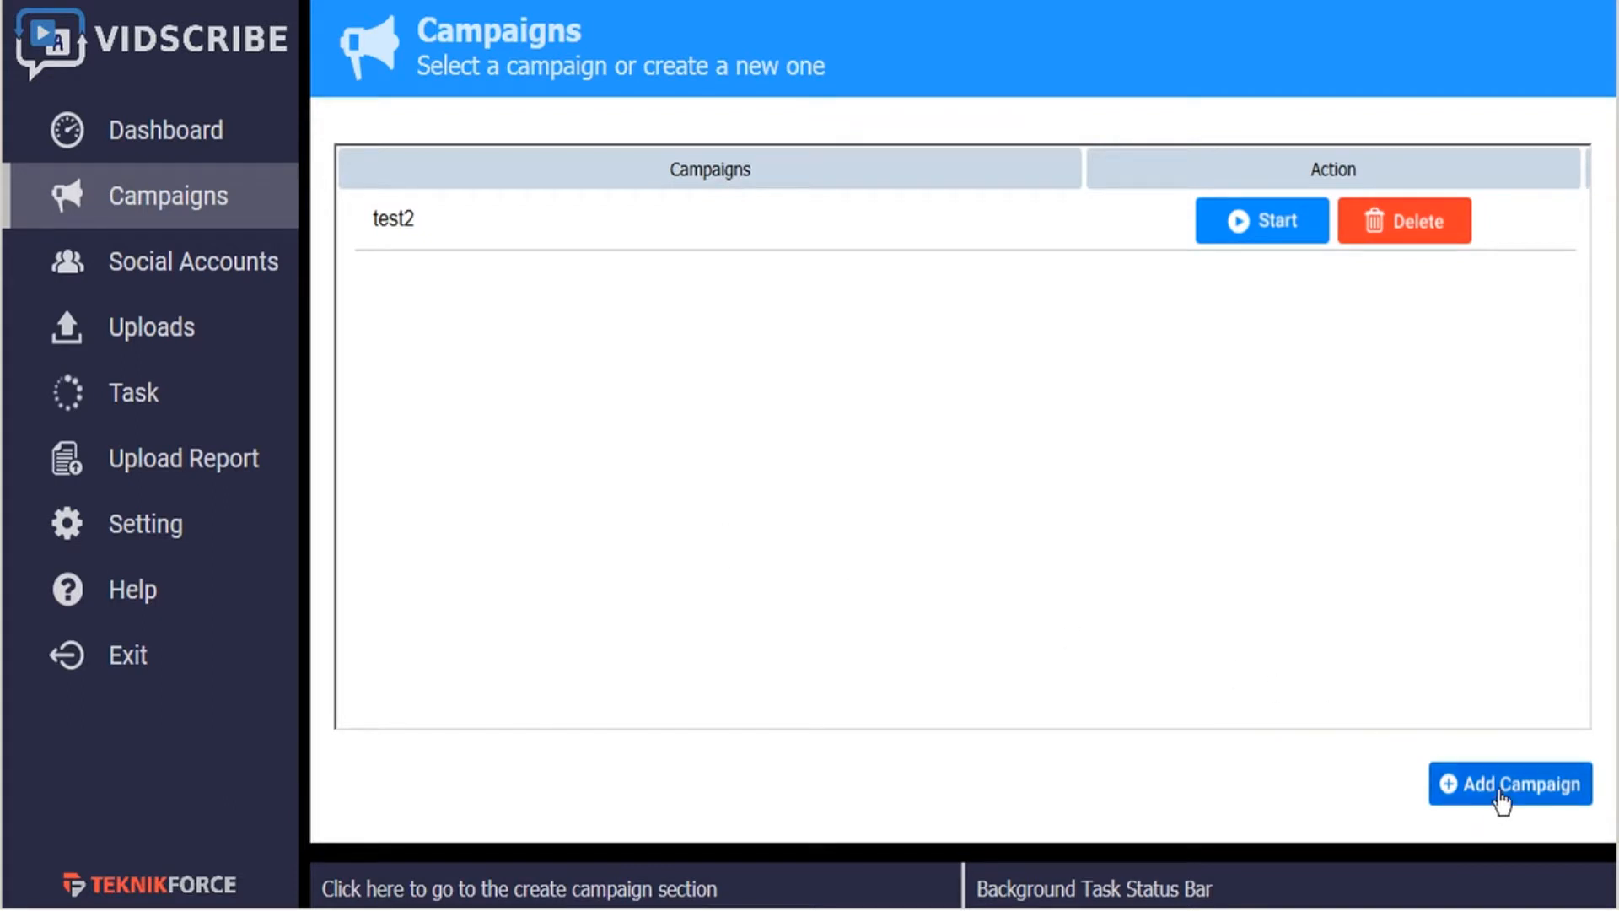
pyautogui.click(1500, 797)
pyautogui.click(762, 444)
pyautogui.write('Tutorials1')
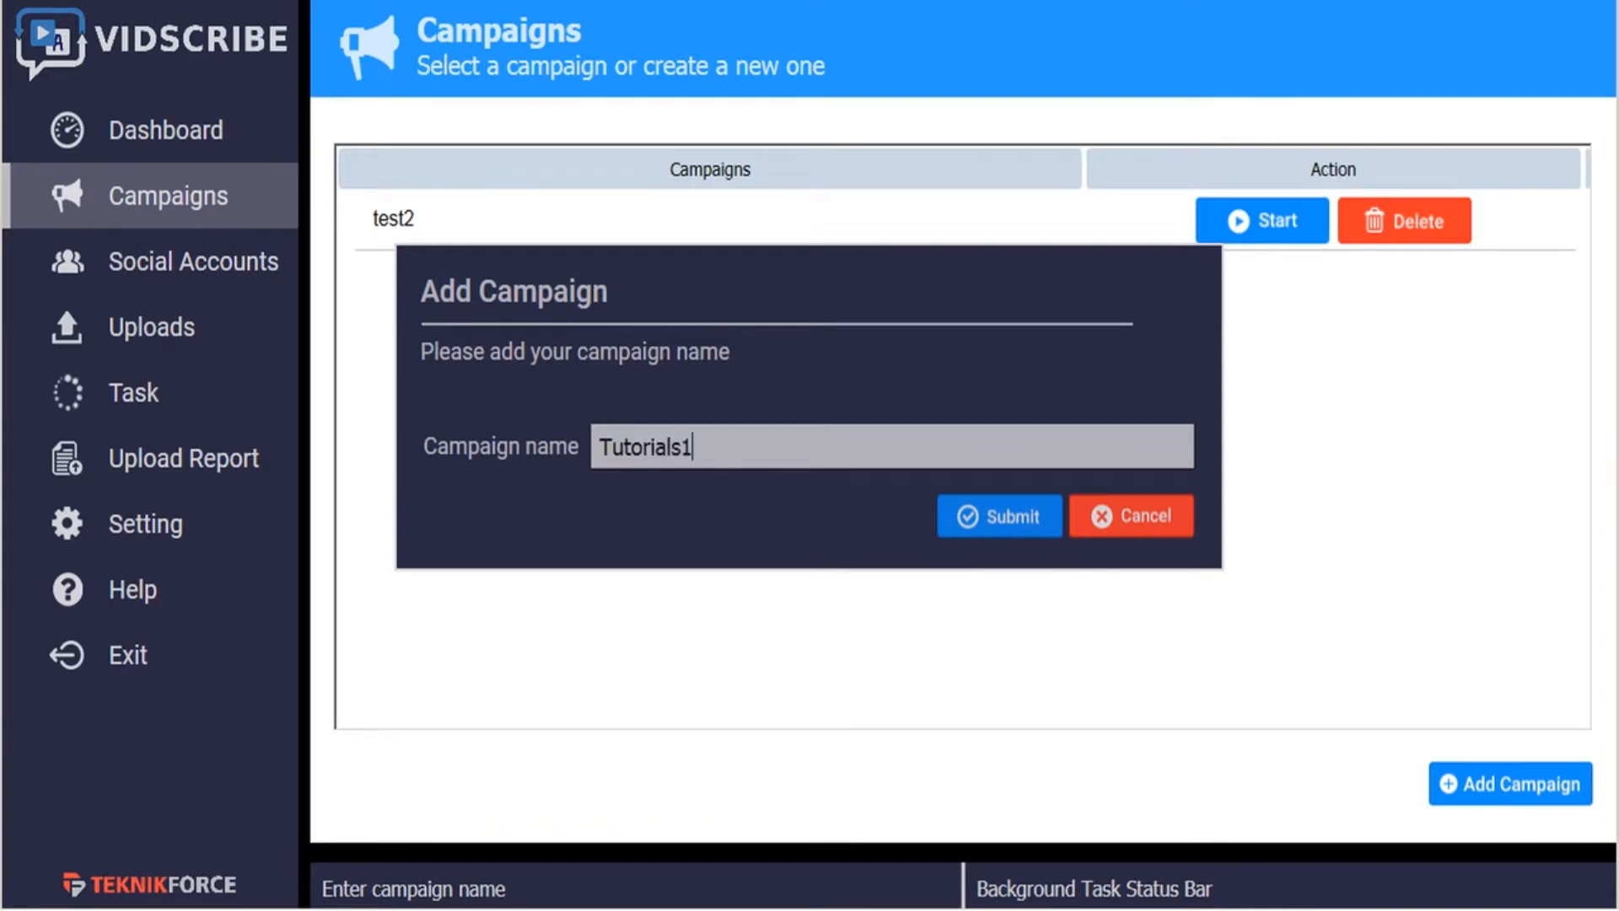
pyautogui.click(974, 522)
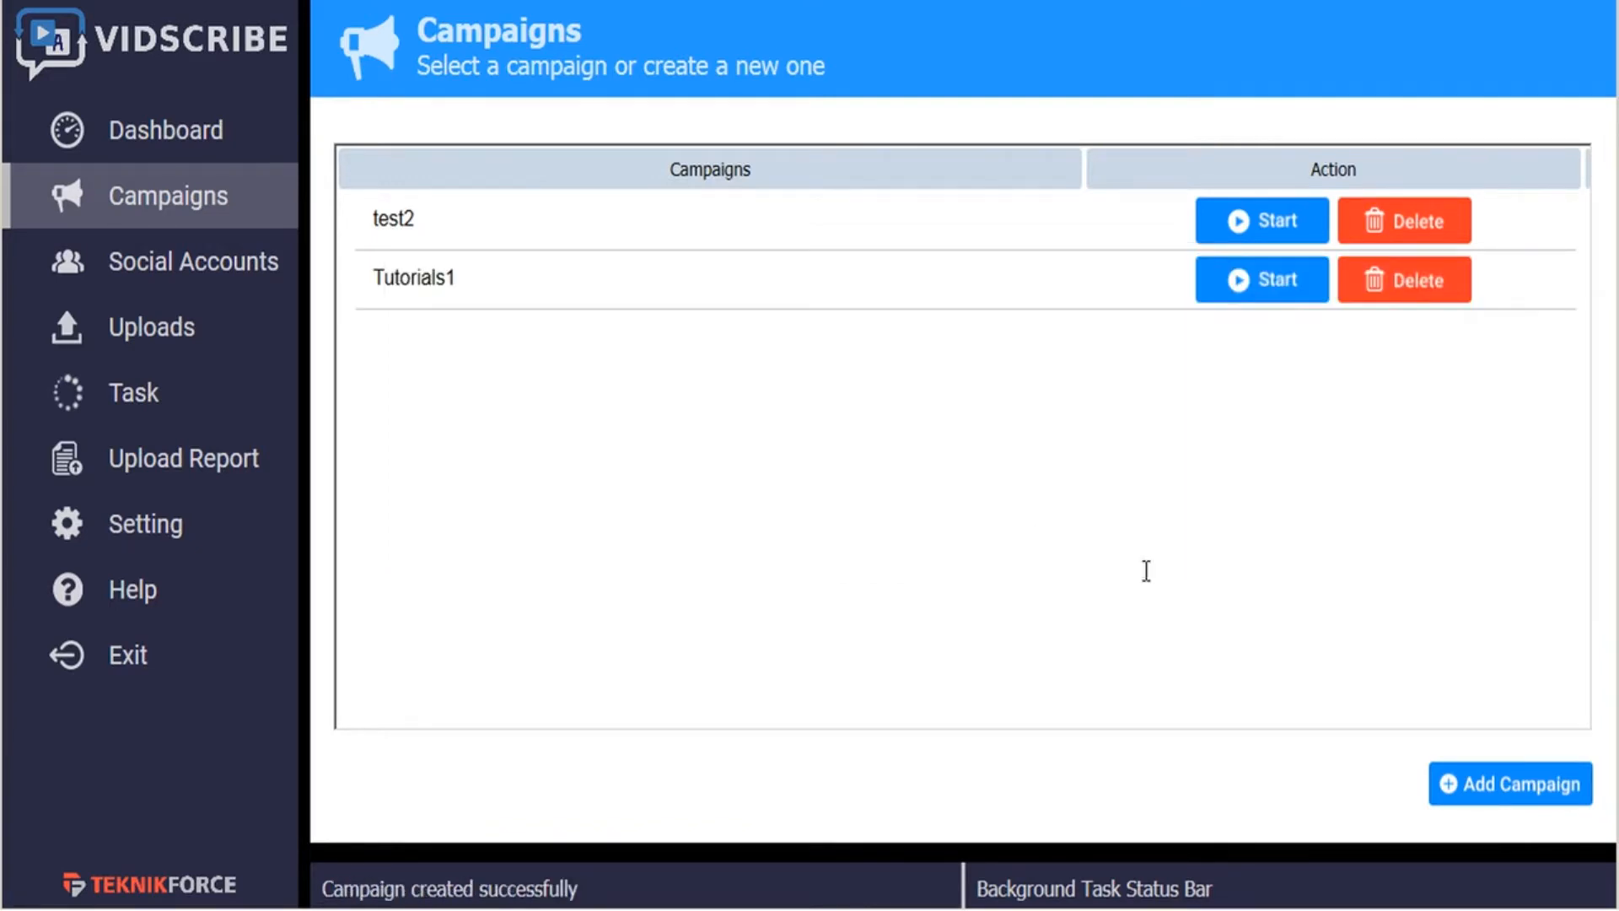
# - Start the Tutorials1 campaign and open its video upload form with File upload as the video source
pyautogui.click(1272, 289)
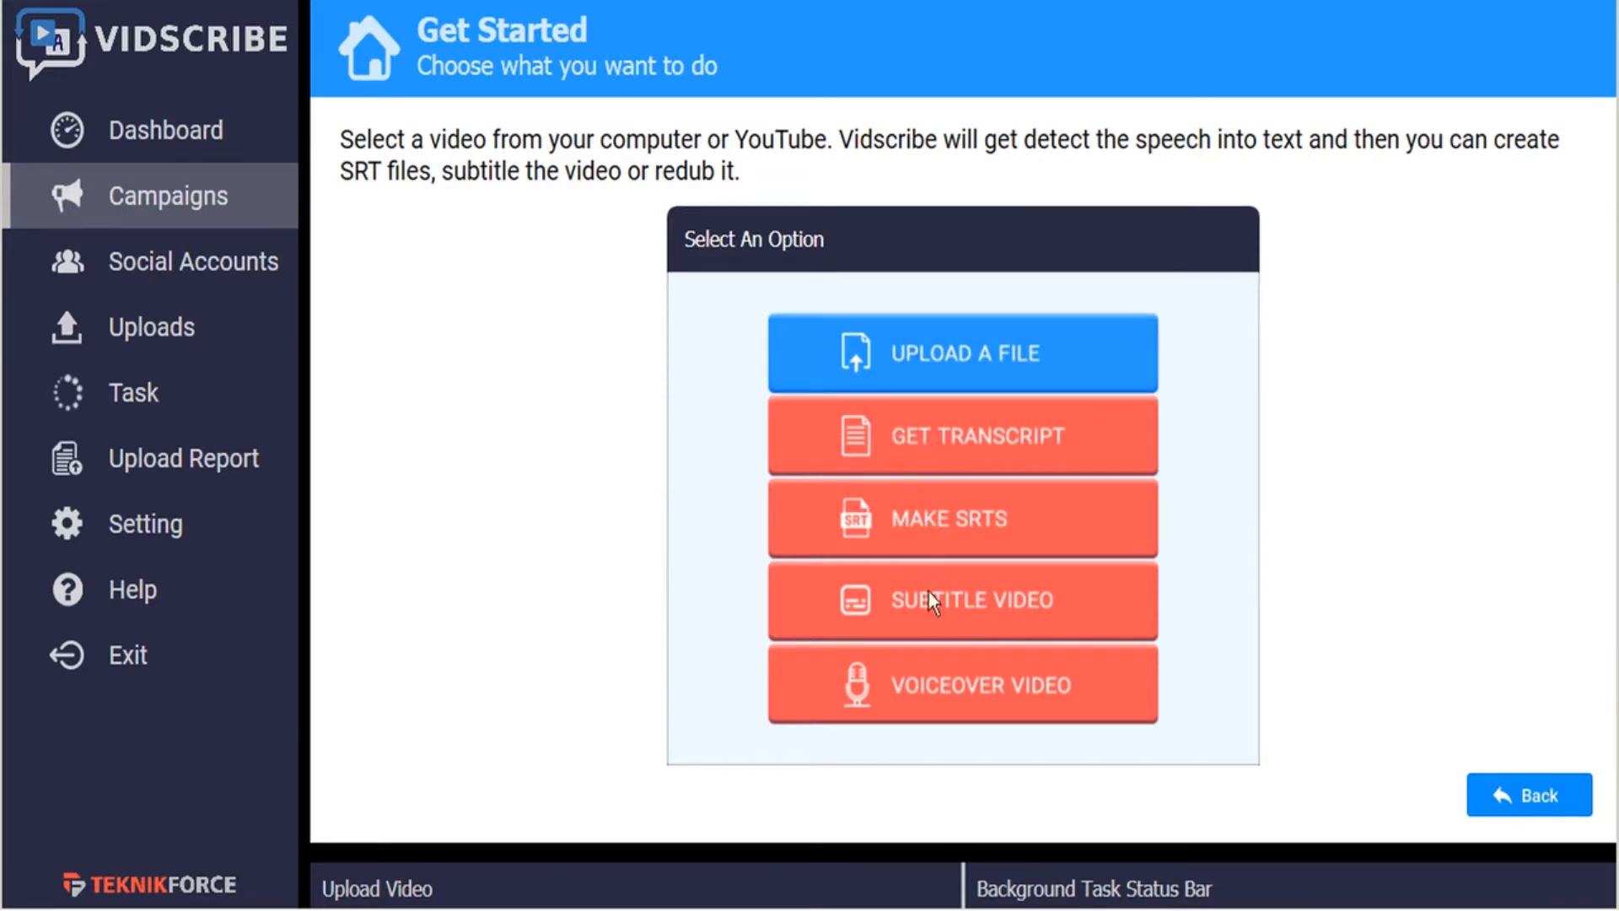
pyautogui.click(949, 362)
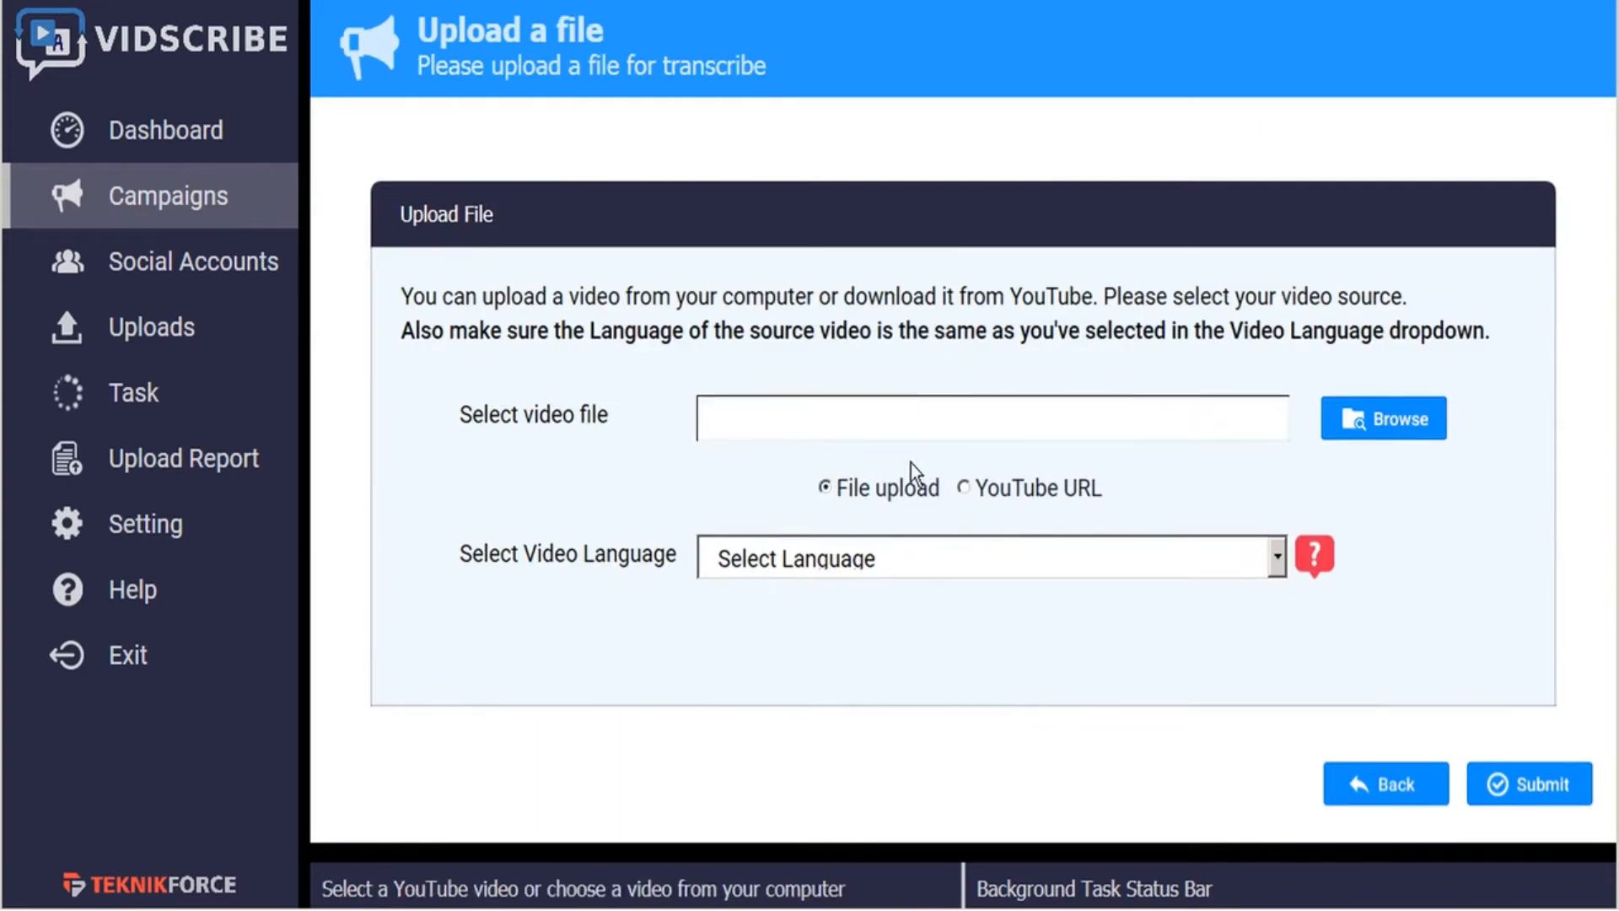
pyautogui.click(965, 489)
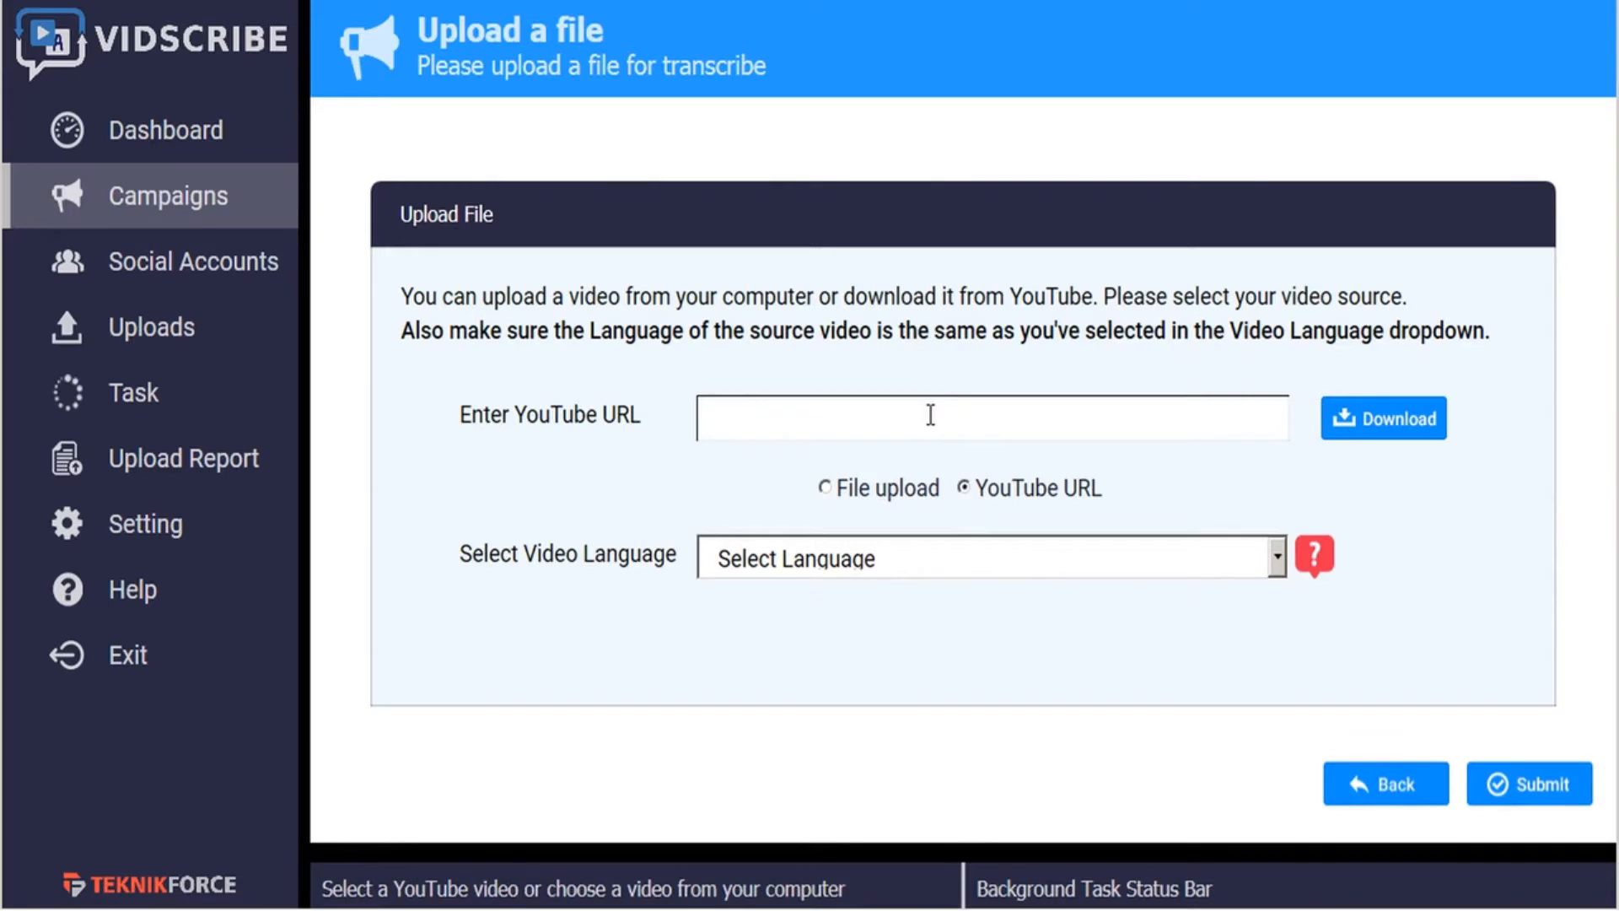
pyautogui.click(824, 491)
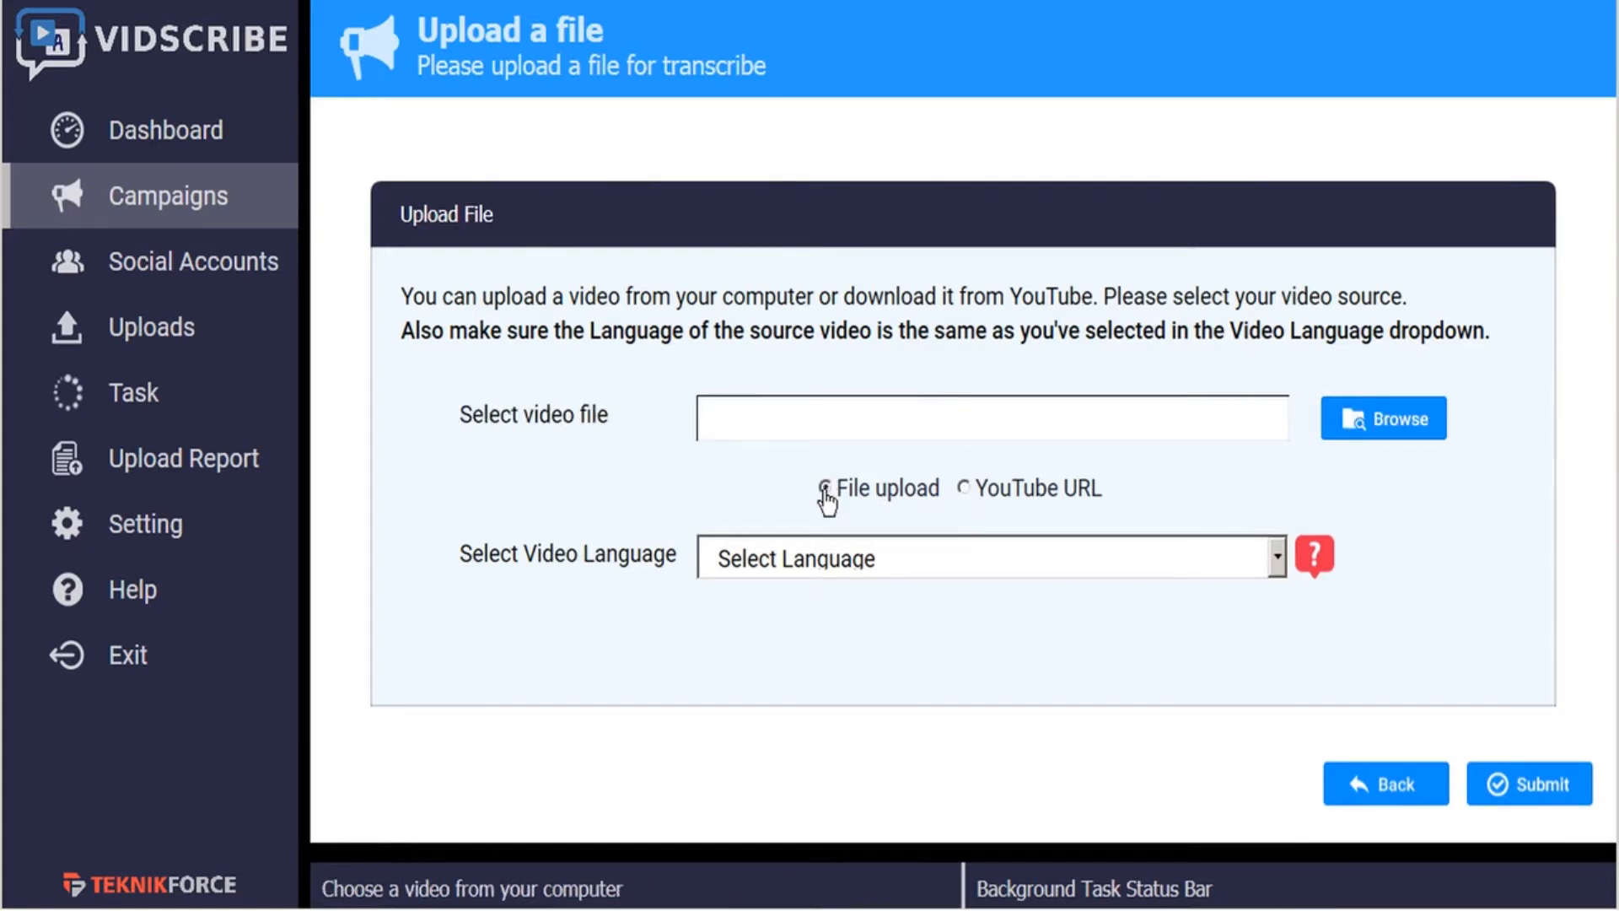
pyautogui.click(1400, 426)
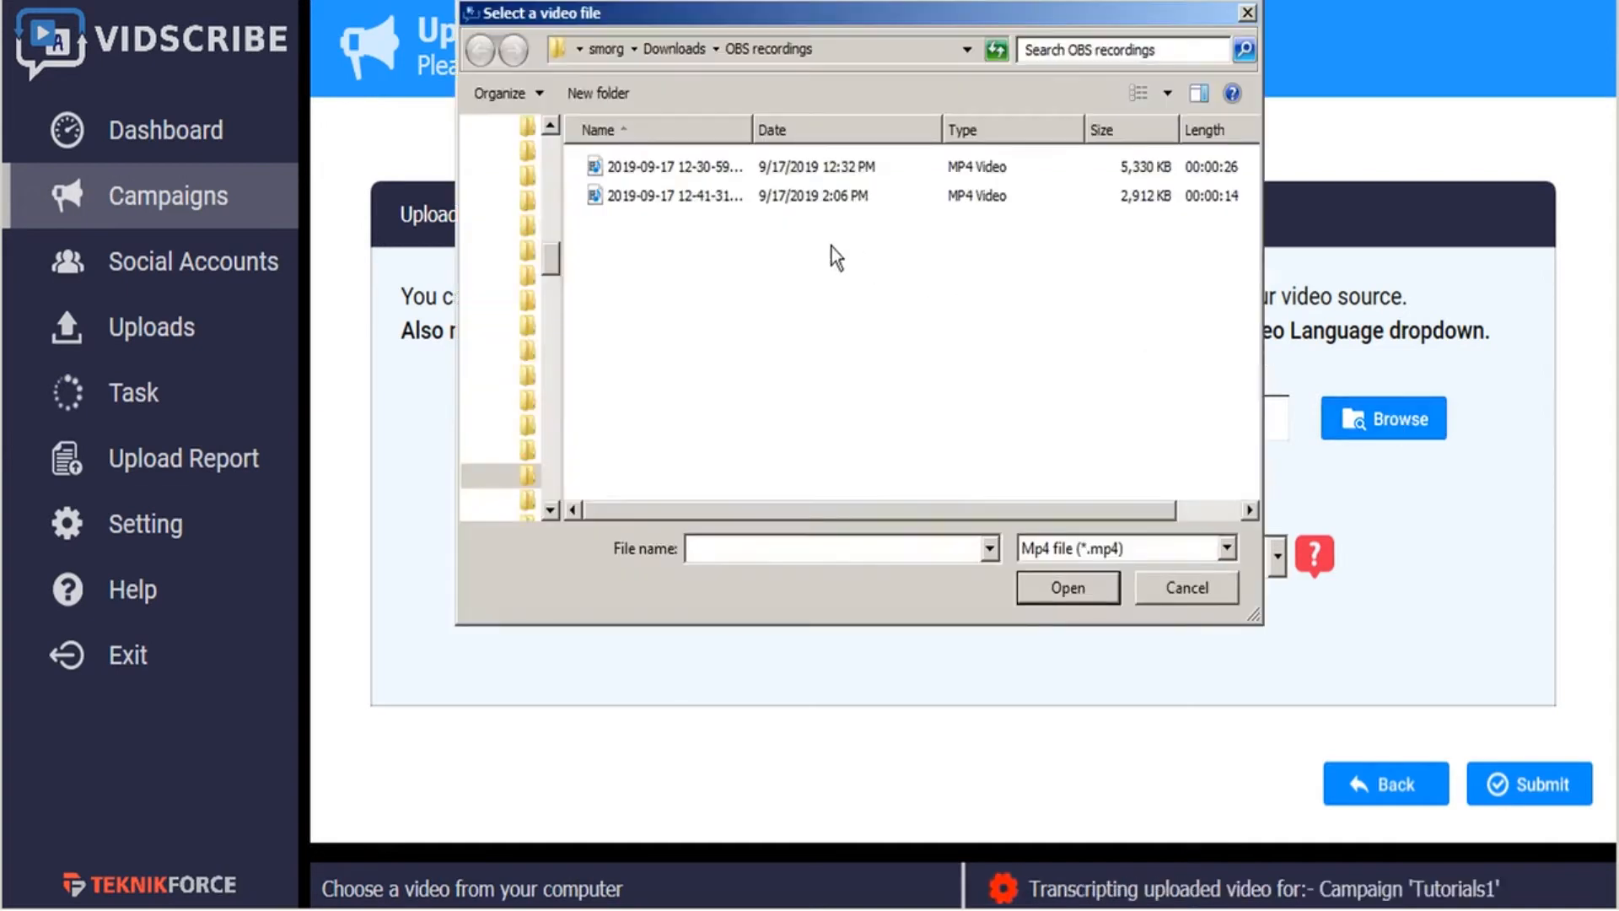
pyautogui.click(644, 199)
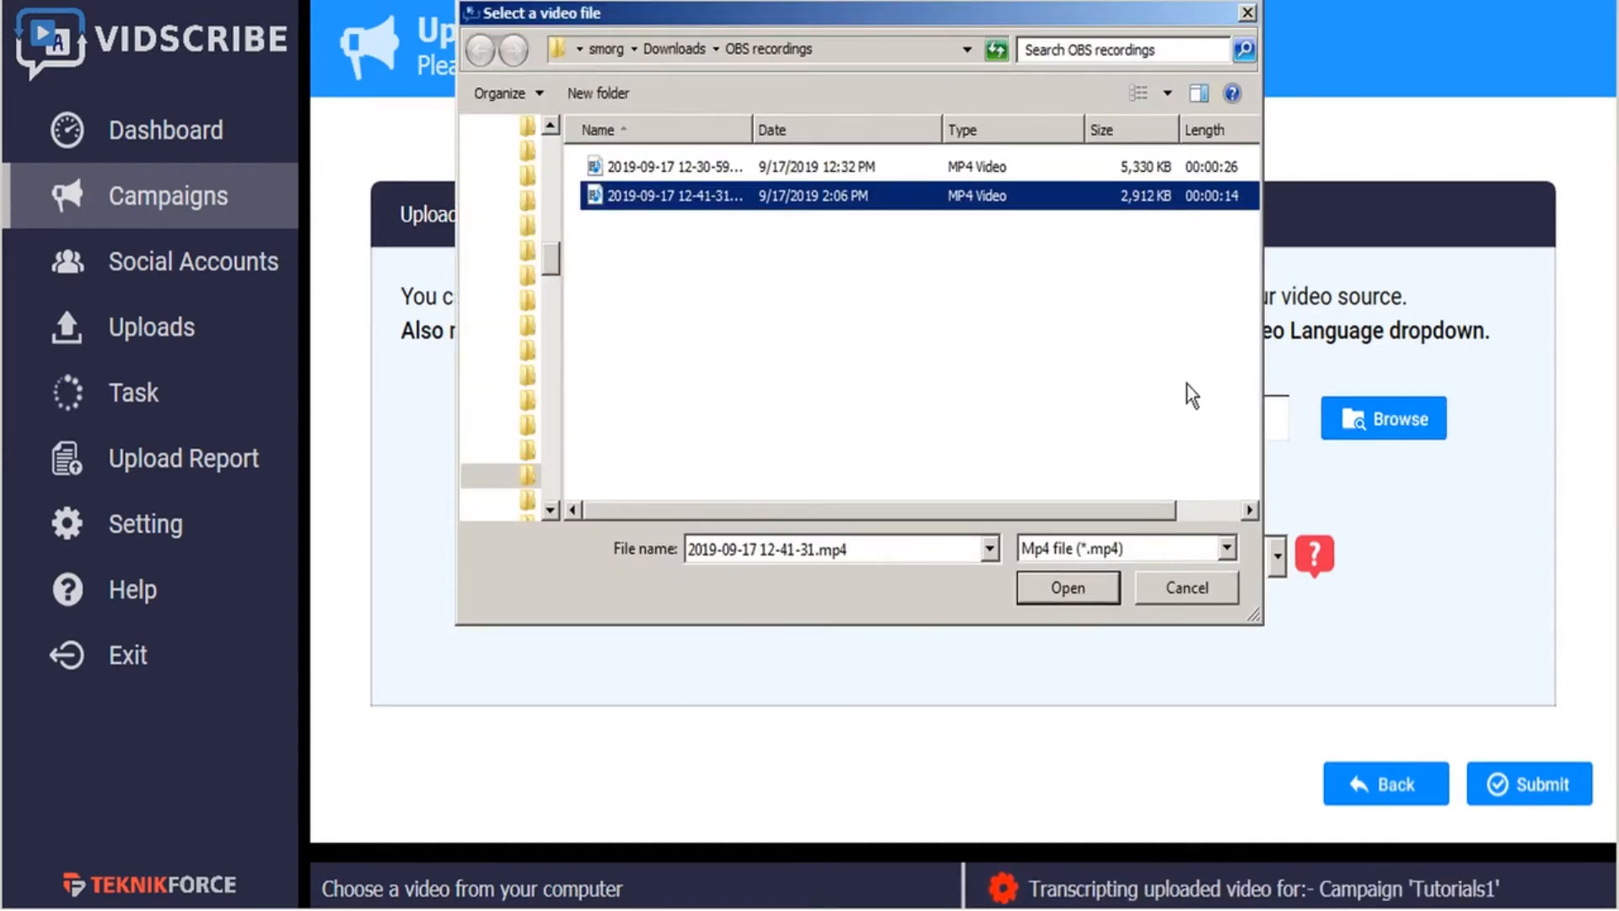
pyautogui.click(1071, 589)
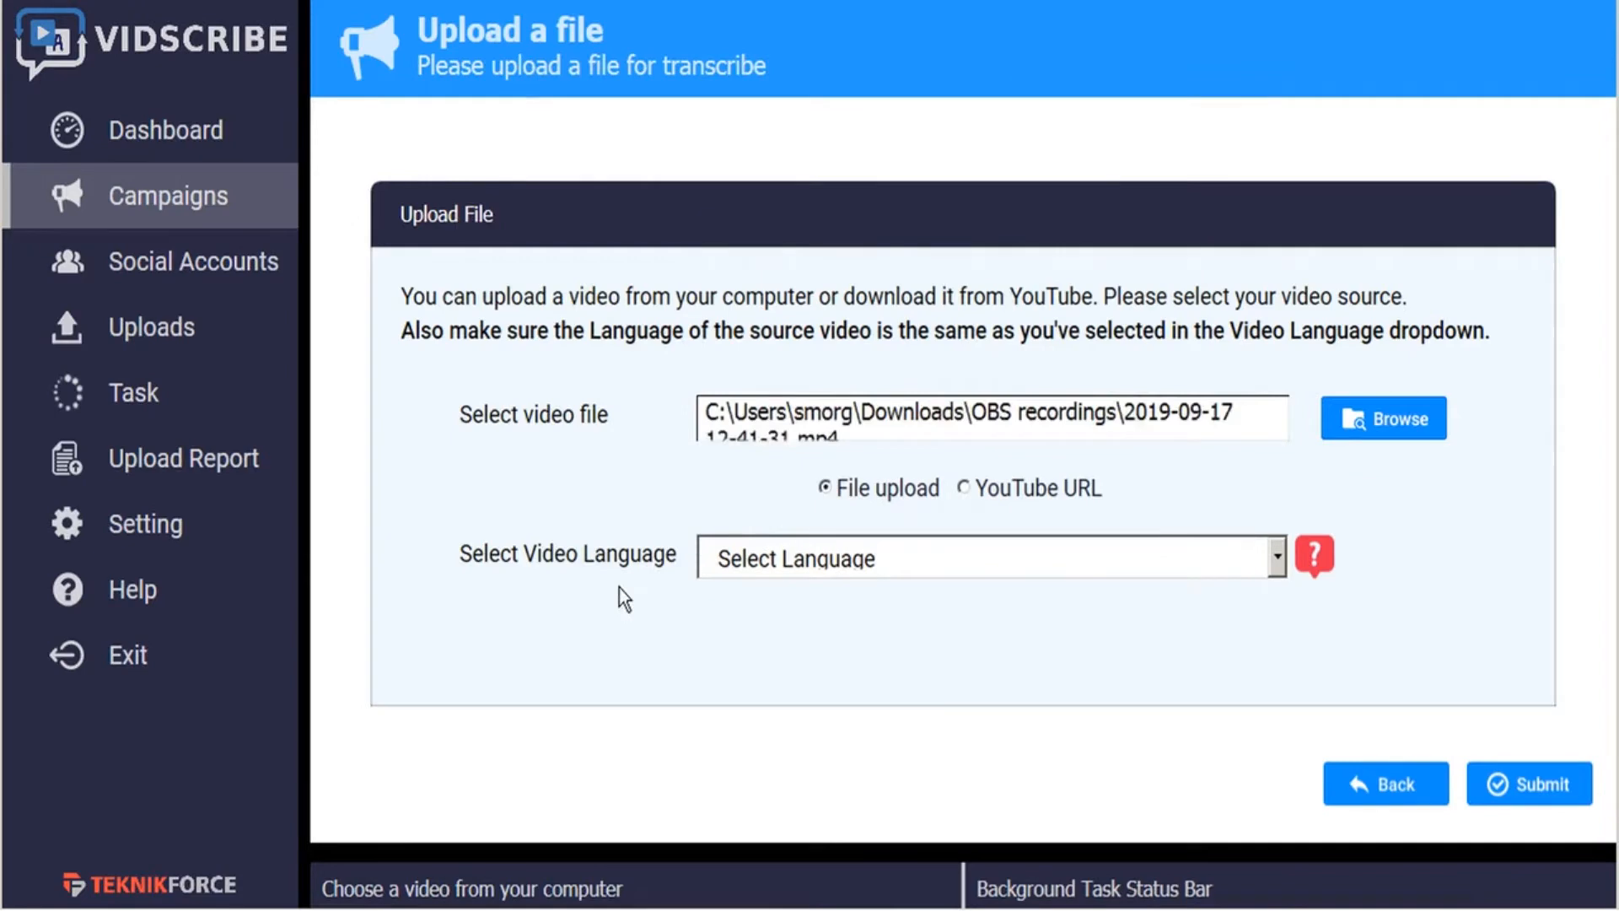
# - Set the video language to English, US (en-US) and submit the video for the campaign
pyautogui.click(1284, 561)
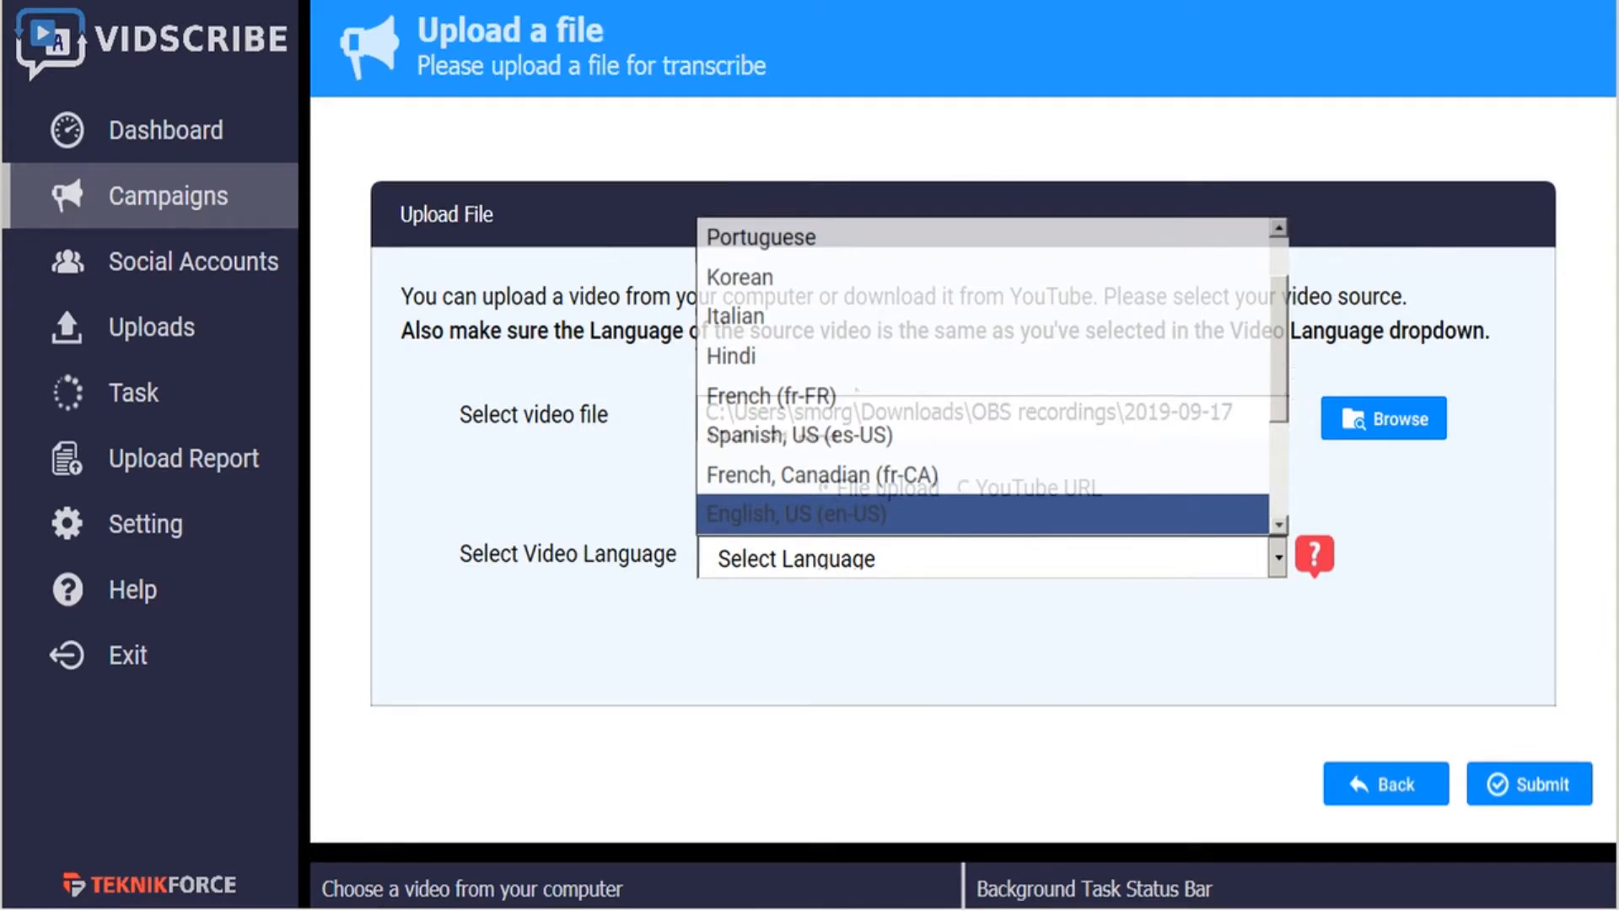
pyautogui.click(857, 390)
pyautogui.click(1480, 800)
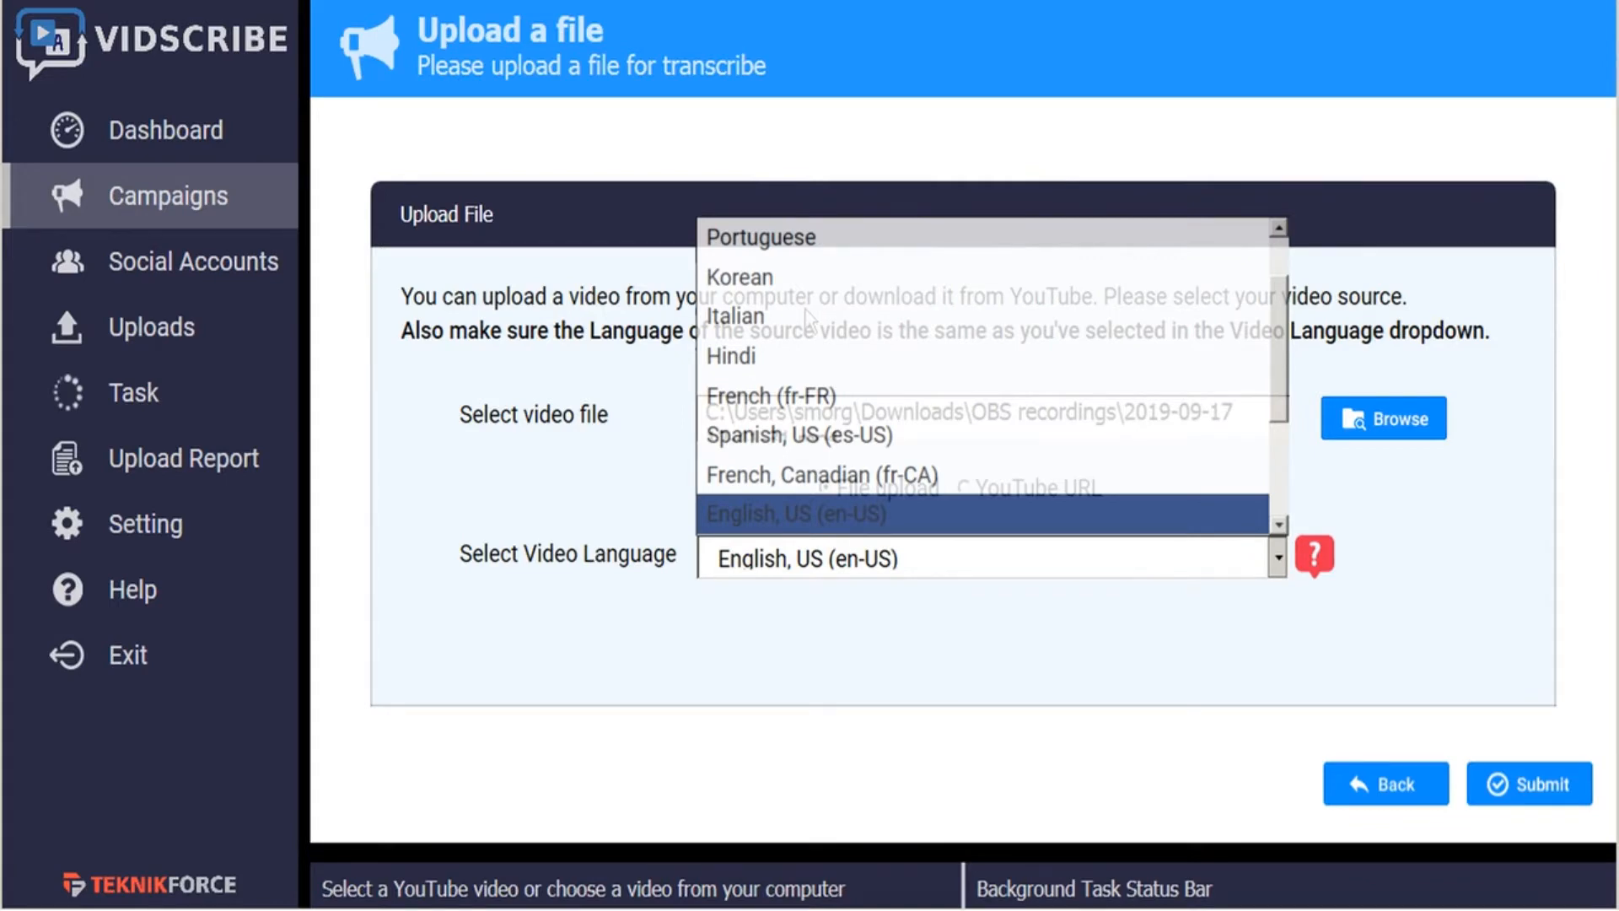
pyautogui.click(807, 355)
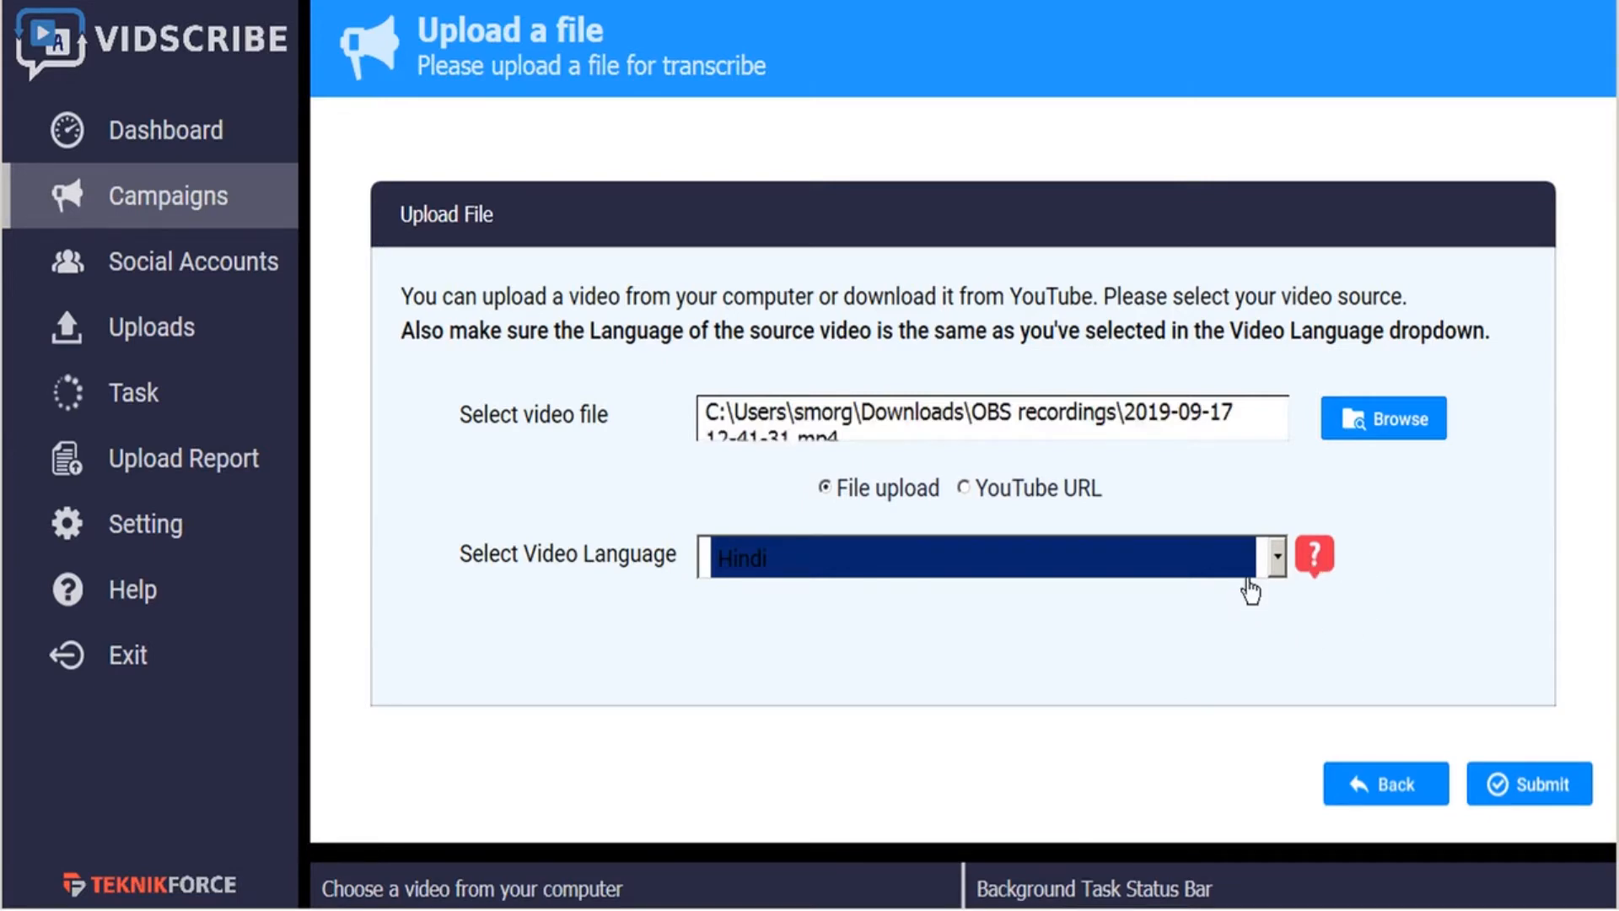
pyautogui.moveTo(1313, 557)
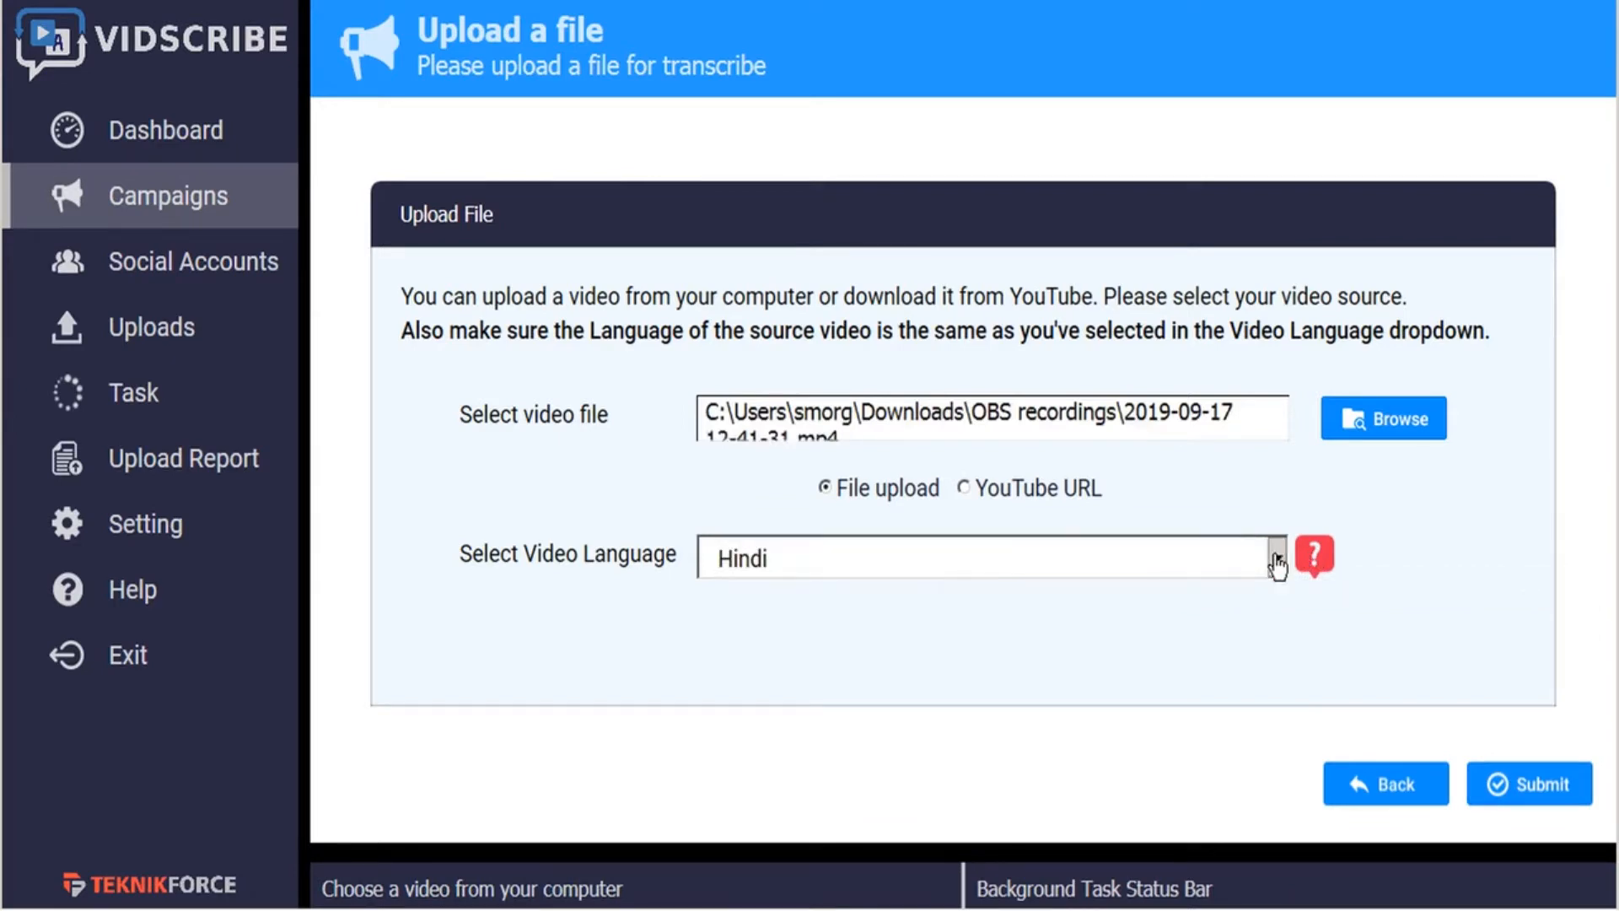
pyautogui.click(1277, 557)
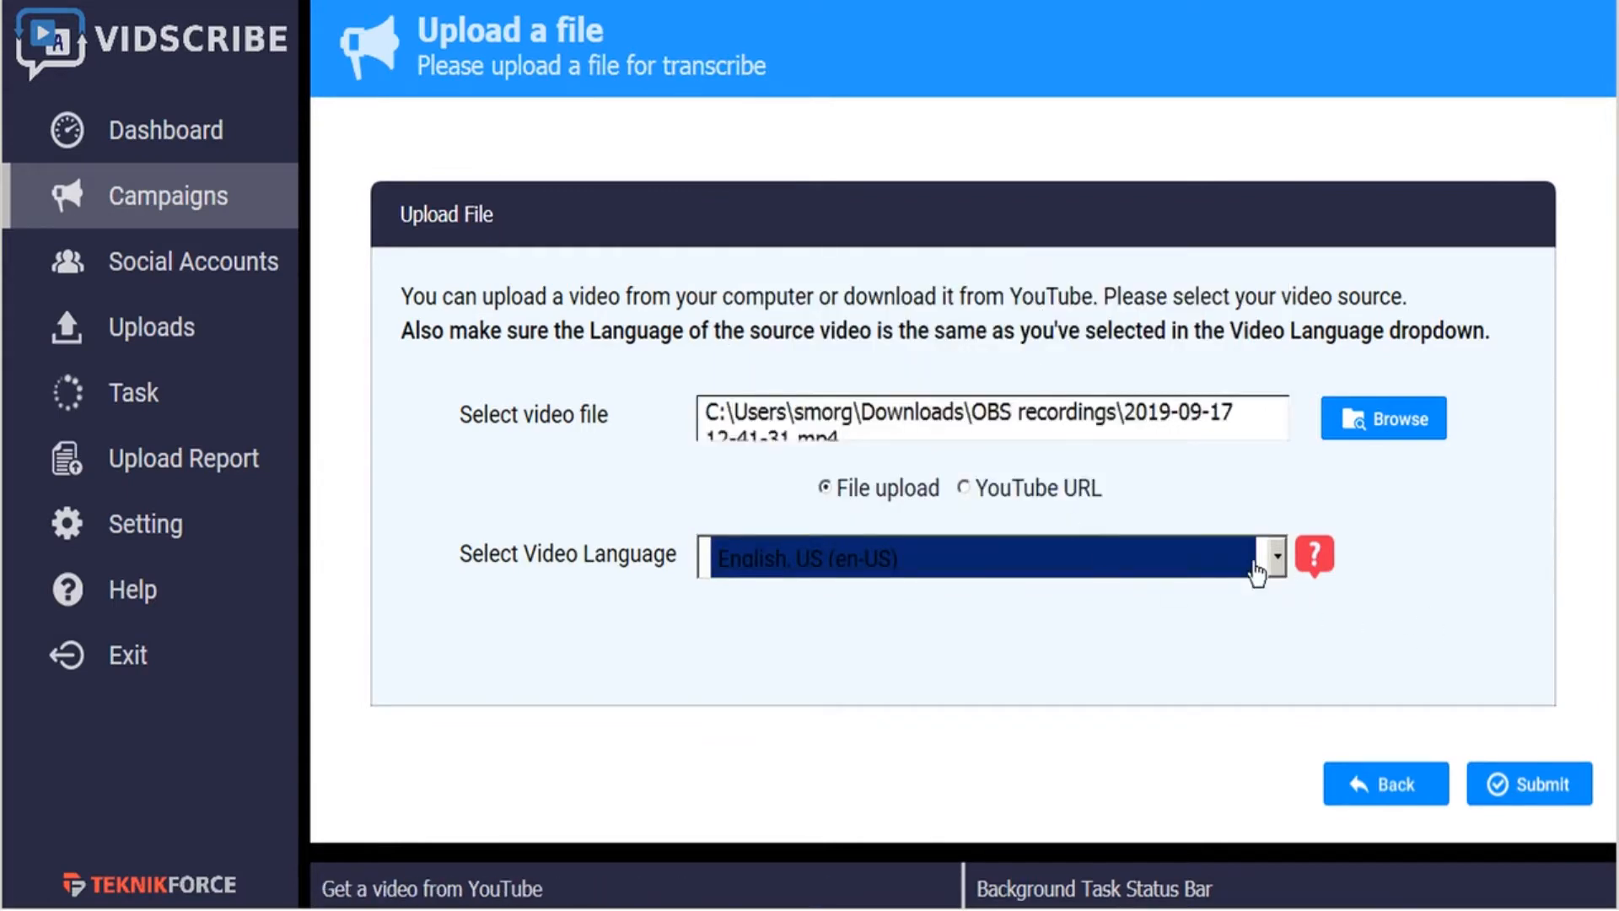
pyautogui.click(1545, 796)
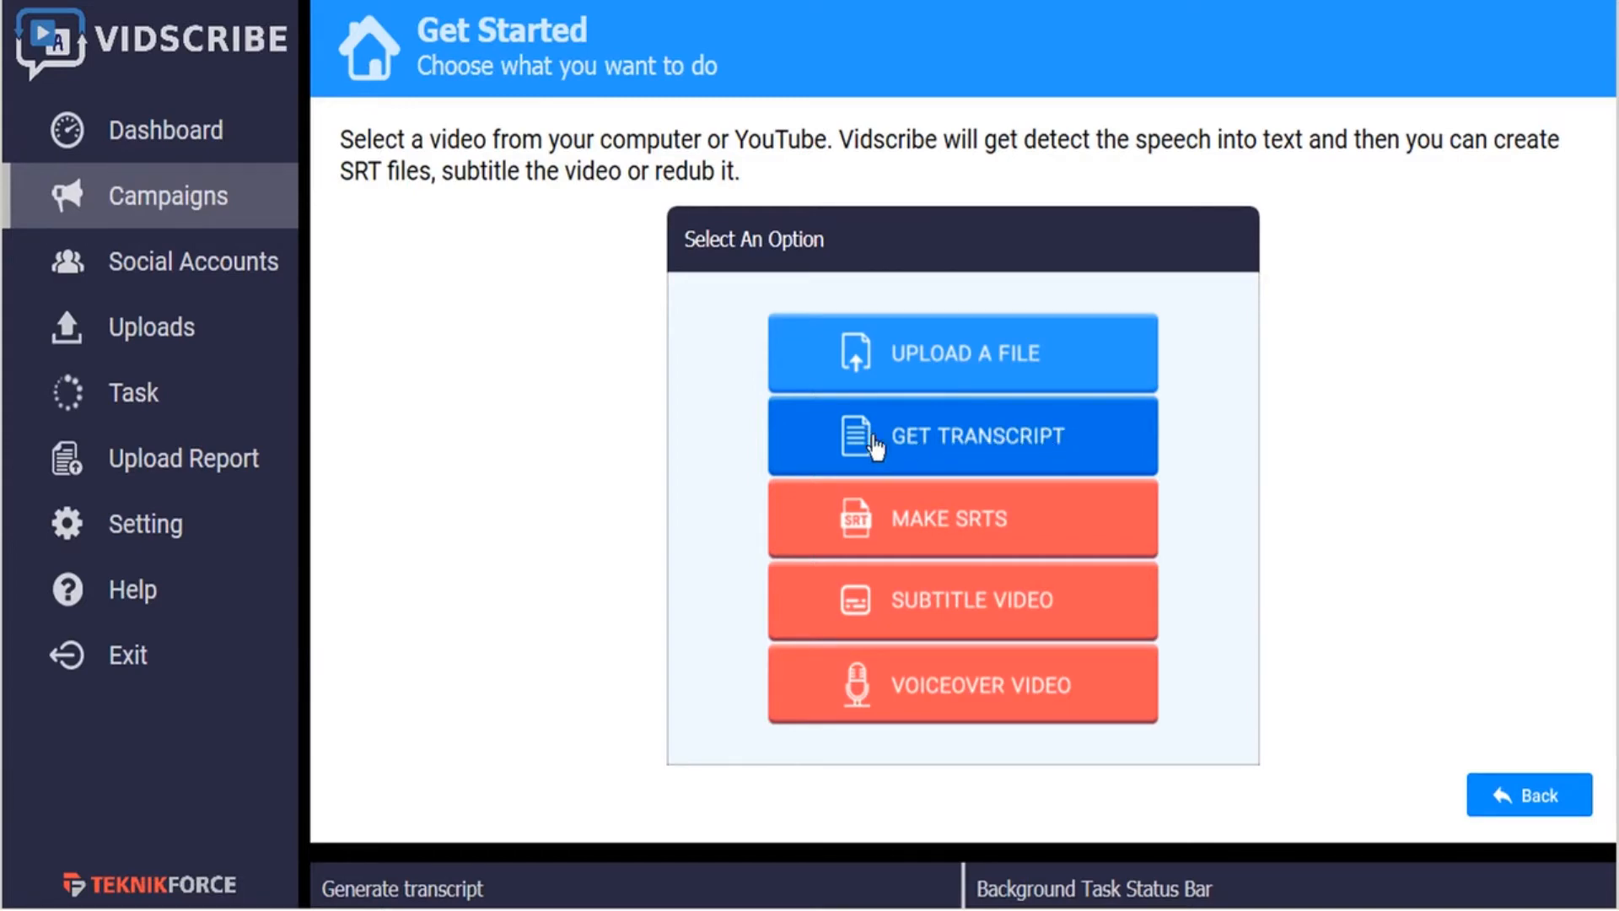
# - Generate the transcript of the uploaded video and check its status in the campaign task list
pyautogui.click(1044, 447)
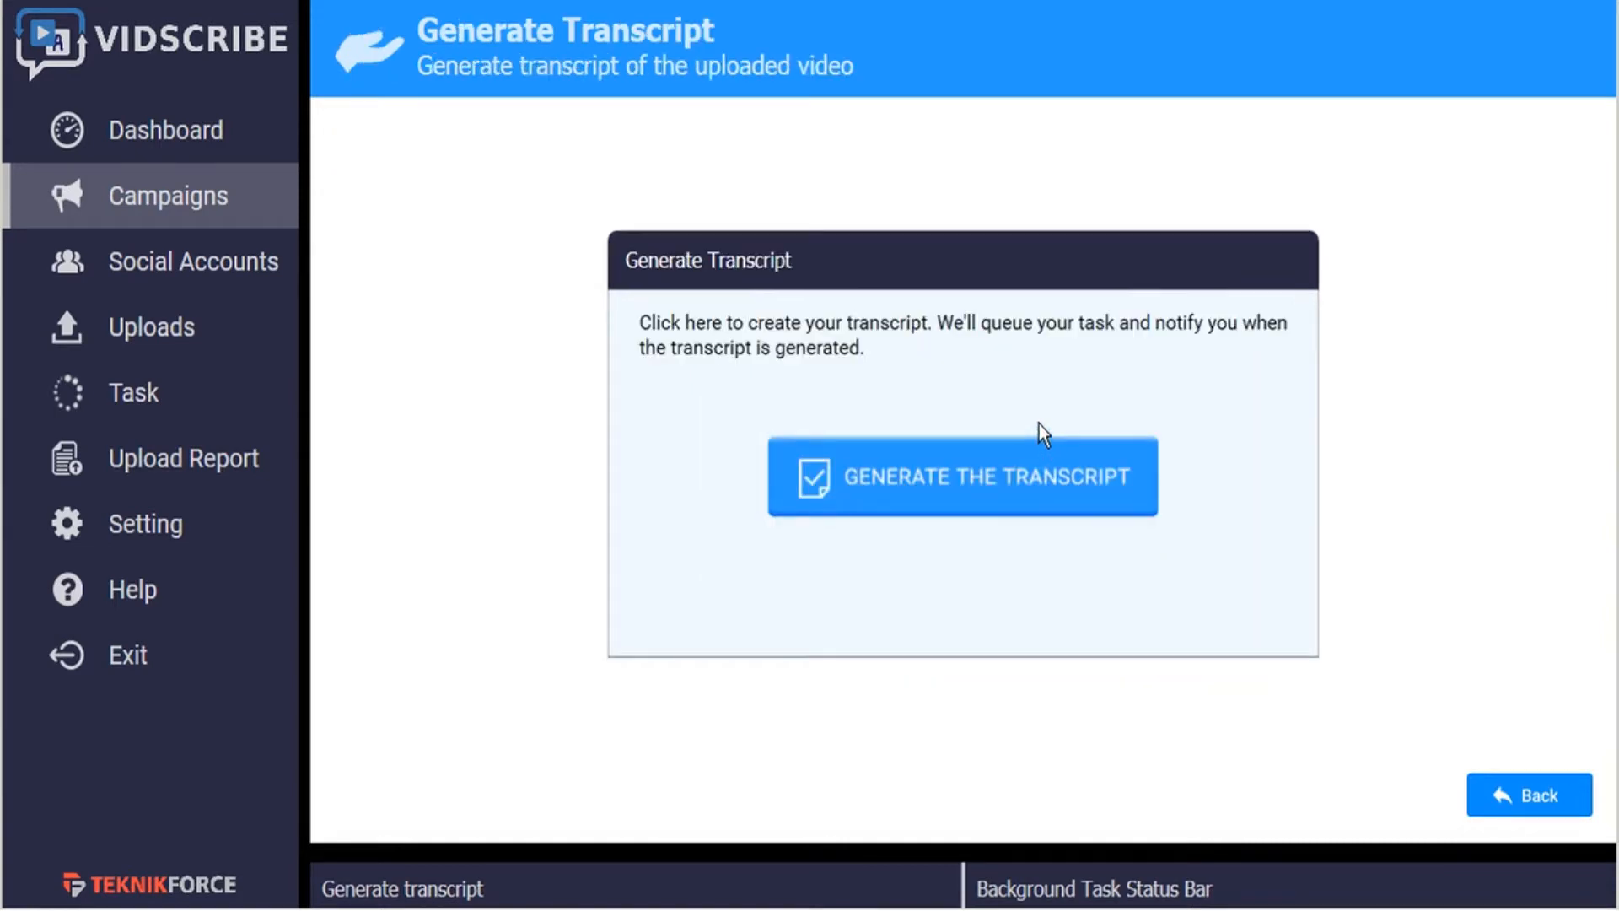
pyautogui.click(1036, 482)
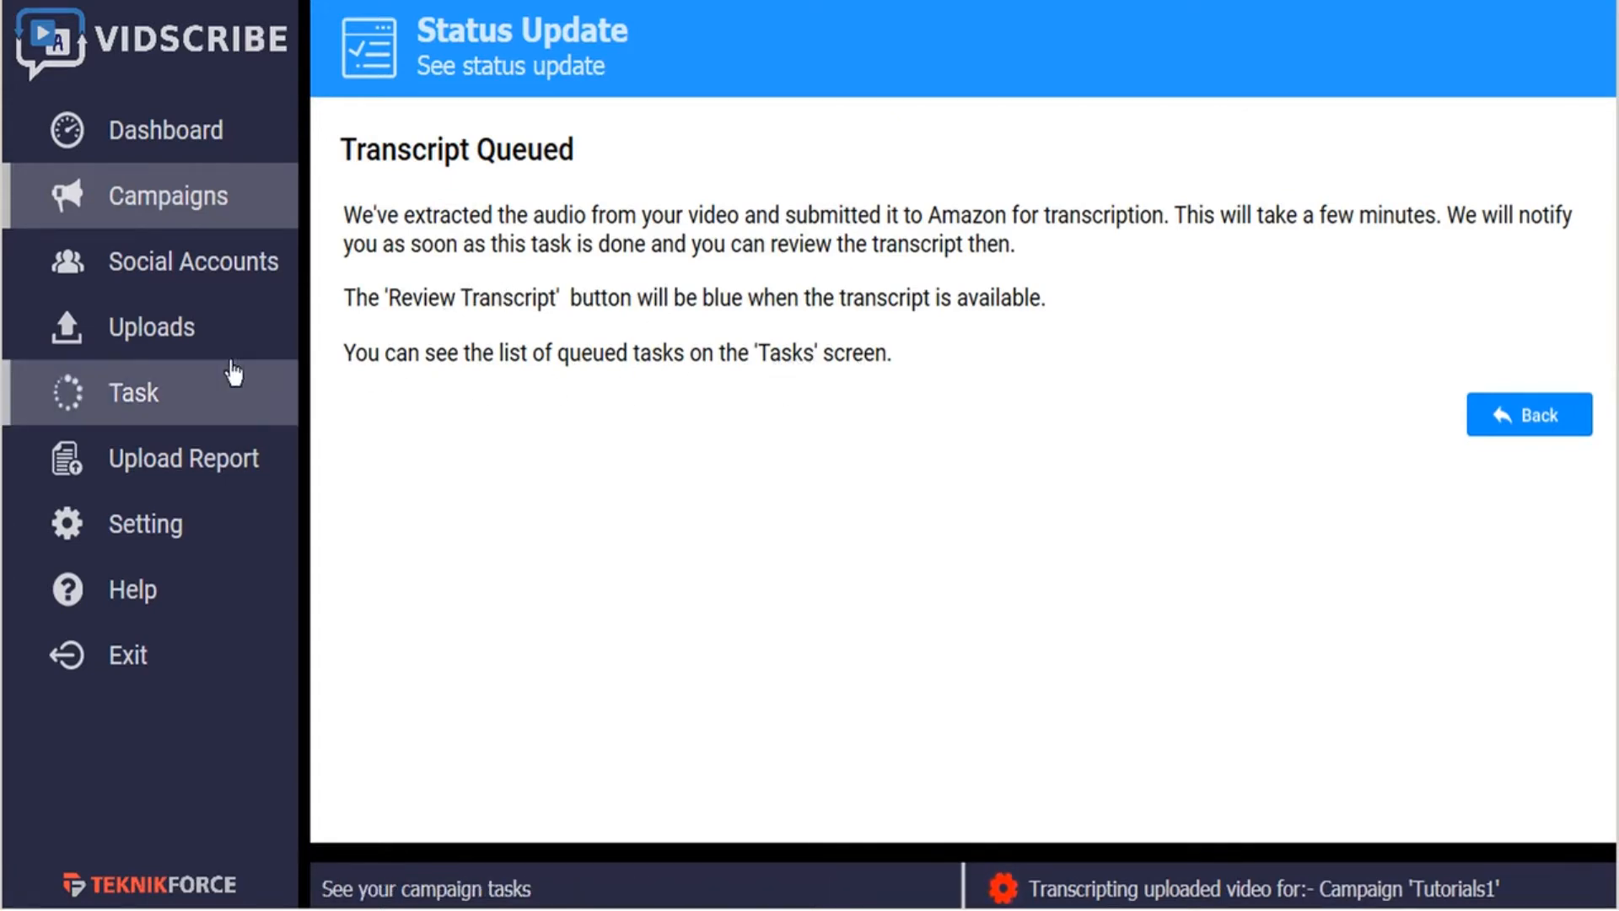
pyautogui.click(145, 411)
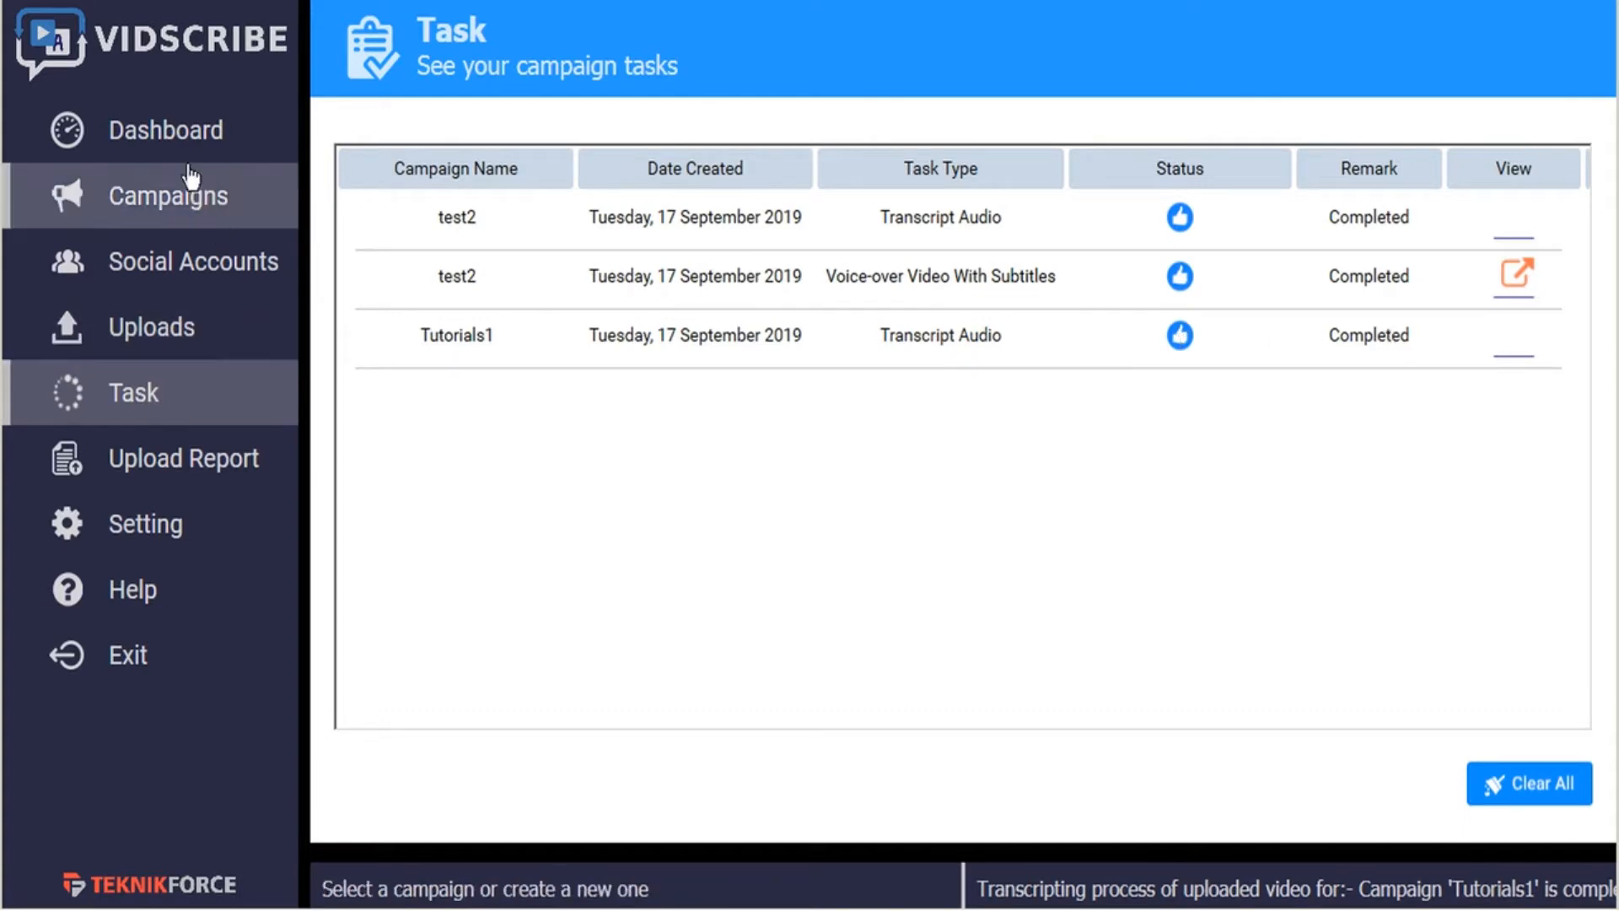
# - Reopen the Tutorials1 campaign and open its generated transcript for review
pyautogui.click(189, 196)
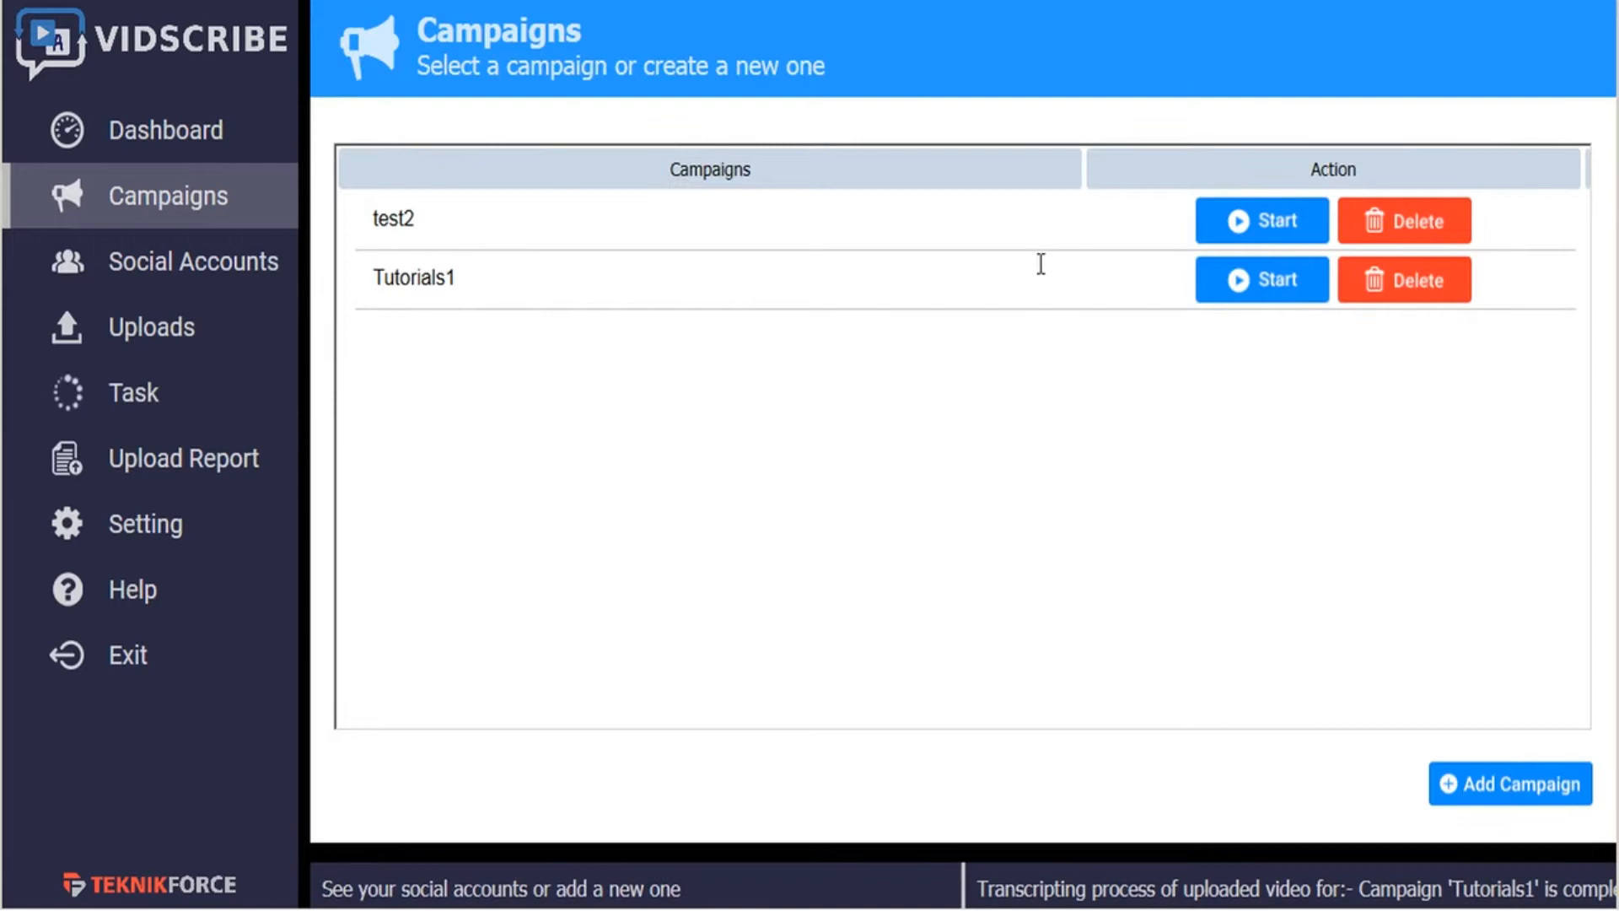
pyautogui.click(1295, 289)
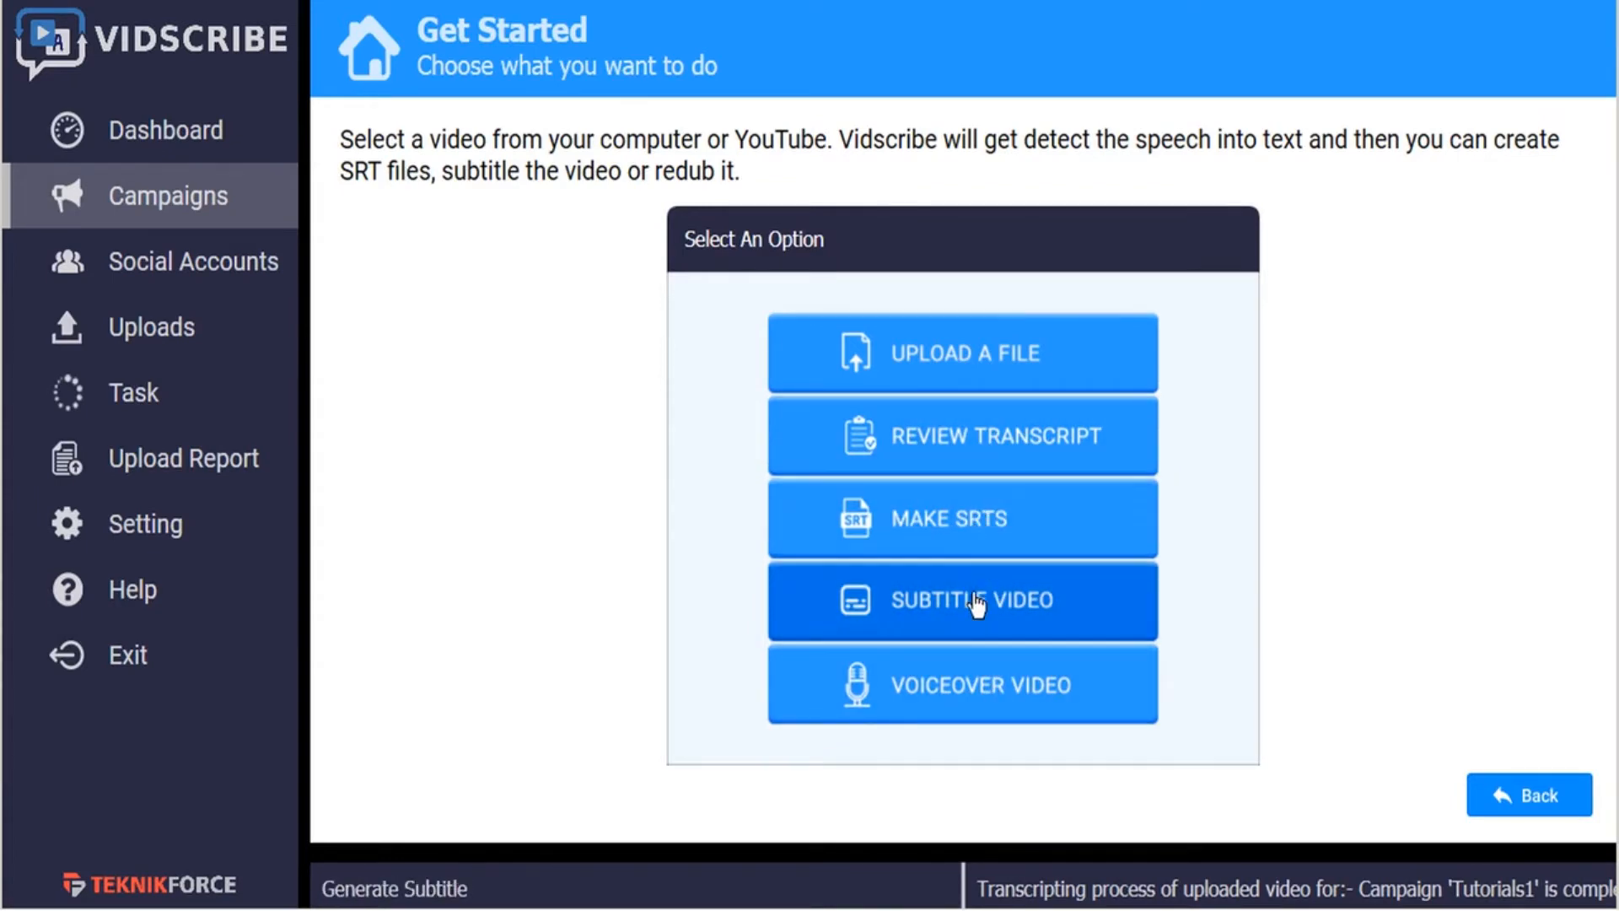
pyautogui.click(980, 451)
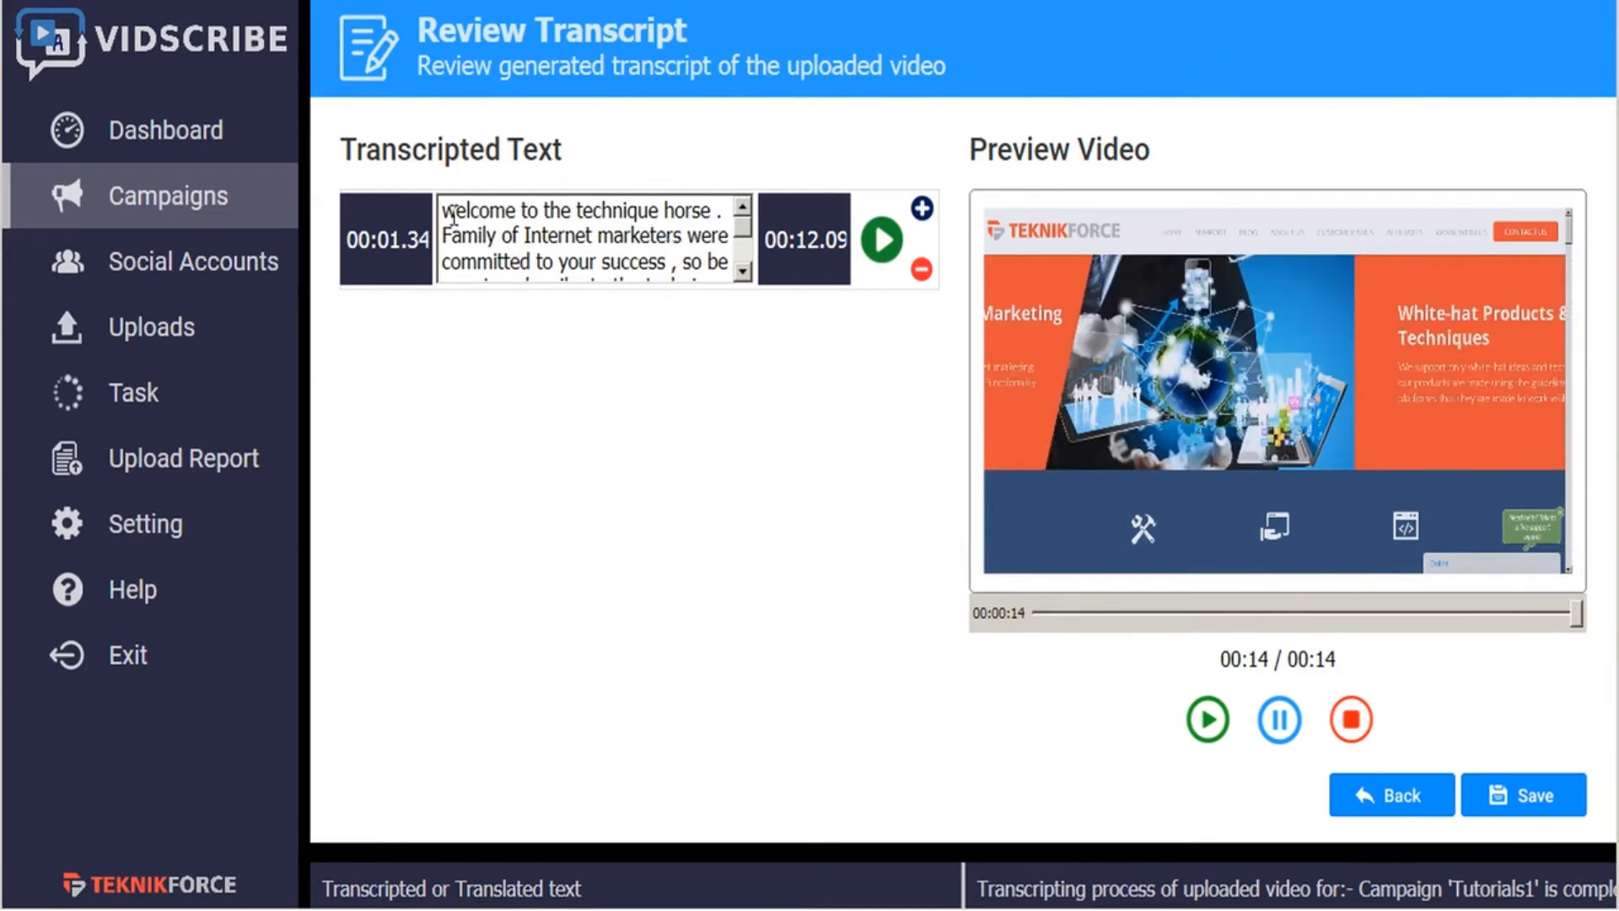
# - Correct the transcript's opening words to "Welcome to the TeknikForce"
pyautogui.write('W')
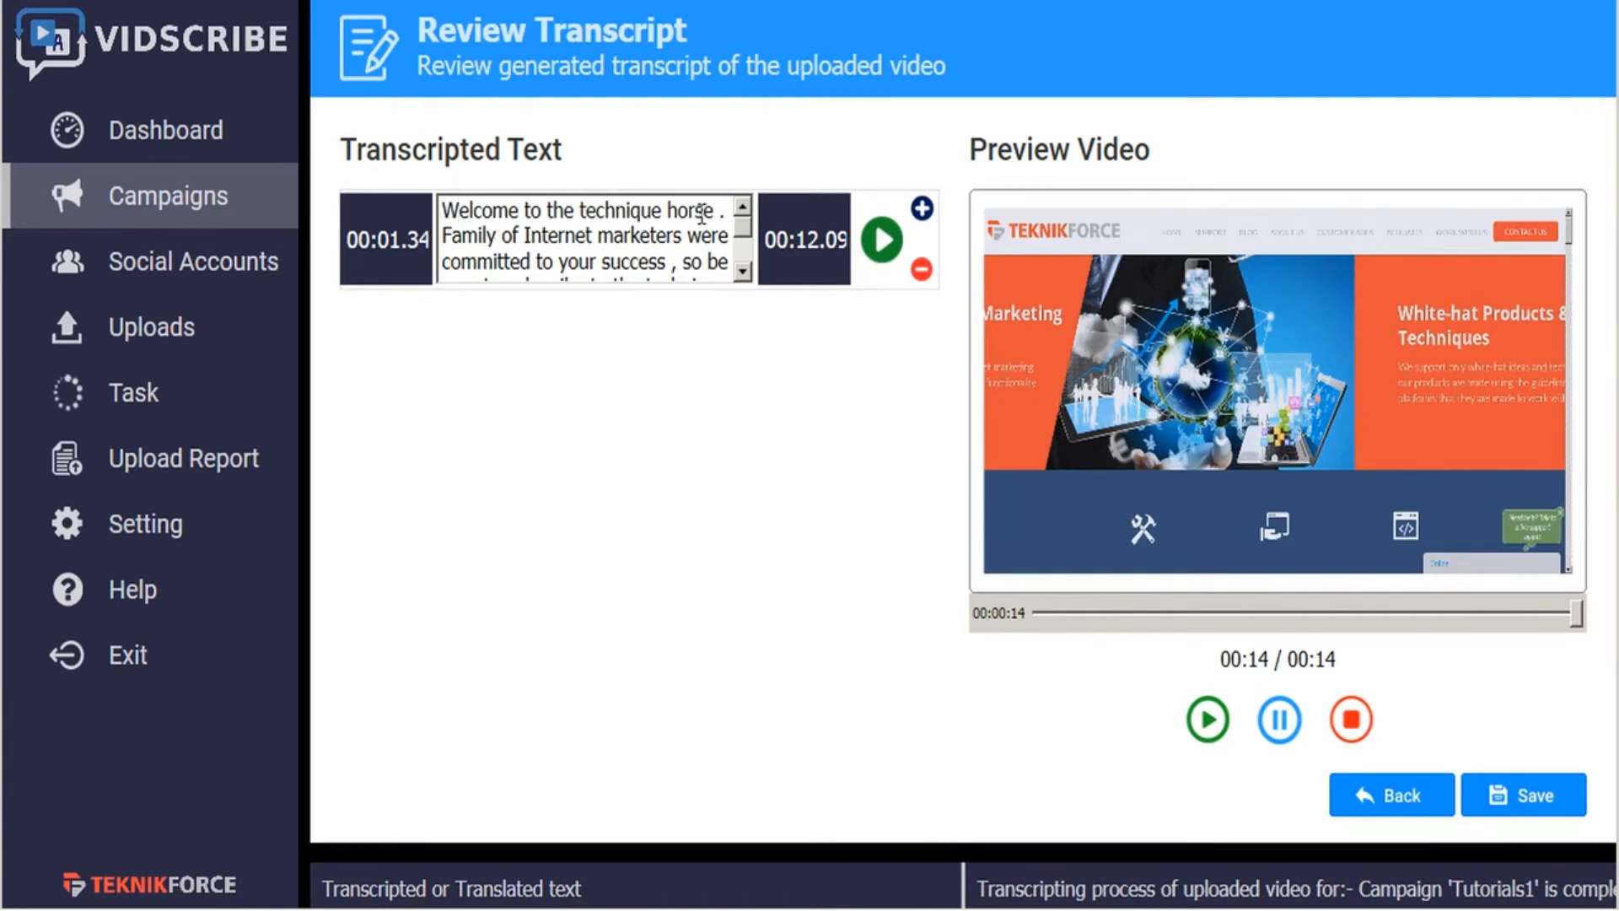
pyautogui.moveTo(717, 210); pyautogui.dragTo(579, 211)
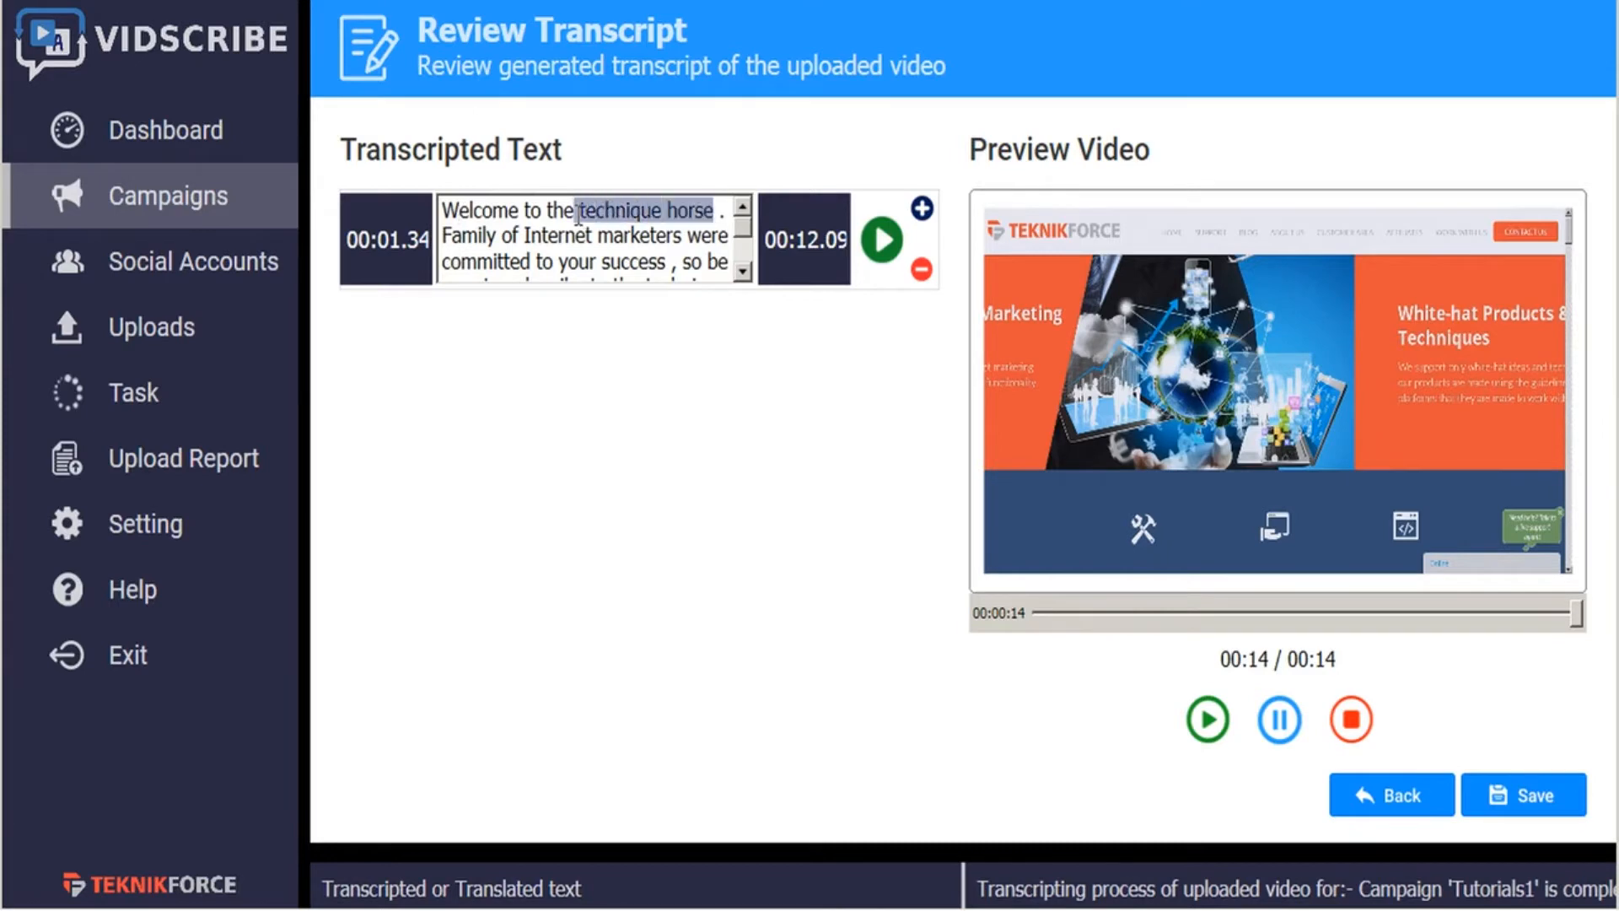
pyautogui.write('Teknik')
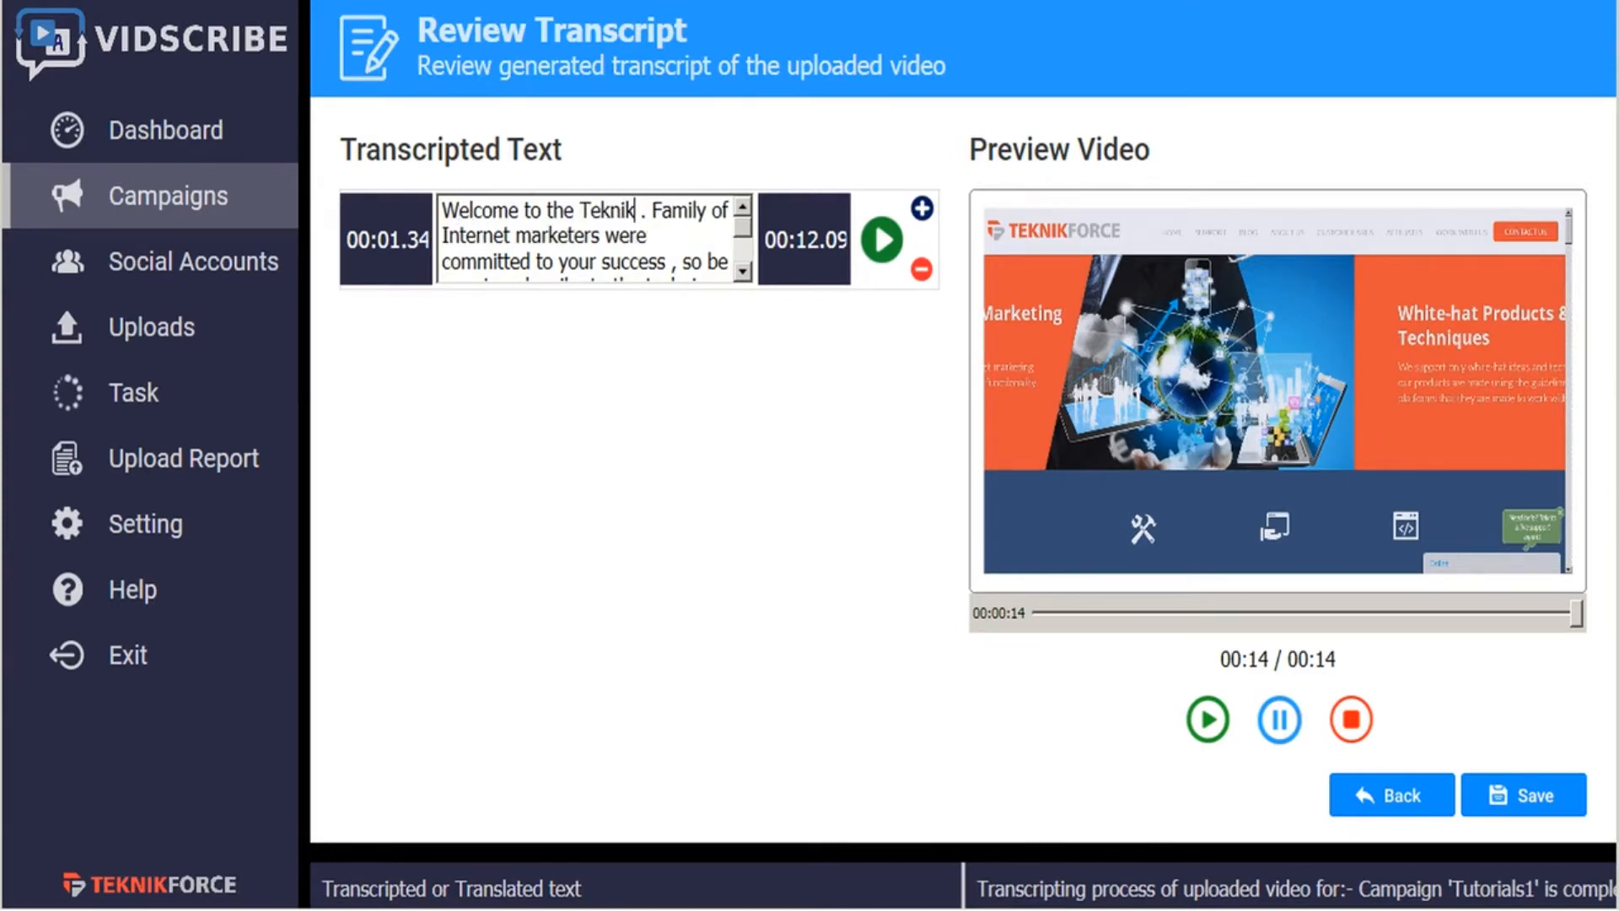
pyautogui.write('Force')
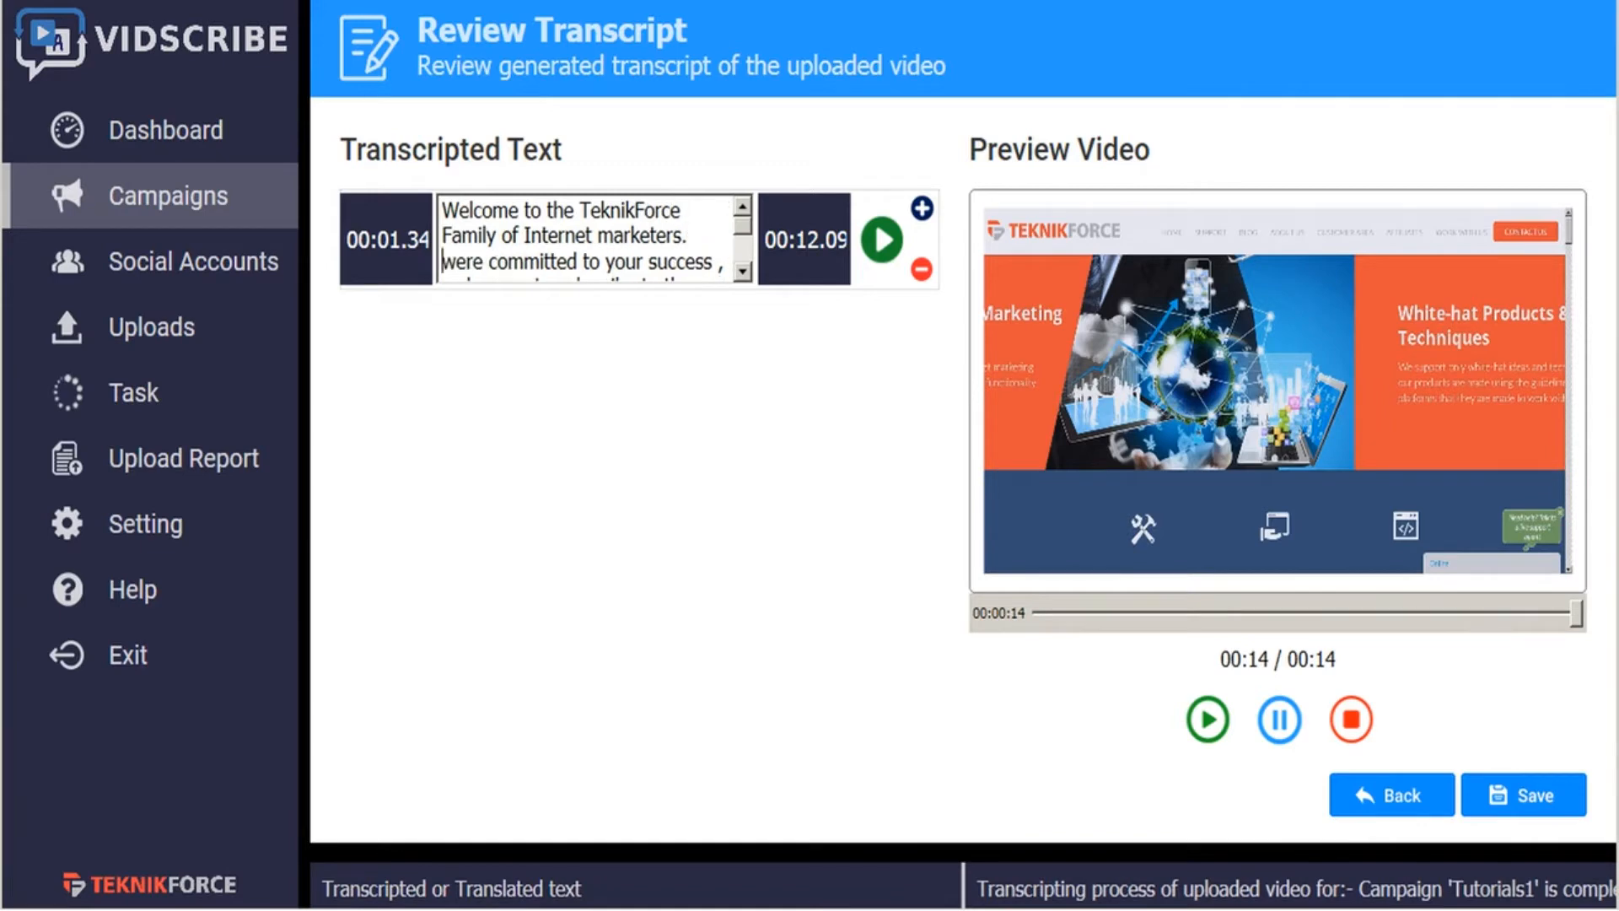
# - Fix the transcript's punctuation so it reads "Family of Internet marketers. We're committed to your success,"
pyautogui.press('Delete')
pyautogui.write('We')
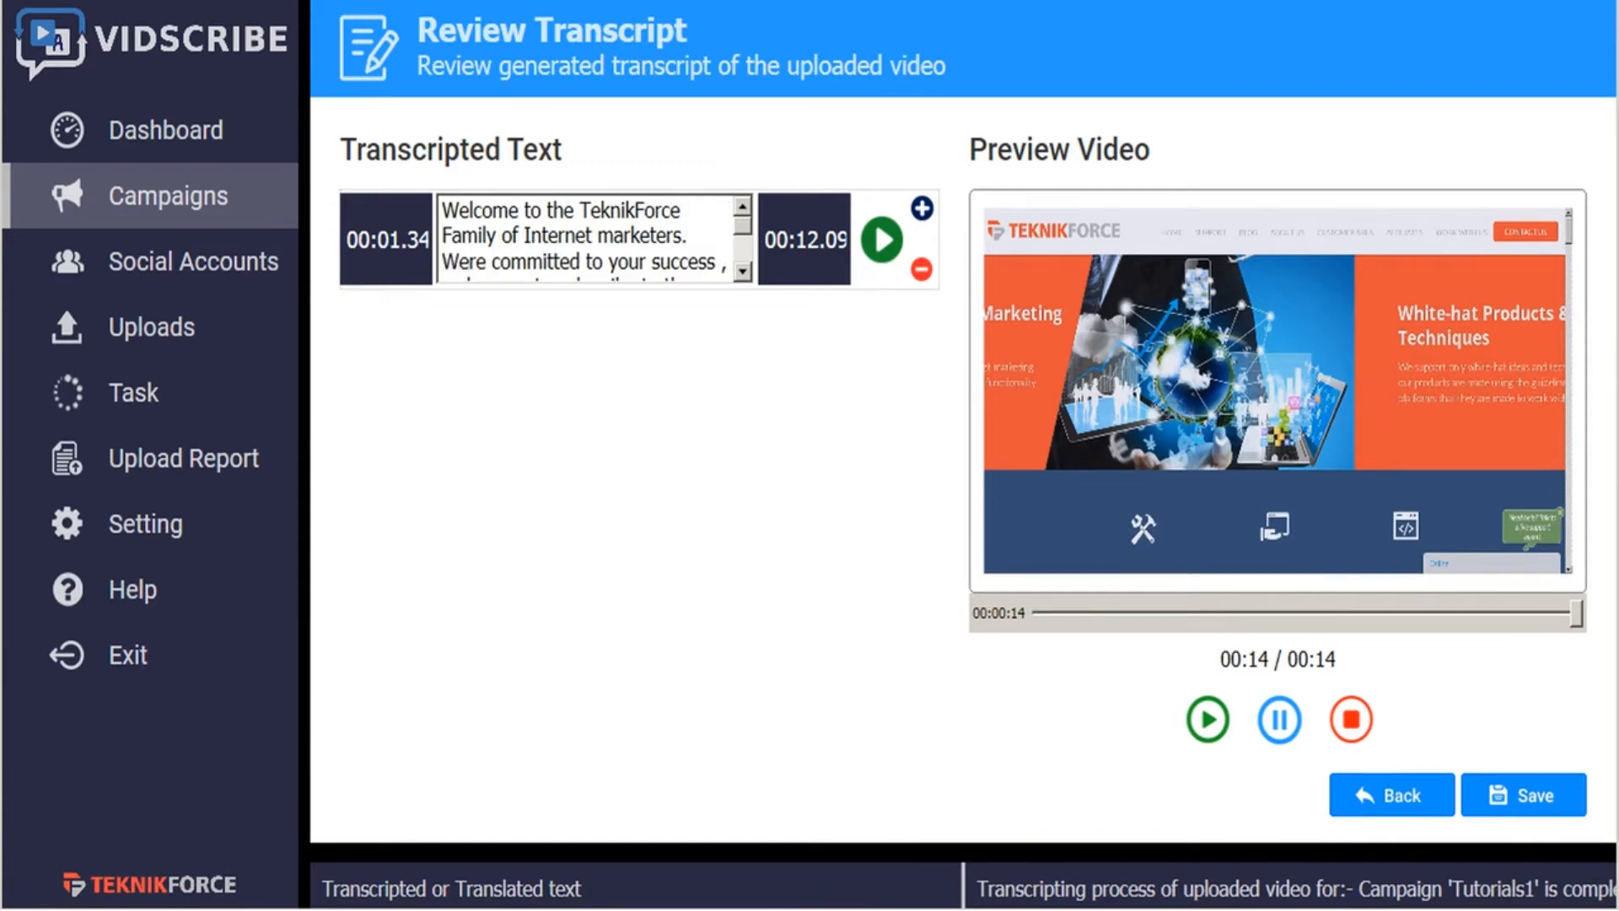
pyautogui.write("'")
pyautogui.press('BackSpace')
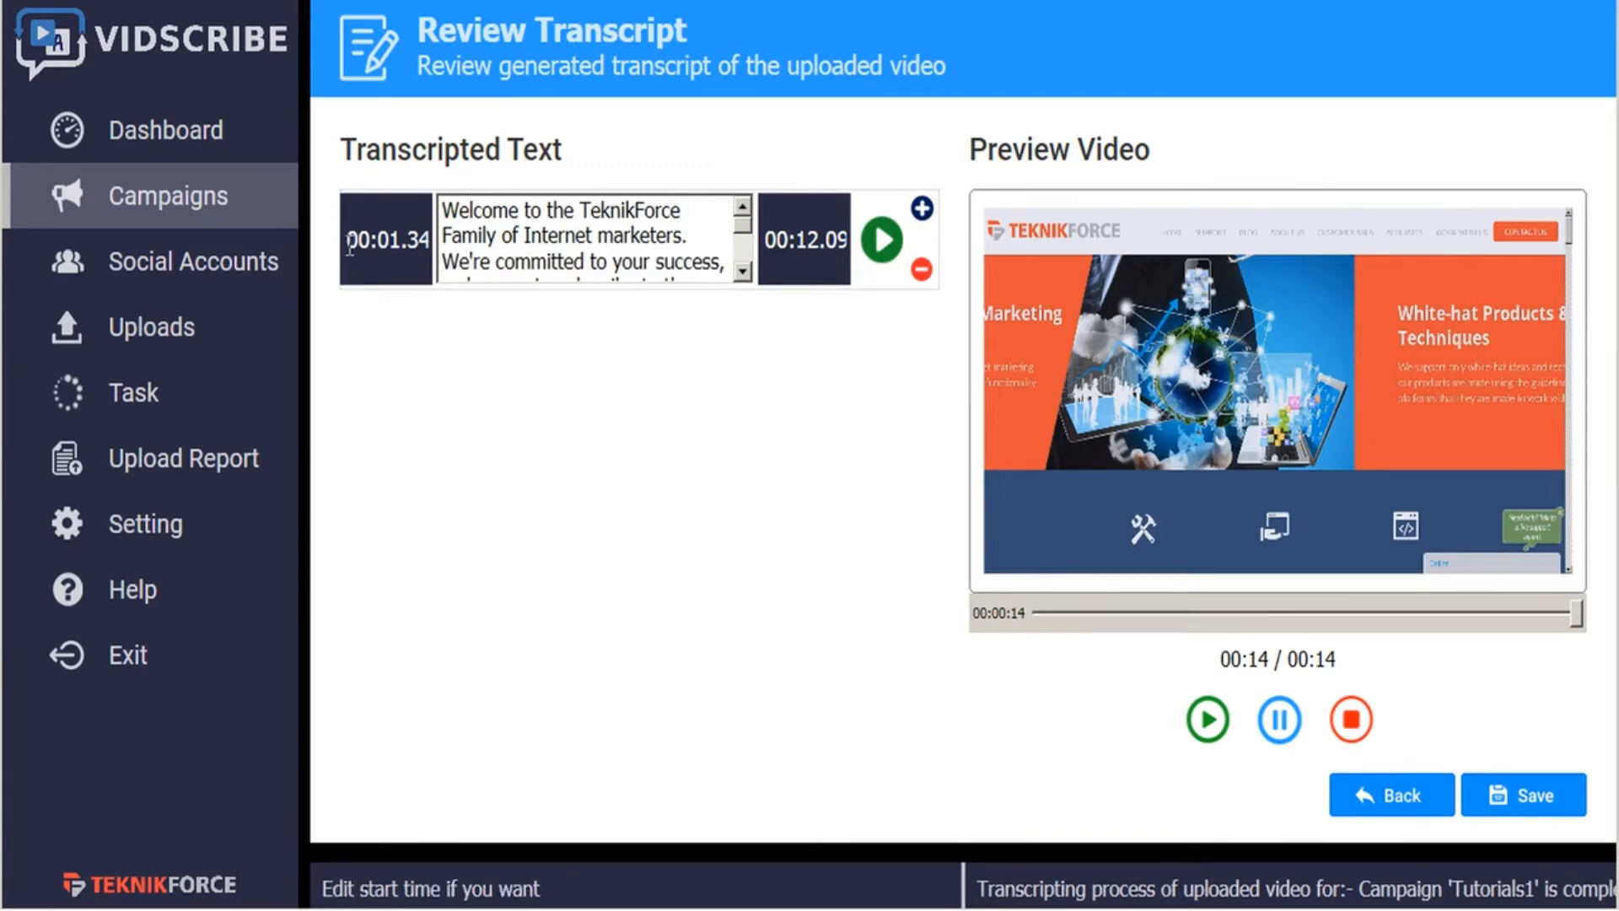
# - Add two empty segments above the existing transcript segment and copy its full text into both
pyautogui.click(922, 211)
pyautogui.click(921, 308)
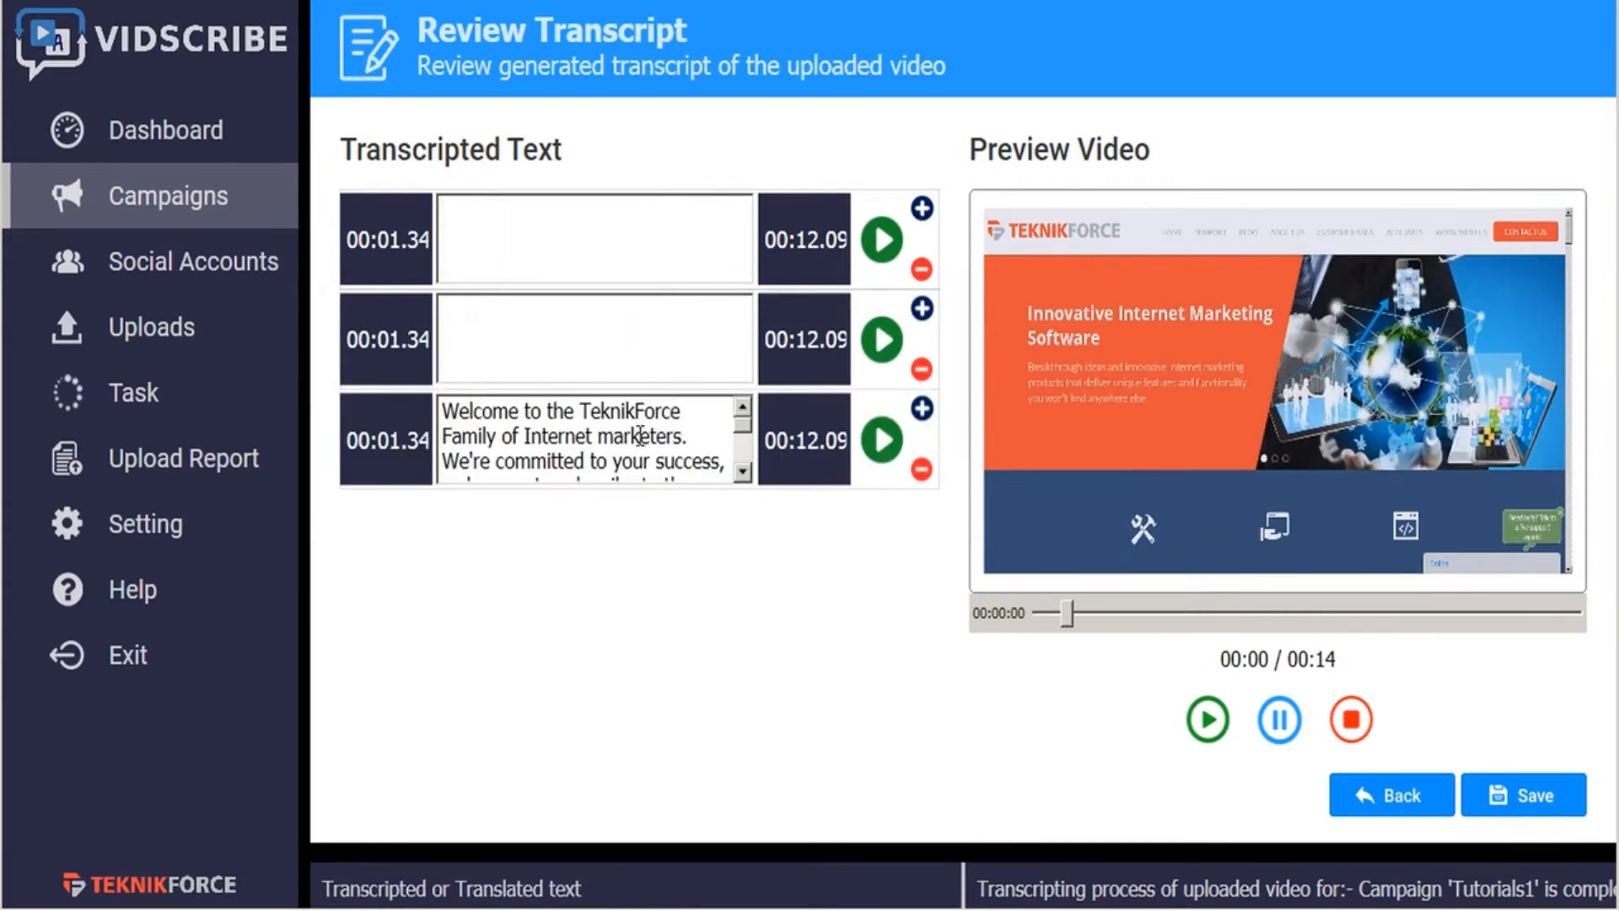
pyautogui.hotkey('ctrl', 'a')
pyautogui.hotkey('ctrl', 'c')
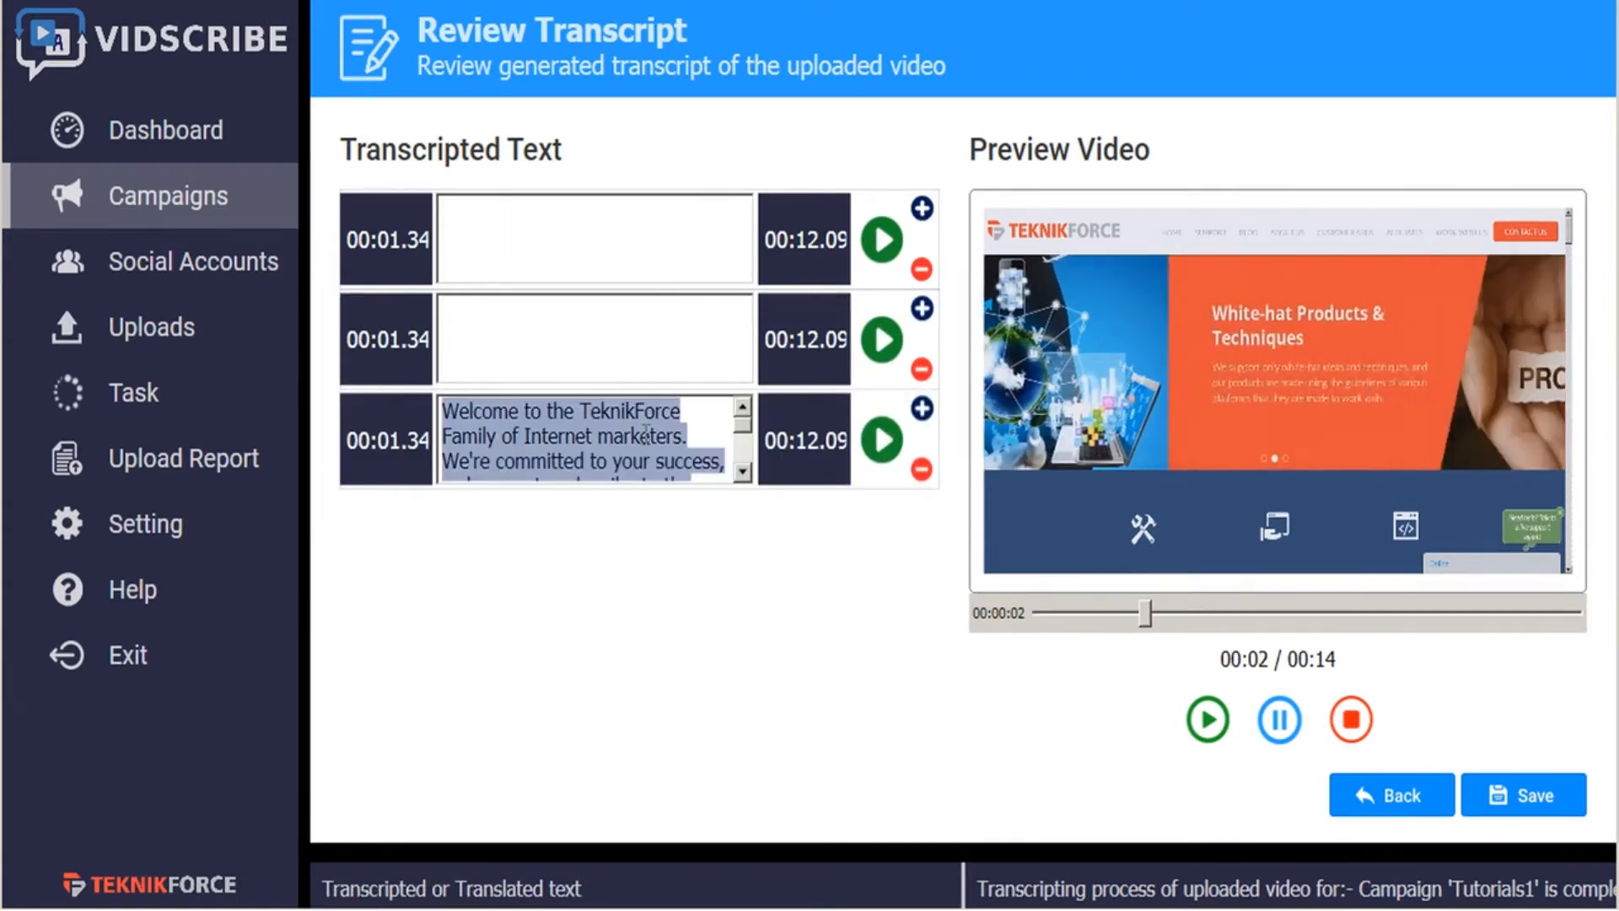
pyautogui.click(496, 239)
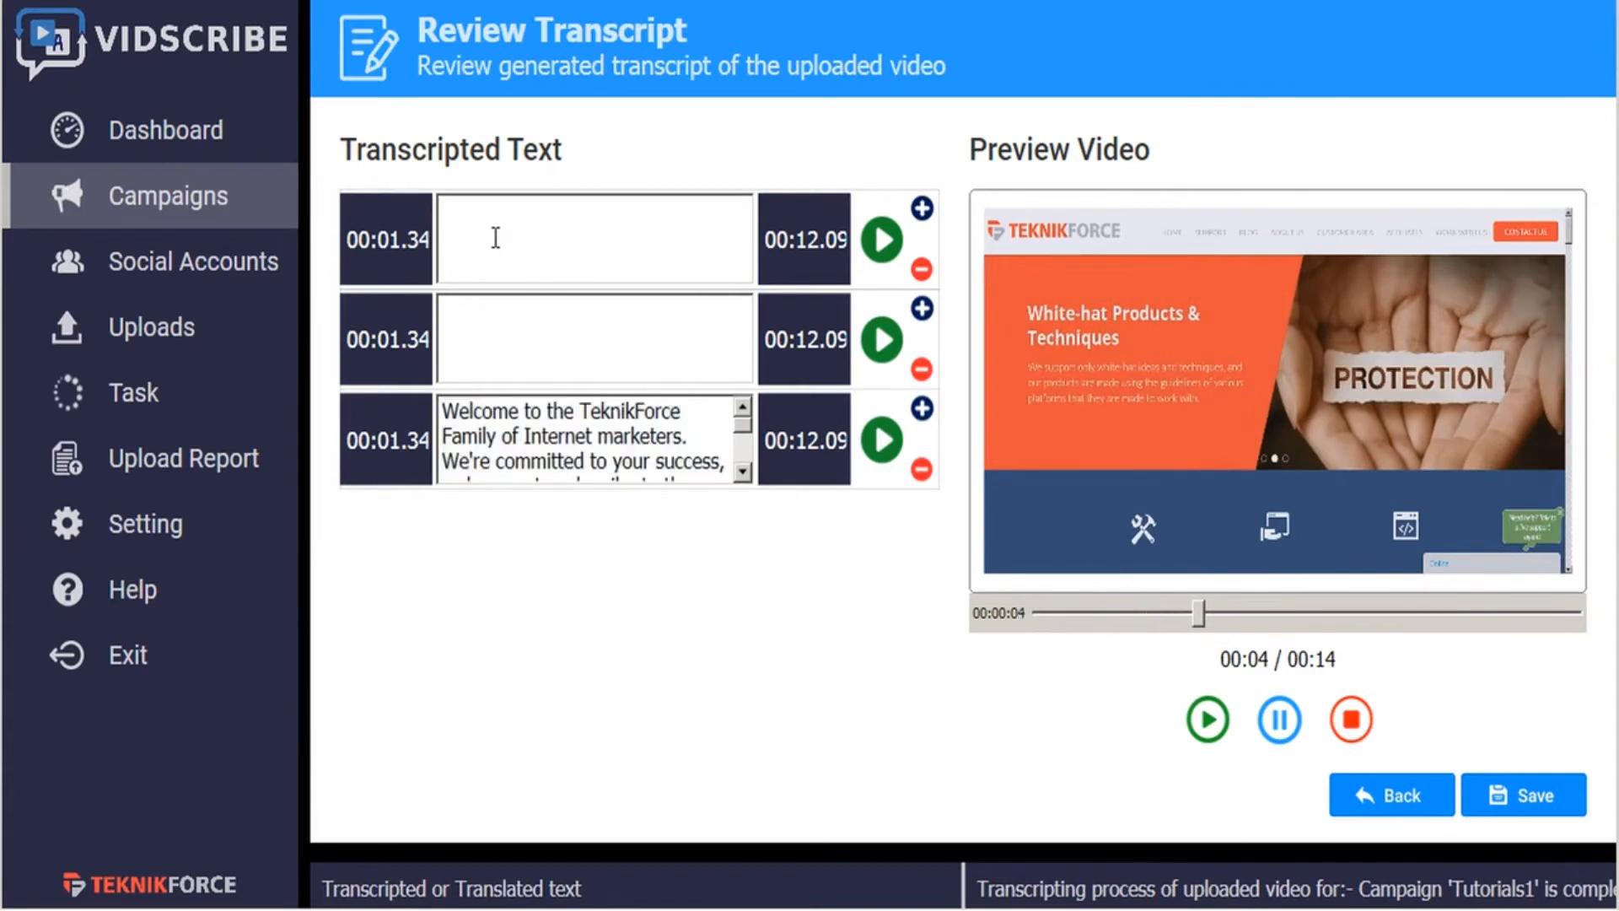
pyautogui.hotkey('ctrl', 'v')
pyautogui.click(506, 353)
pyautogui.hotkey('ctrl', 'v')
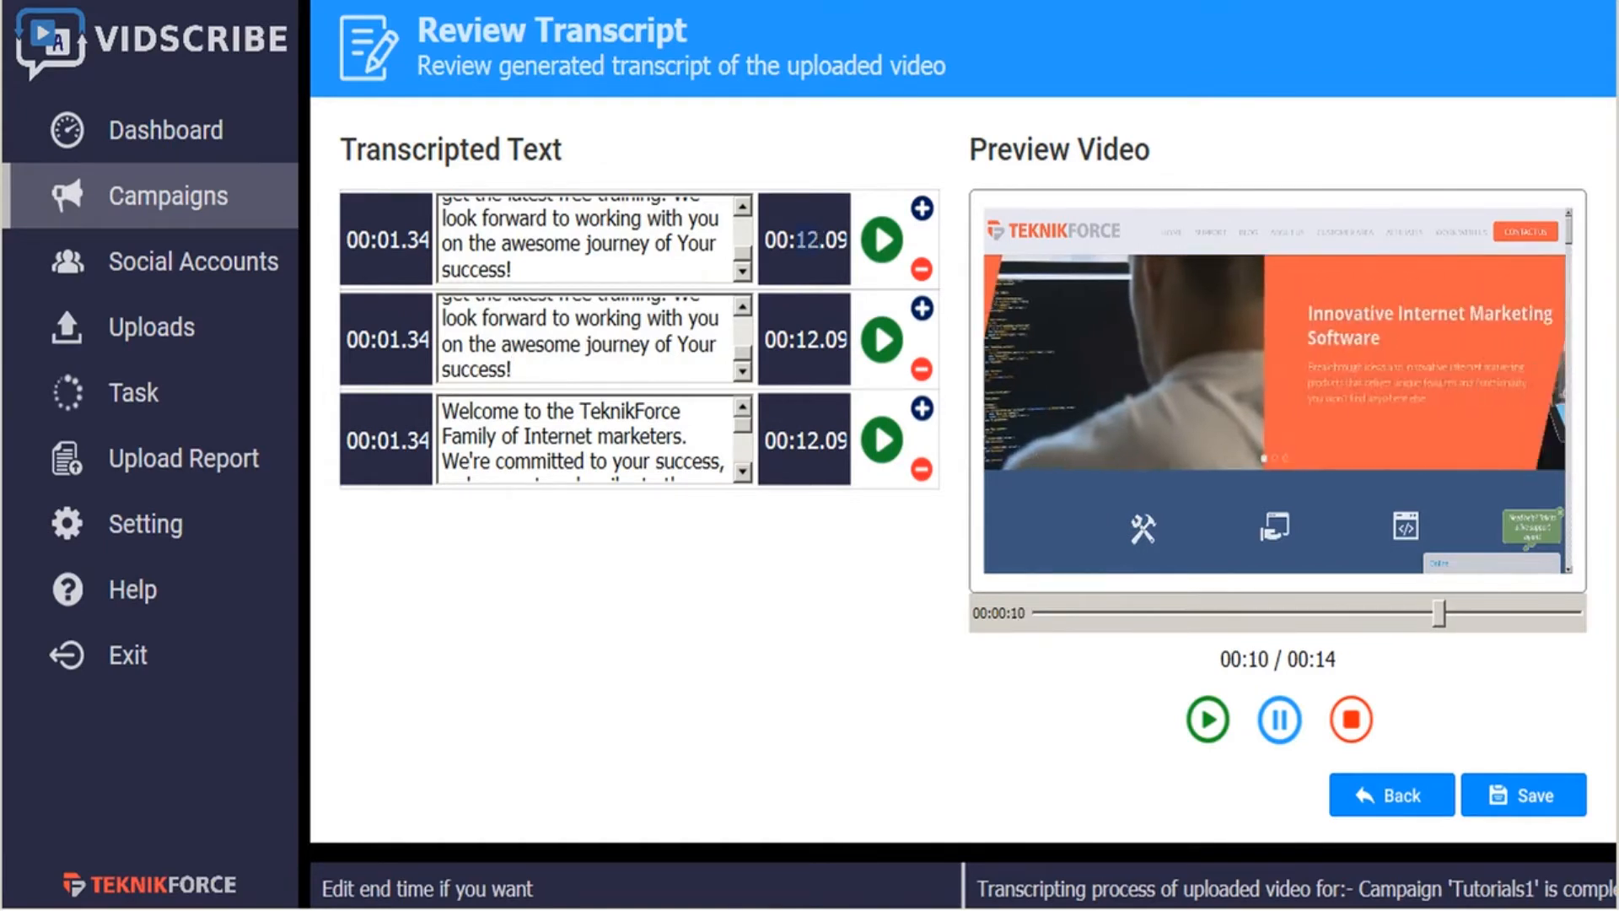
# - Set the first segment's end time to 00:04.09 and the second segment's to 00:08.09
pyautogui.write('04')
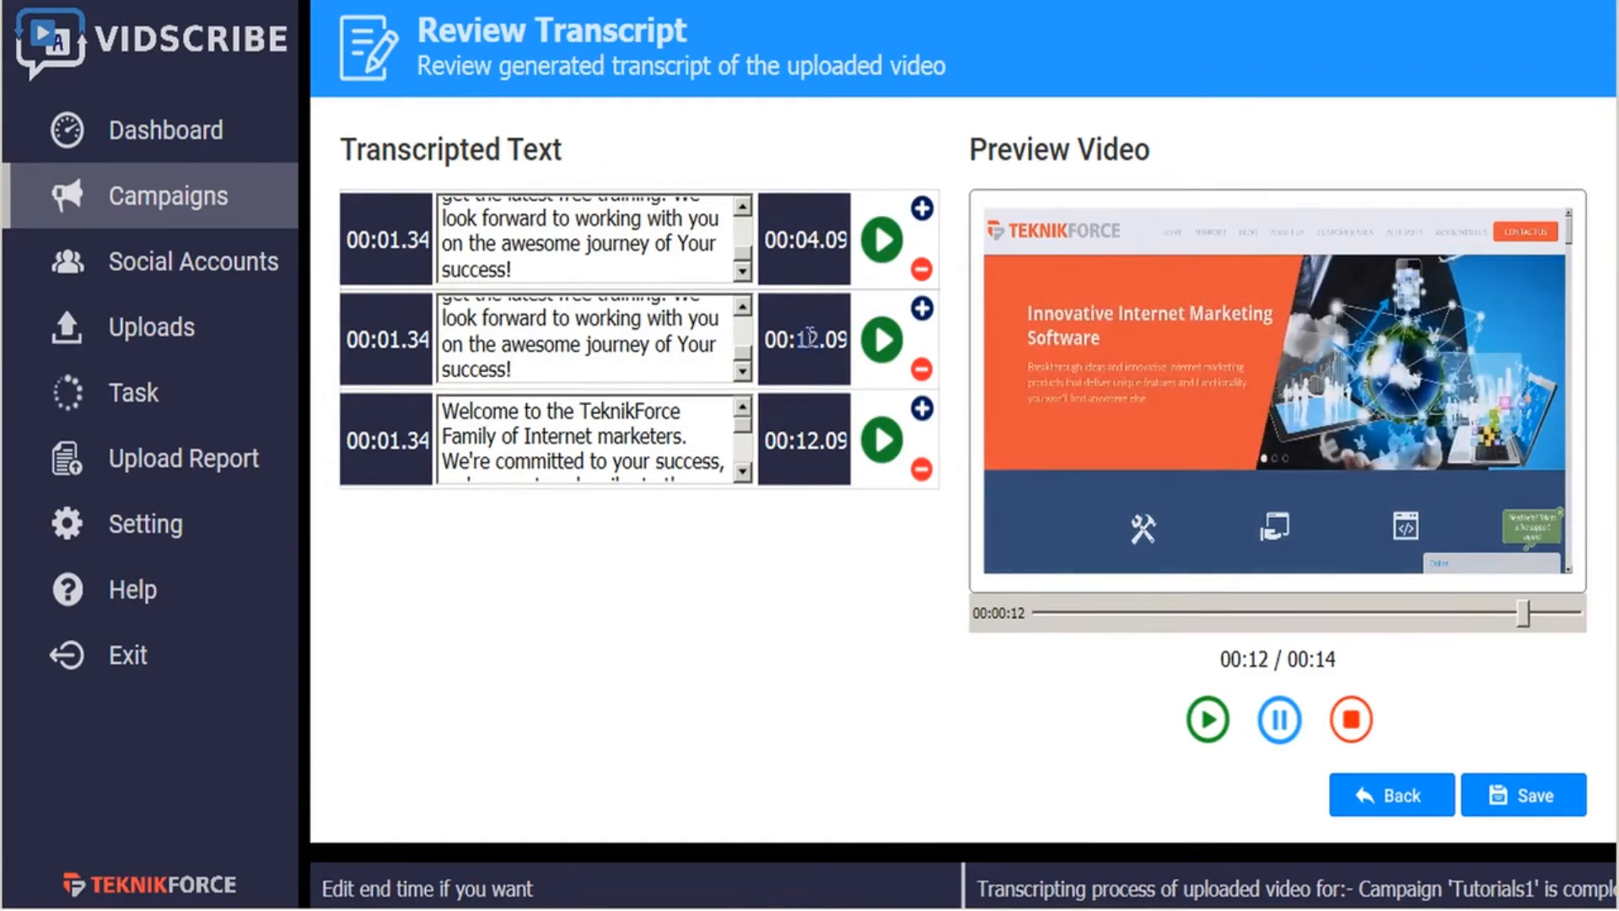
pyautogui.write('08')
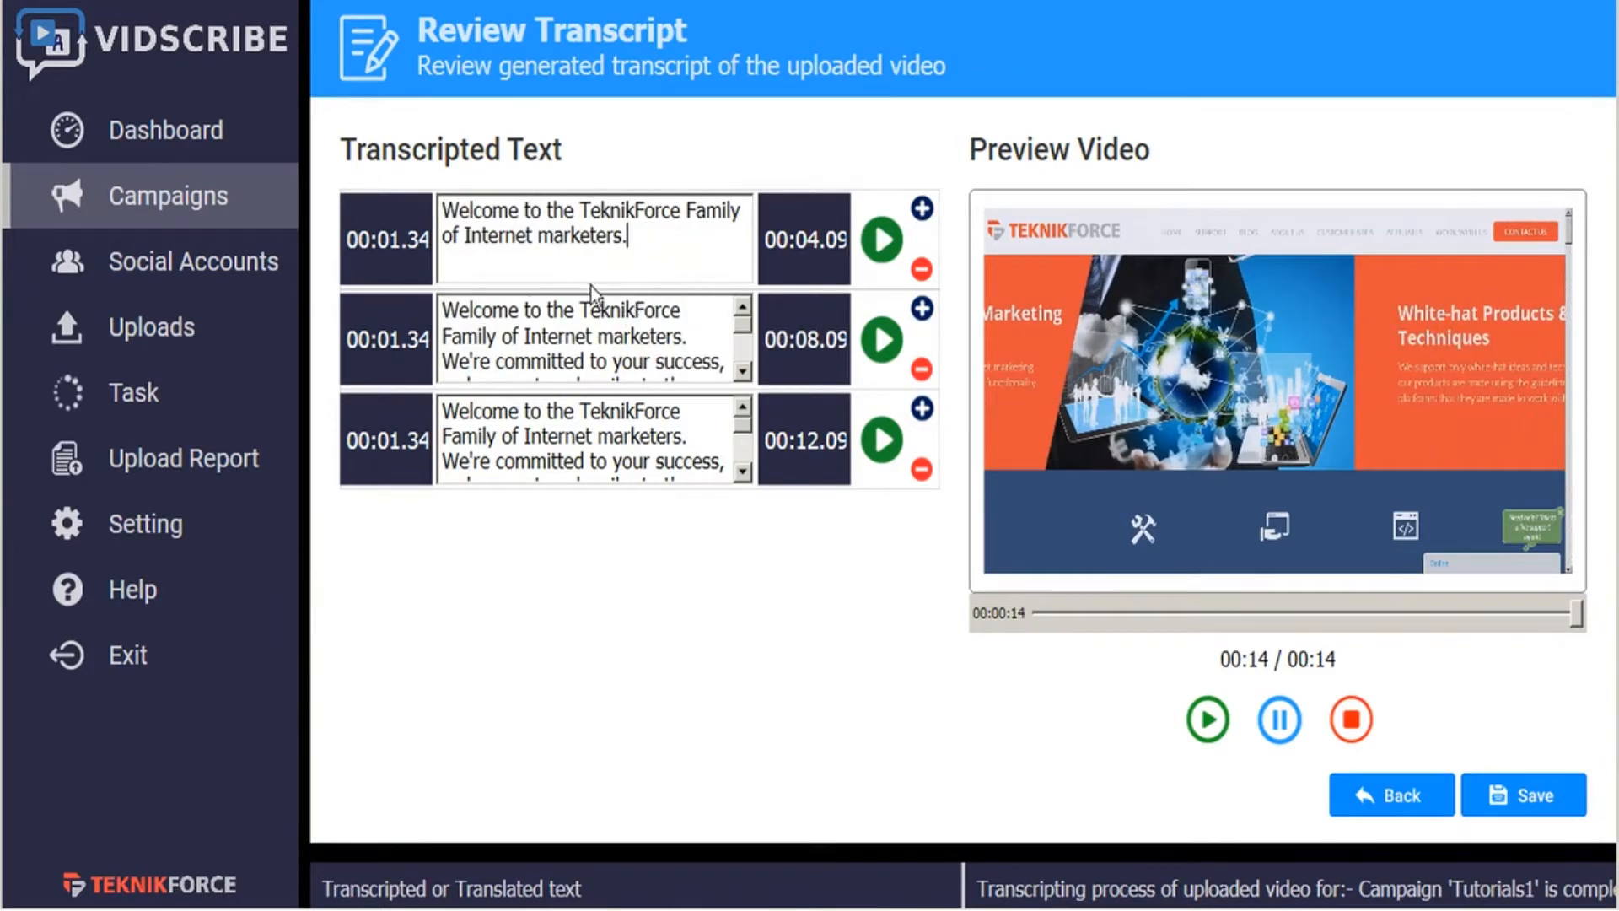
# - Trim the duplicated text so the segments hold the welcome, the "We're committed" sentence and the "We look forward" sentence respectively
pyautogui.moveTo(442, 311); pyautogui.dragTo(282, 350)
pyautogui.press('BackSpace')
pyautogui.press('BackSpace')
pyautogui.press('BackSpace')
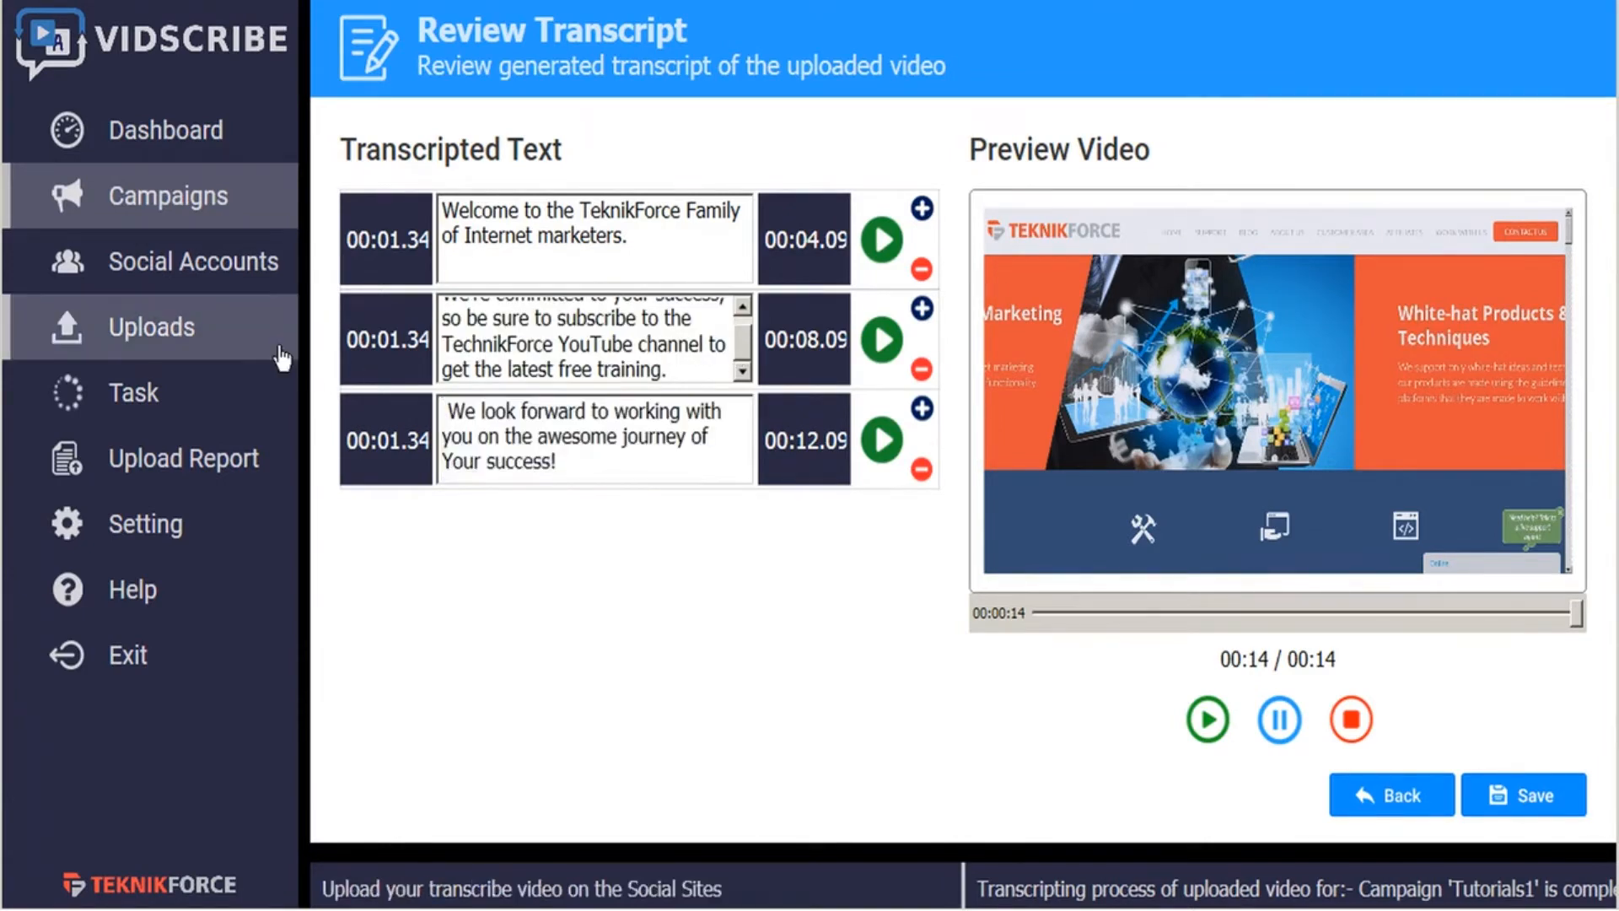
pyautogui.press('Delete')
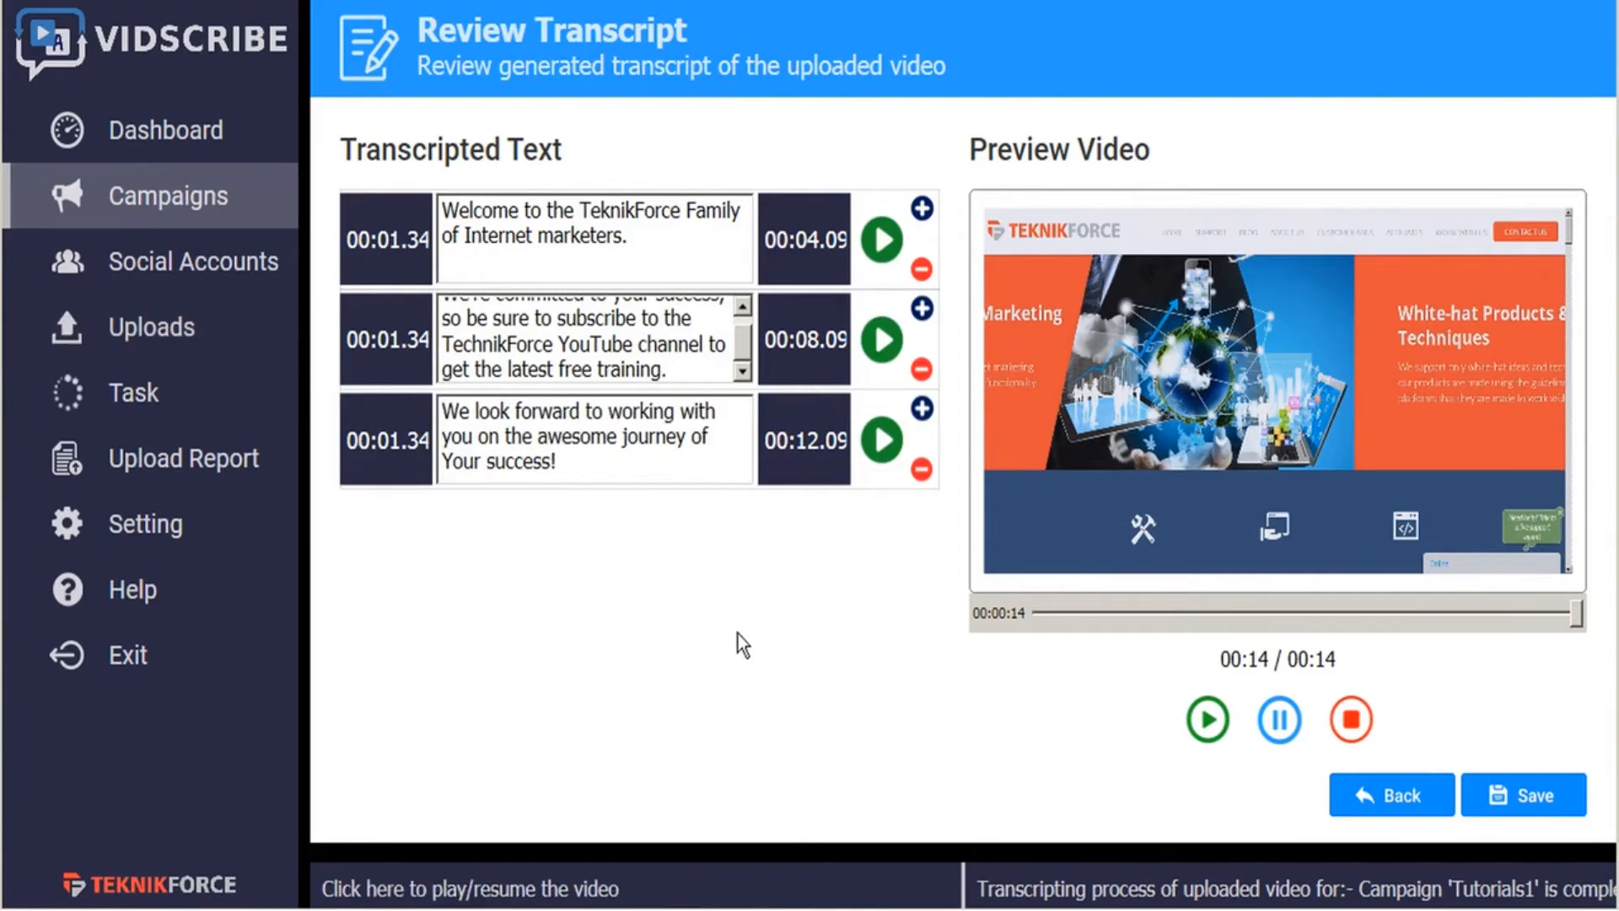
# - Play the transcript segments in the video preview and save the reviewed transcript
pyautogui.click(882, 242)
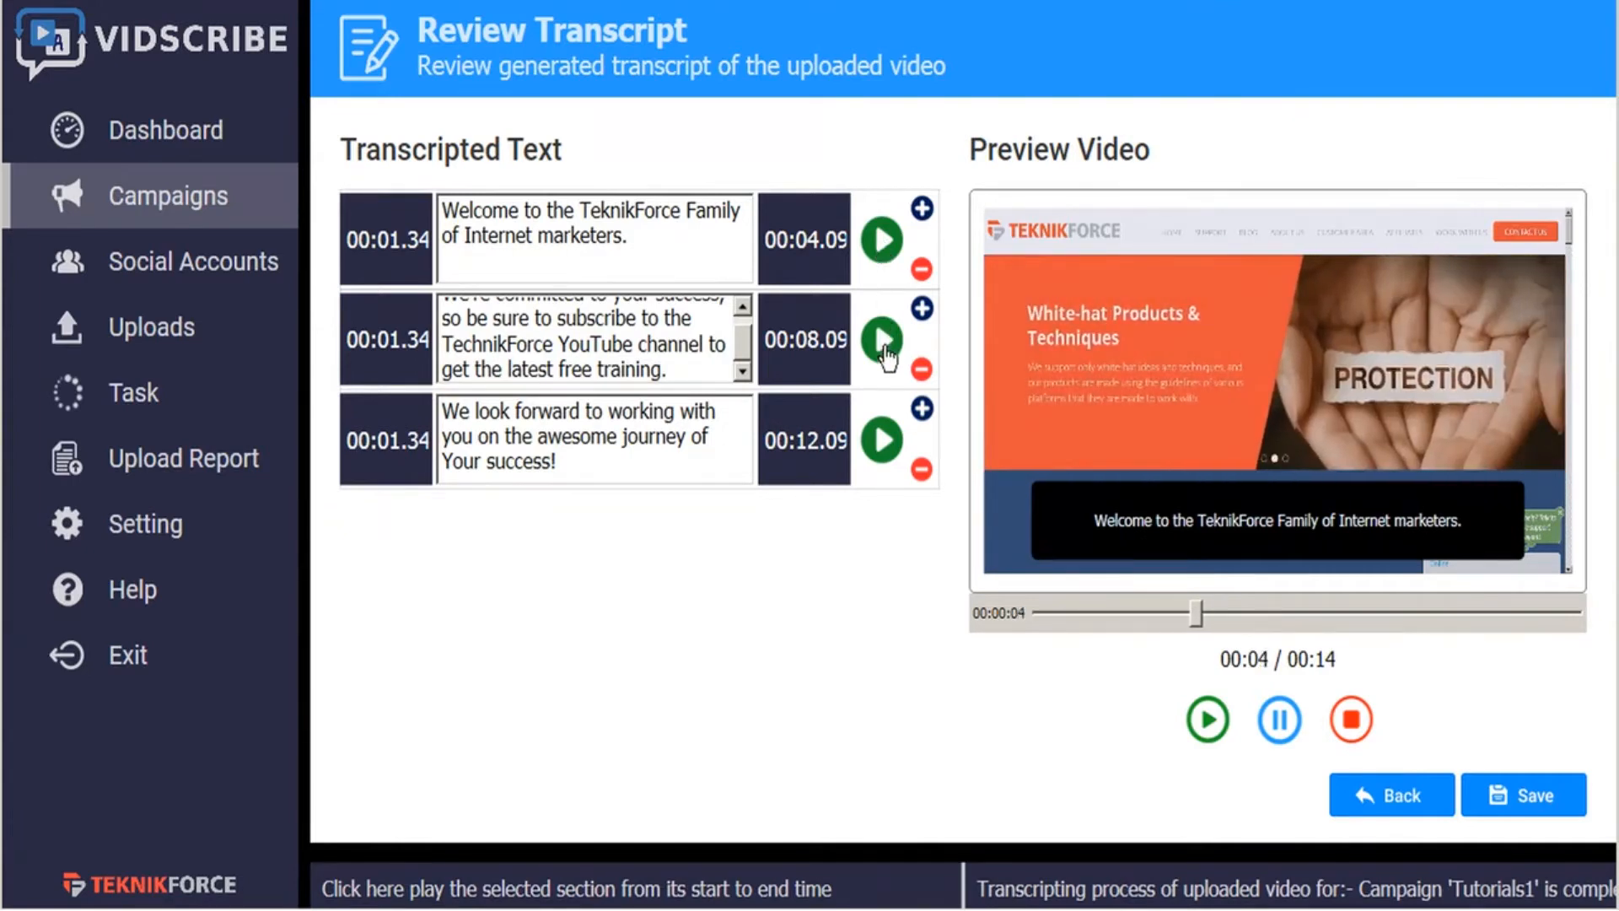
pyautogui.click(882, 439)
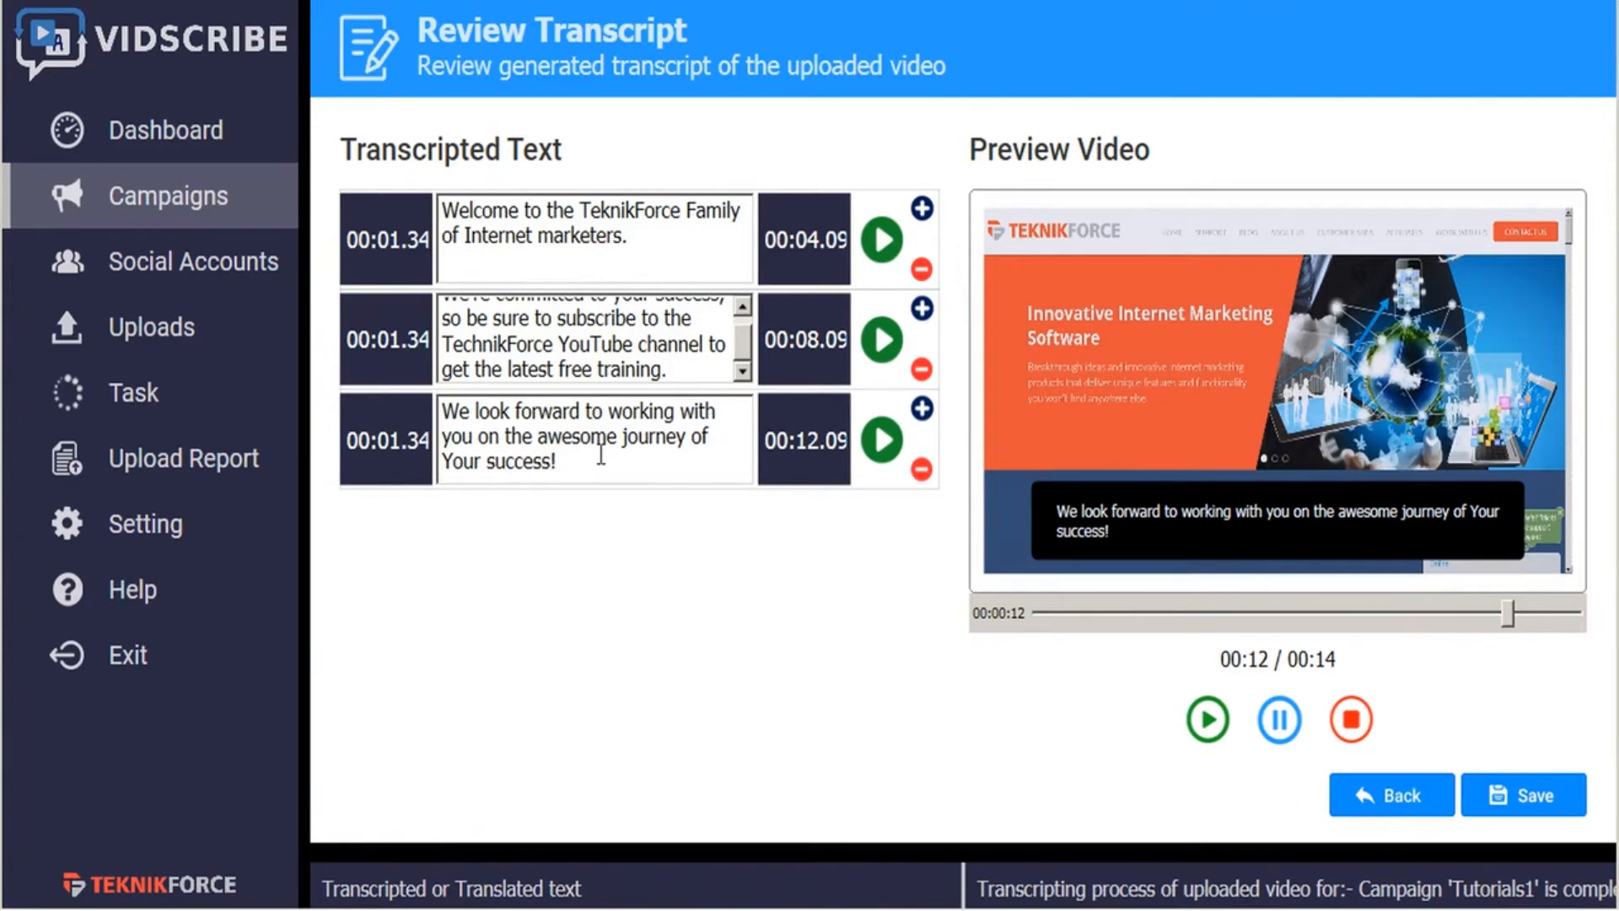
pyautogui.click(1531, 809)
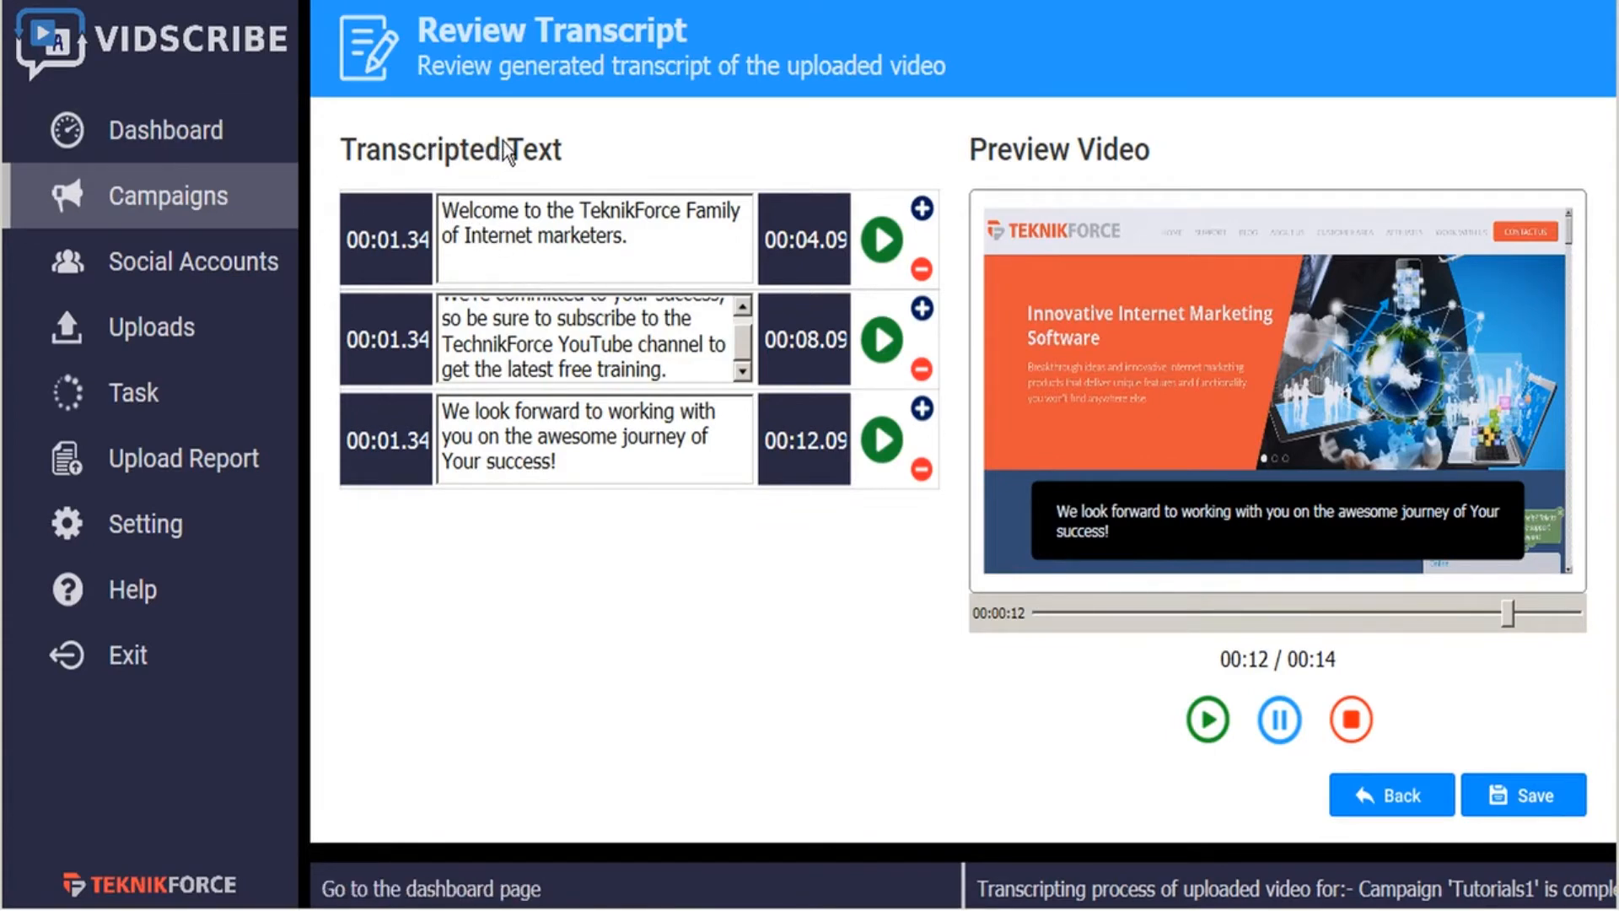
# - Leave the transcript review, open the SRT generation section and translate the transcript into French
pyautogui.click(1395, 805)
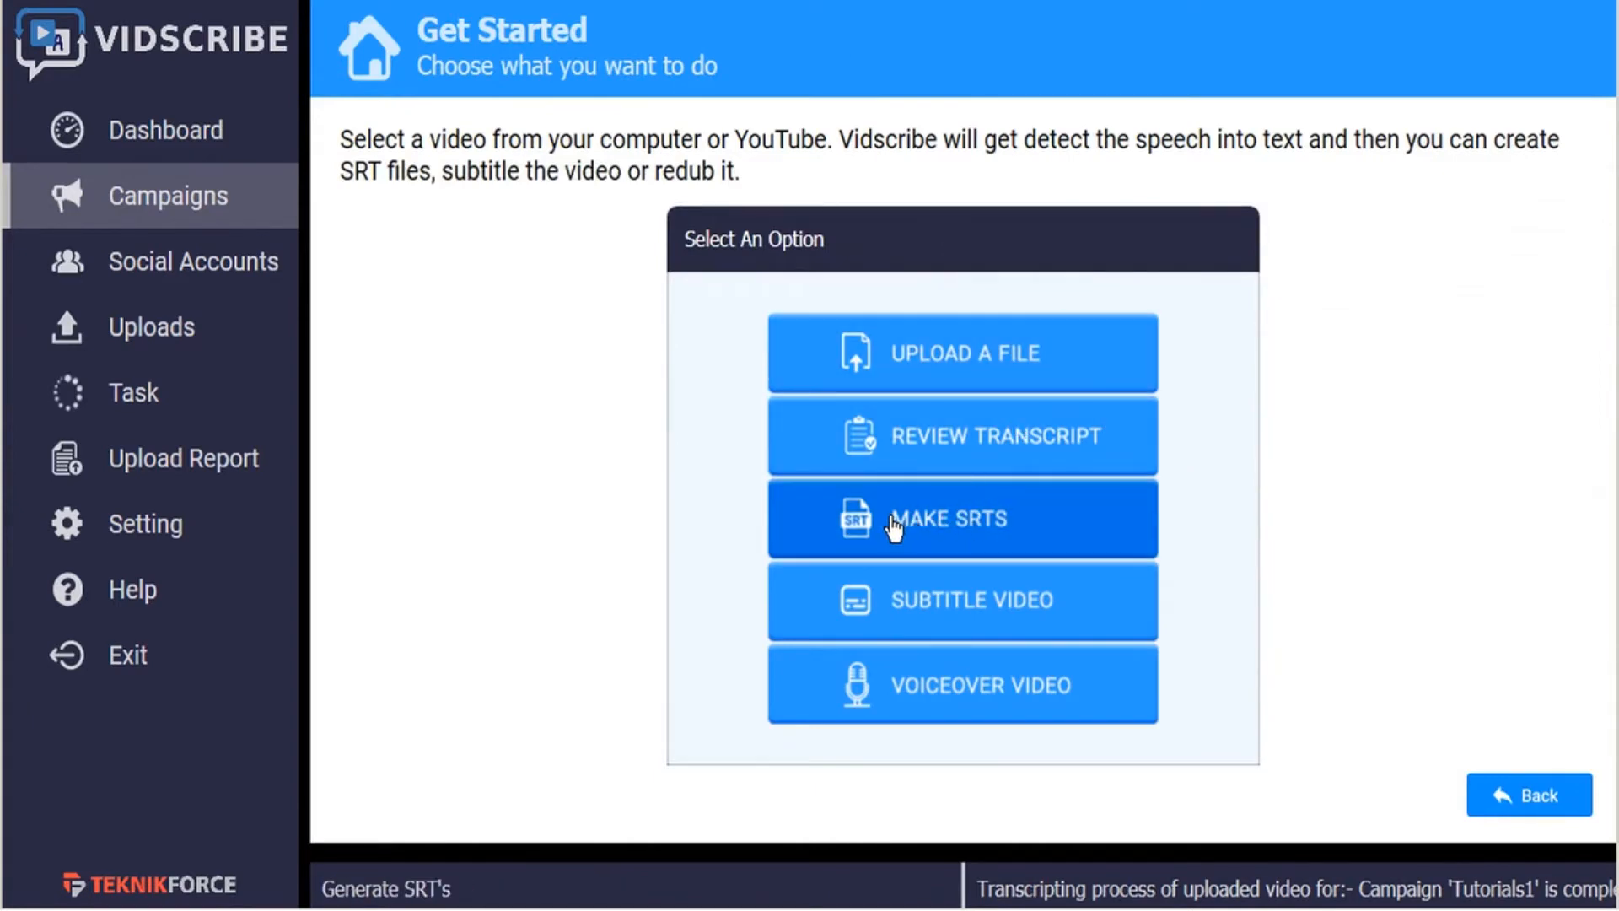
pyautogui.click(988, 531)
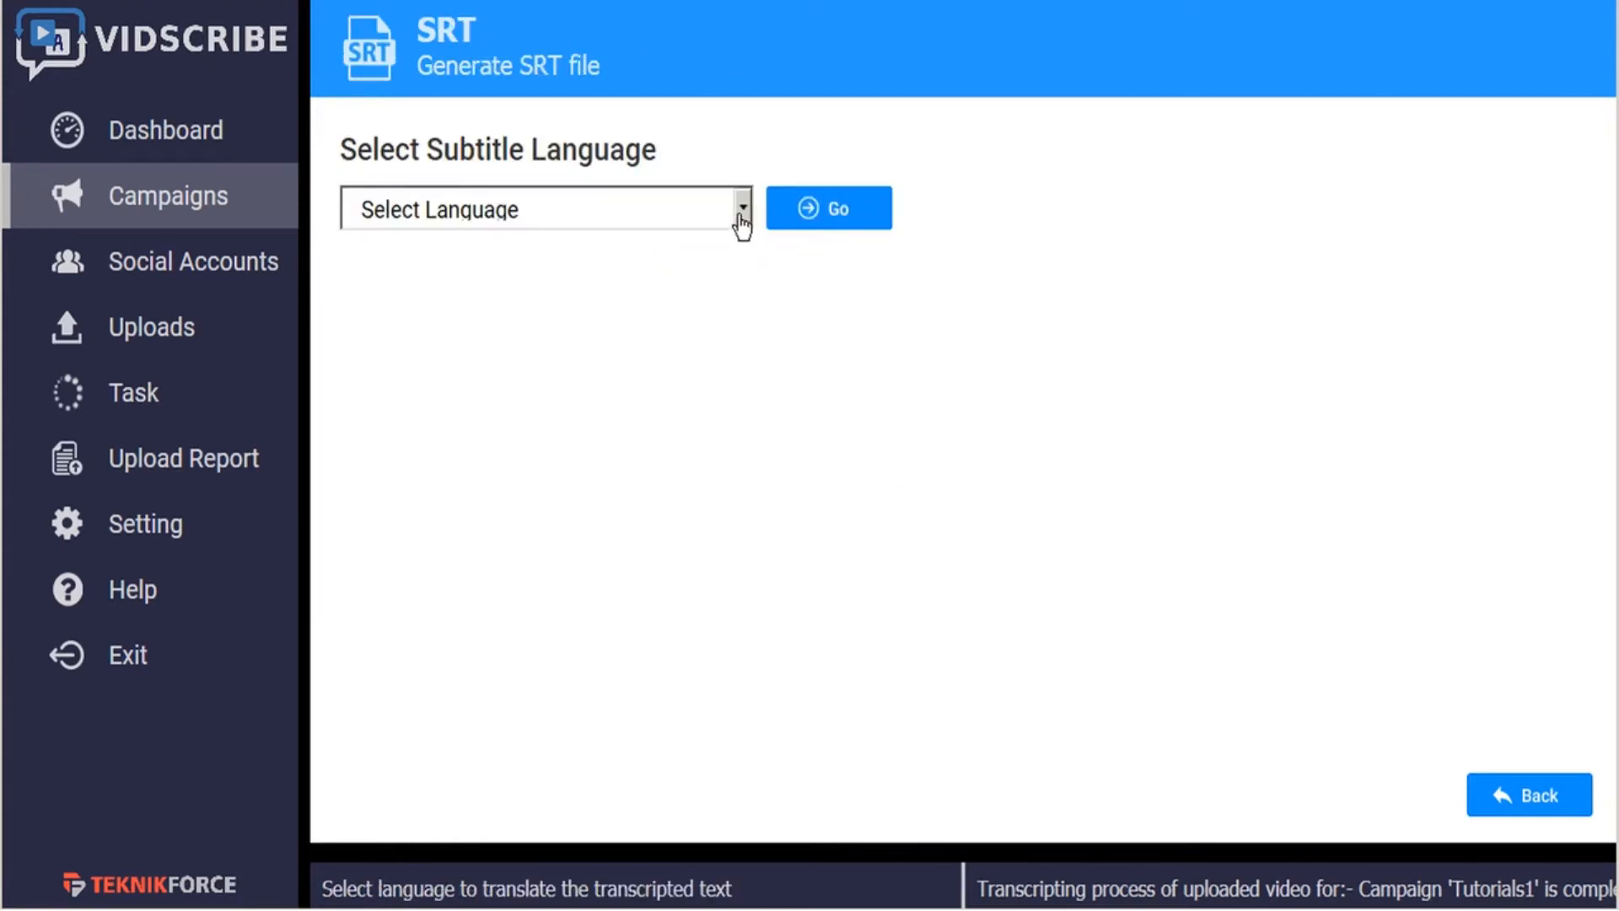
pyautogui.click(744, 210)
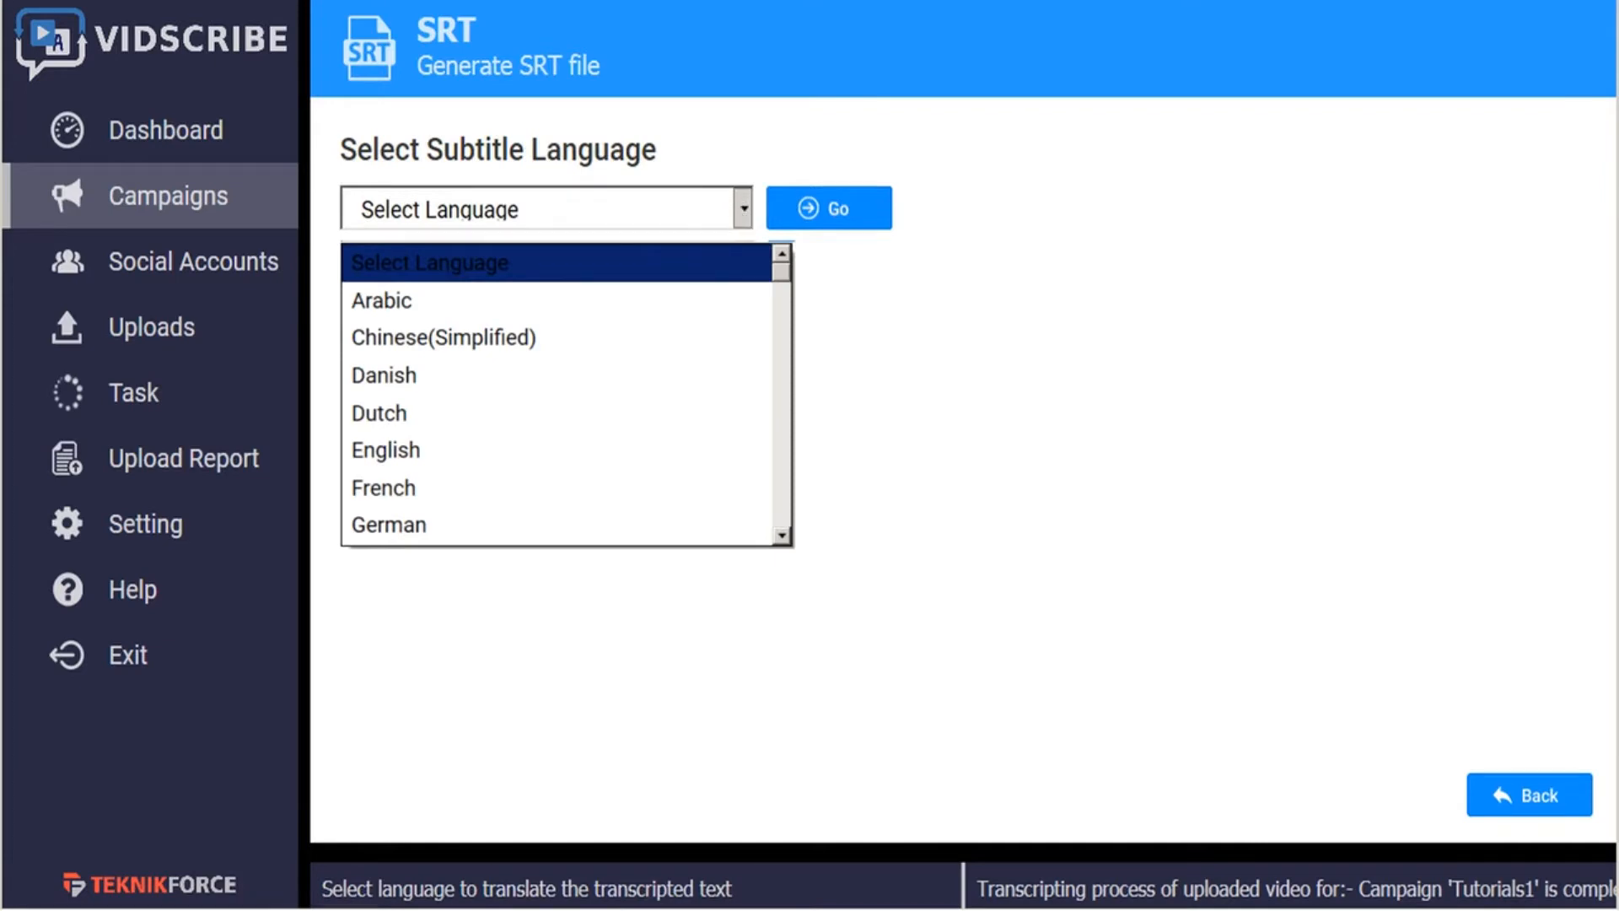
pyautogui.click(624, 489)
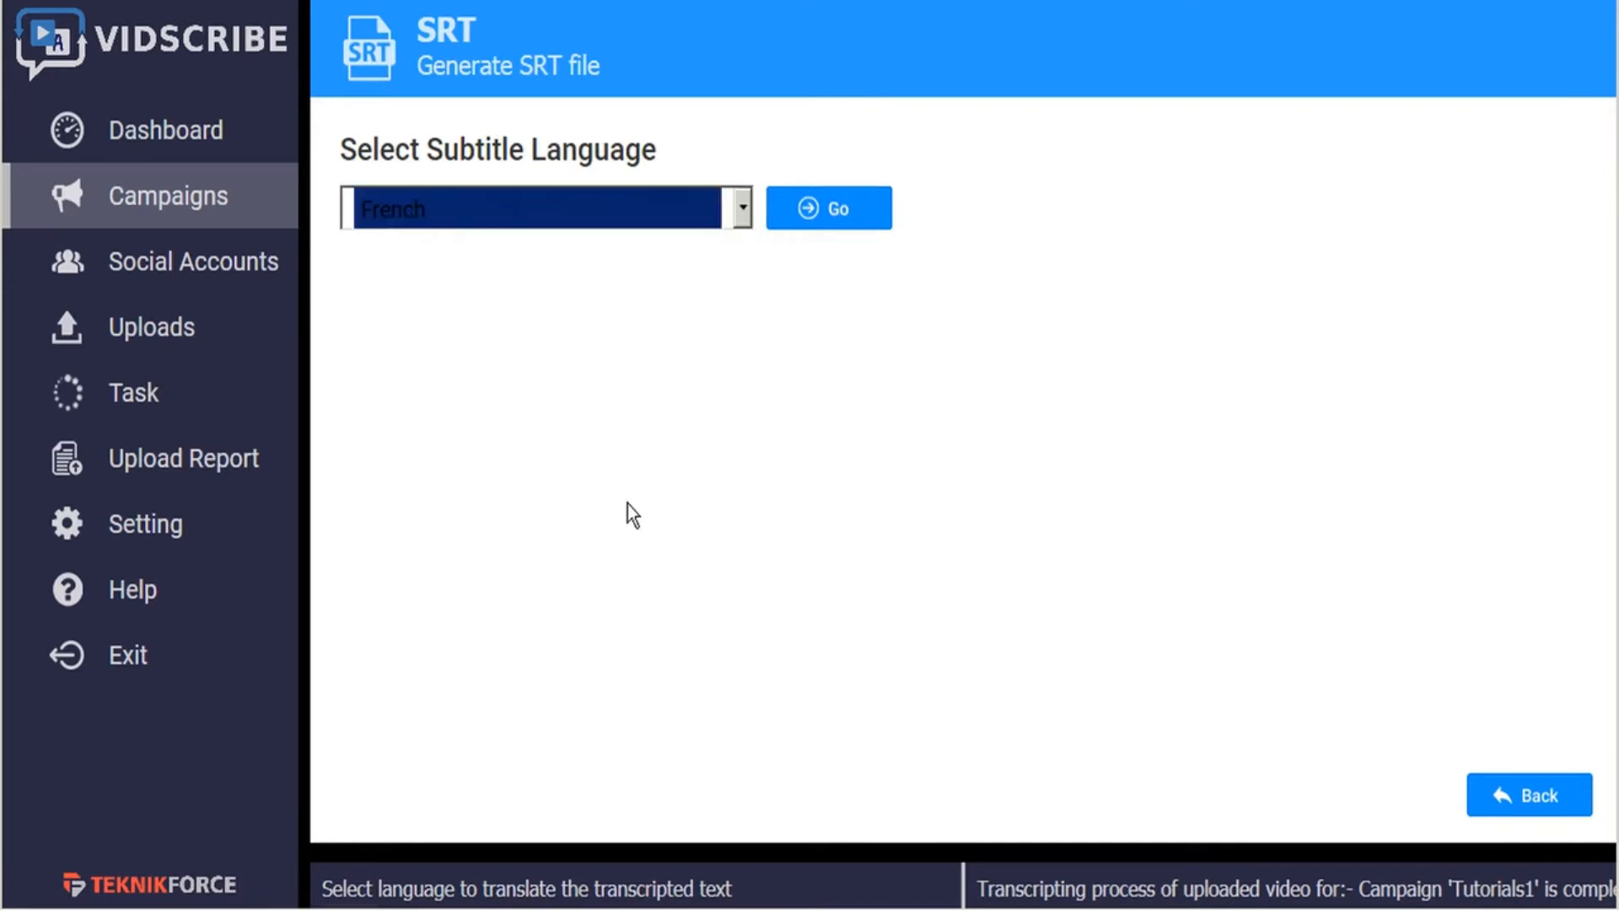
pyautogui.click(846, 226)
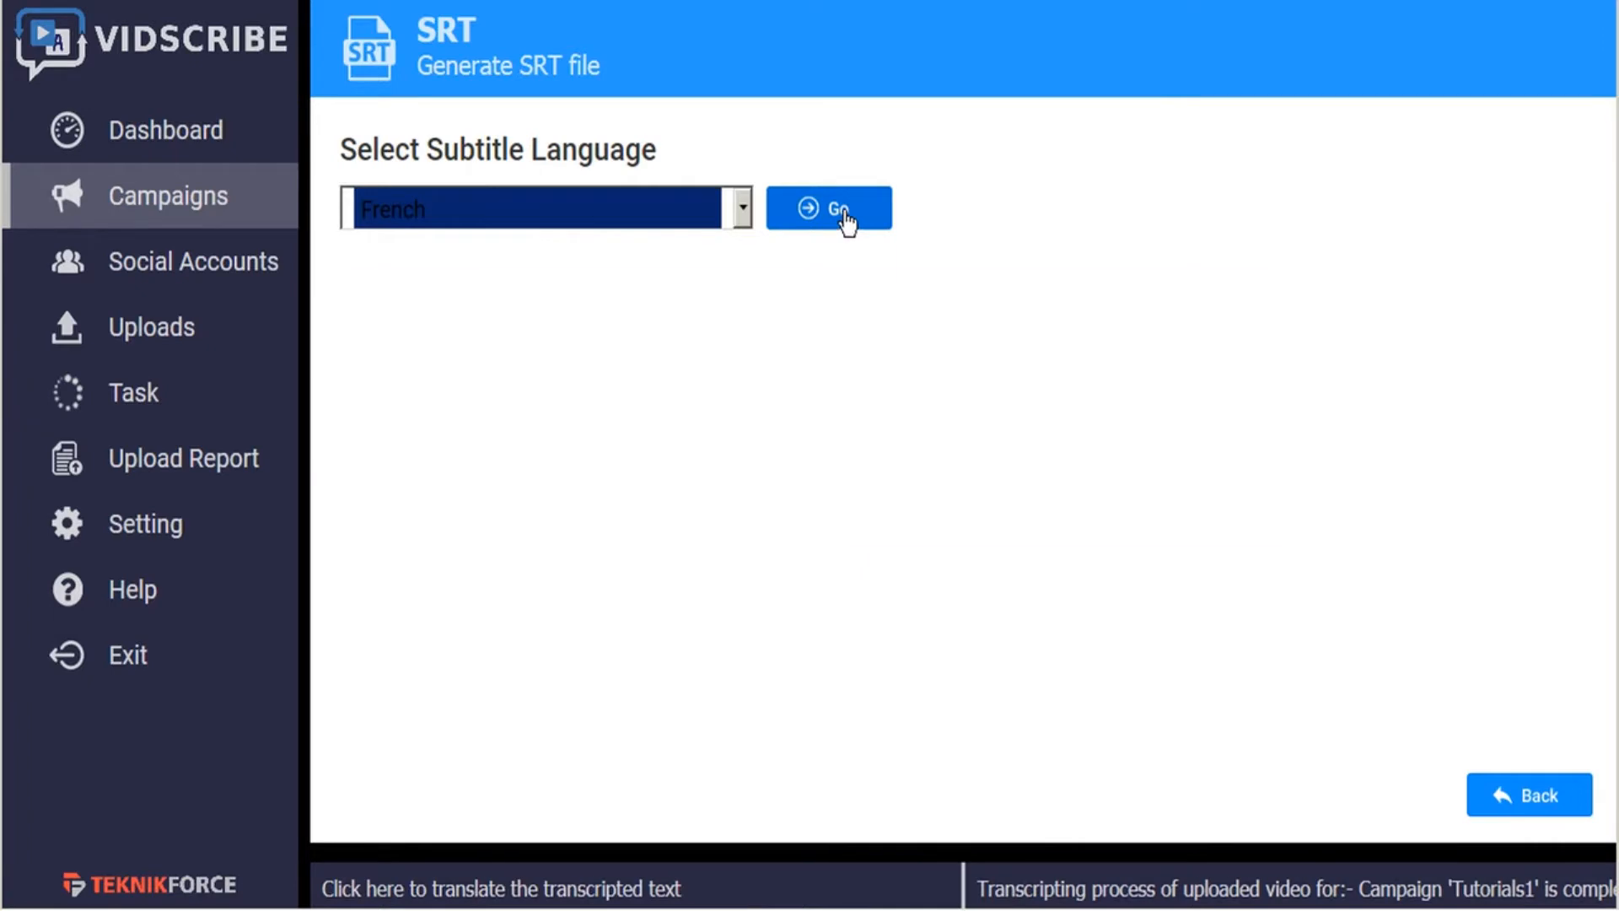
# - Compare the French segments with their original text and play the first segment in the video preview
pyautogui.moveTo(627, 368)
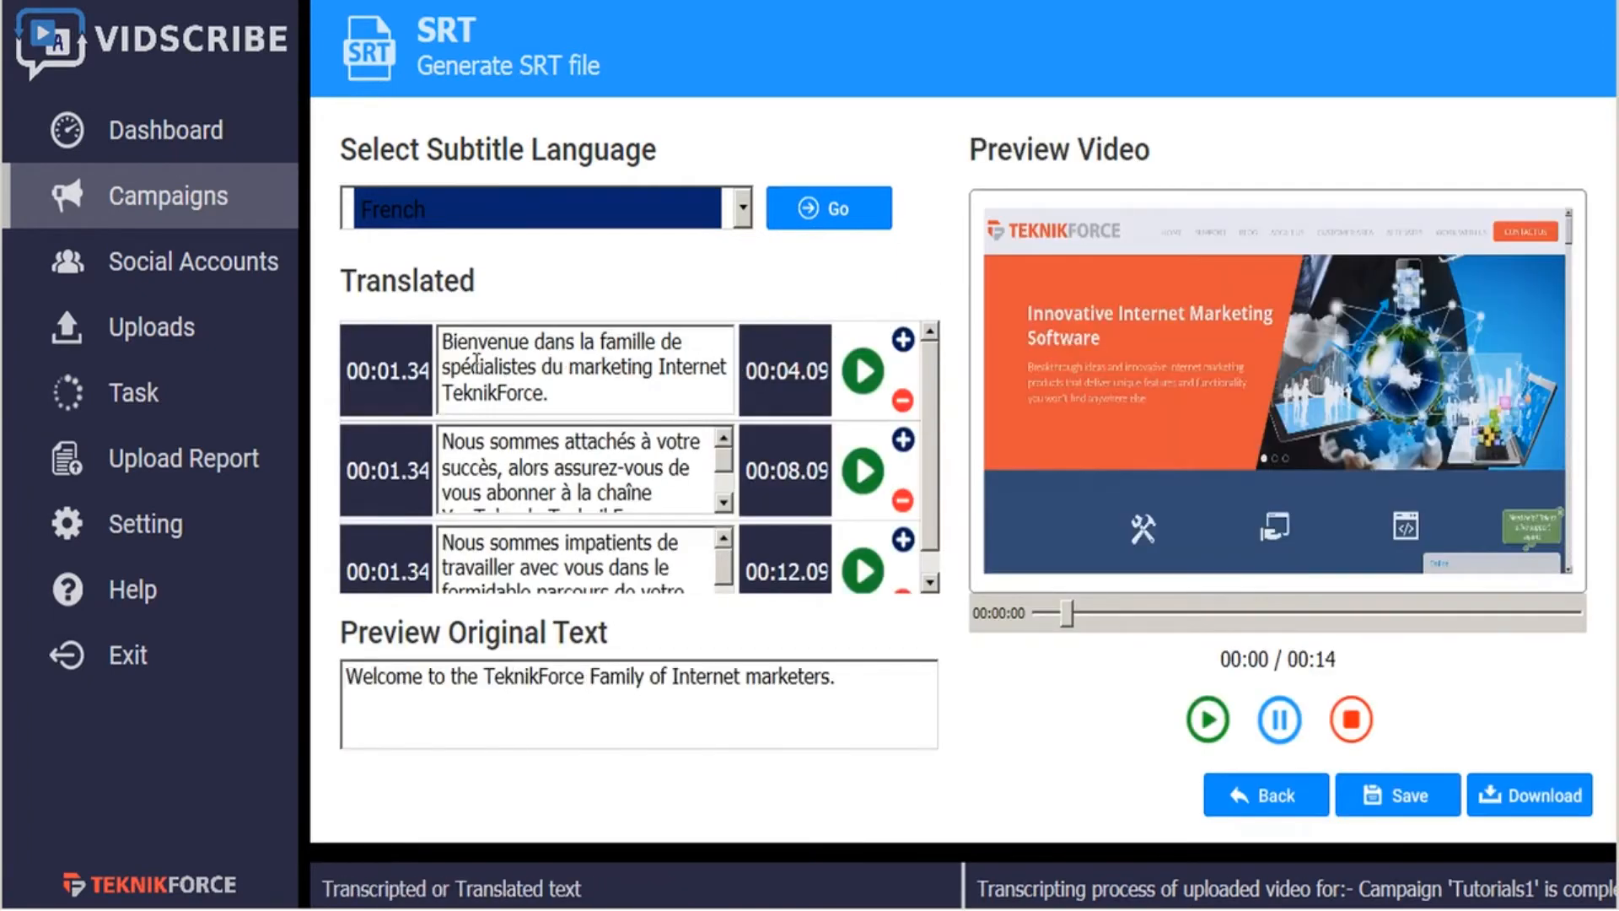
pyautogui.moveTo(521, 469)
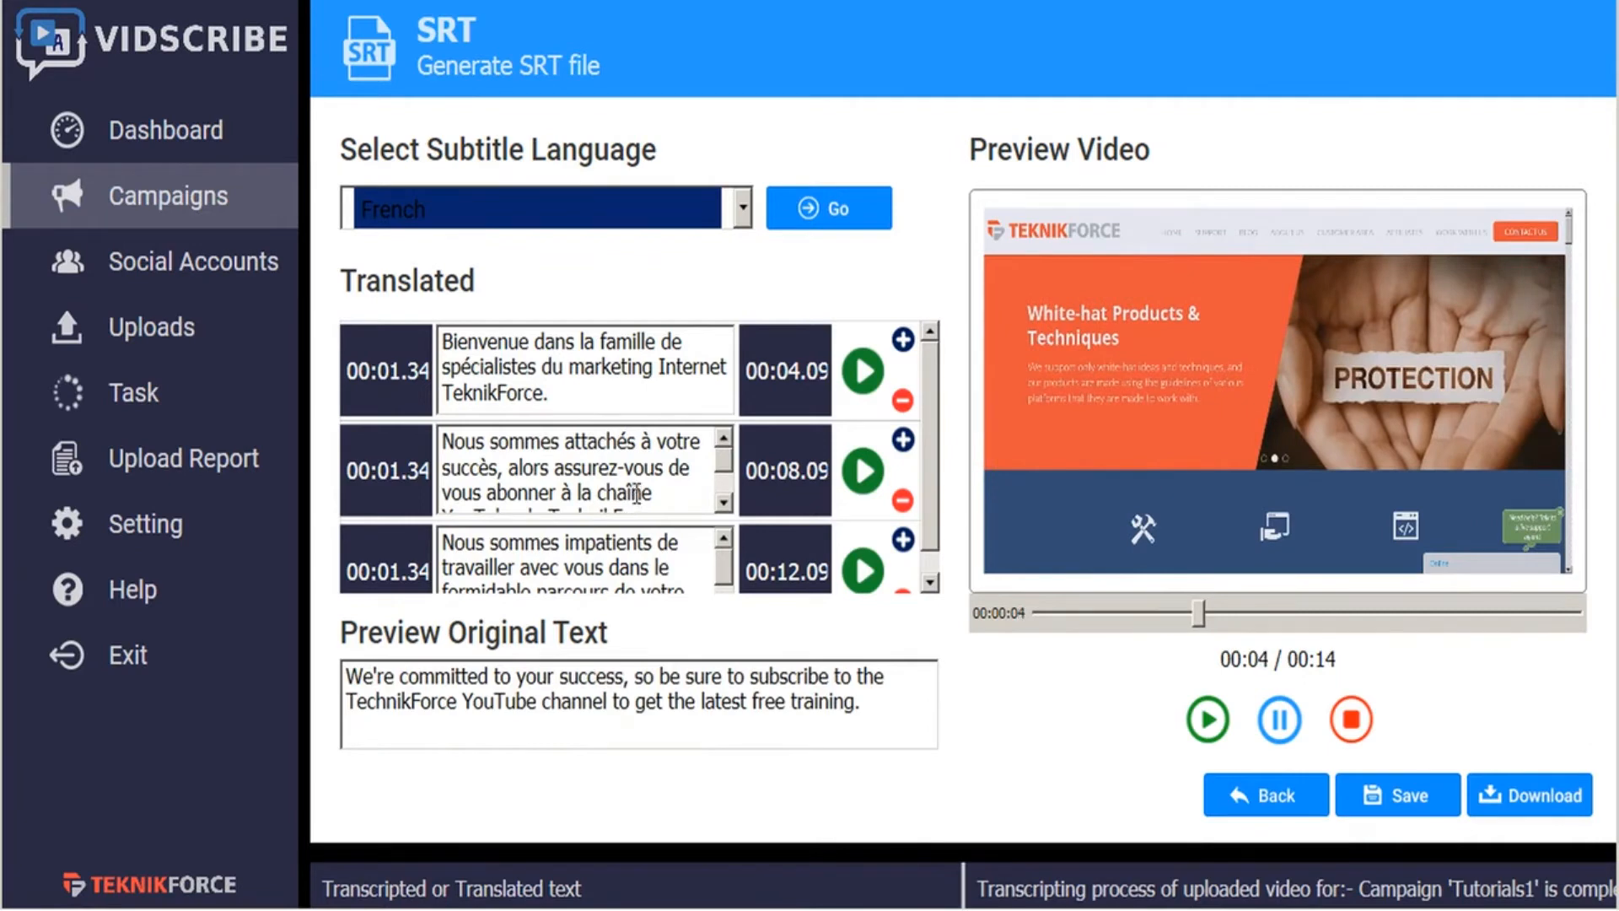
pyautogui.moveTo(495, 399)
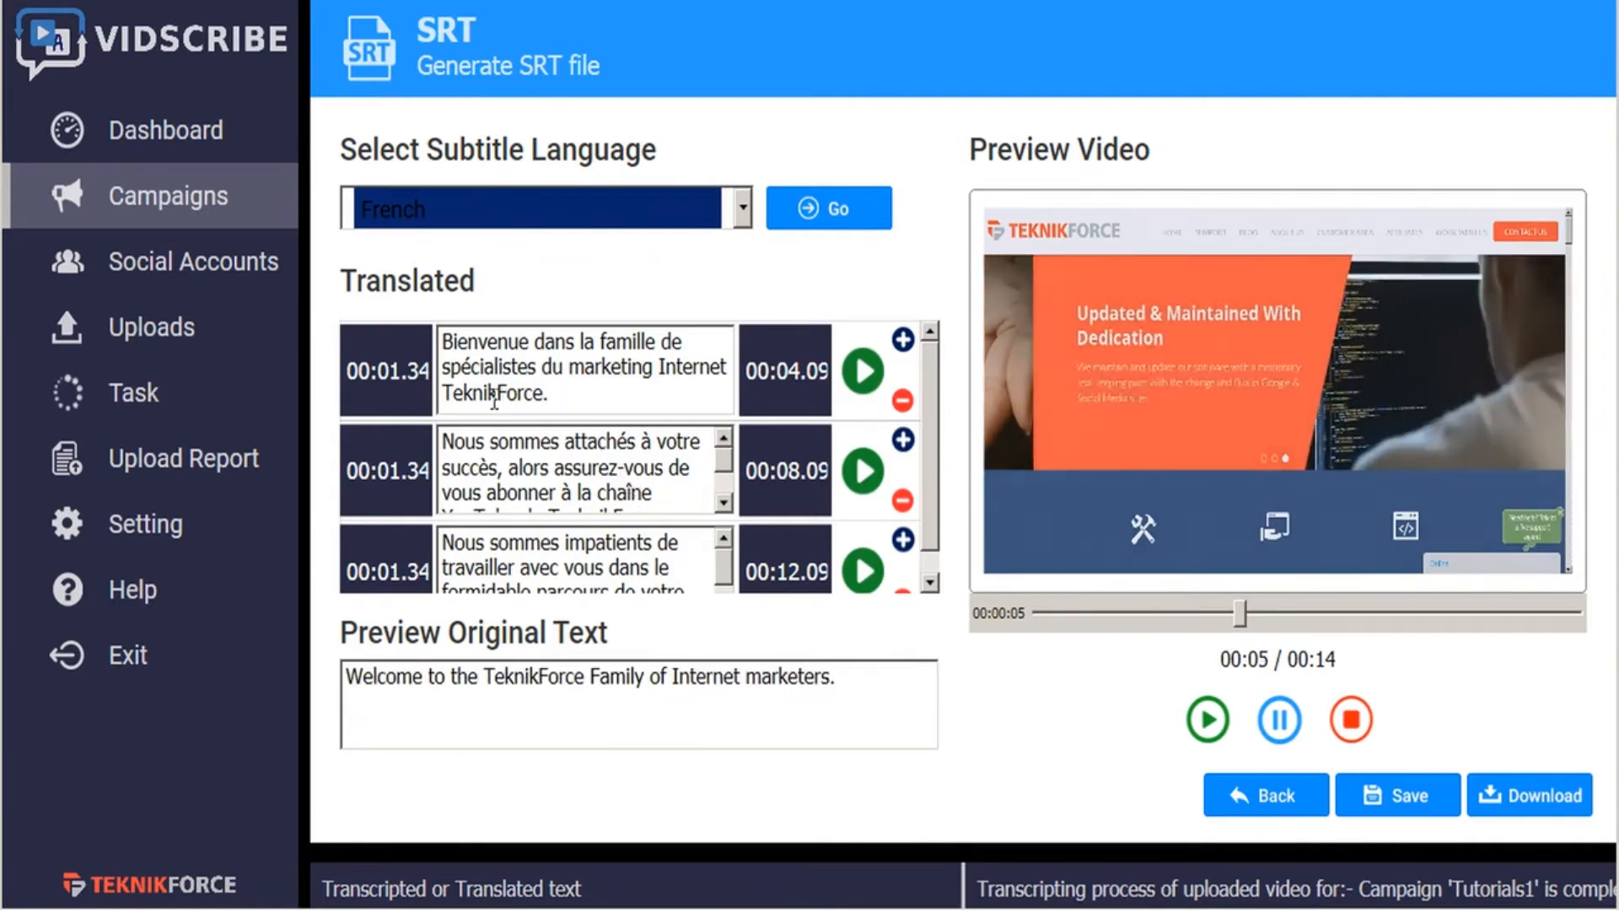
pyautogui.doubleClick(493, 393)
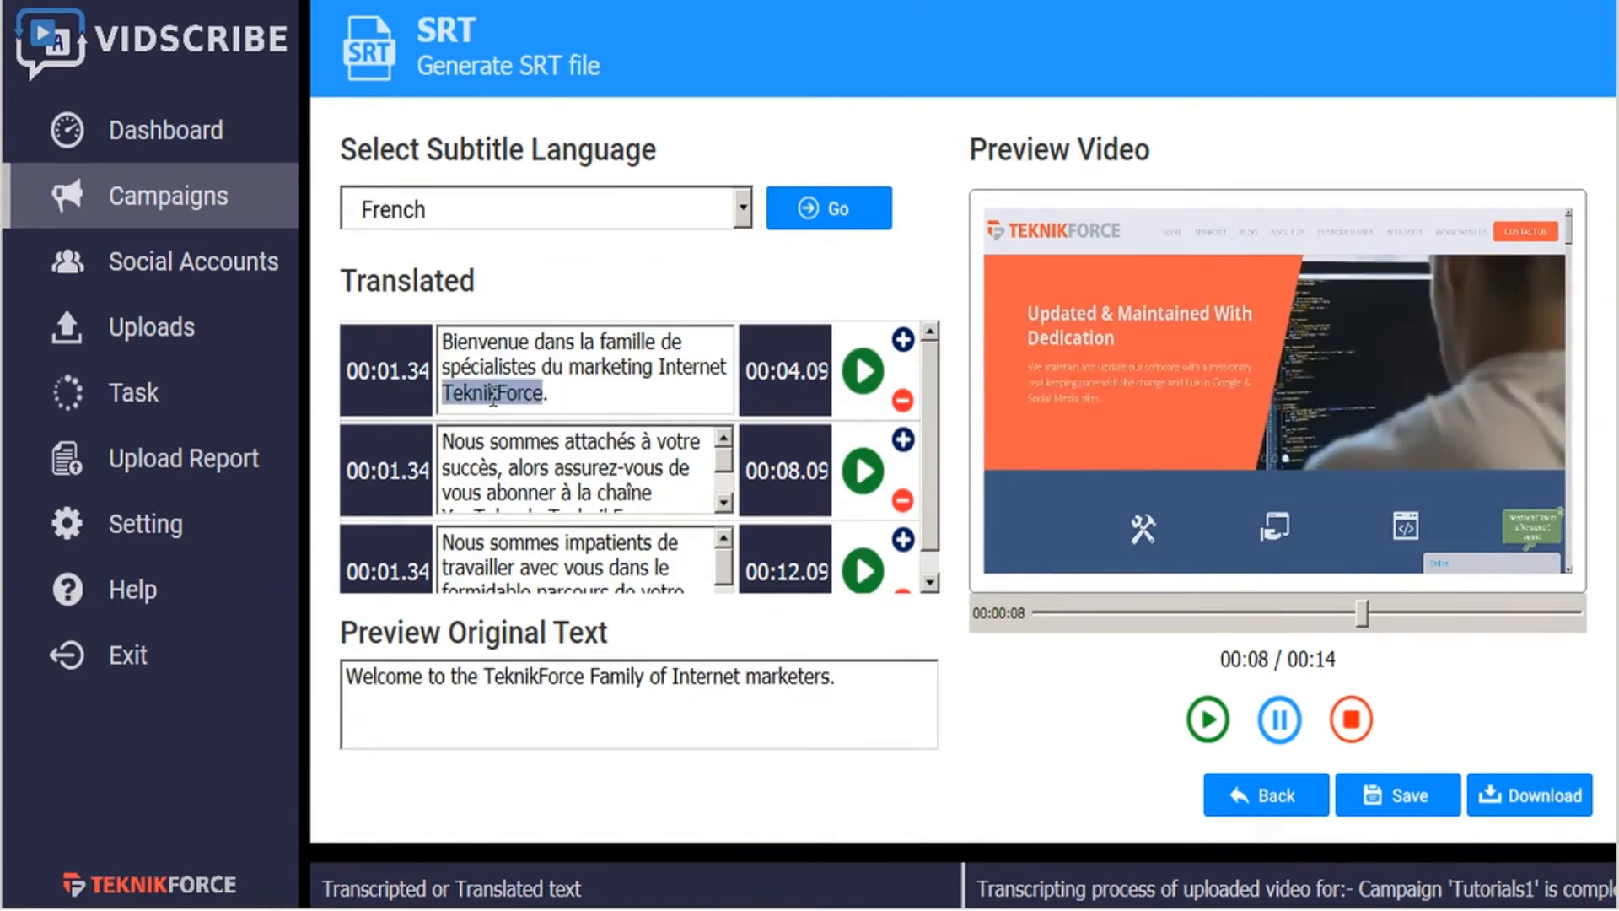
pyautogui.click(590, 393)
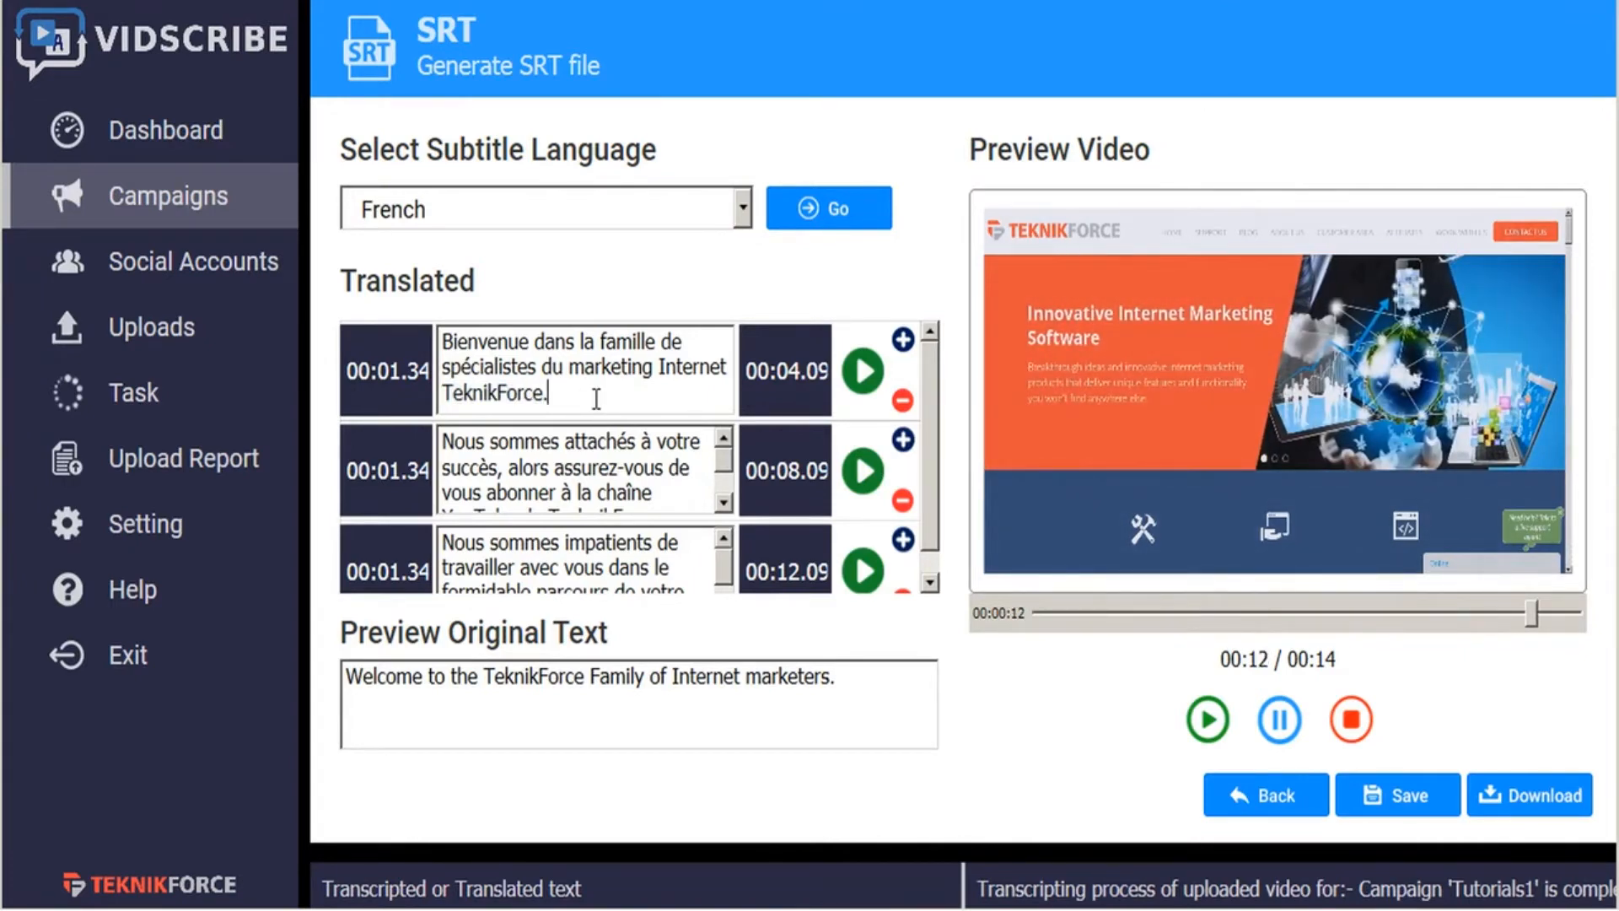
pyautogui.click(861, 374)
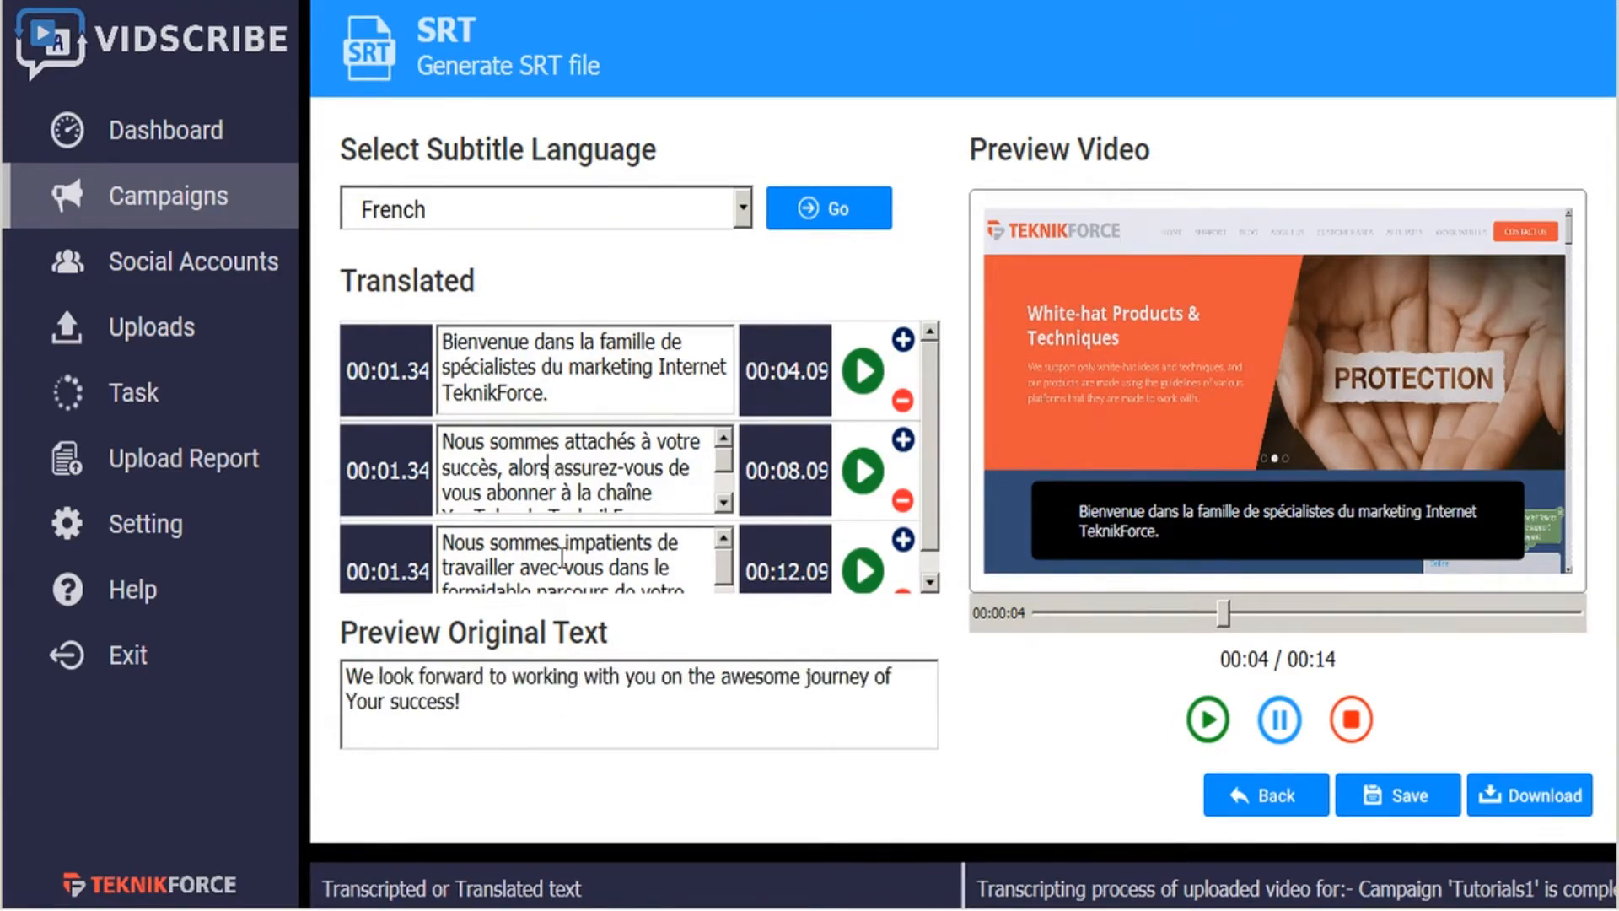
# - Translate the subtitles into Korean and download them as "Tutorials1-Korean Tuesday, 17 September 2019.srt" in the OBS recordings folder
pyautogui.click(743, 211)
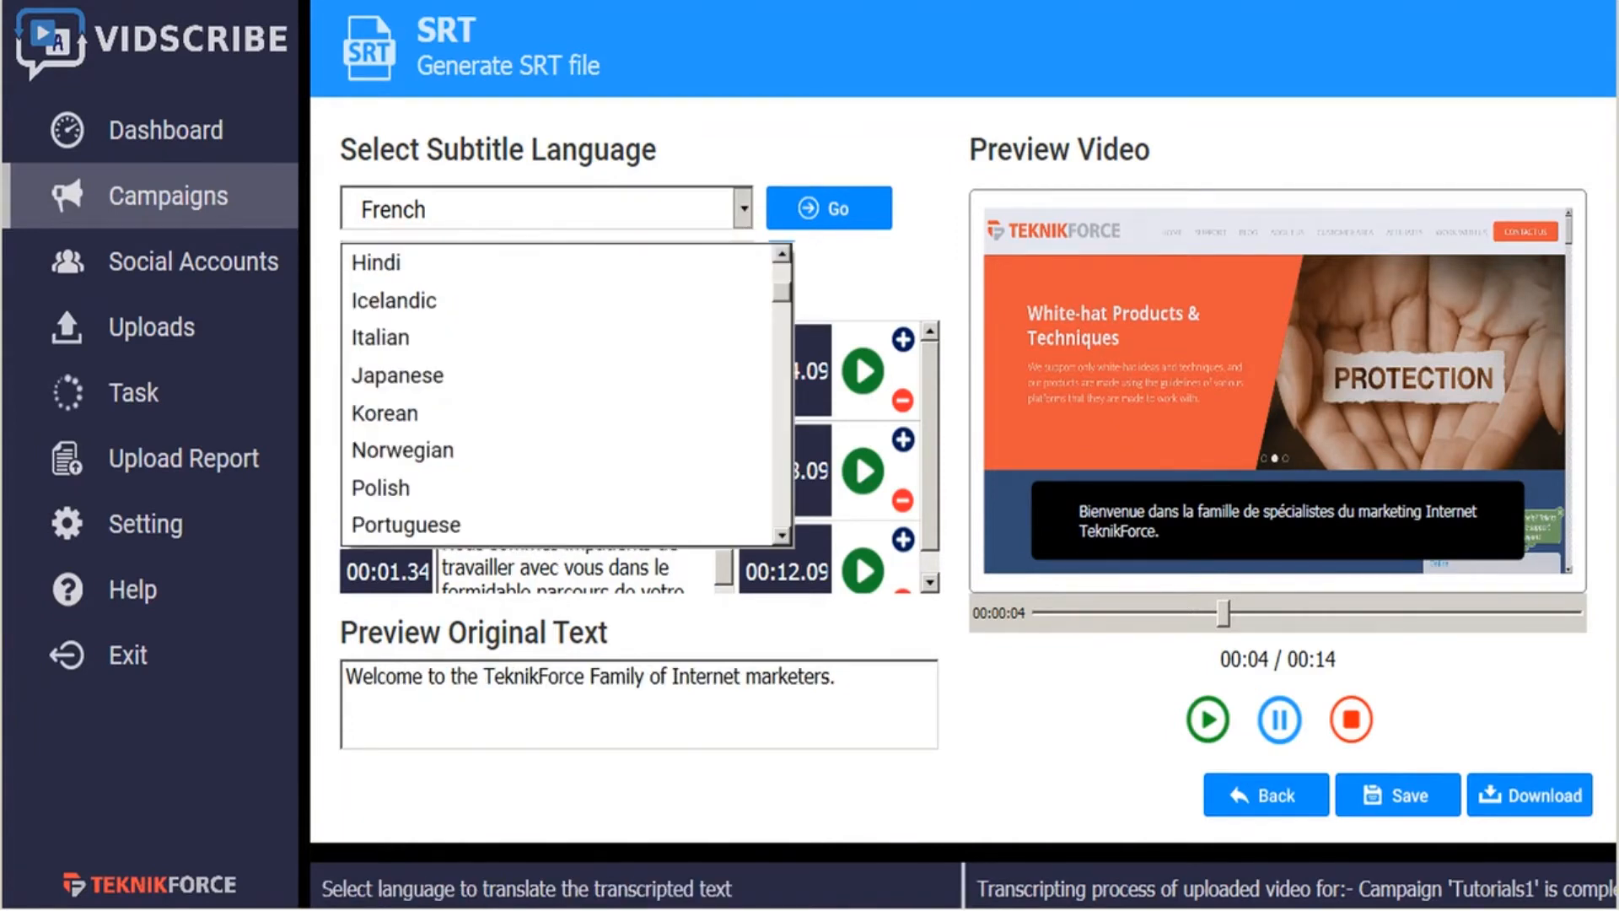
pyautogui.click(447, 414)
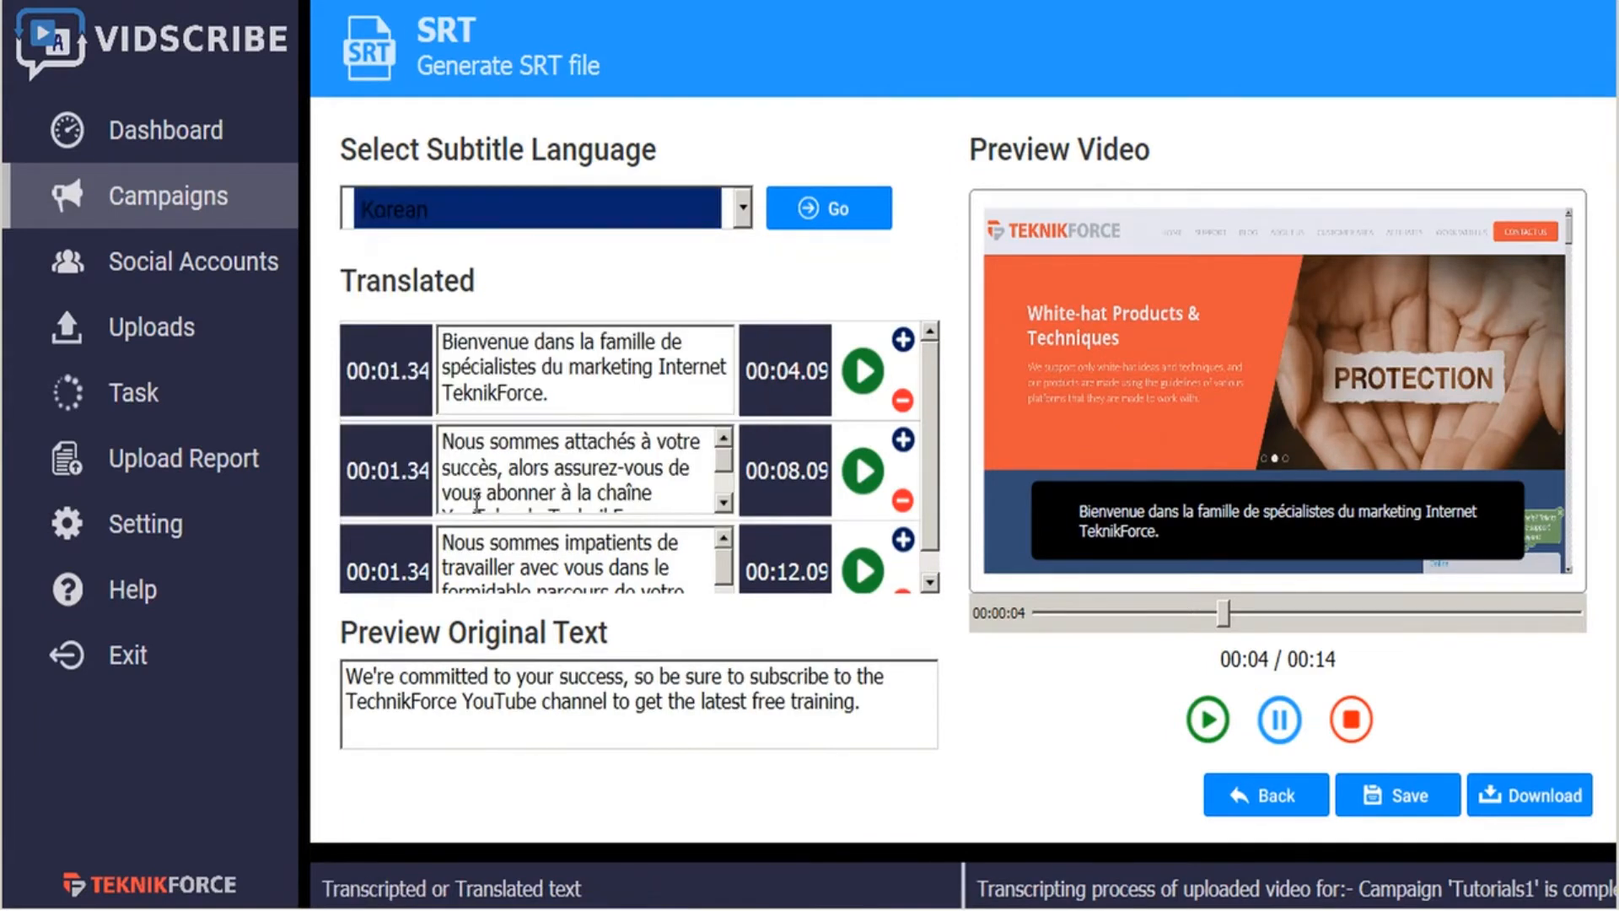
pyautogui.click(805, 218)
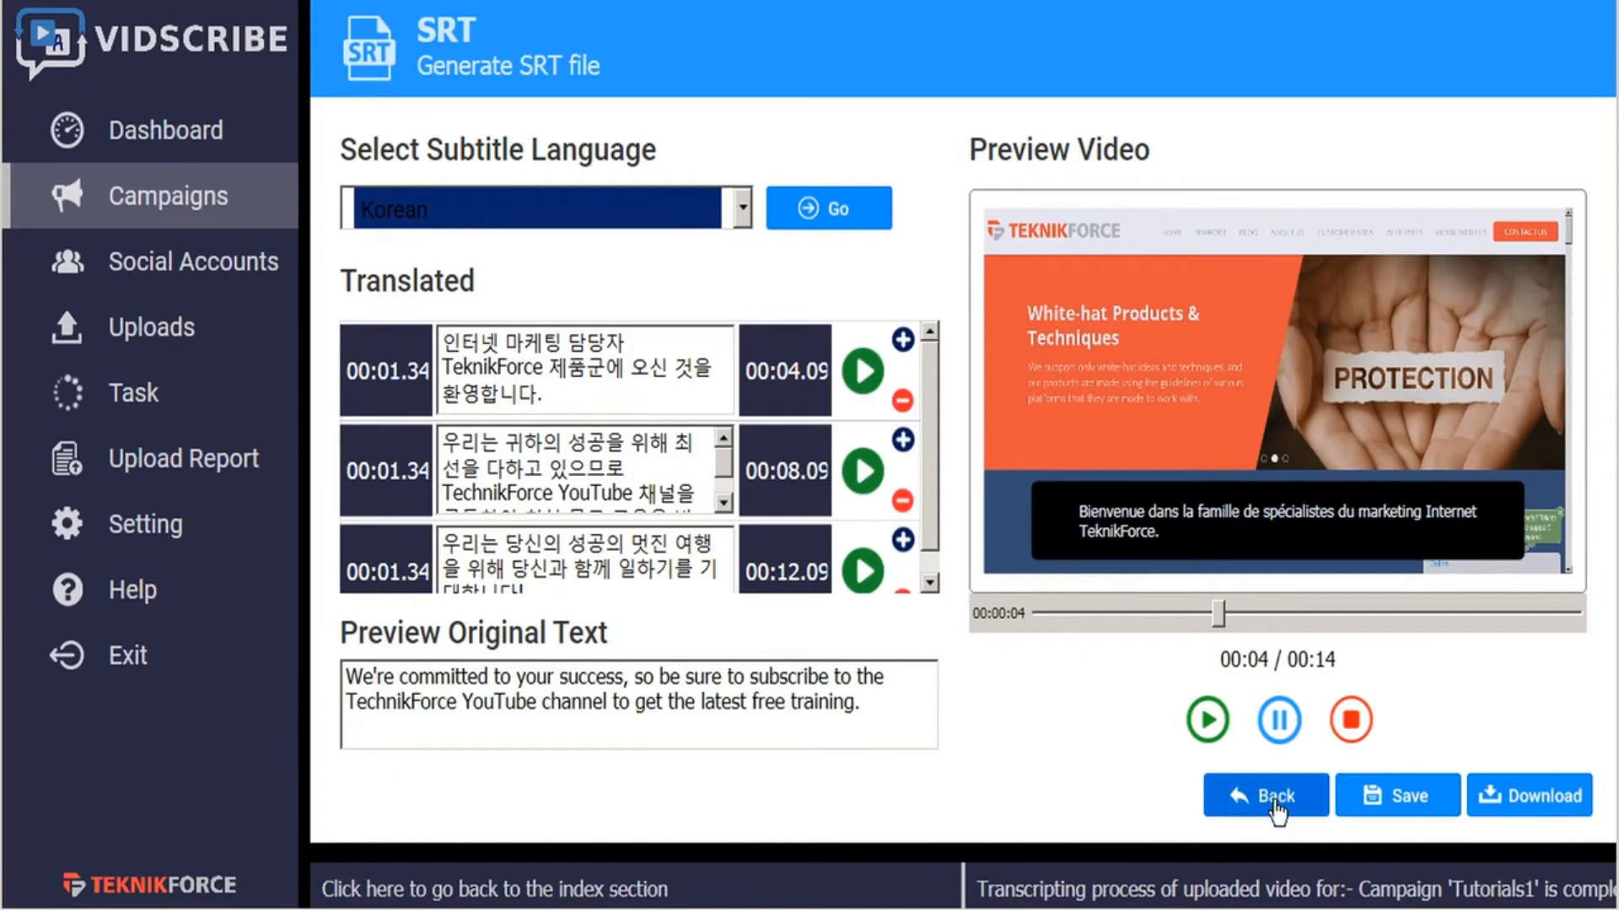
pyautogui.click(1561, 801)
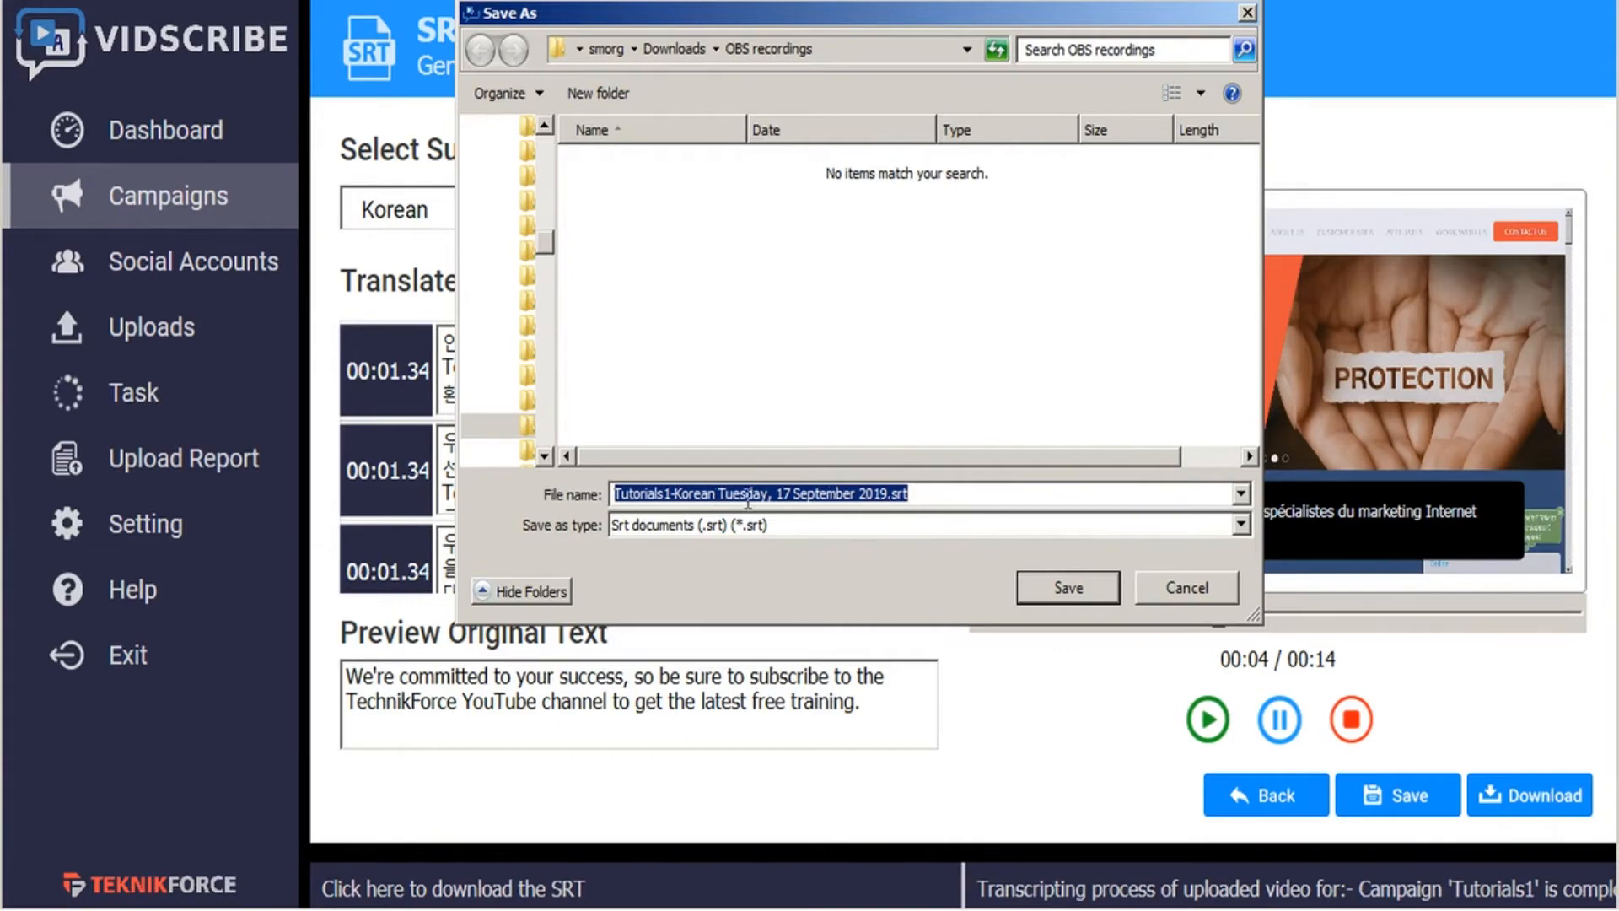
pyautogui.click(1069, 588)
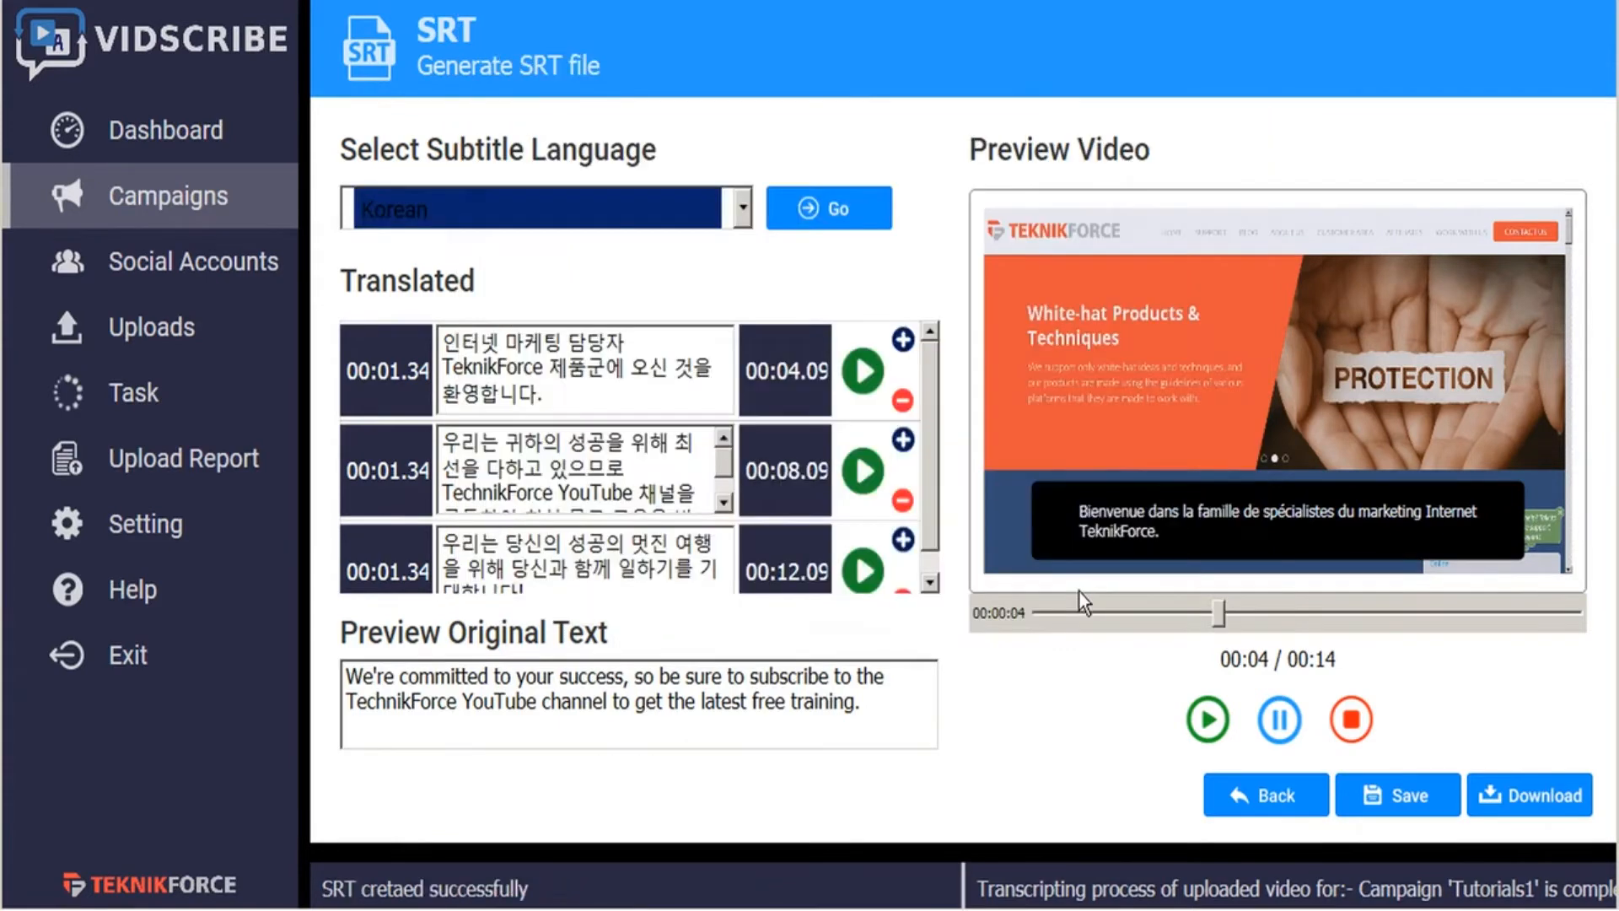
# - Reopen the SRT generation section from the campaign options and examine the available subtitle languages through to Zulu, keeping Korean
pyautogui.click(1266, 798)
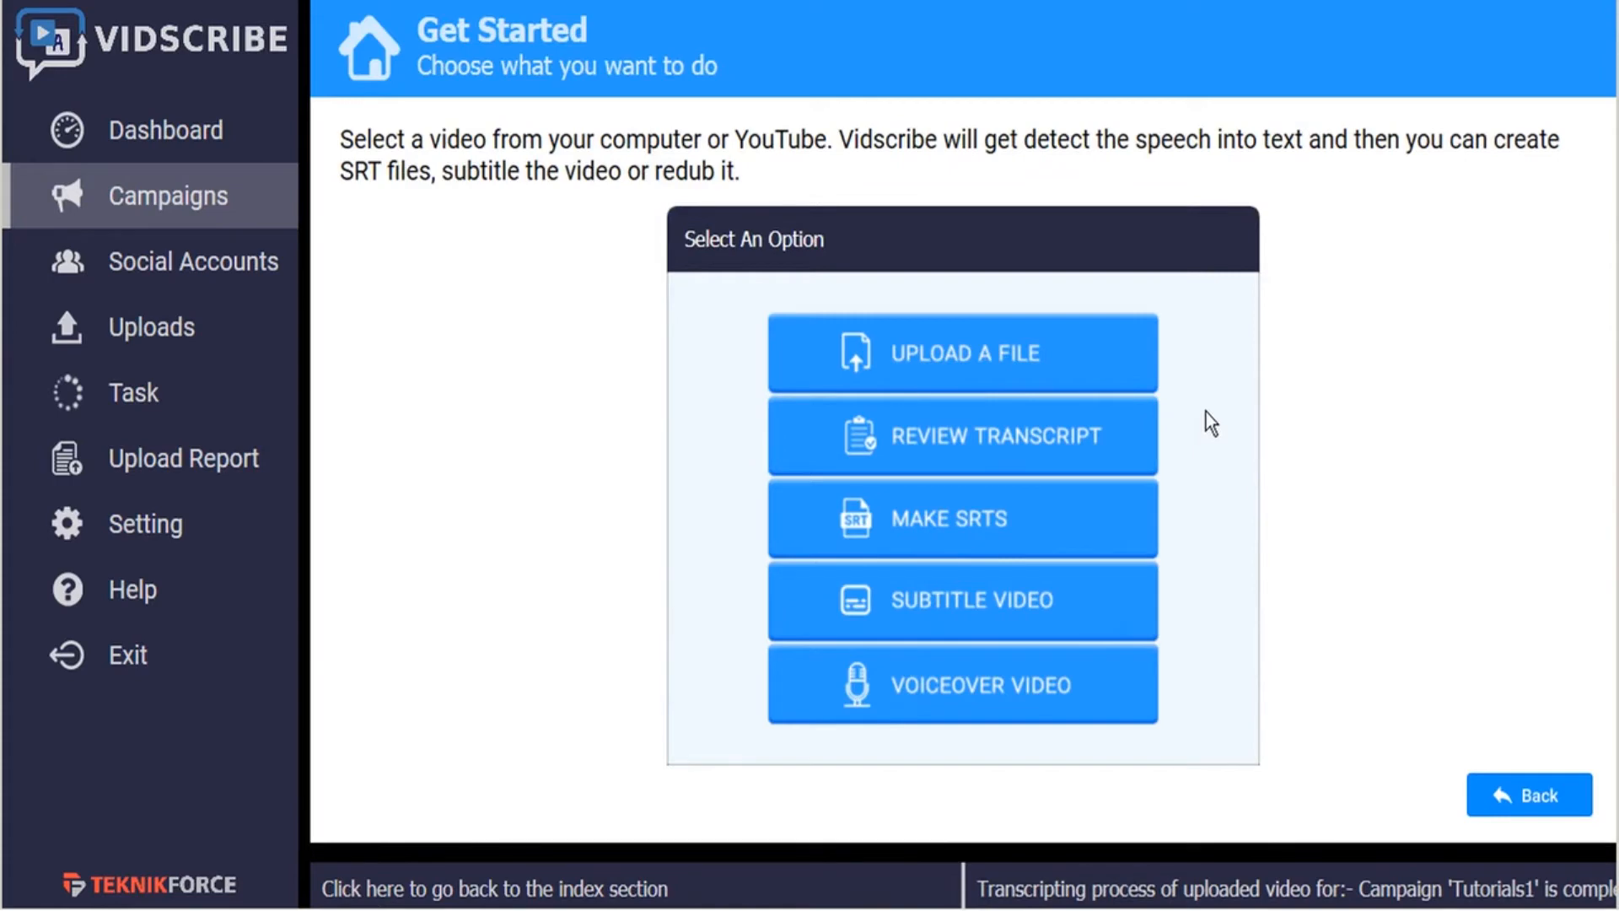
pyautogui.click(943, 524)
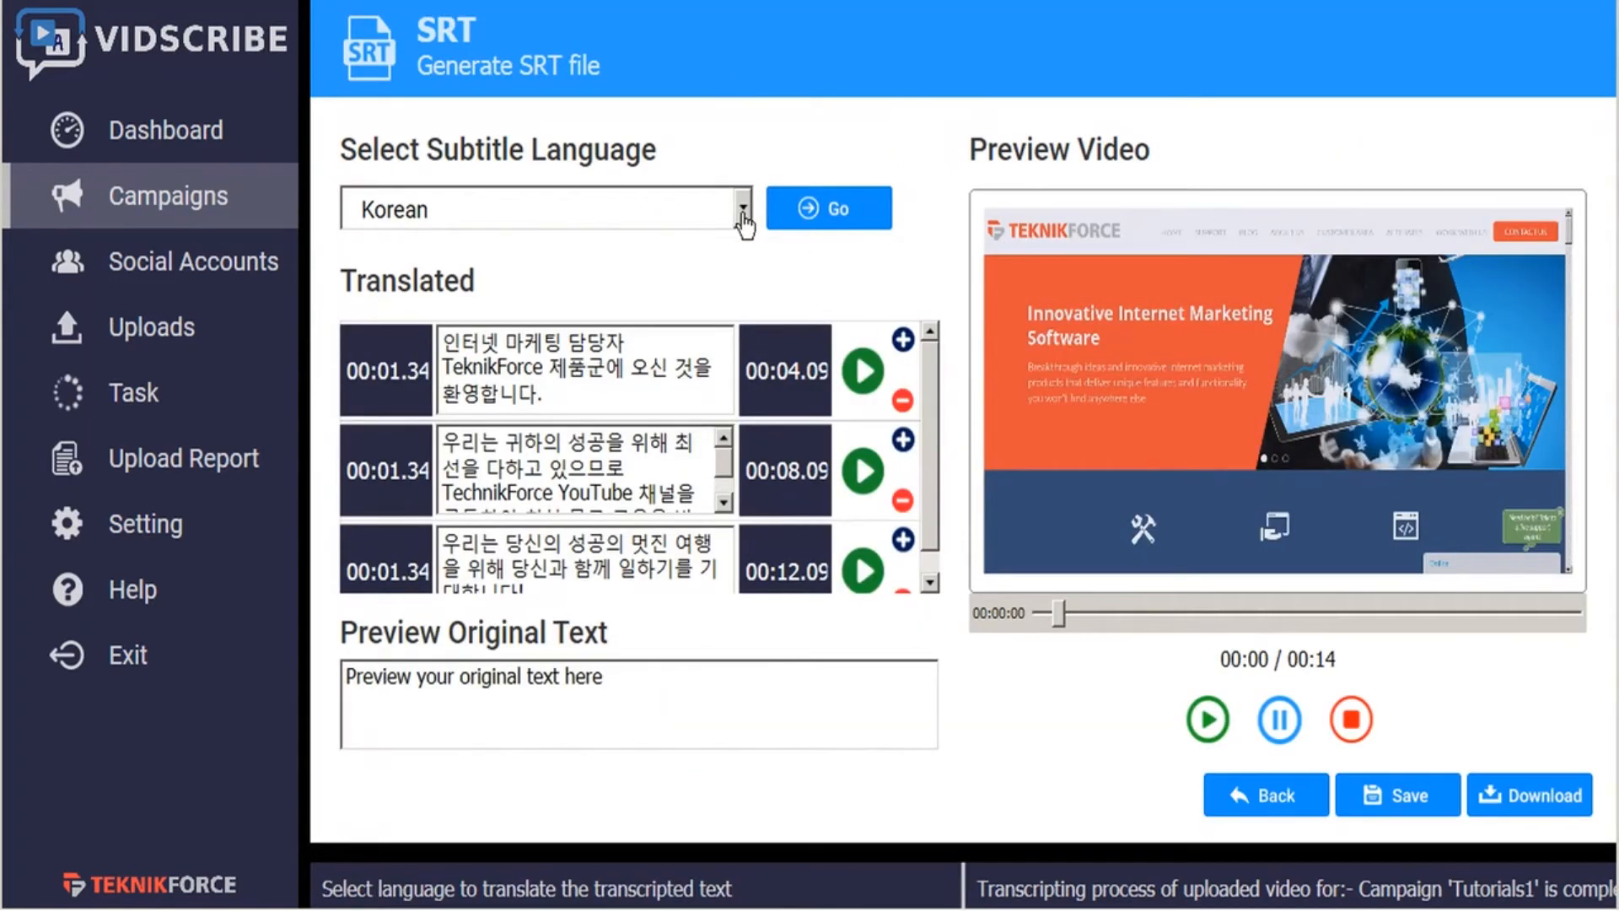
pyautogui.click(743, 221)
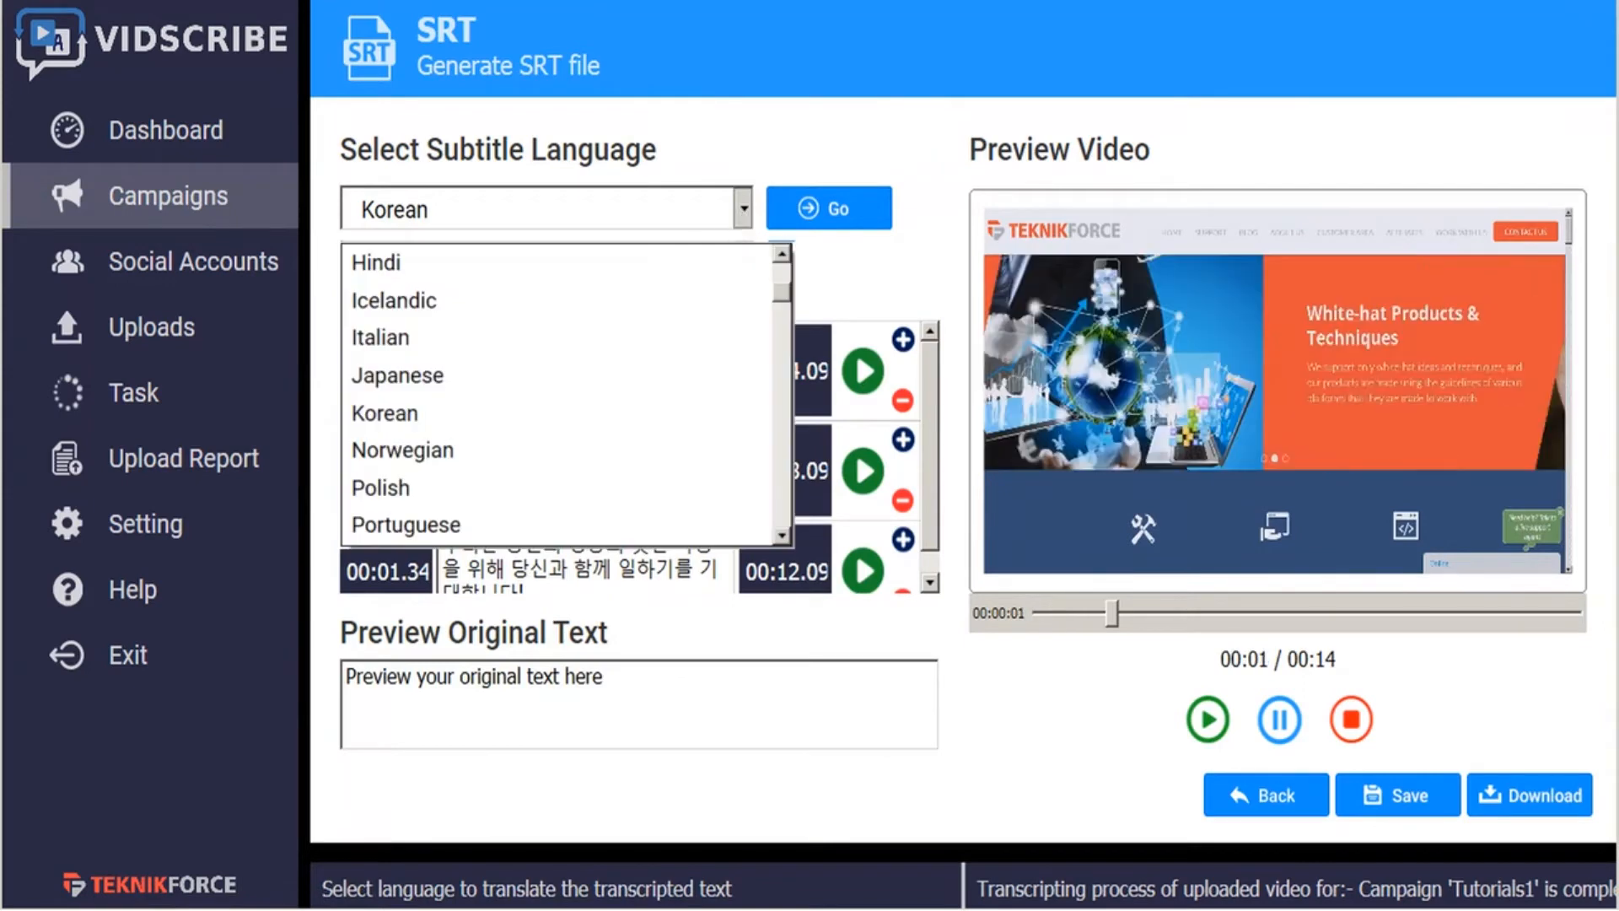
pyautogui.scroll(-3, 557, 396)
pyautogui.scroll(-3, 556, 394)
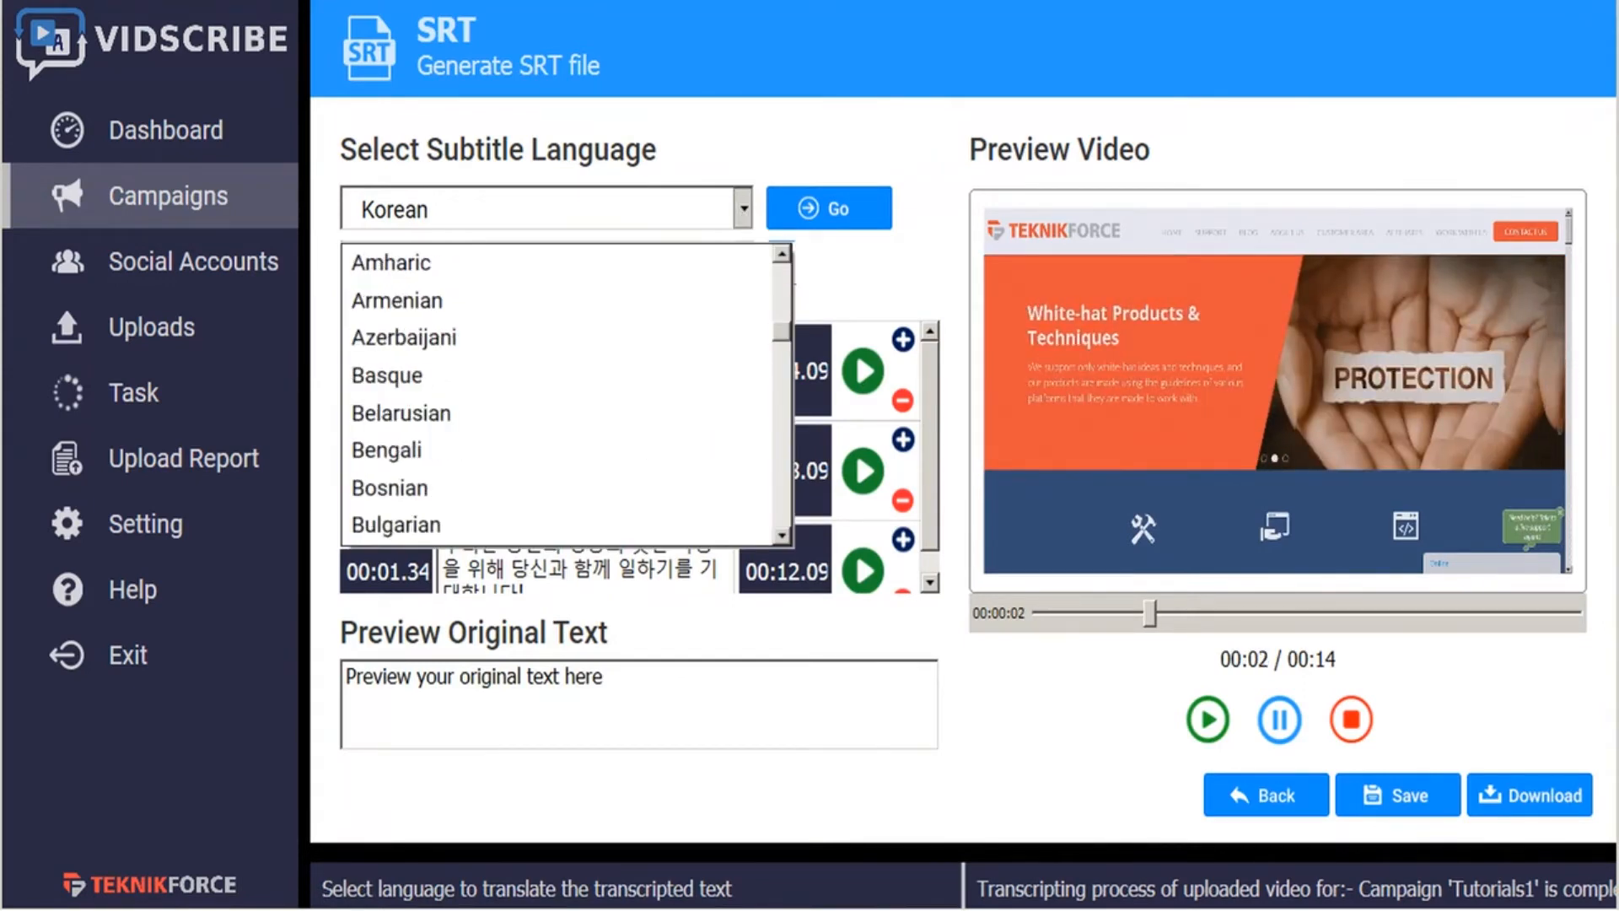
pyautogui.scroll(-3, 557, 394)
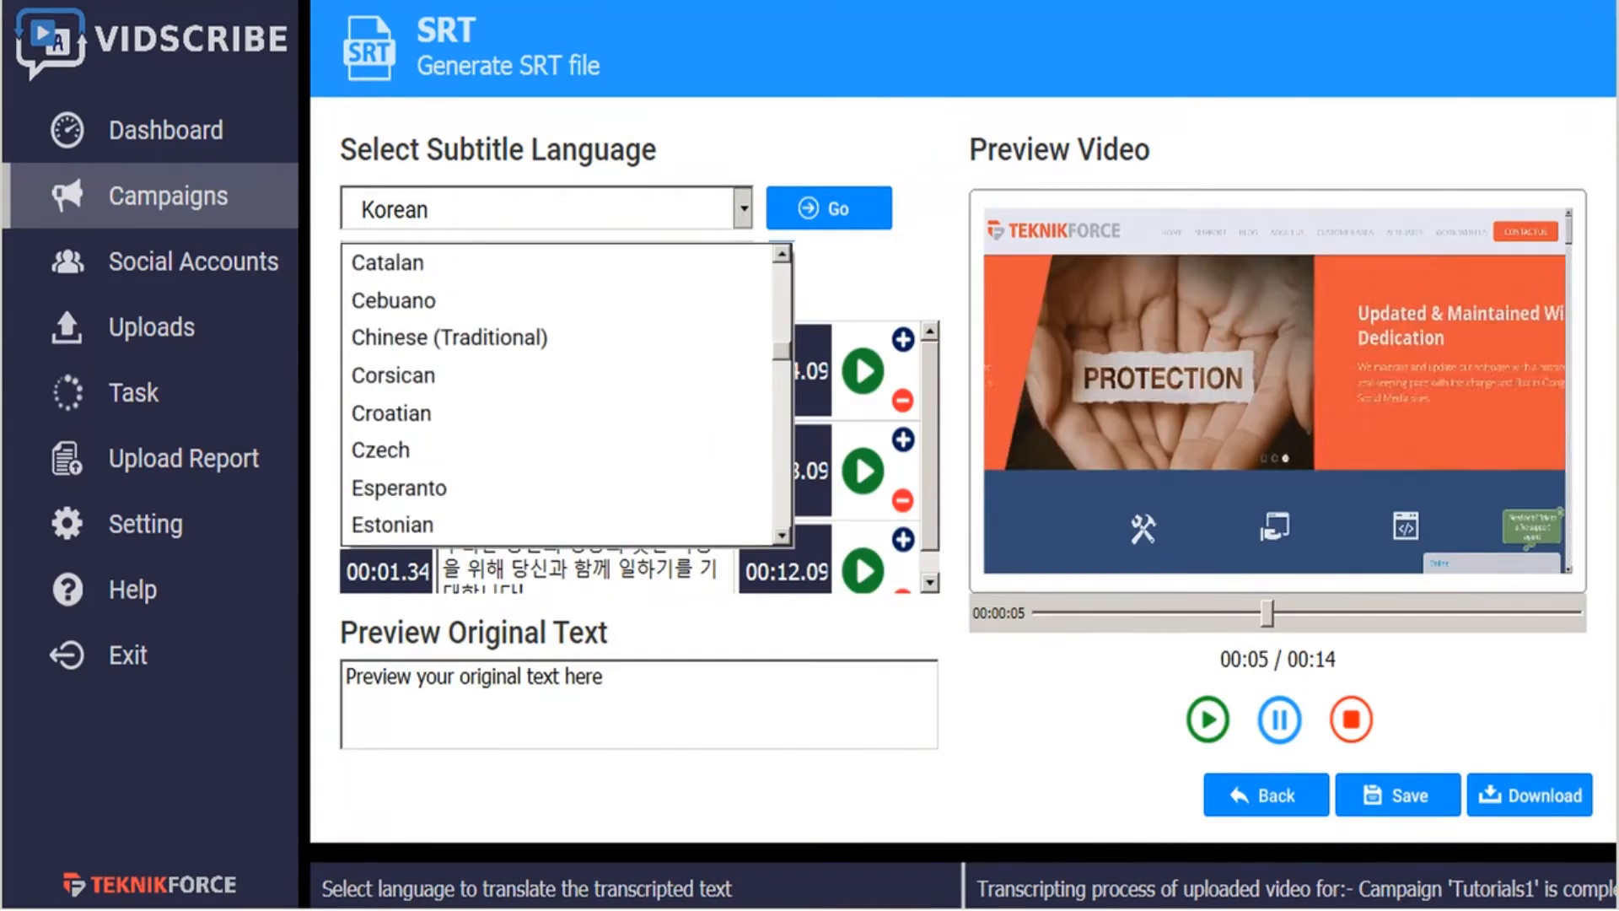
pyautogui.scroll(-3, 556, 393)
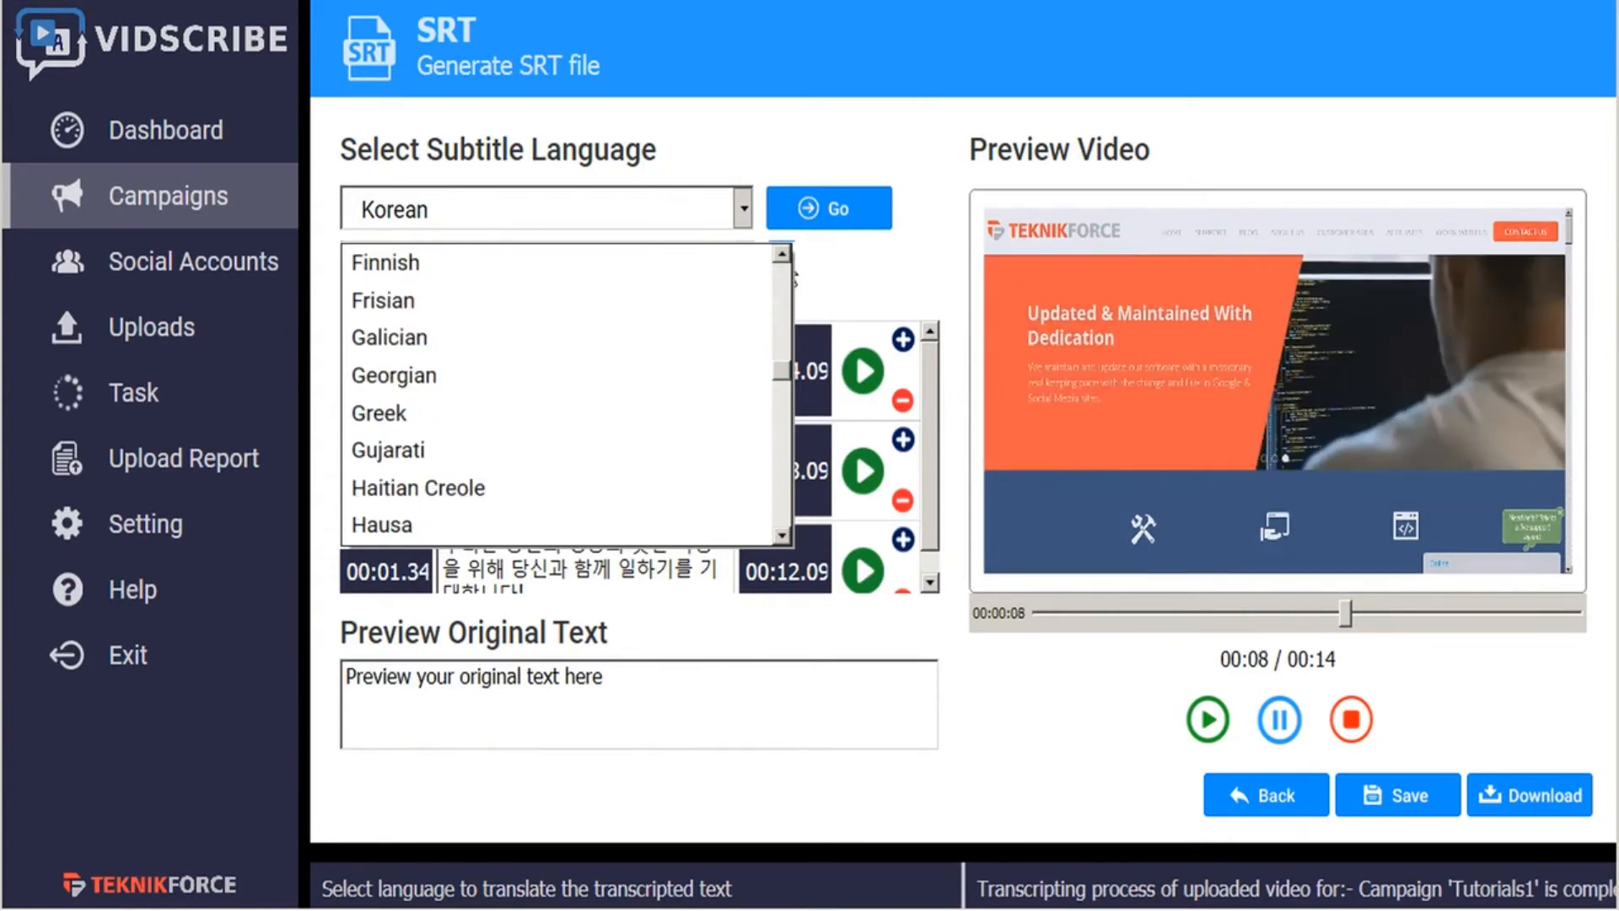
pyautogui.scroll(-3, 556, 394)
pyautogui.scroll(-3, 556, 394)
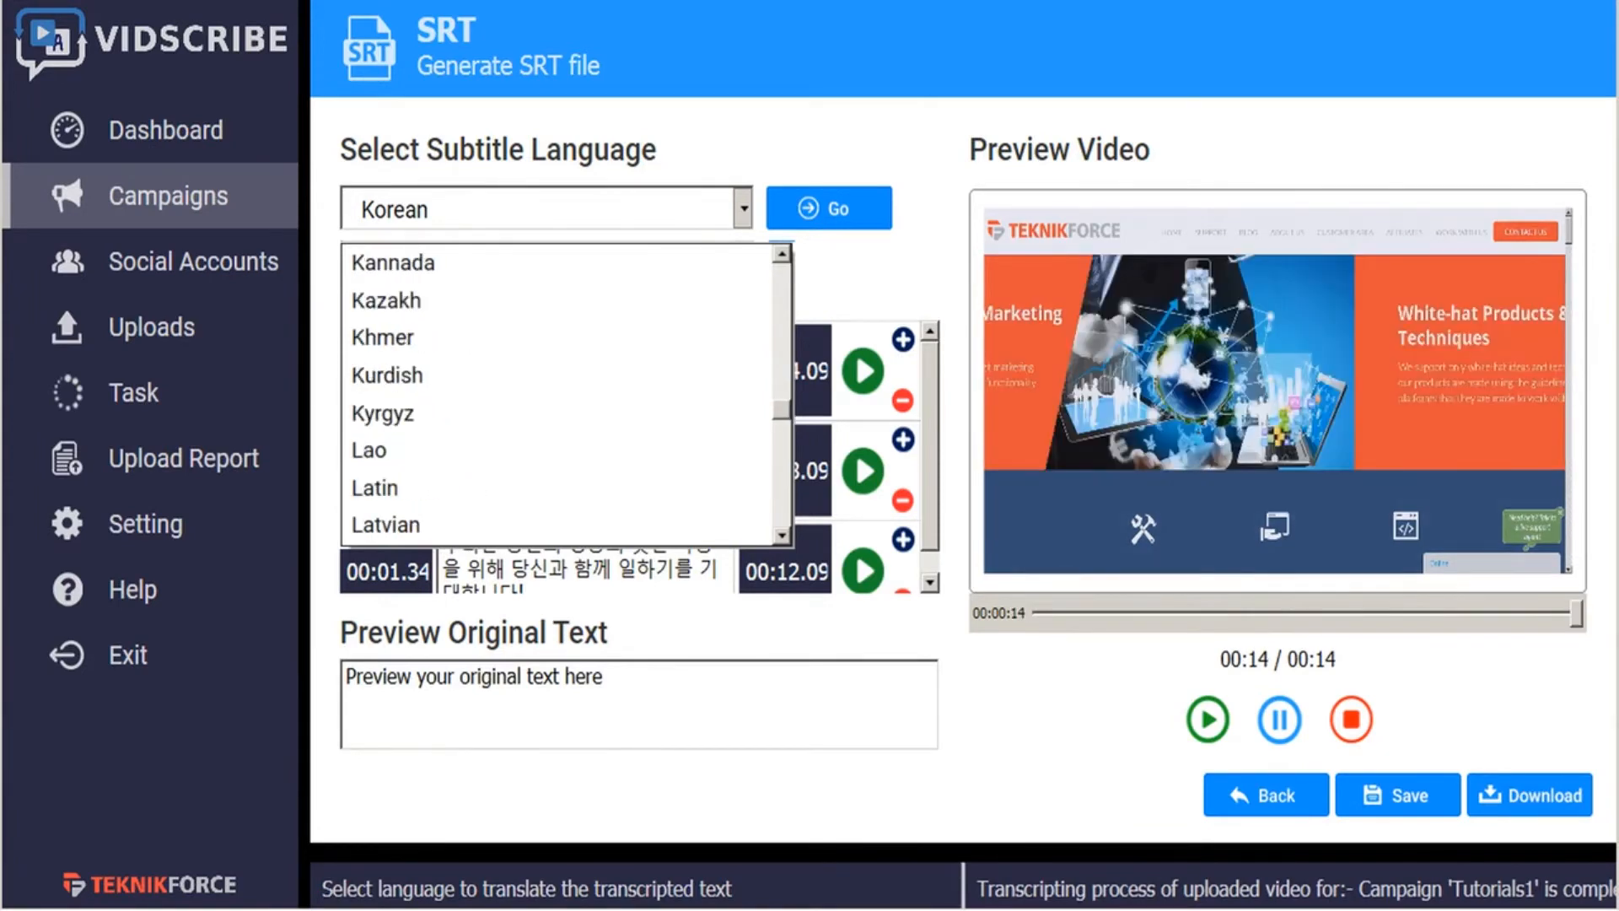
pyautogui.scroll(-3, 557, 394)
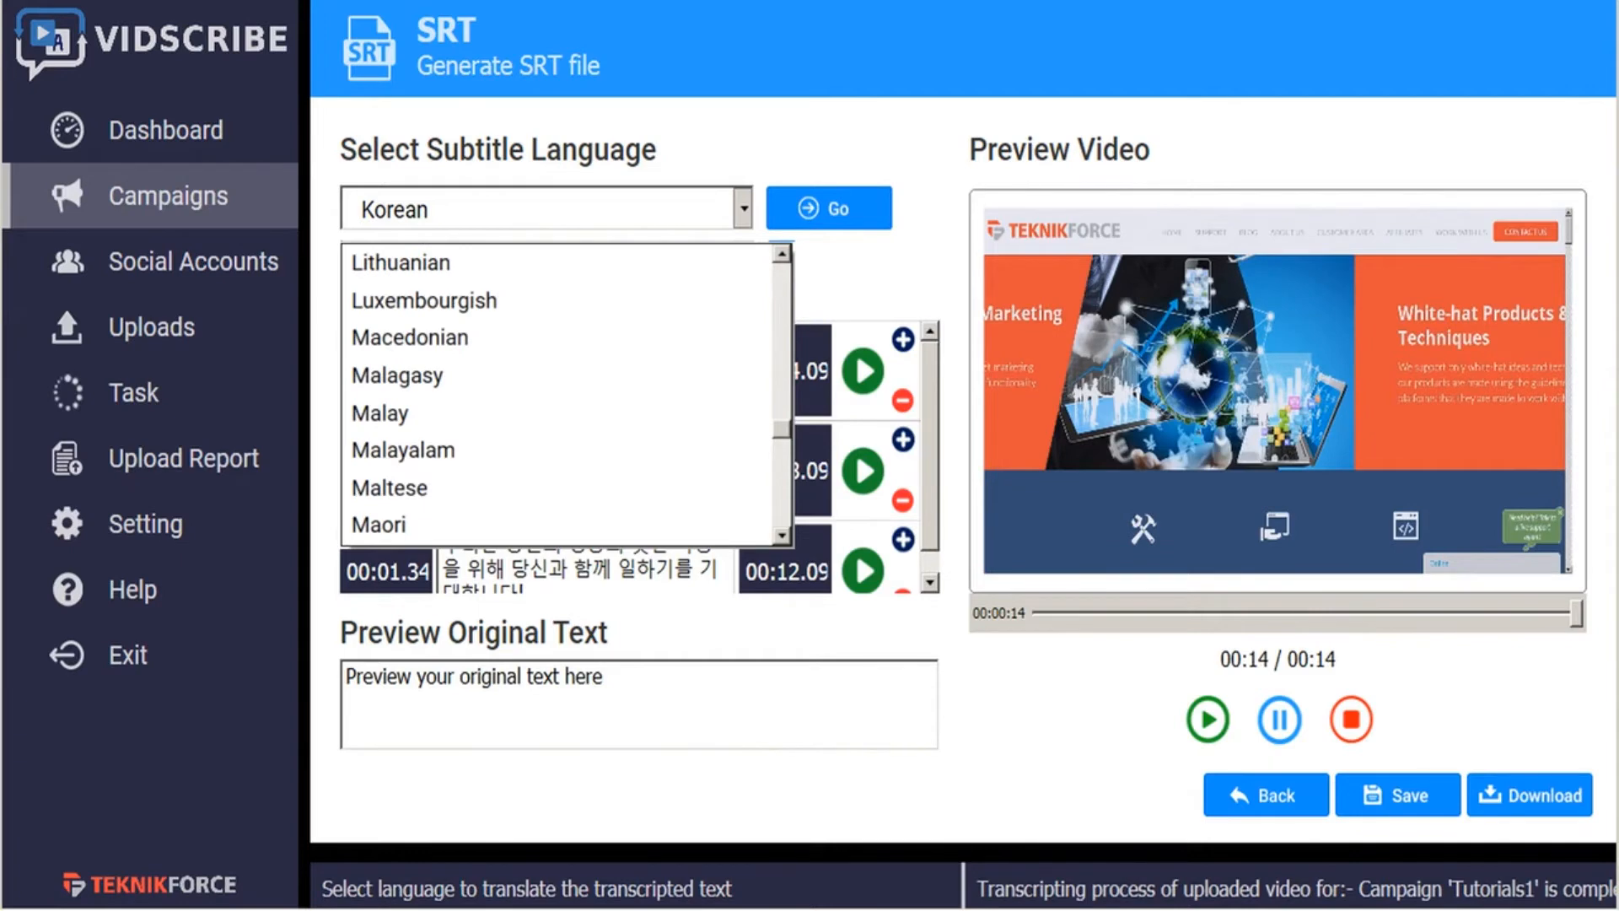
pyautogui.scroll(-3, 557, 393)
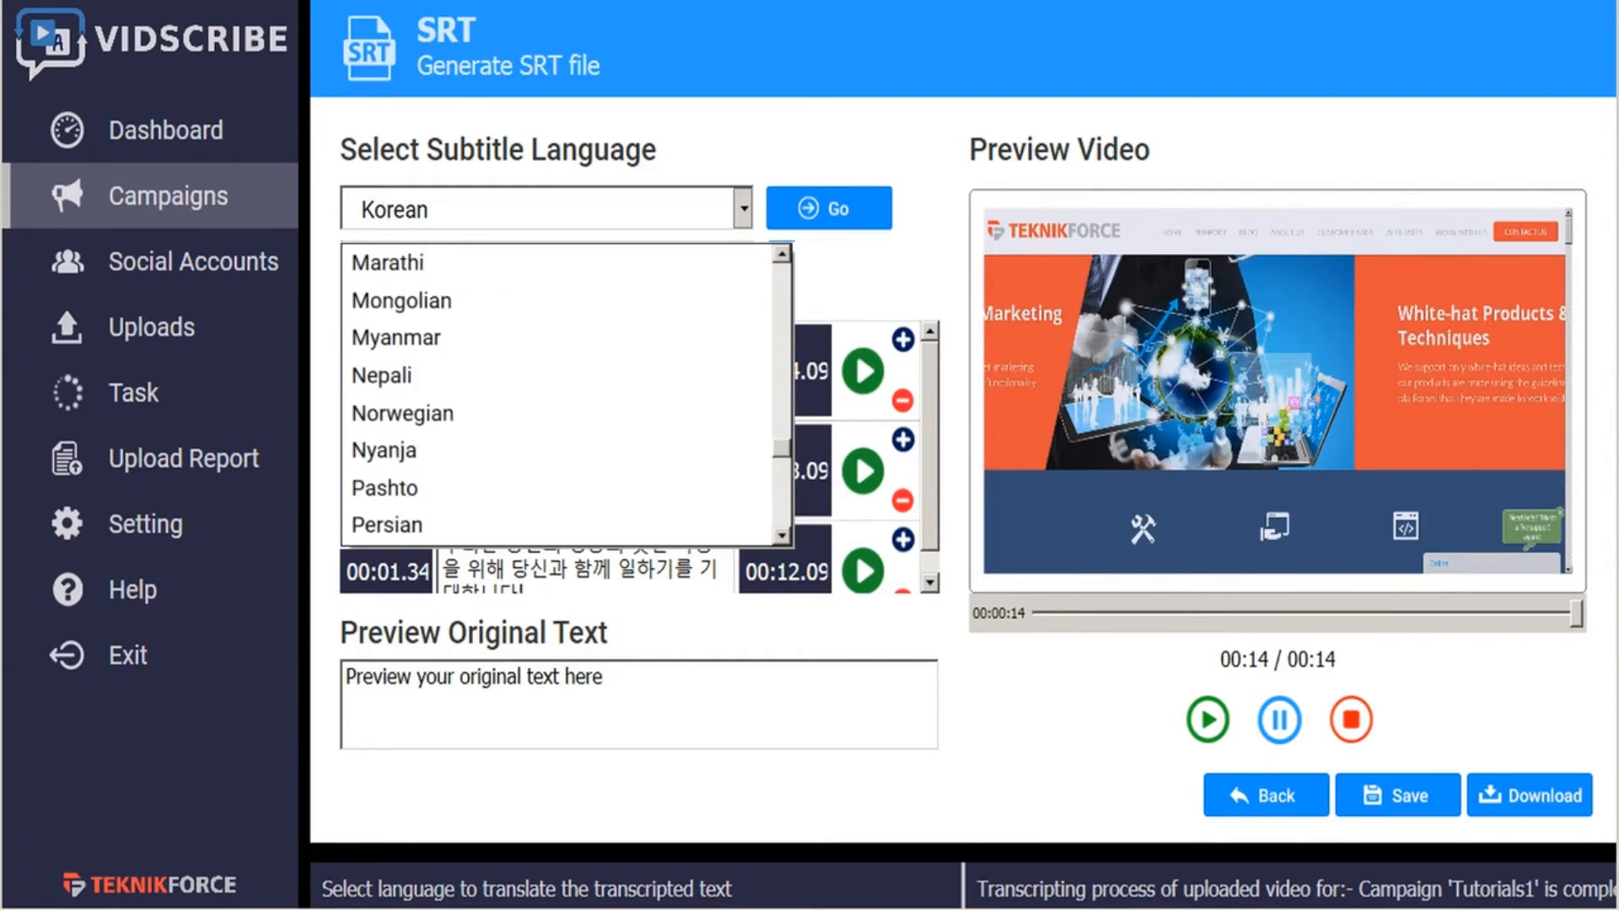
pyautogui.scroll(-3, 557, 394)
pyautogui.scroll(-3, 556, 394)
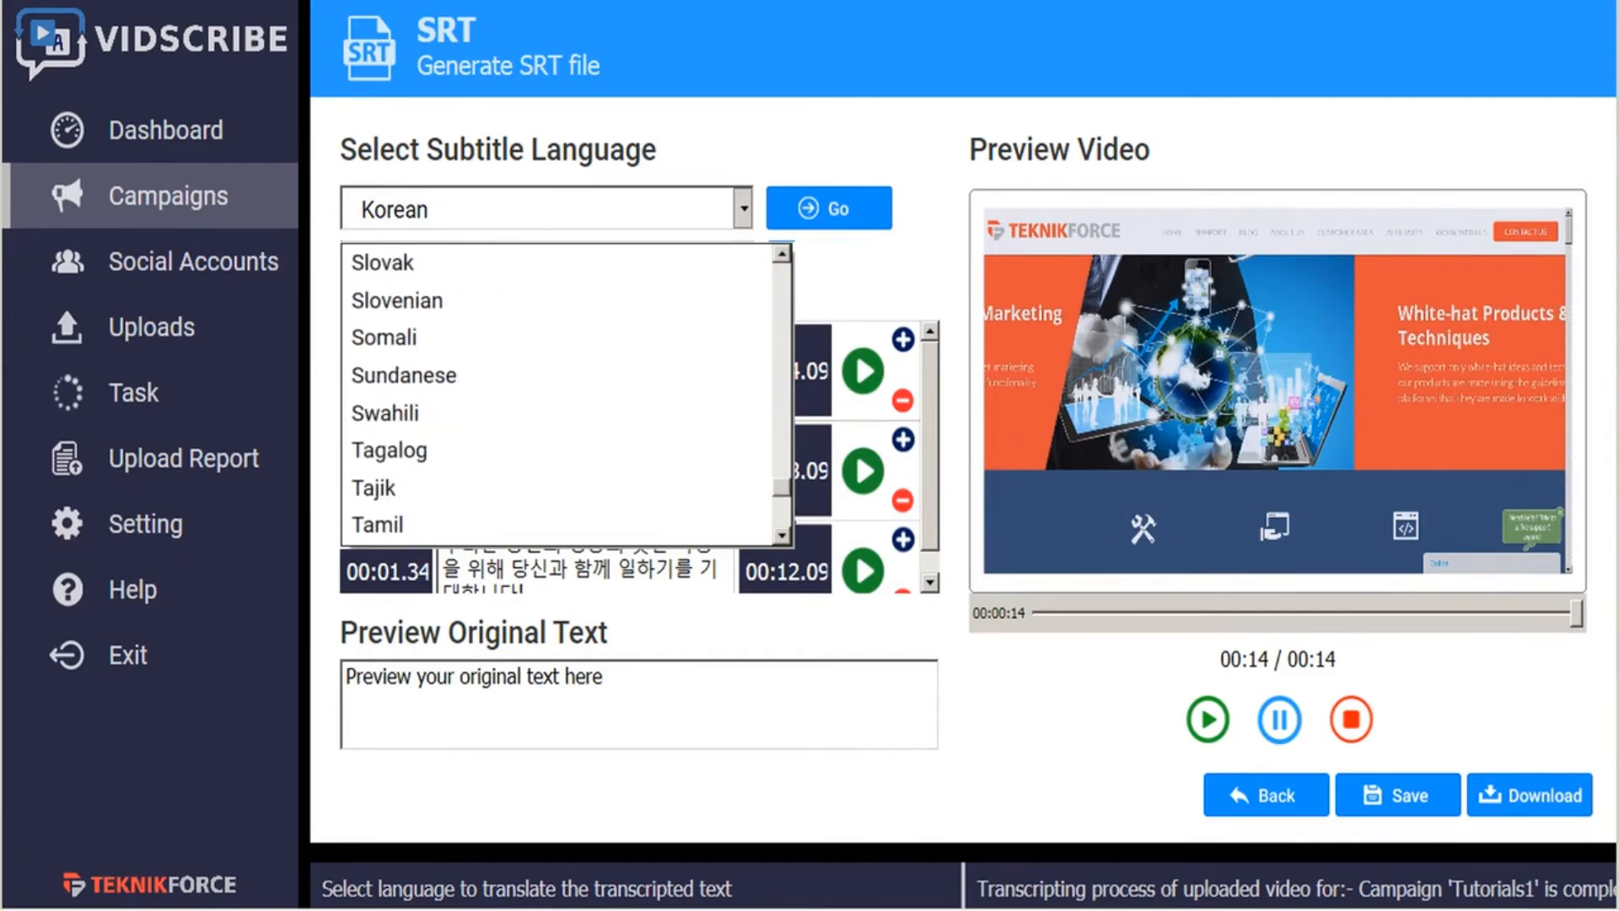
pyautogui.scroll(-3, 557, 393)
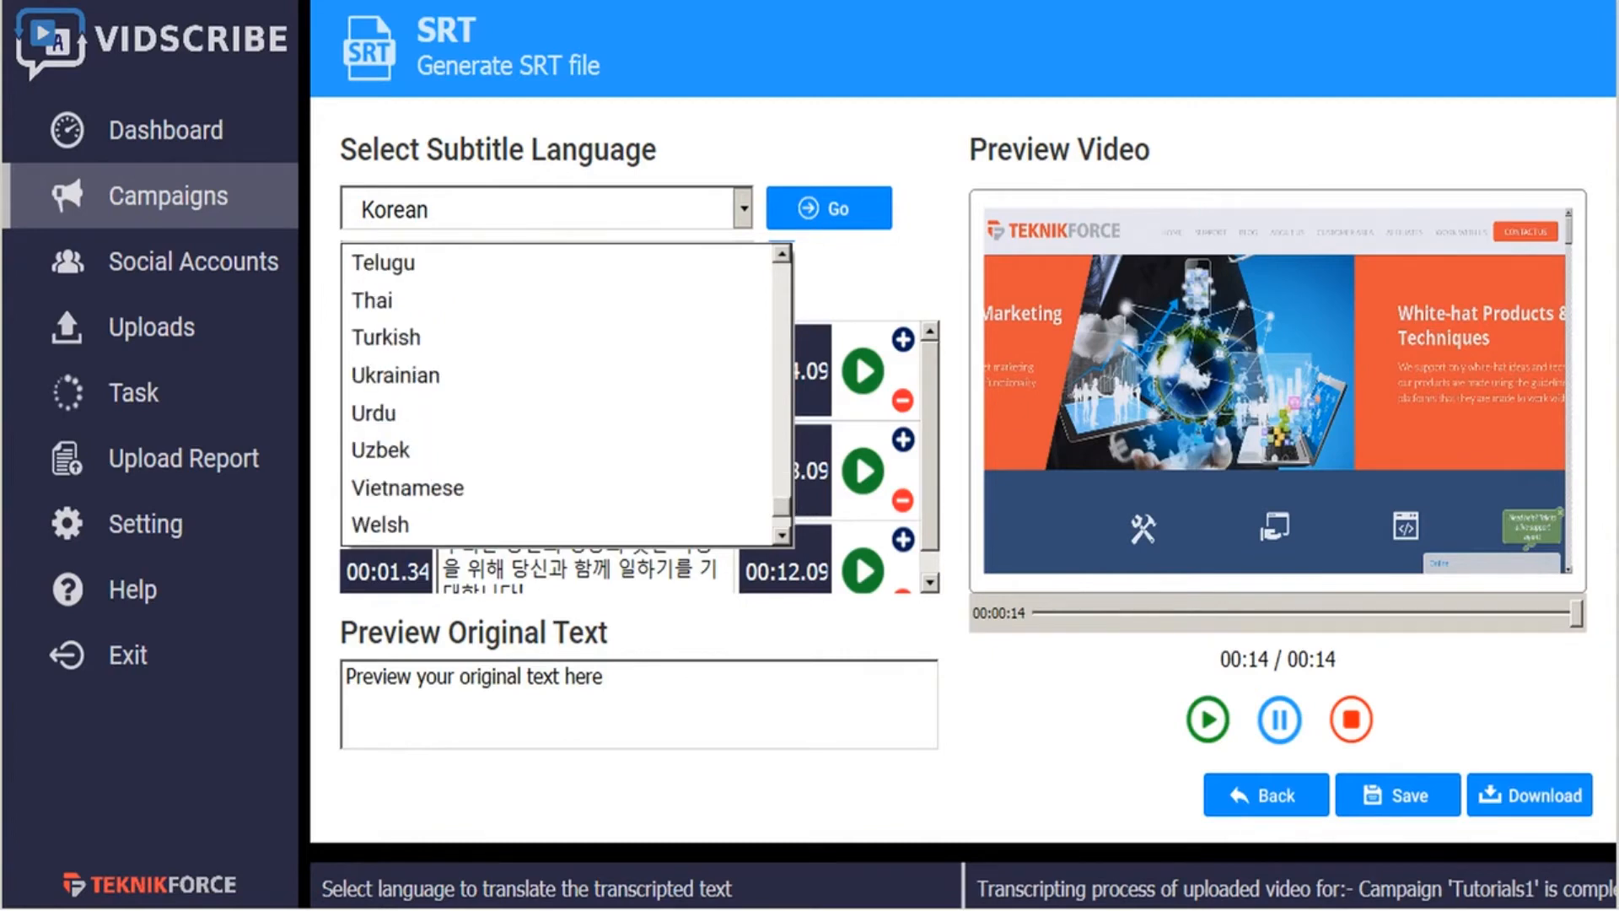
pyautogui.scroll(-3, 556, 394)
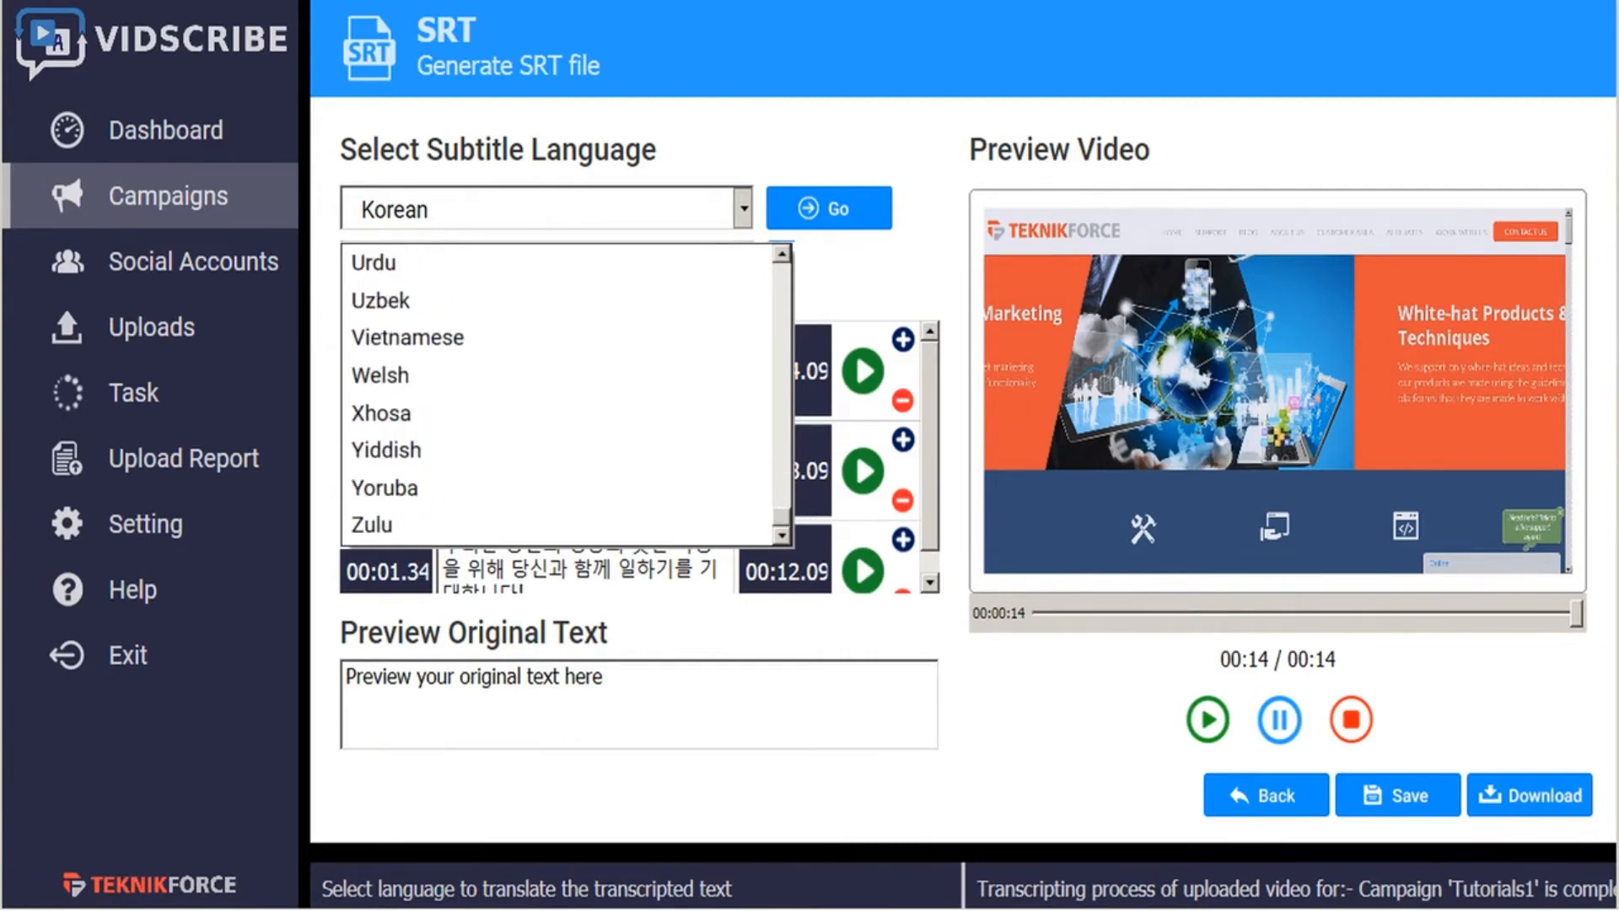
pyautogui.click(782, 558)
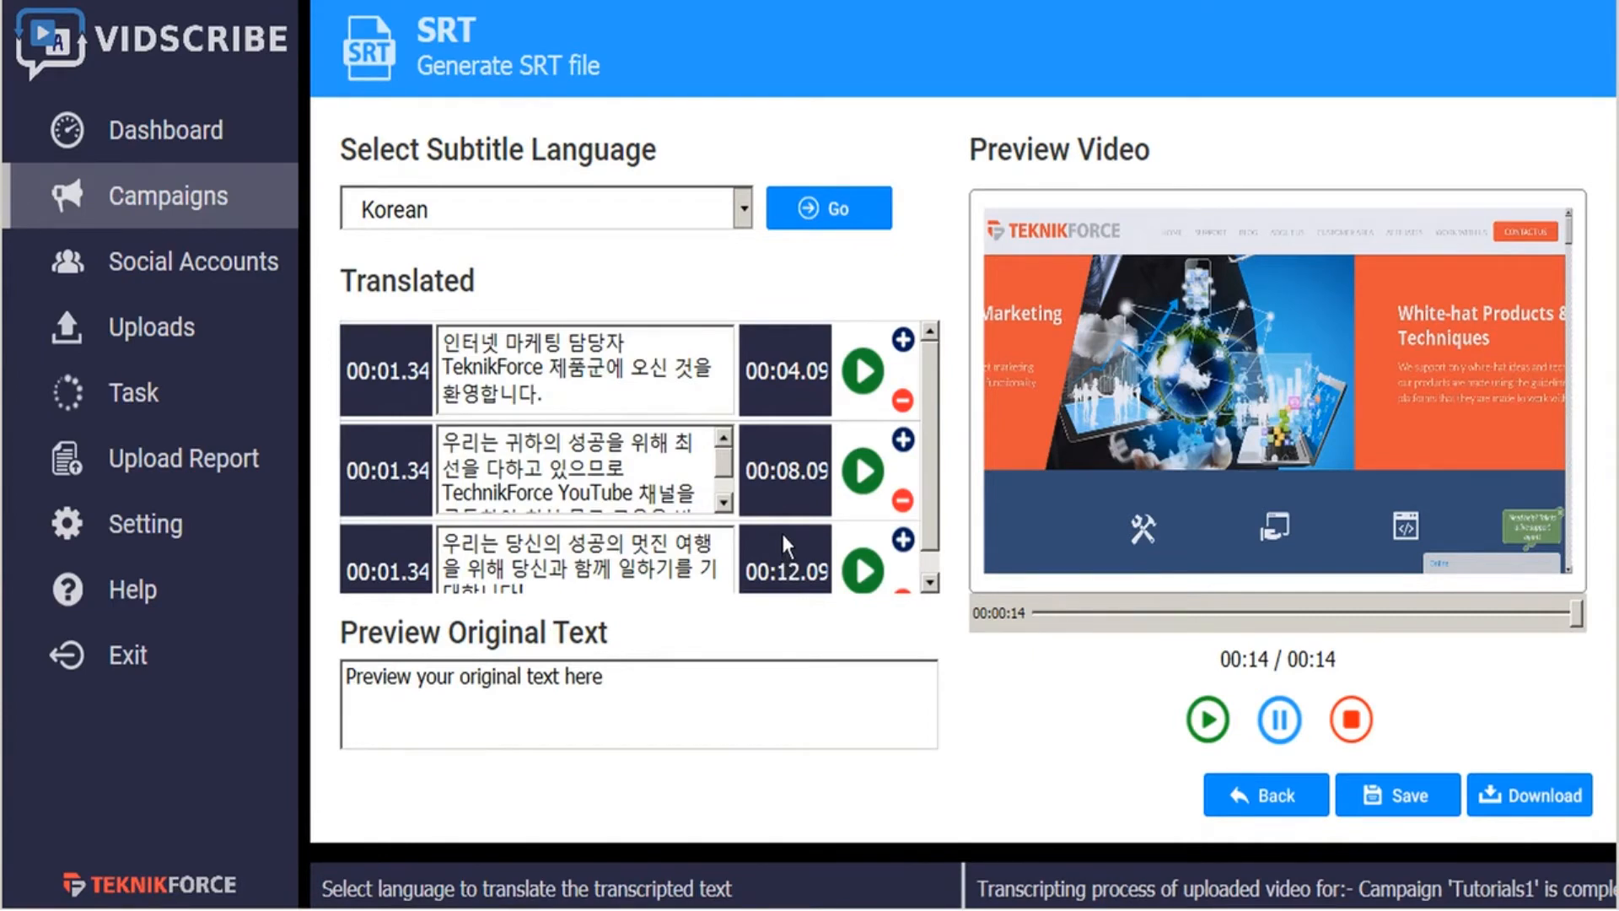
# - Switch to the campaign's video subtitling section and play the first Korean segment in the preview
pyautogui.click(1245, 797)
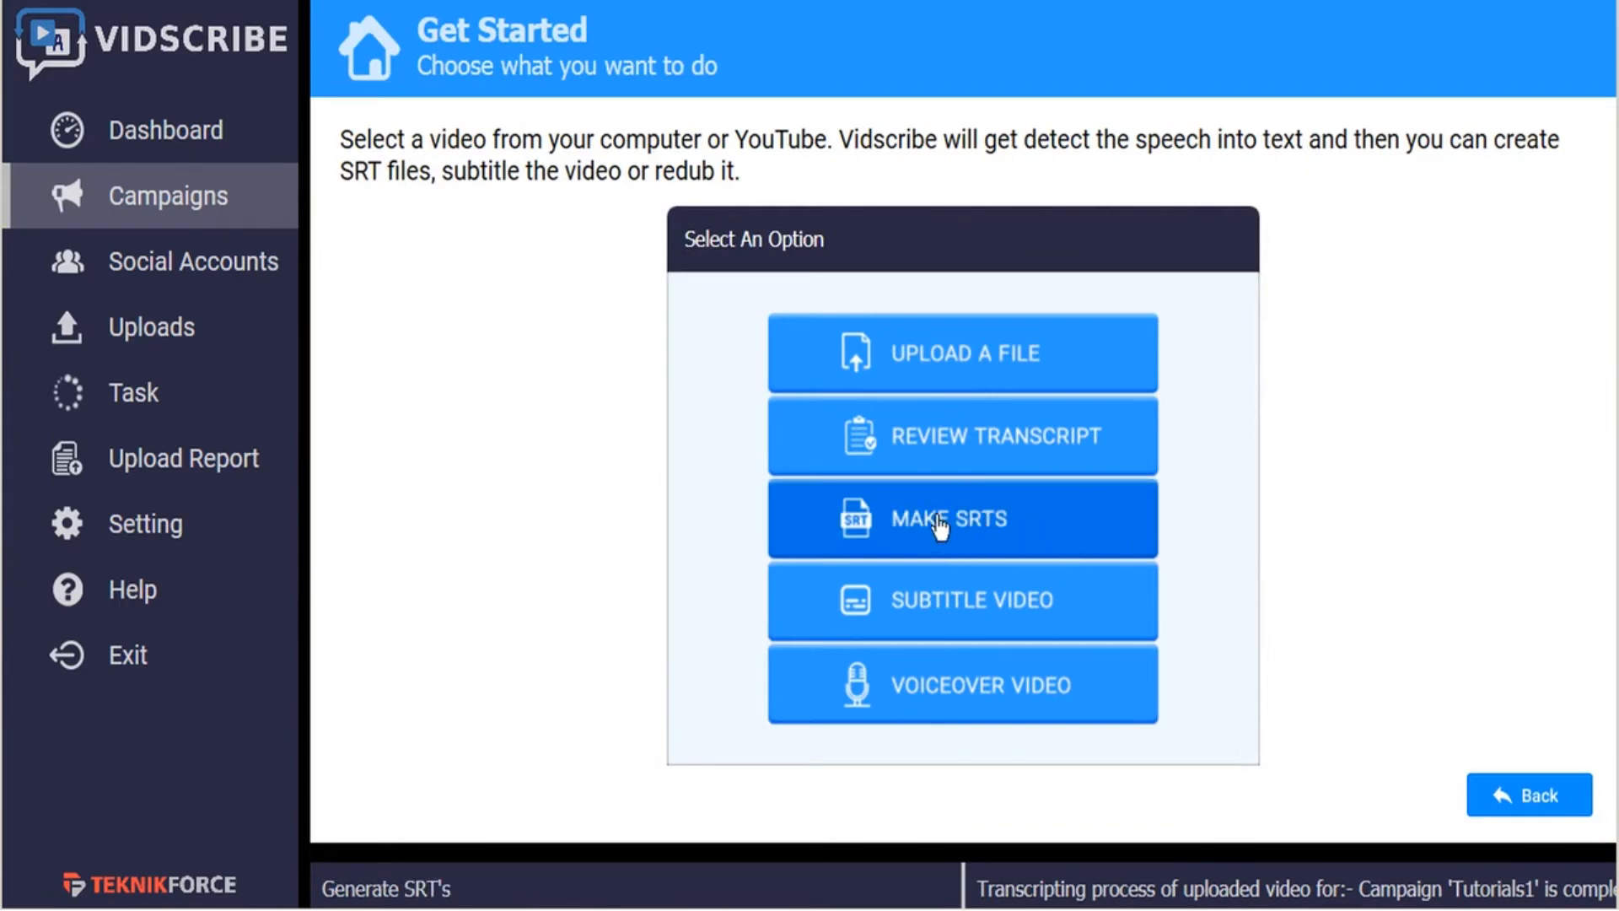
pyautogui.click(956, 619)
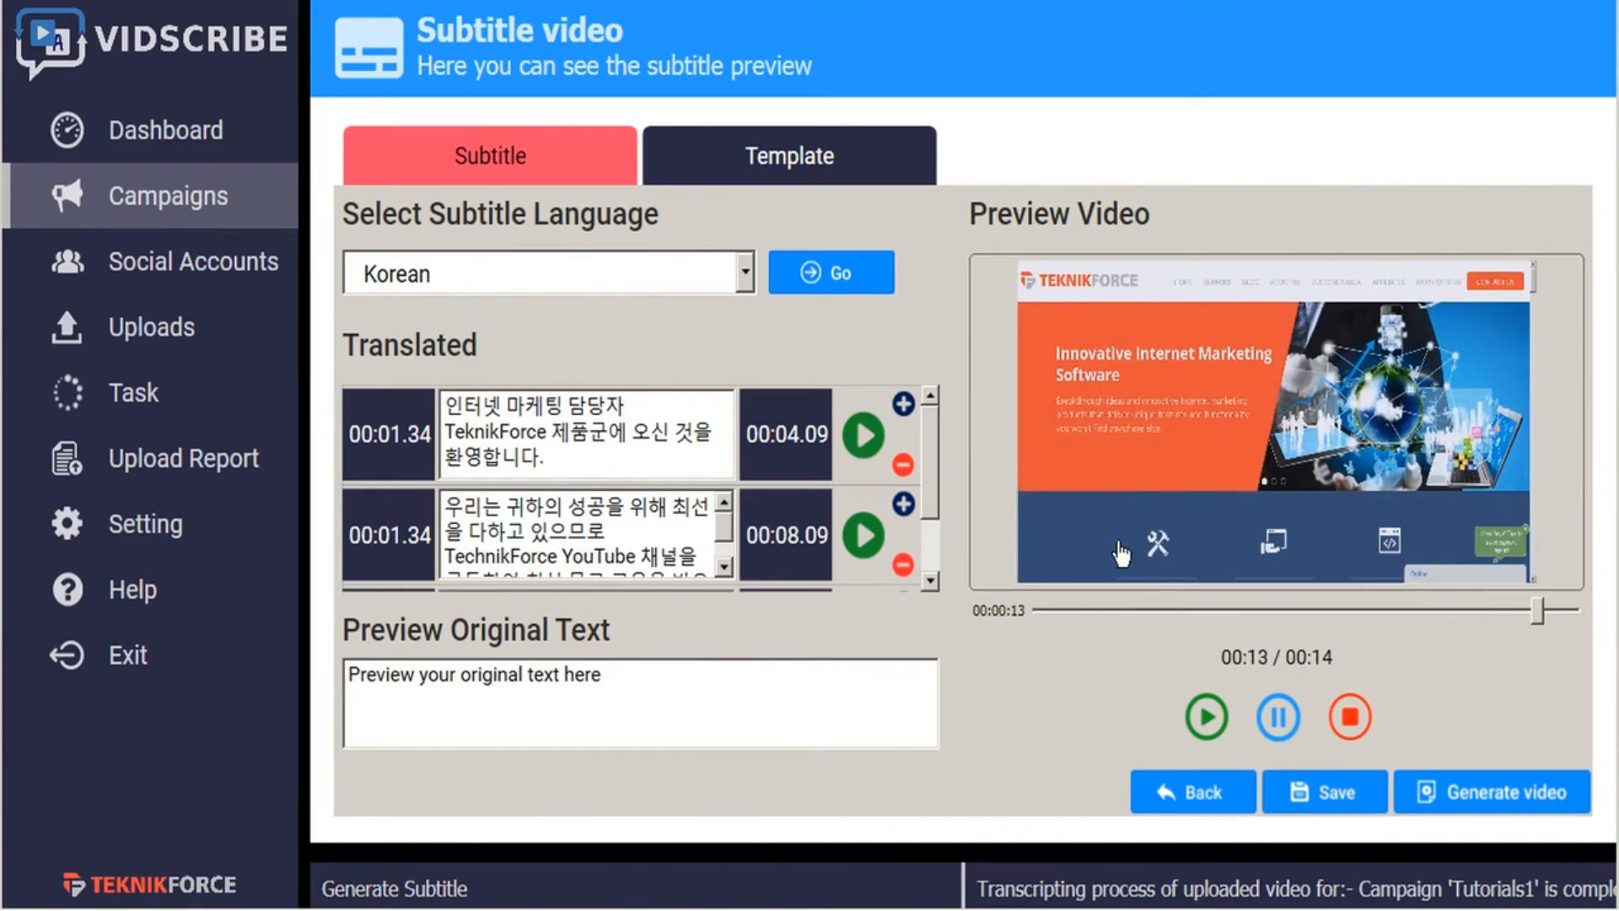
pyautogui.click(863, 435)
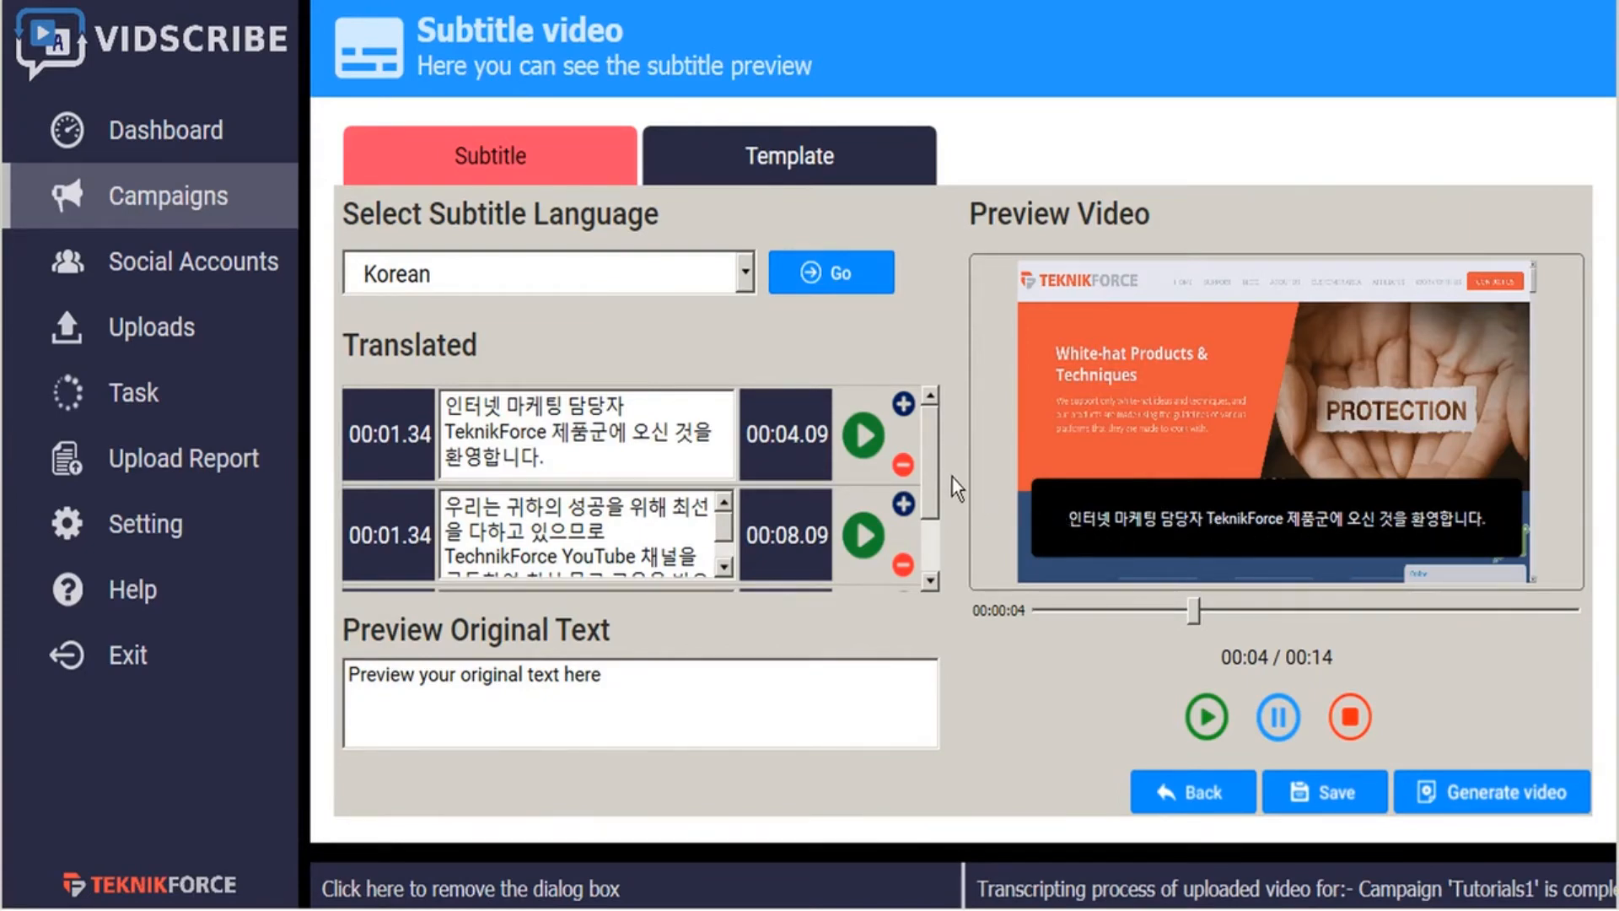
# - Check the subtitle language choices, keep Korean, and replay the video preview and the first translated segment
pyautogui.click(745, 272)
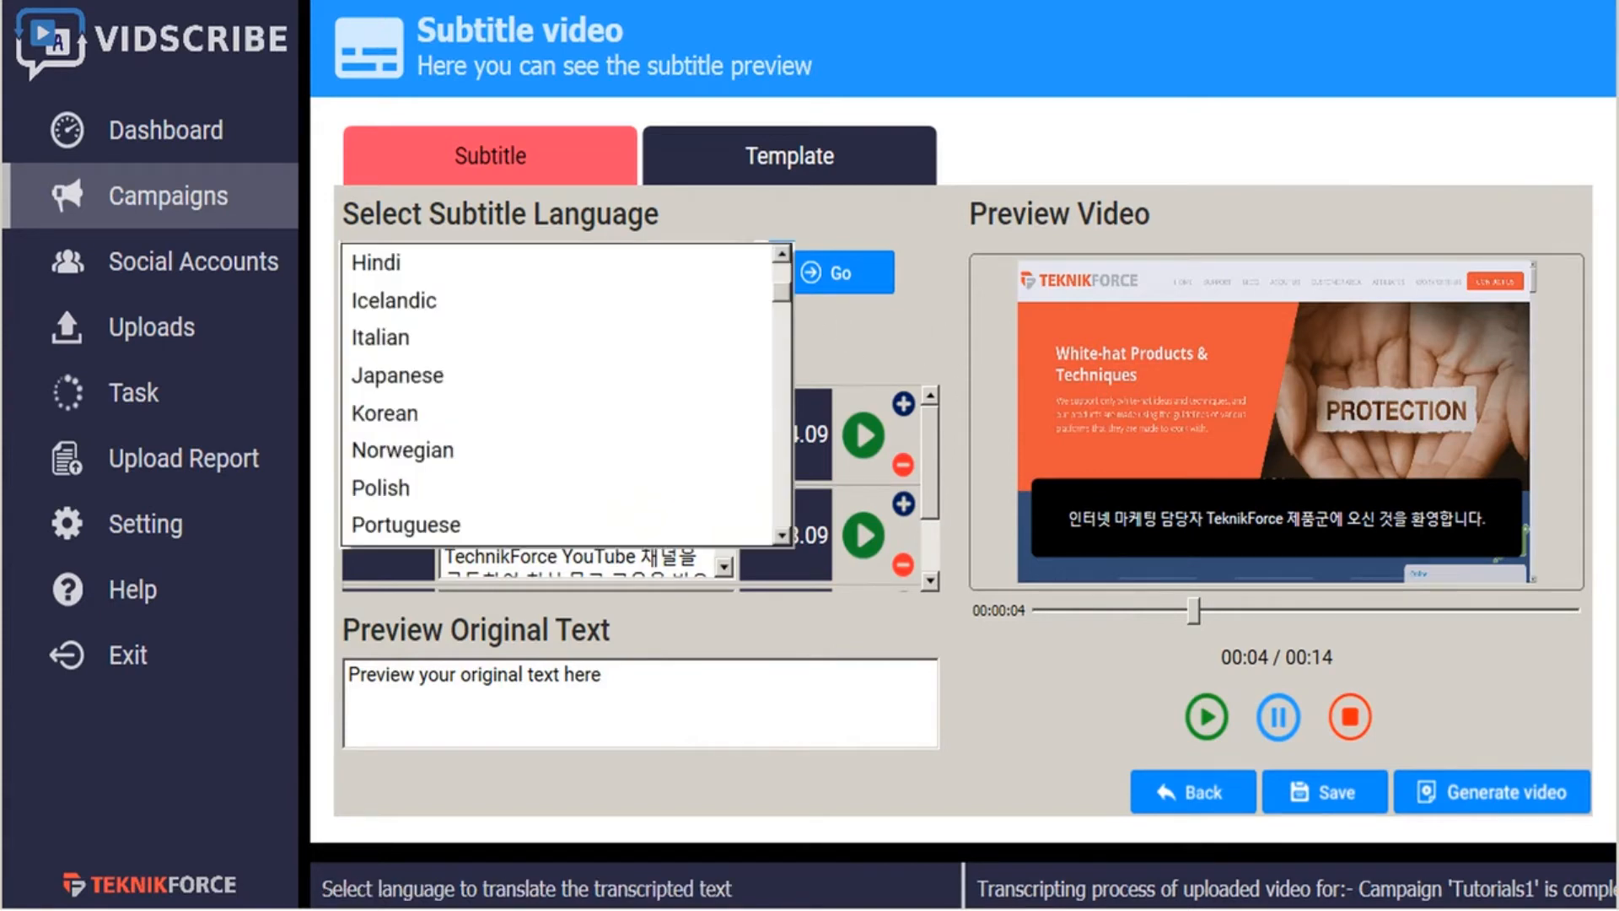
pyautogui.click(793, 366)
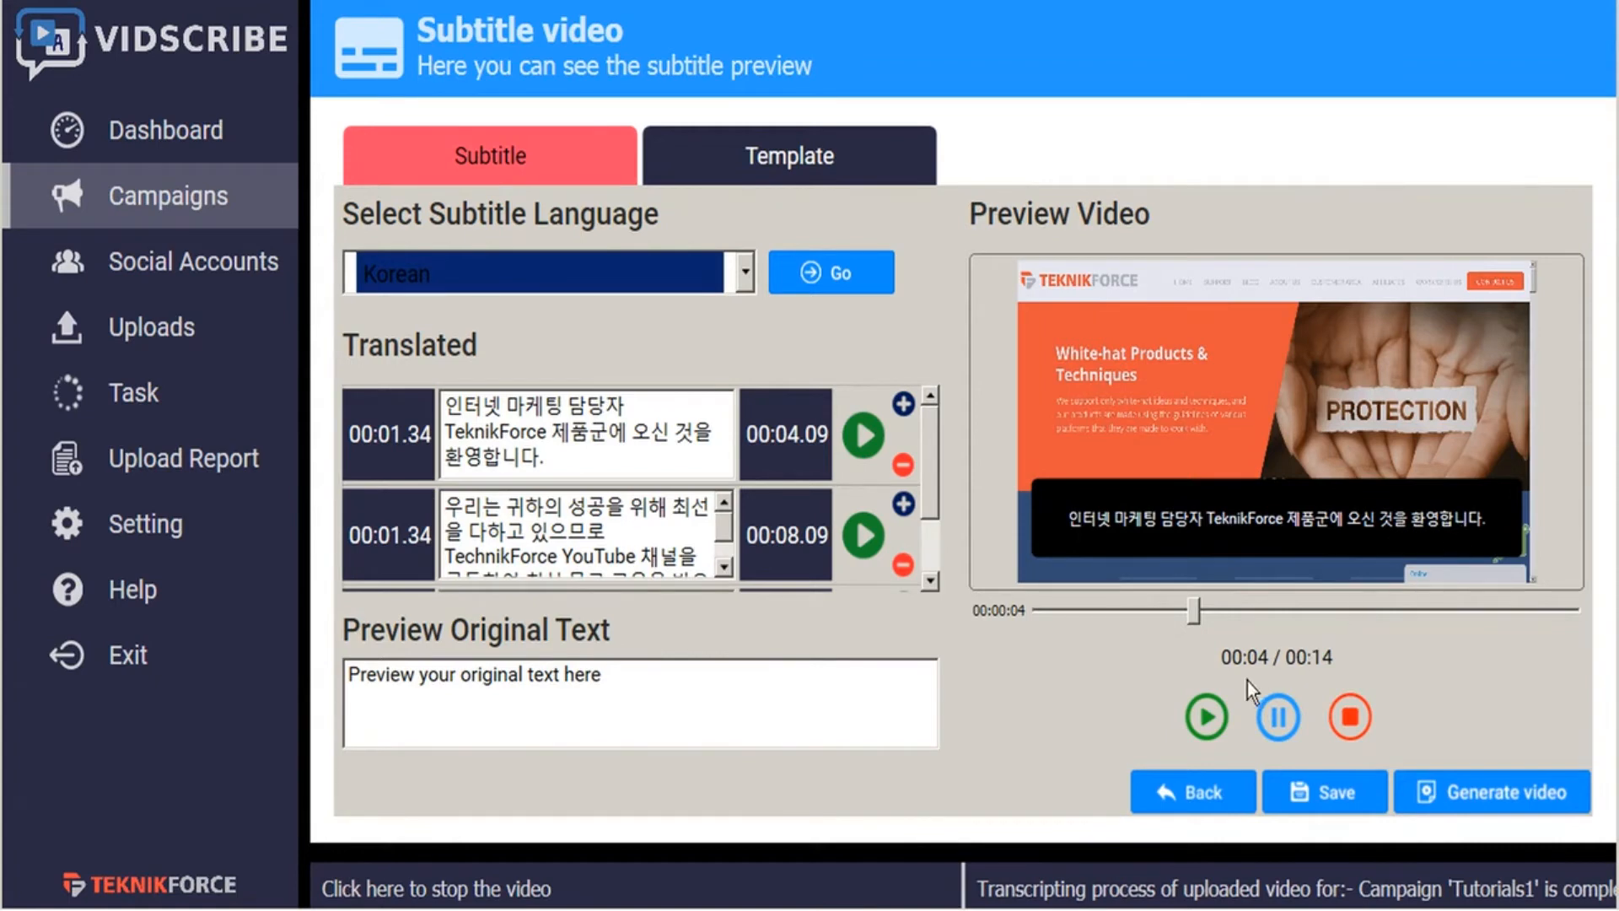
pyautogui.click(1206, 718)
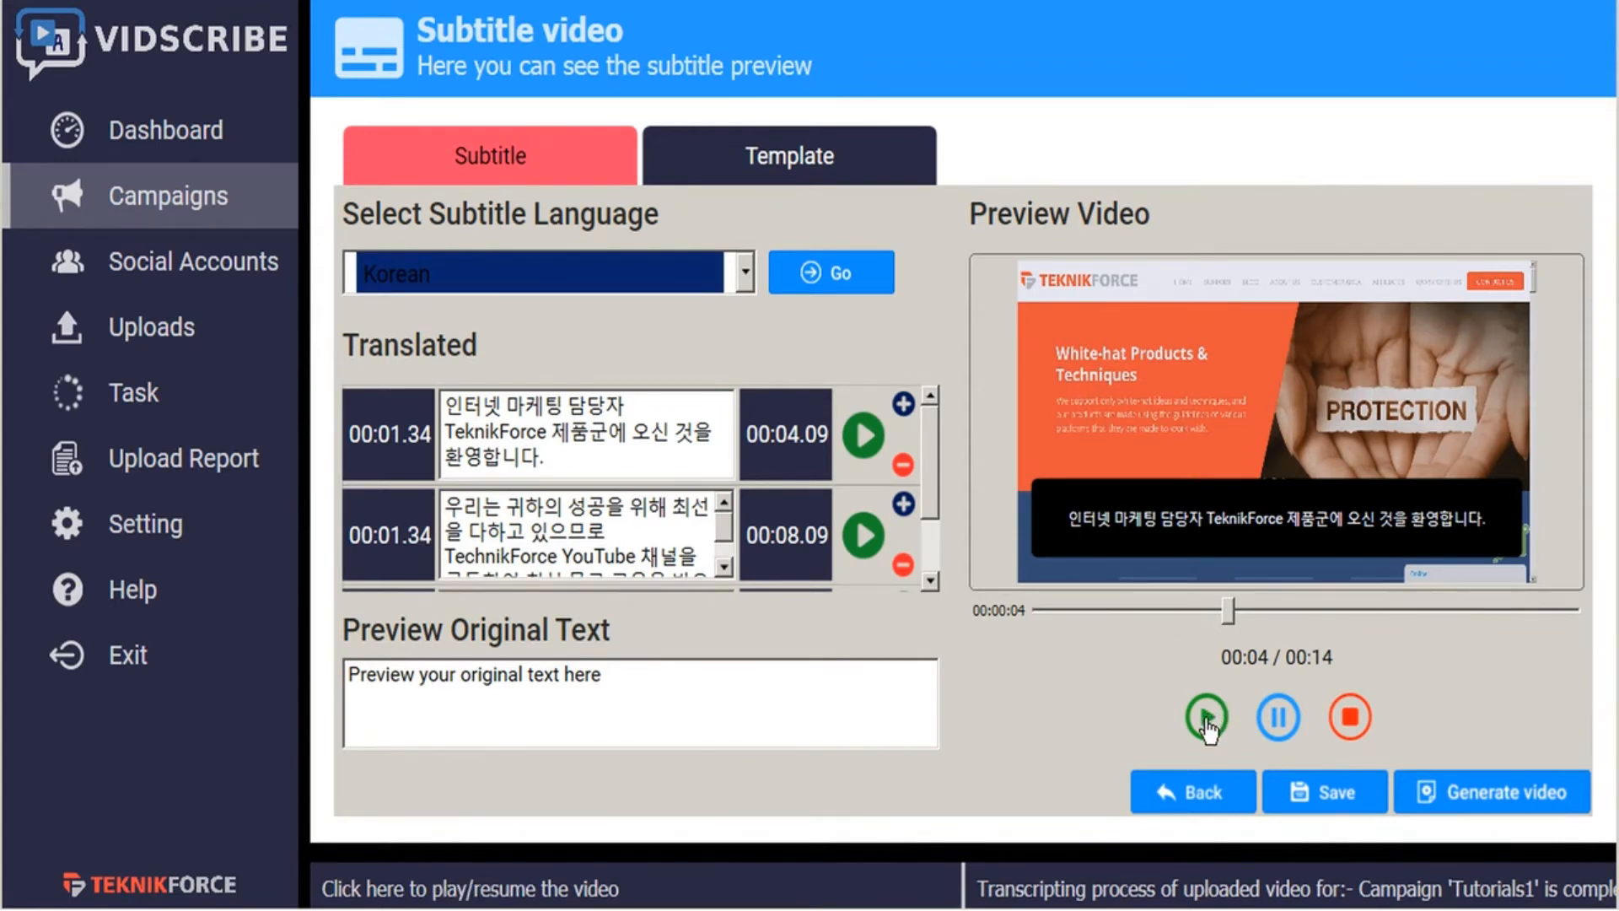
pyautogui.click(869, 436)
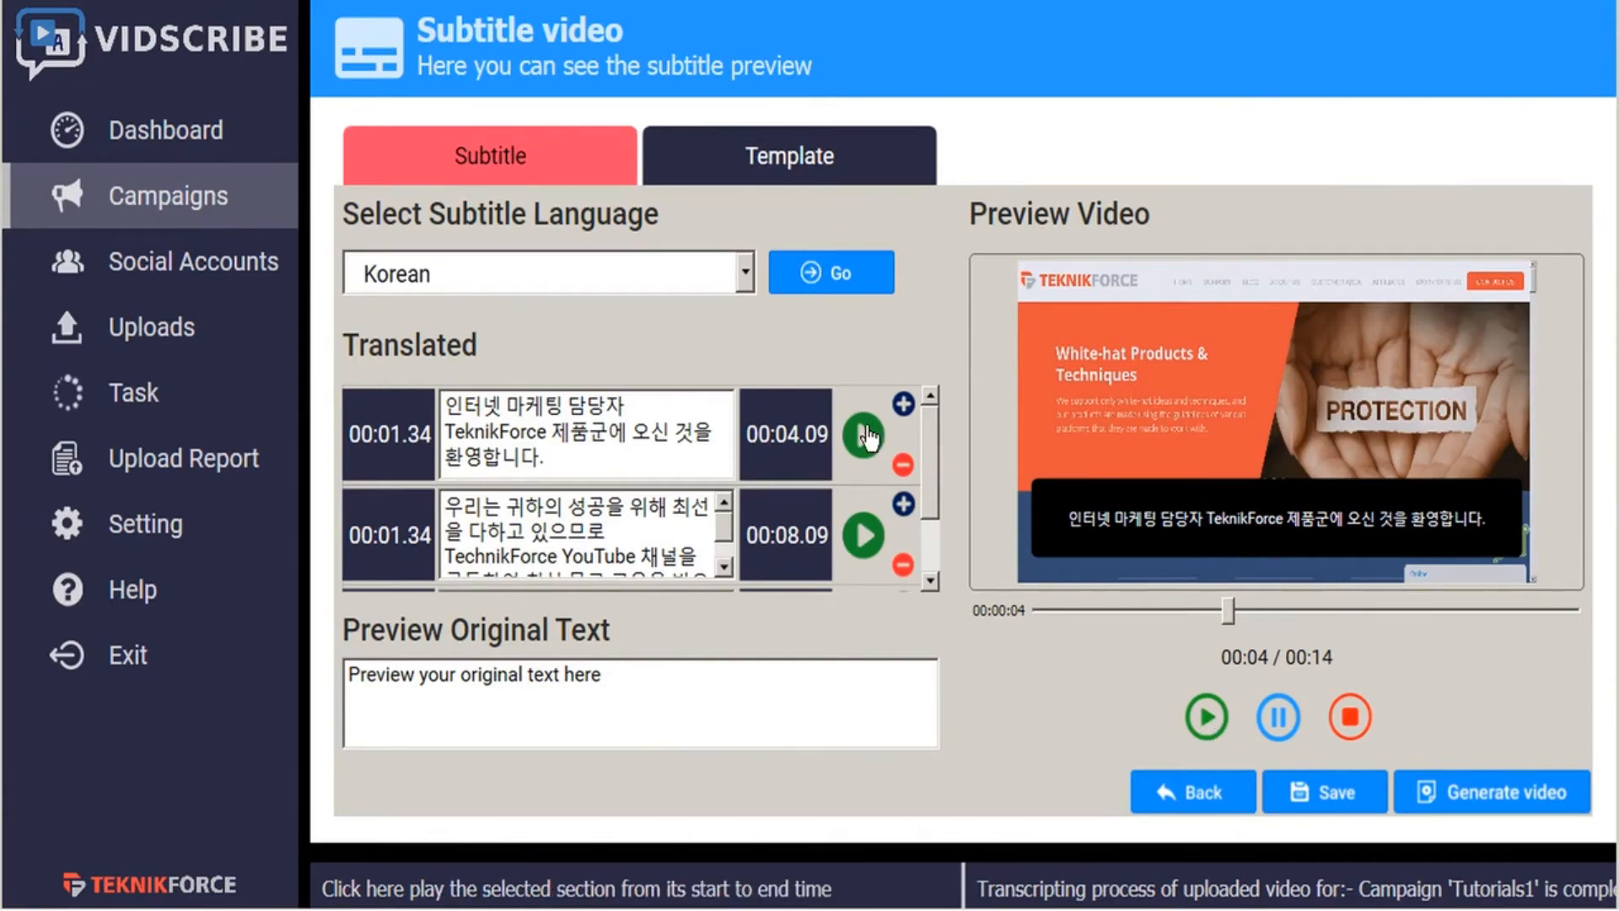
# - Preview the second Korean segment and generate the subtitled video as "welcome korean subtitles" in the OBS recordings folder
pyautogui.click(864, 535)
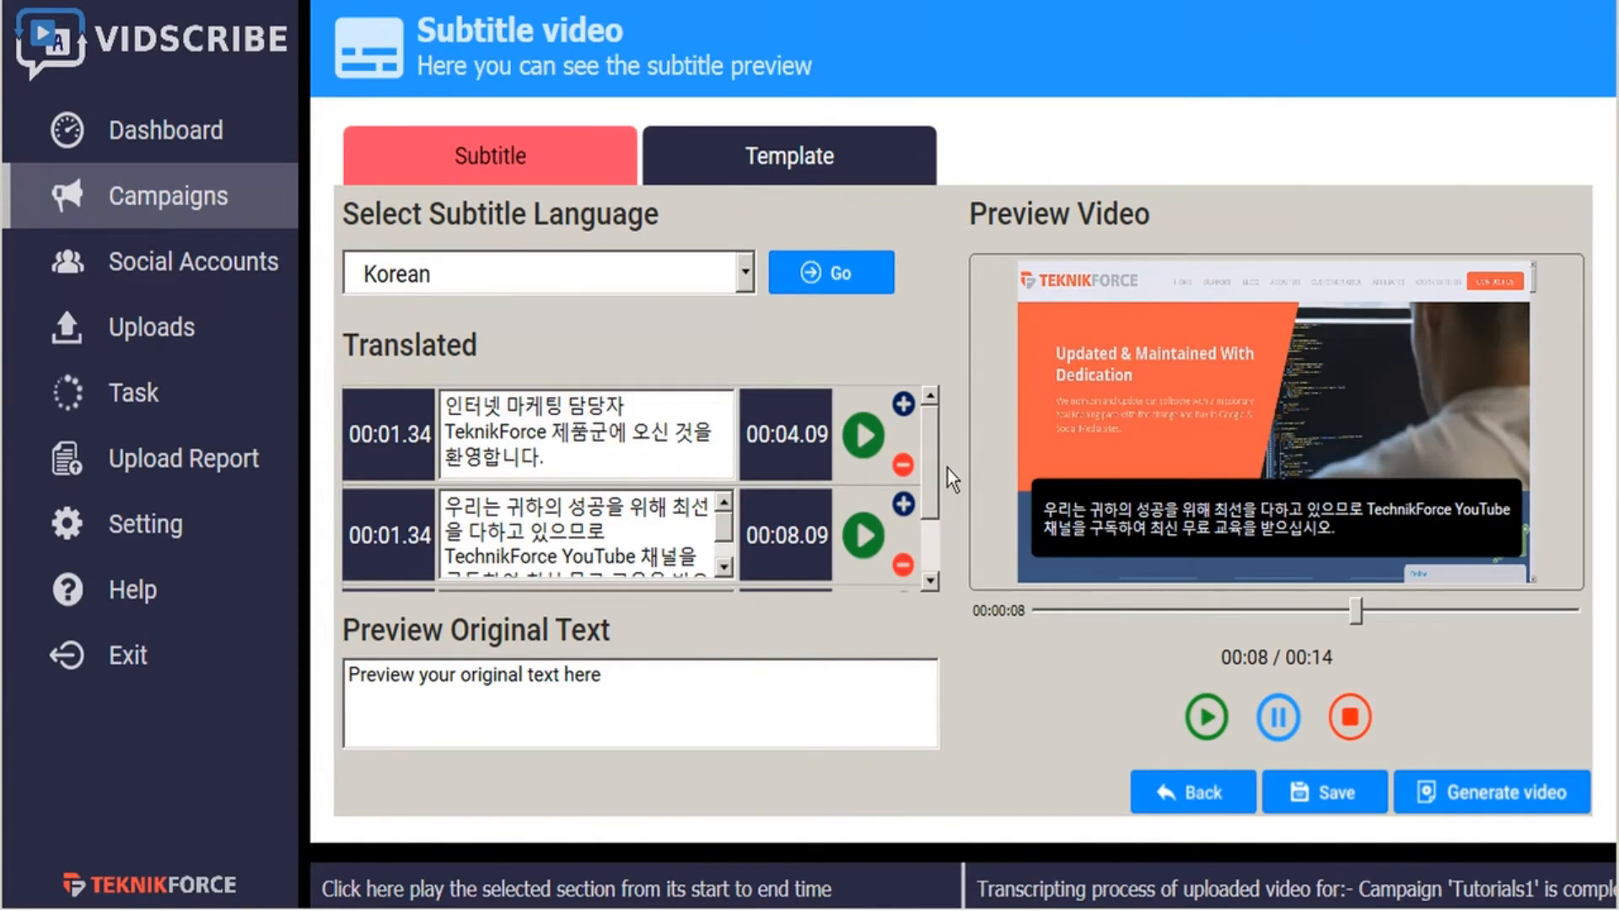
pyautogui.click(1491, 794)
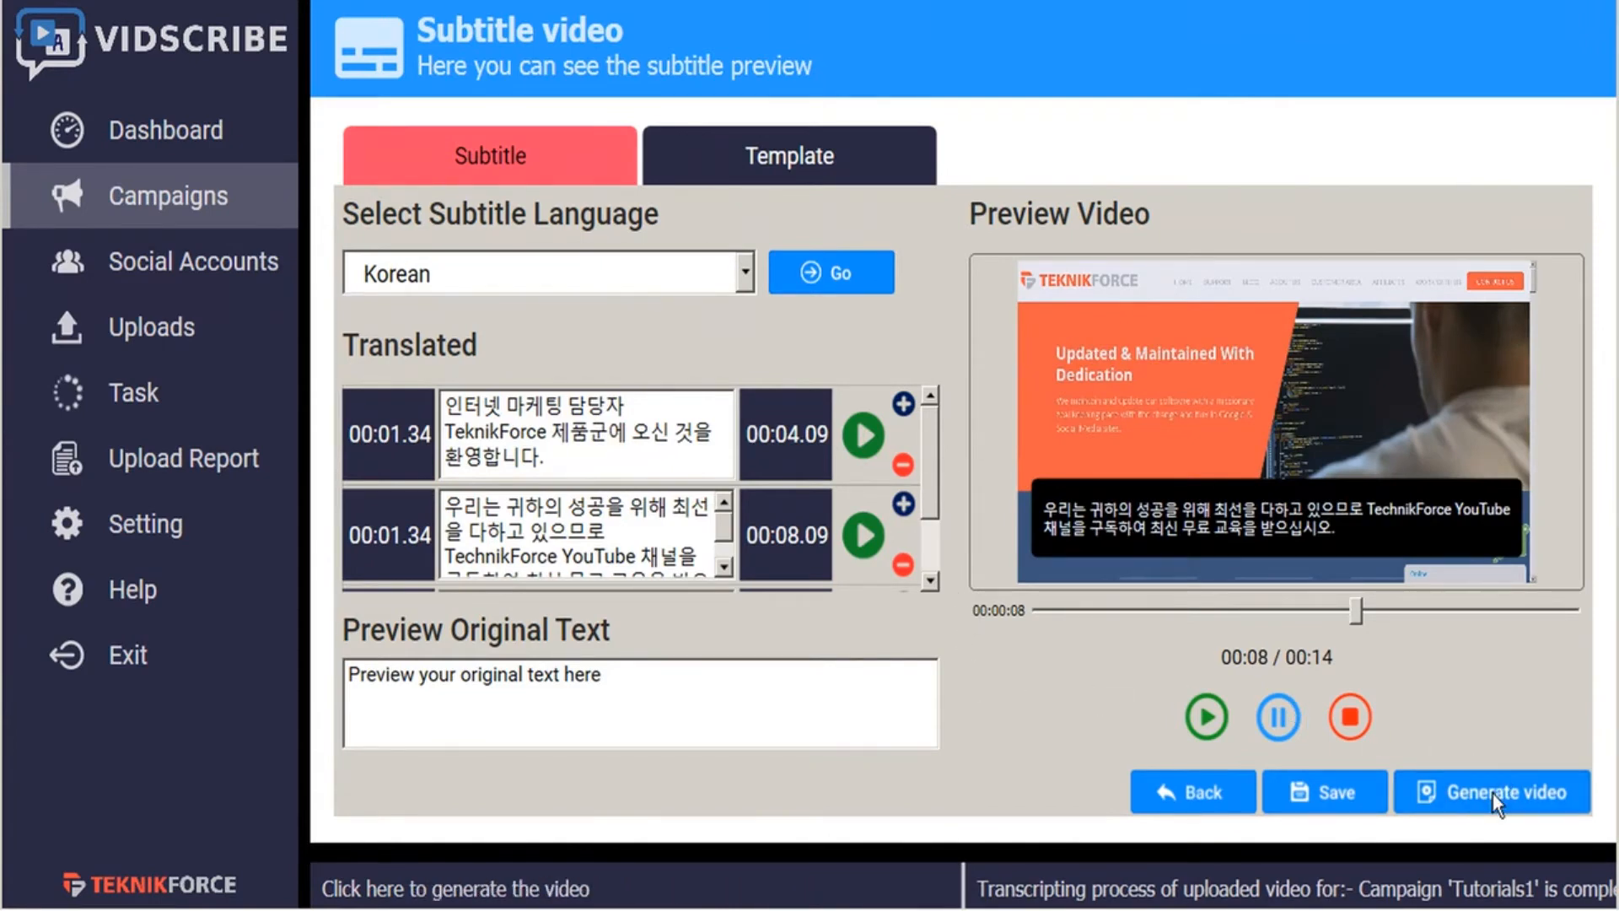
pyautogui.write('welcome kor')
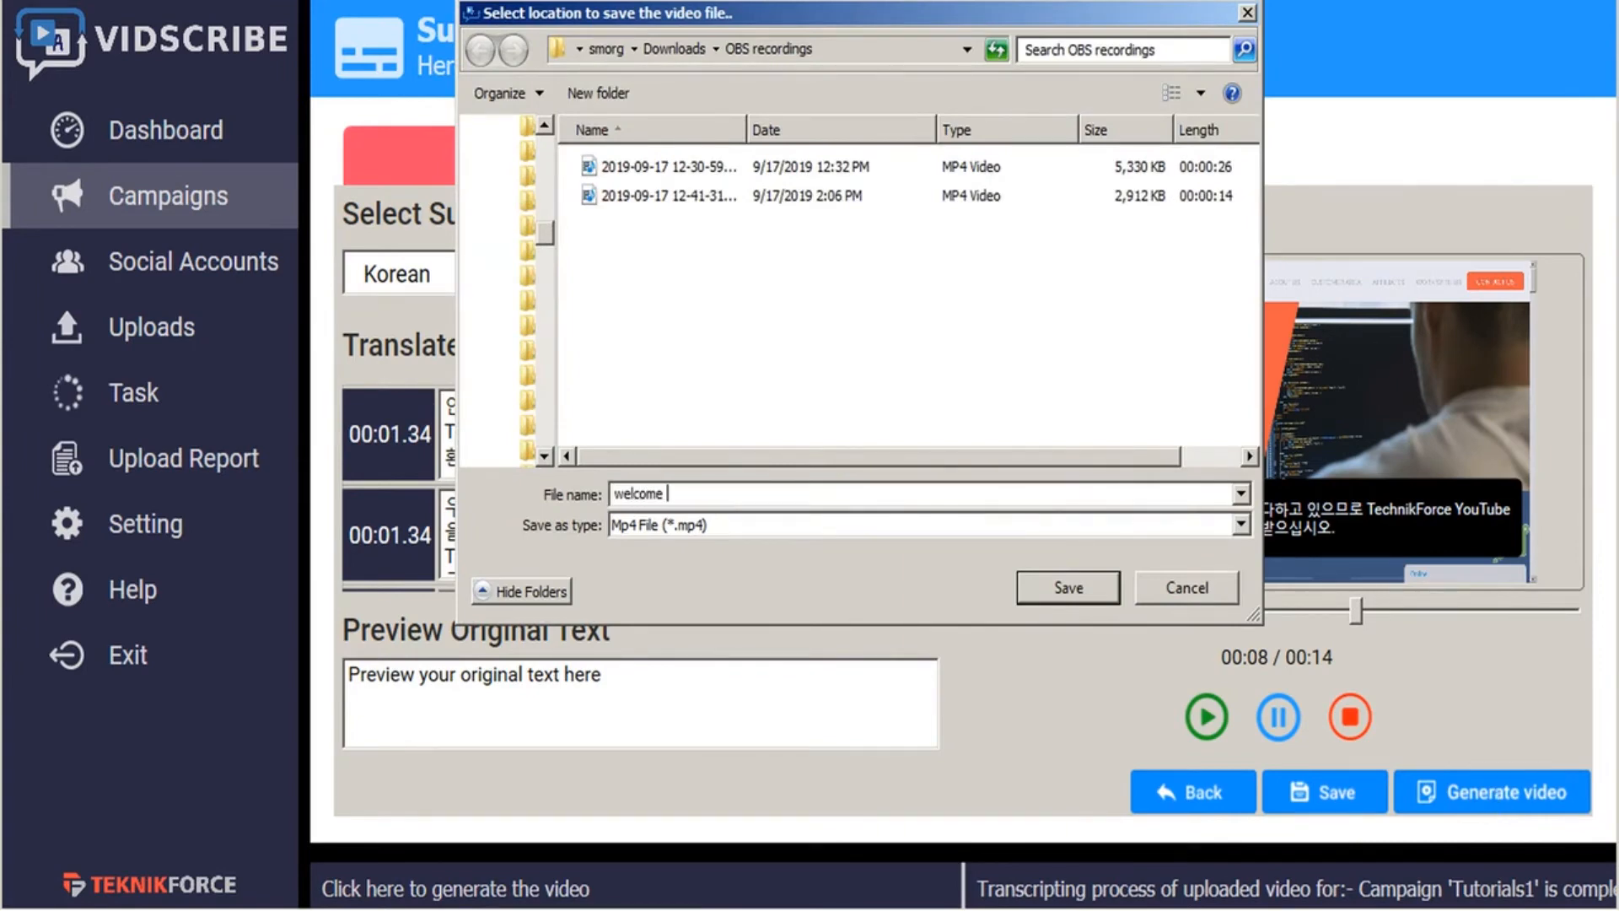
pyautogui.write('ean subtitles')
pyautogui.click(1045, 589)
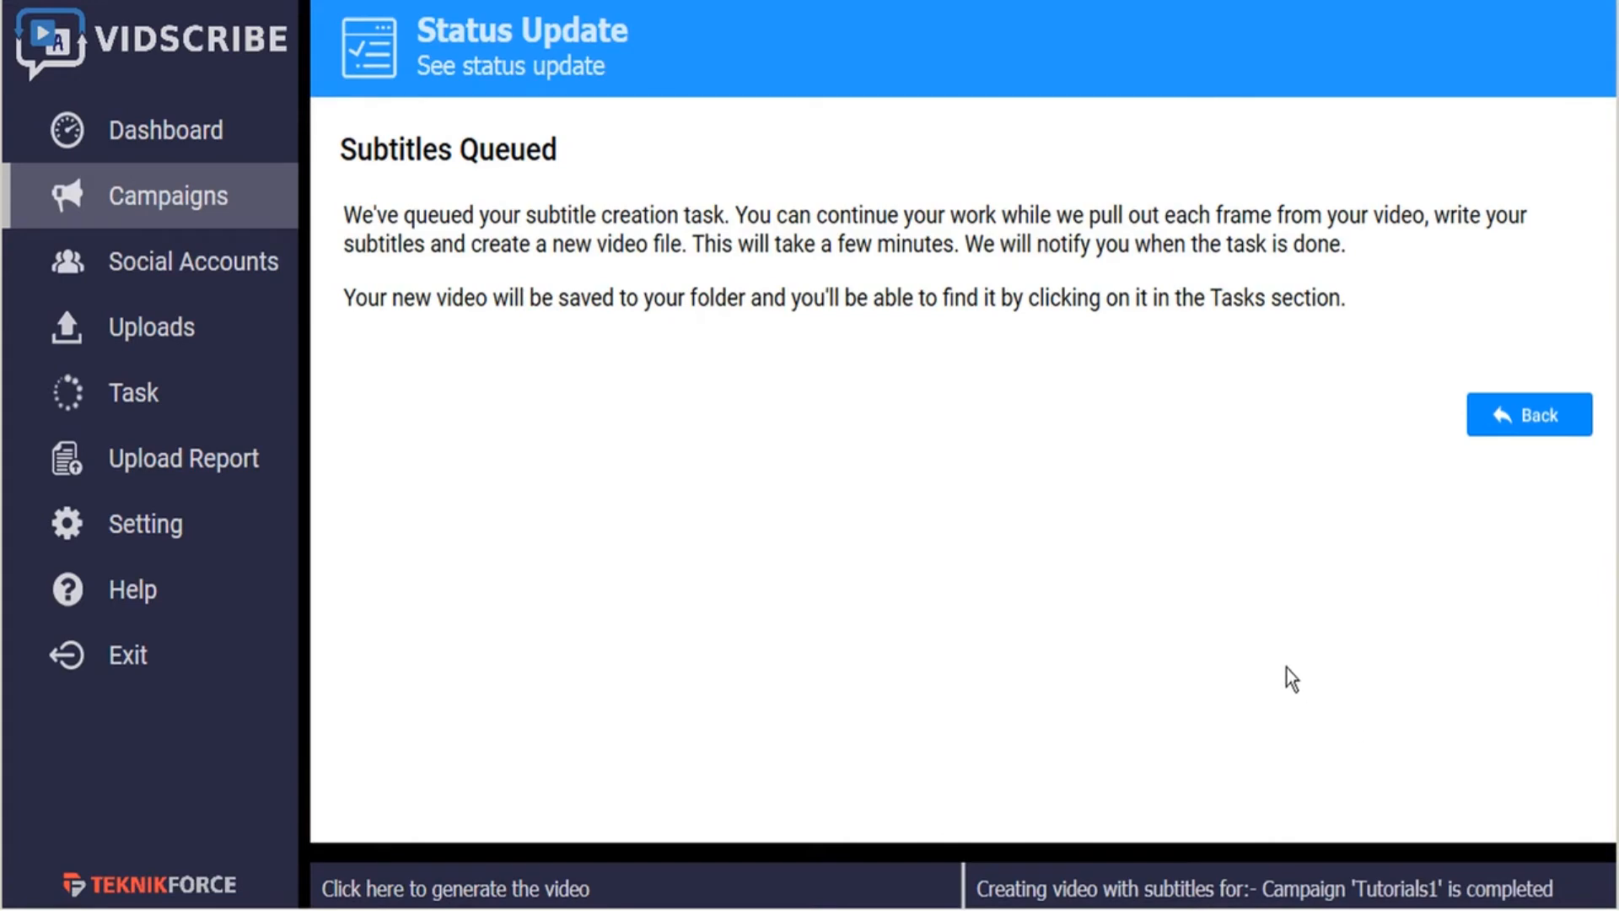
# - Open the finished Tutorials1 subtitled video from the list of campaign tasks
pyautogui.click(139, 395)
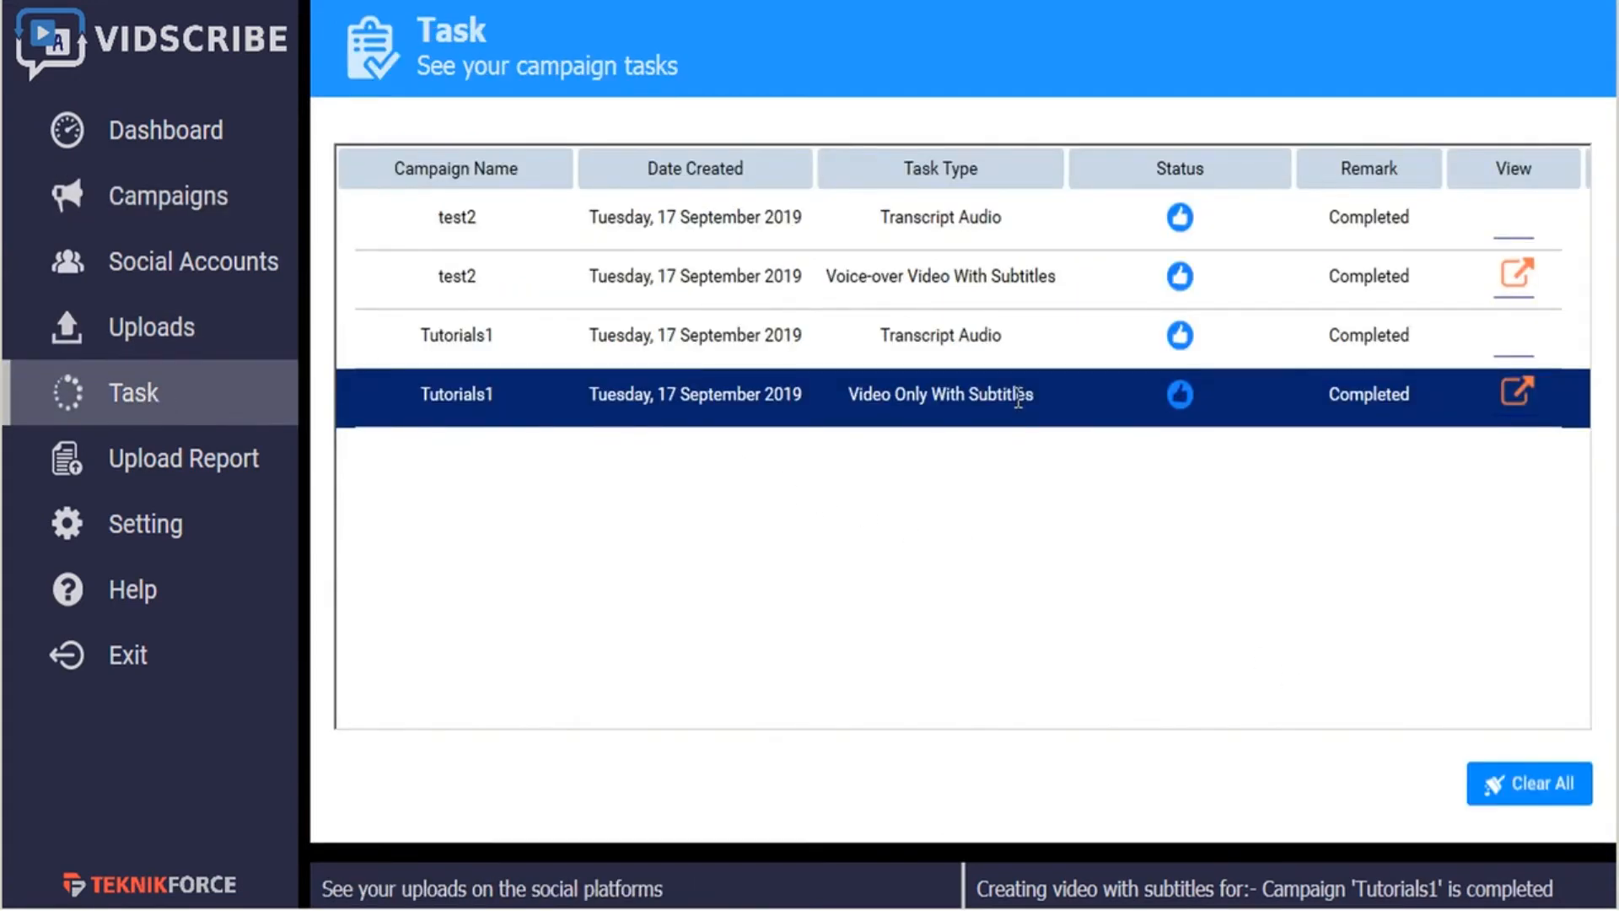
pyautogui.click(1518, 393)
# - Start the Tutorials1 campaign again and go to its video voice-over section
pyautogui.click(152, 210)
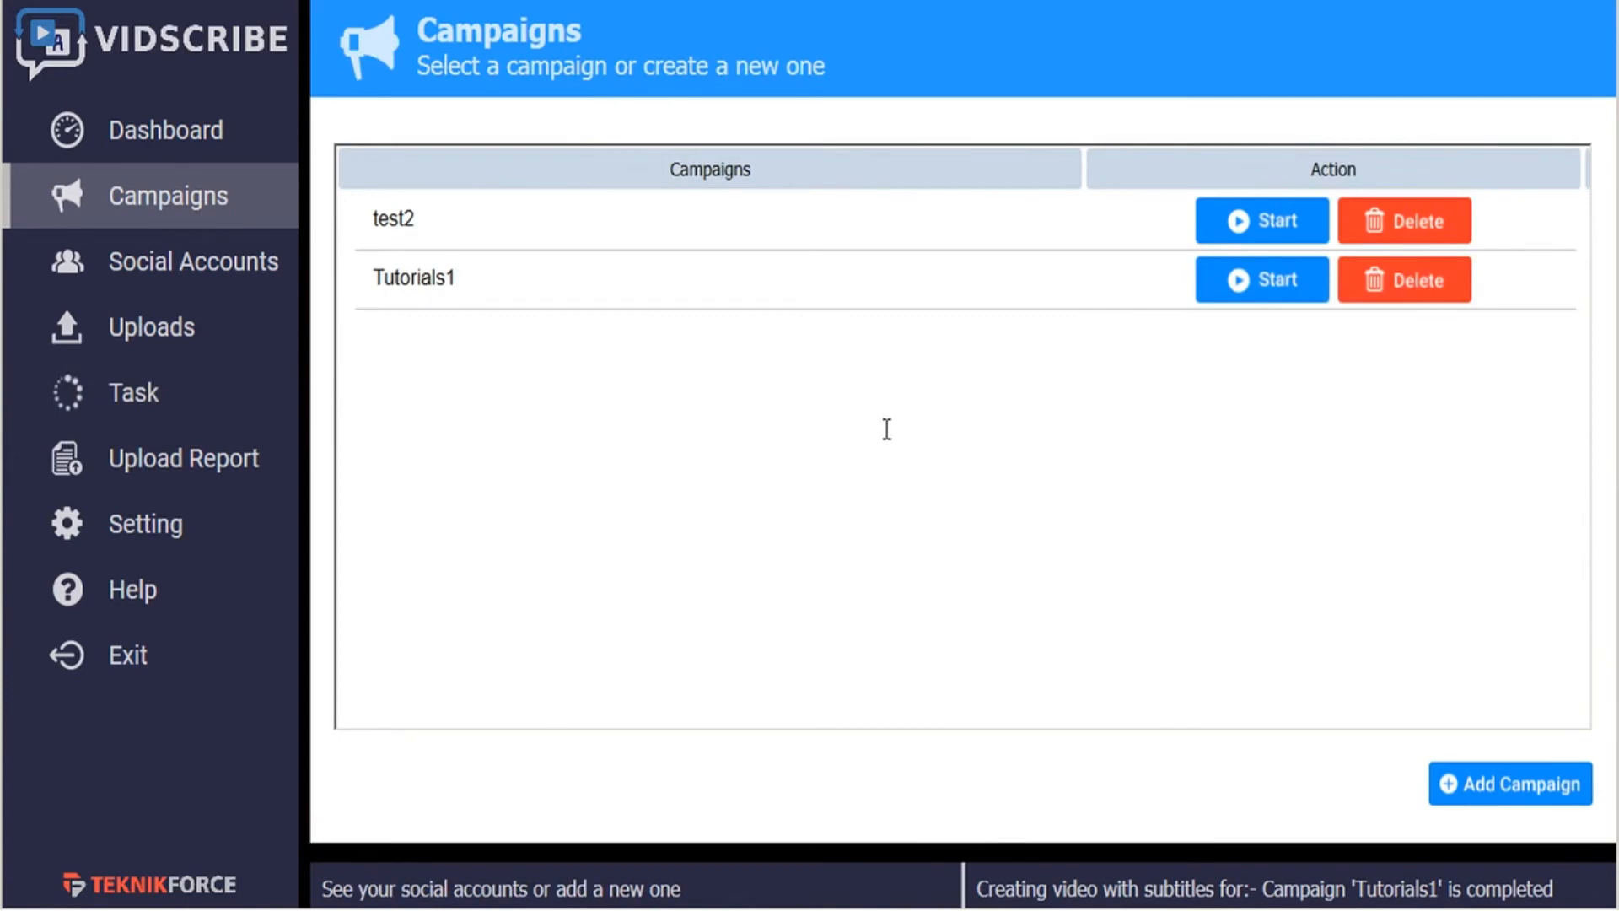
pyautogui.click(1262, 287)
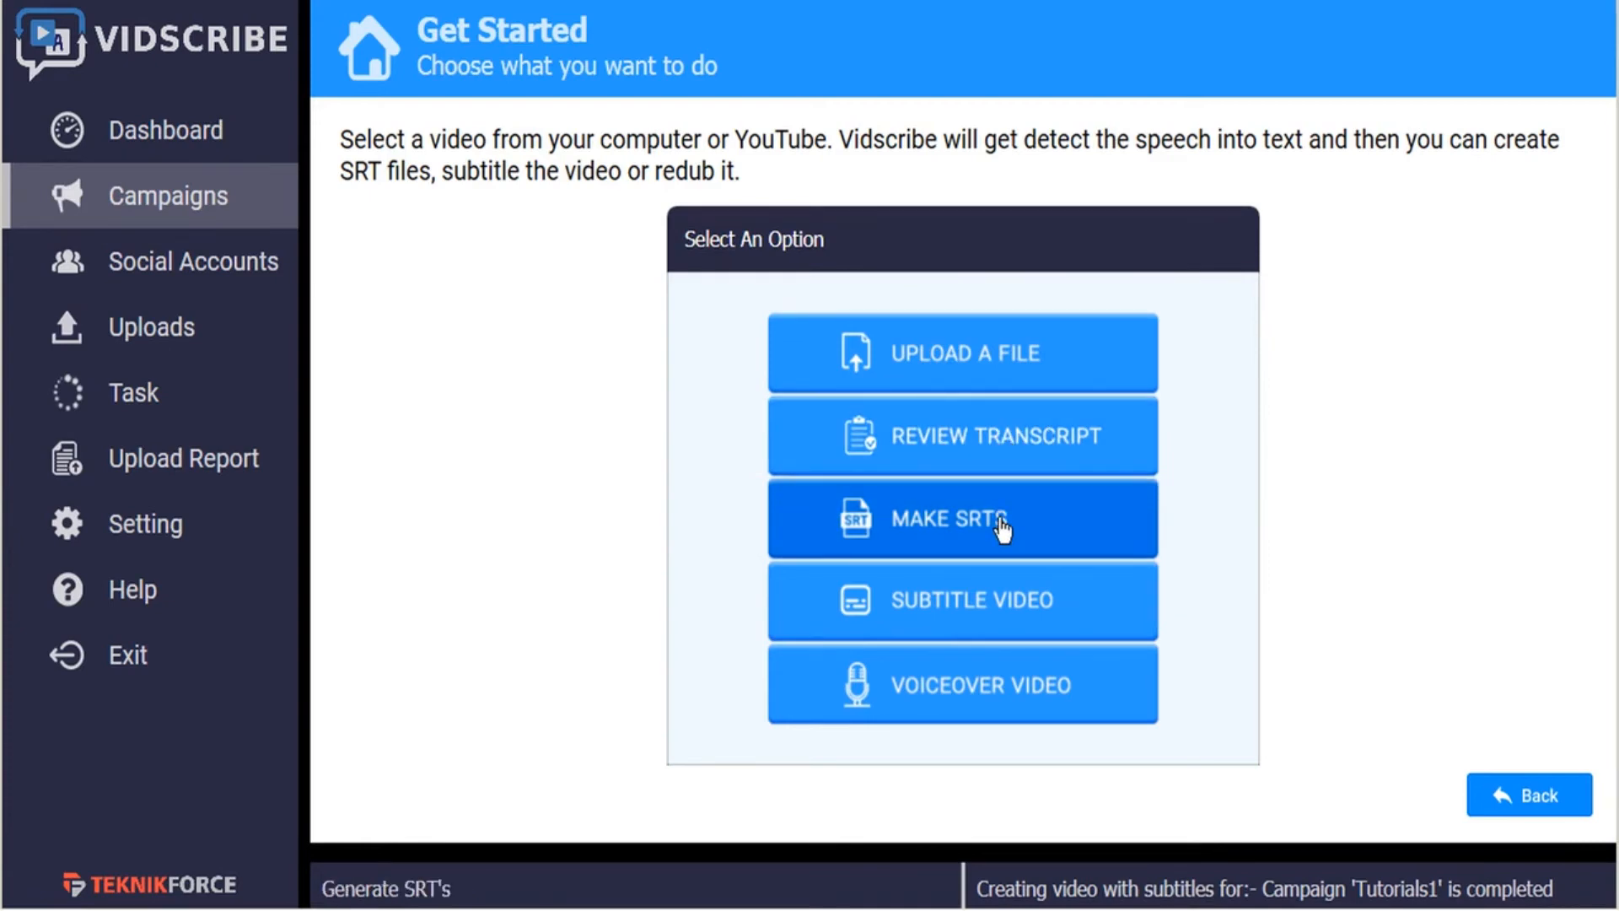
pyautogui.click(982, 693)
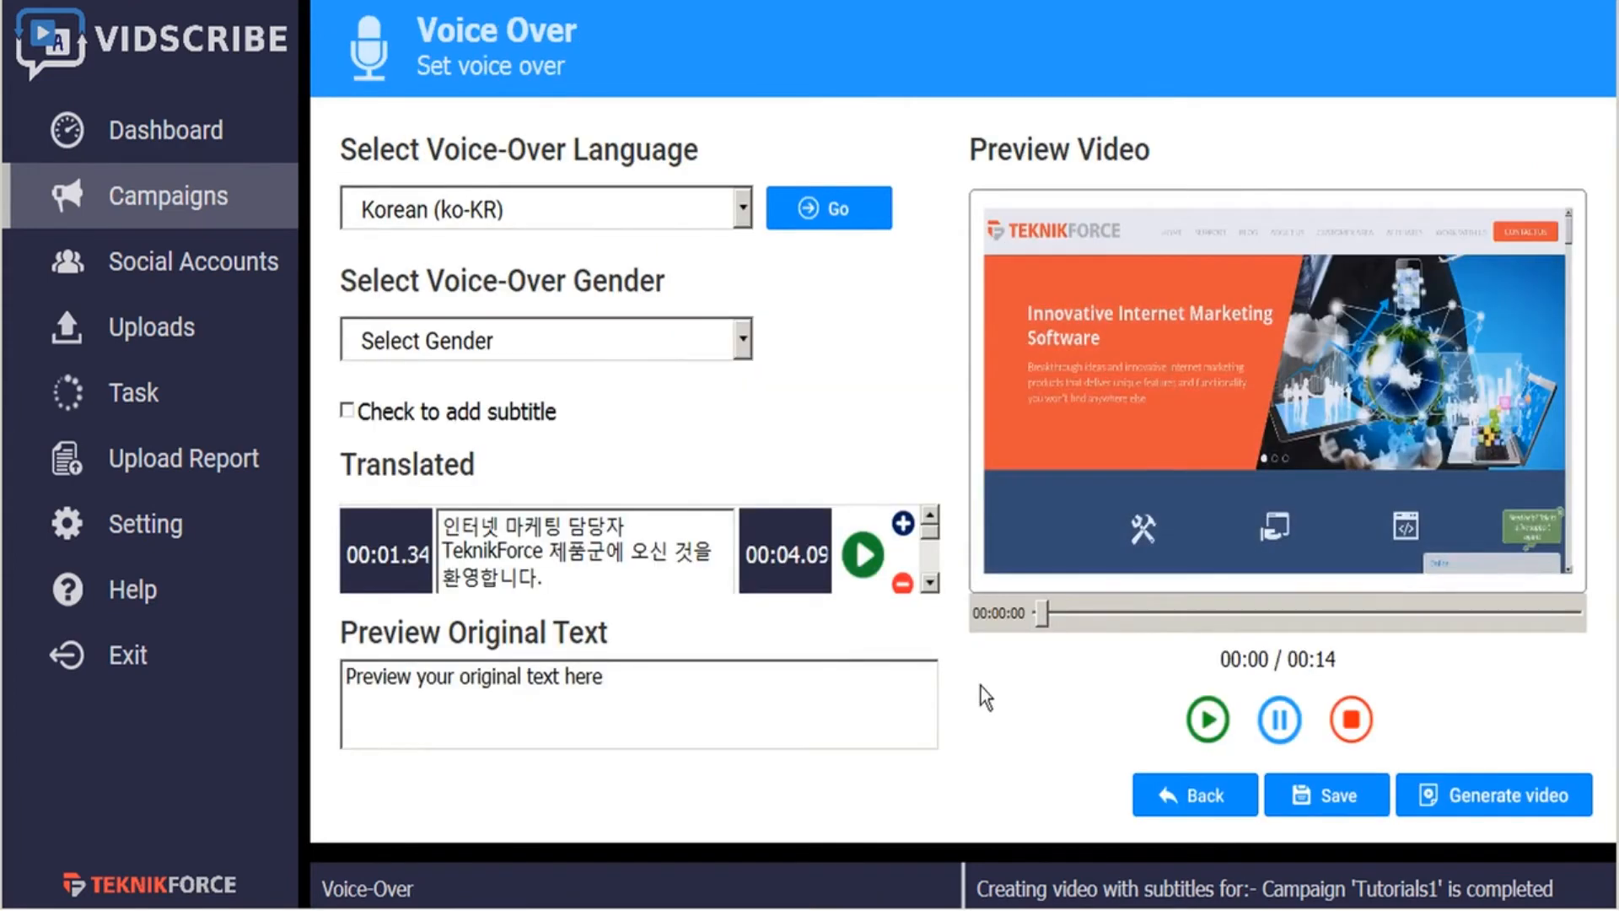
# - Examine the available voice-over languages and the voice genders offered for Korean, keeping Korean selected
pyautogui.click(743, 218)
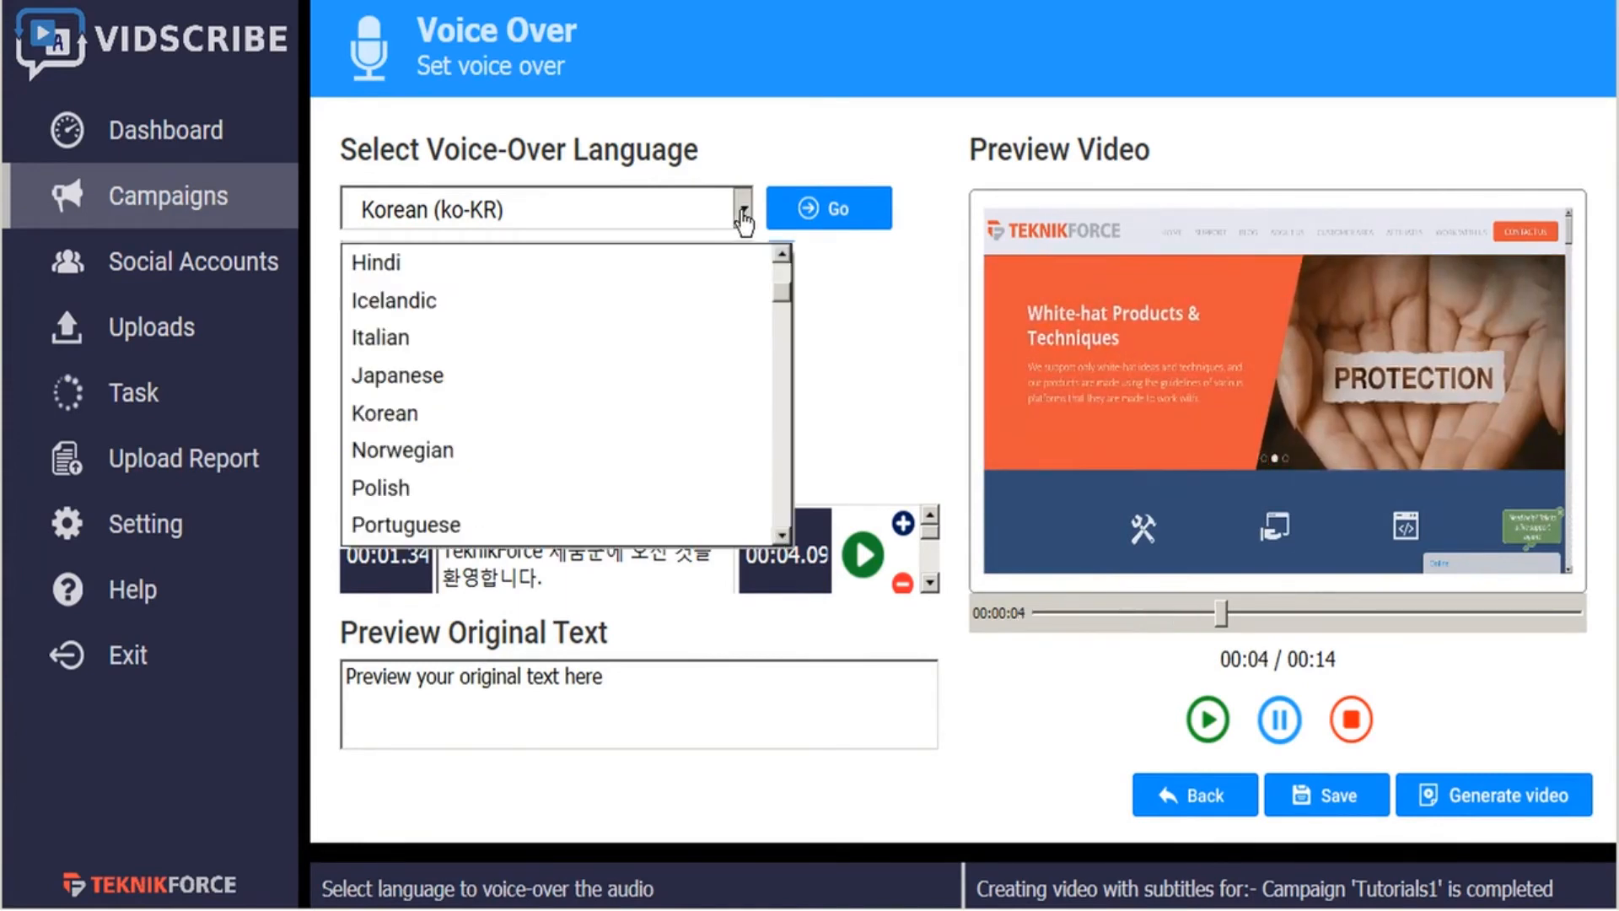
pyautogui.click(743, 217)
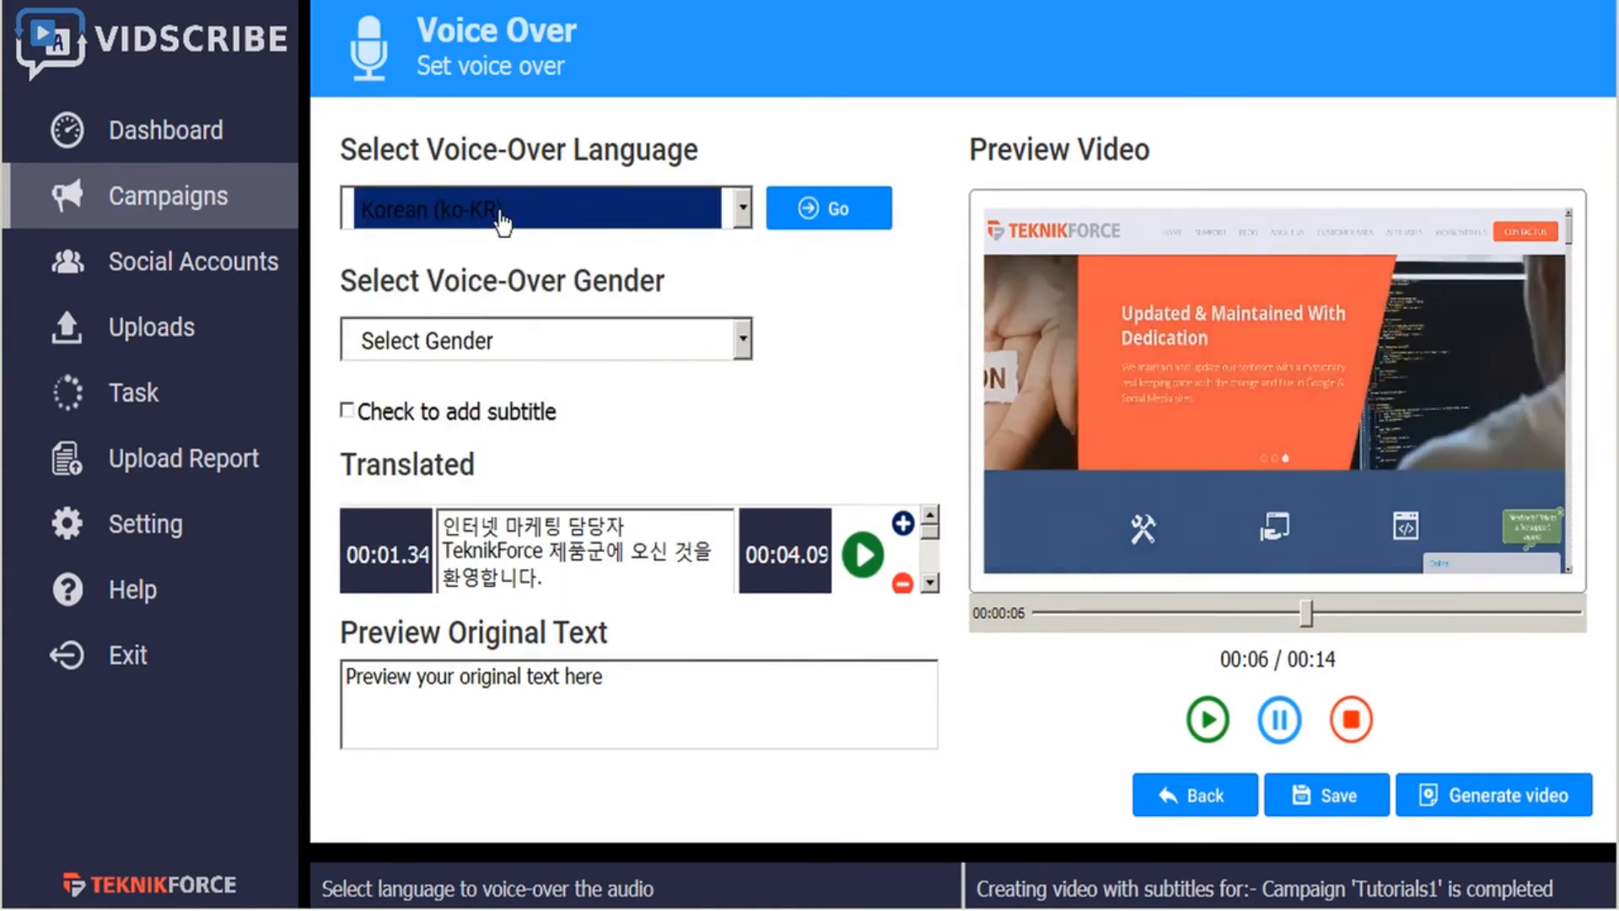
pyautogui.click(745, 215)
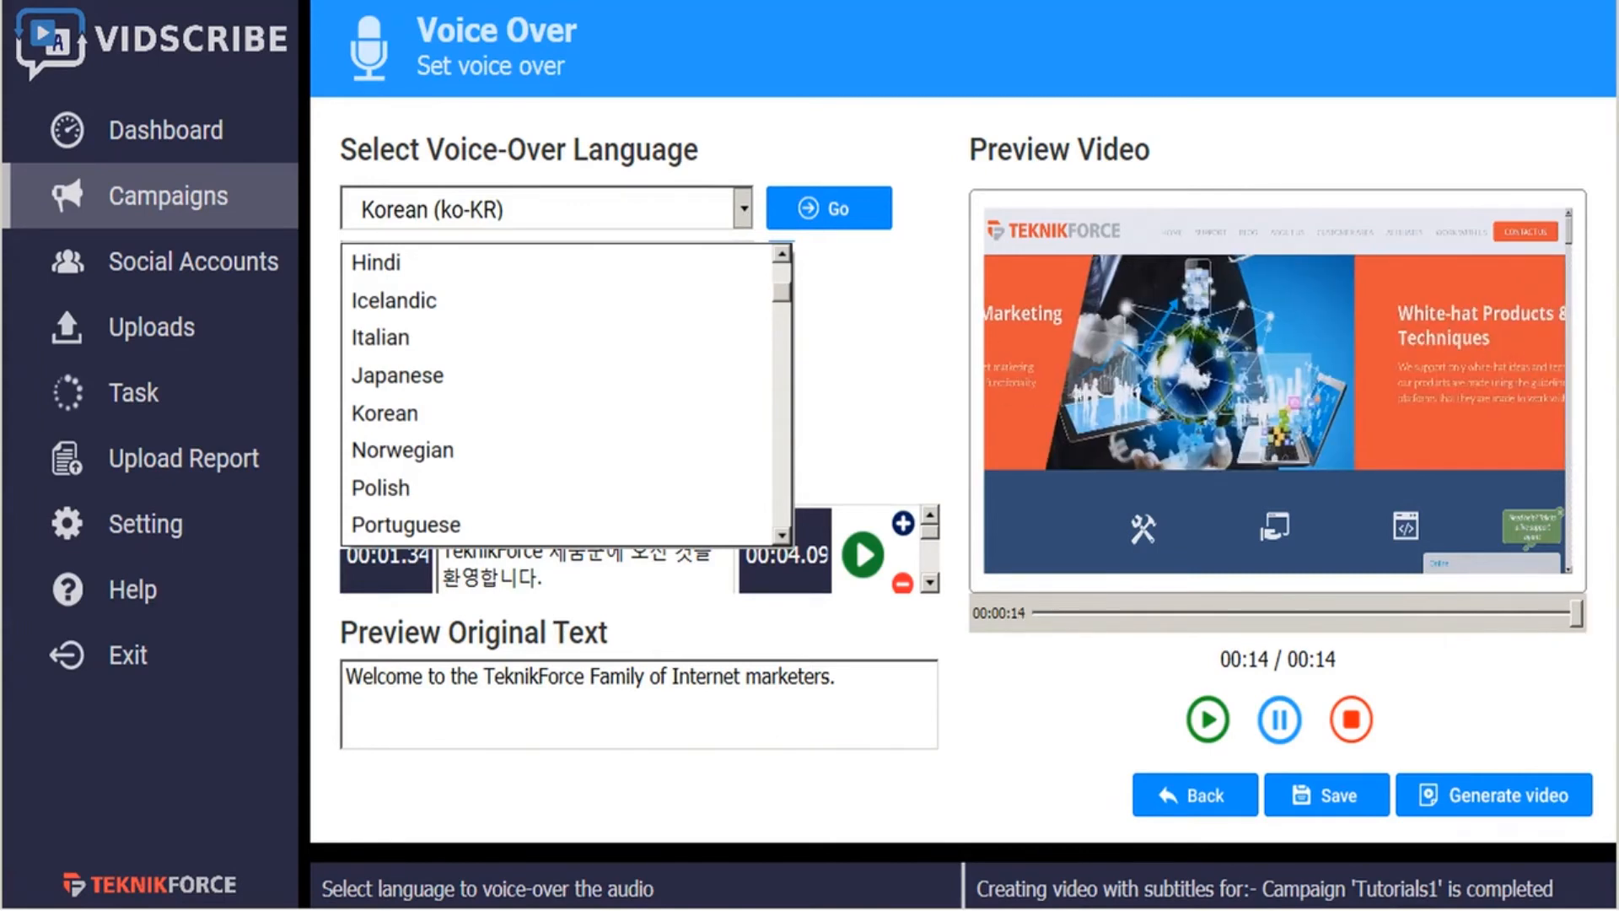
pyautogui.click(859, 305)
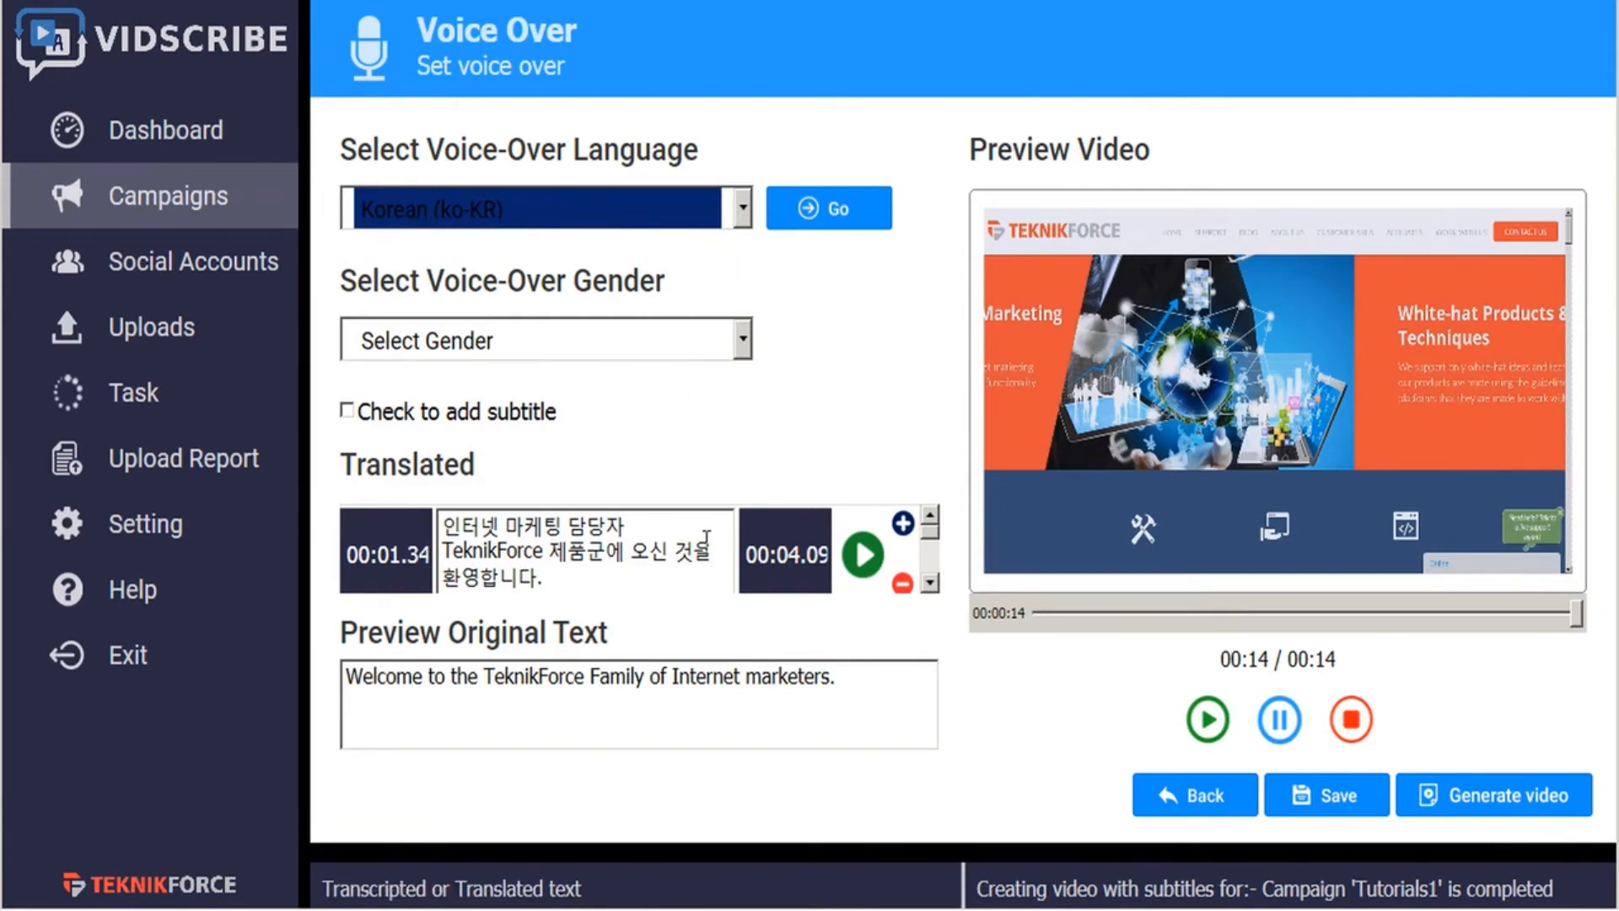
pyautogui.click(739, 340)
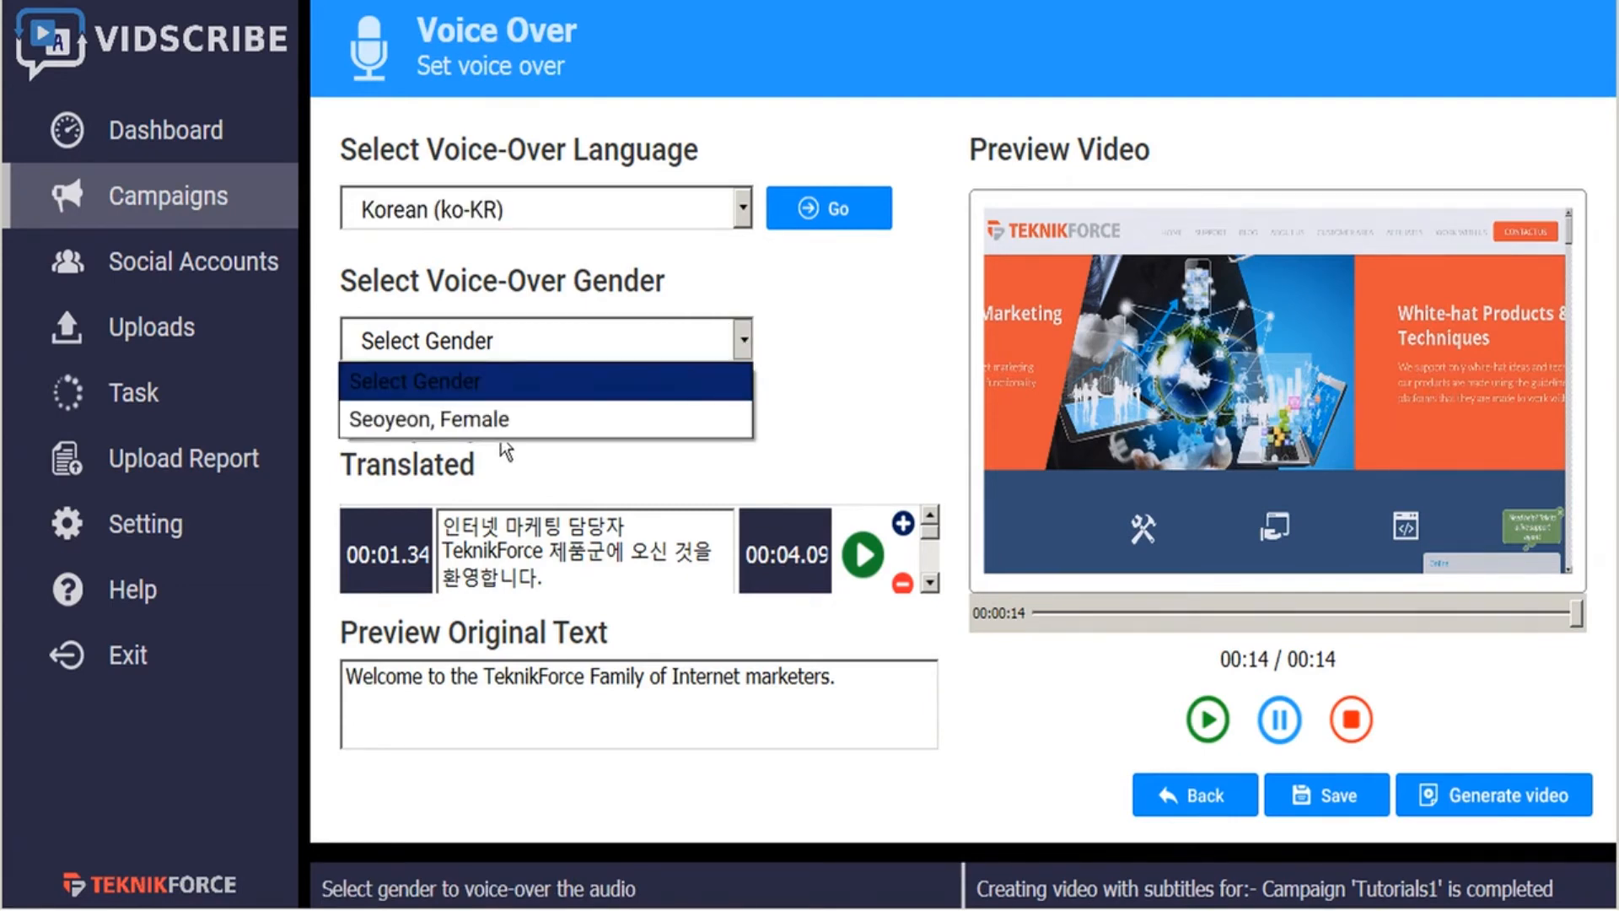
pyautogui.click(711, 257)
# - Try Russian (ru-RU) as the voice-over language, check its voice genders, and restore Korean (ko-KR)
pyautogui.click(742, 211)
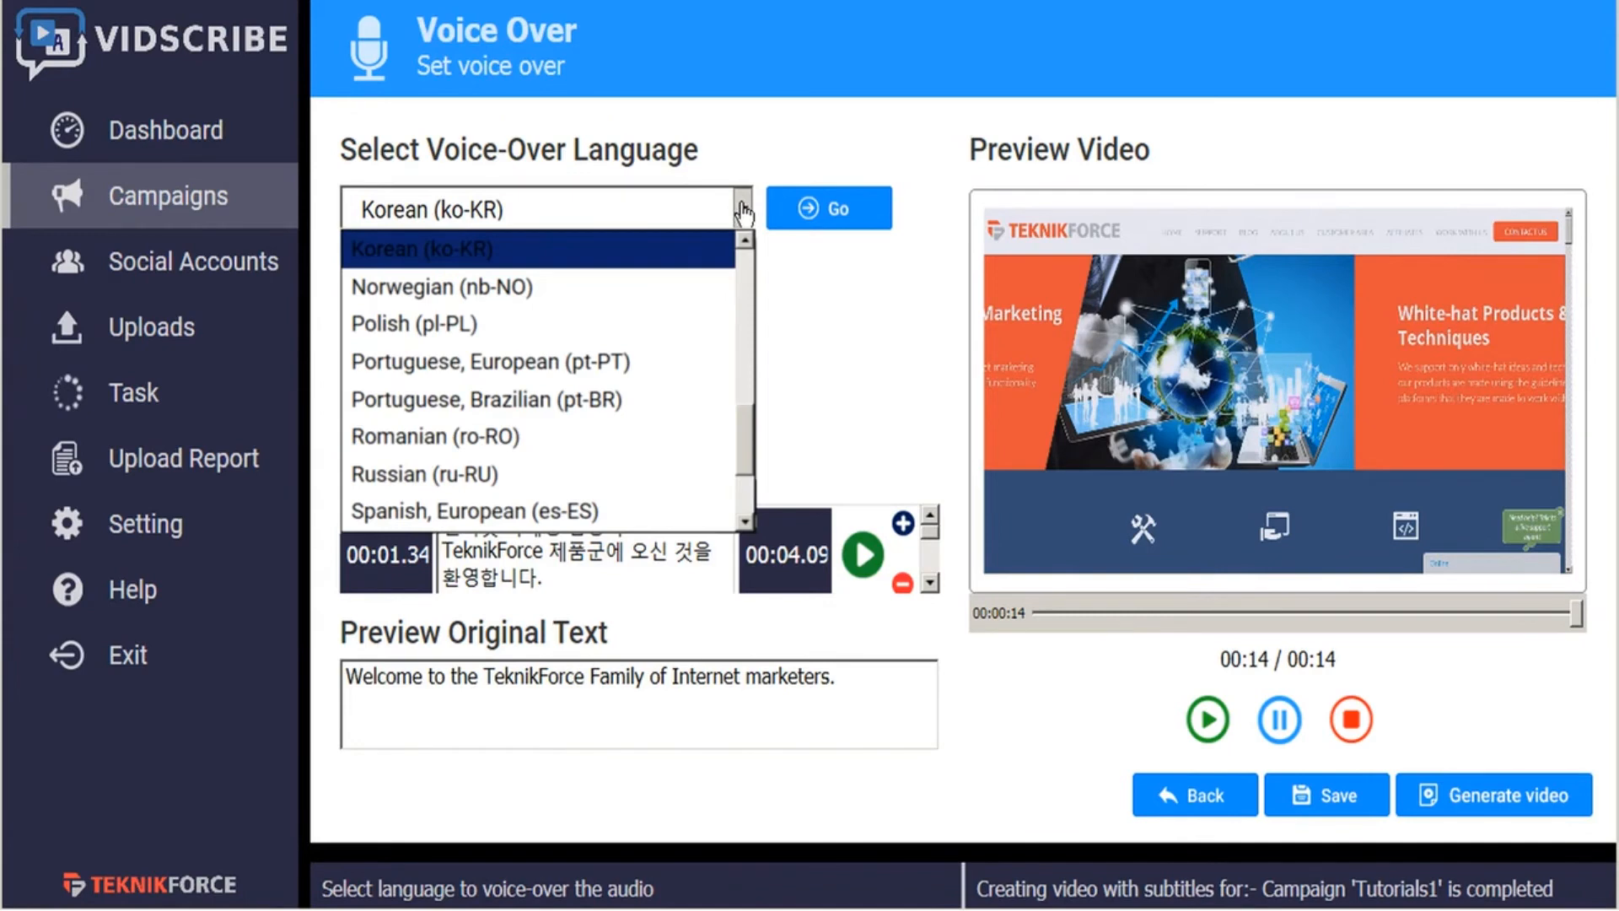
pyautogui.click(456, 474)
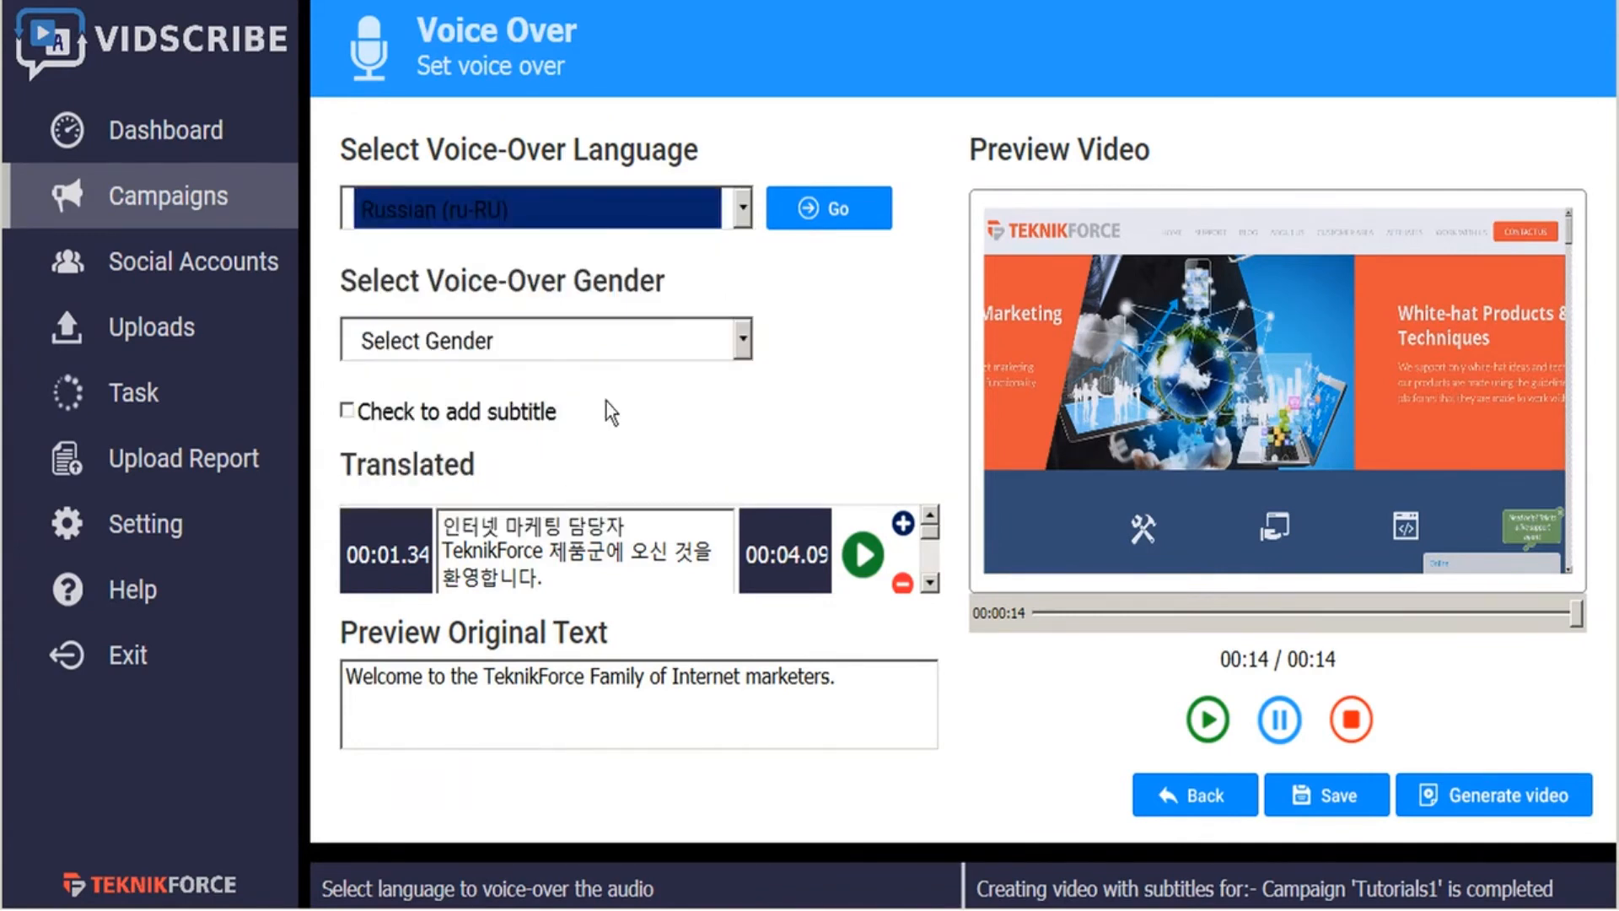
pyautogui.click(742, 340)
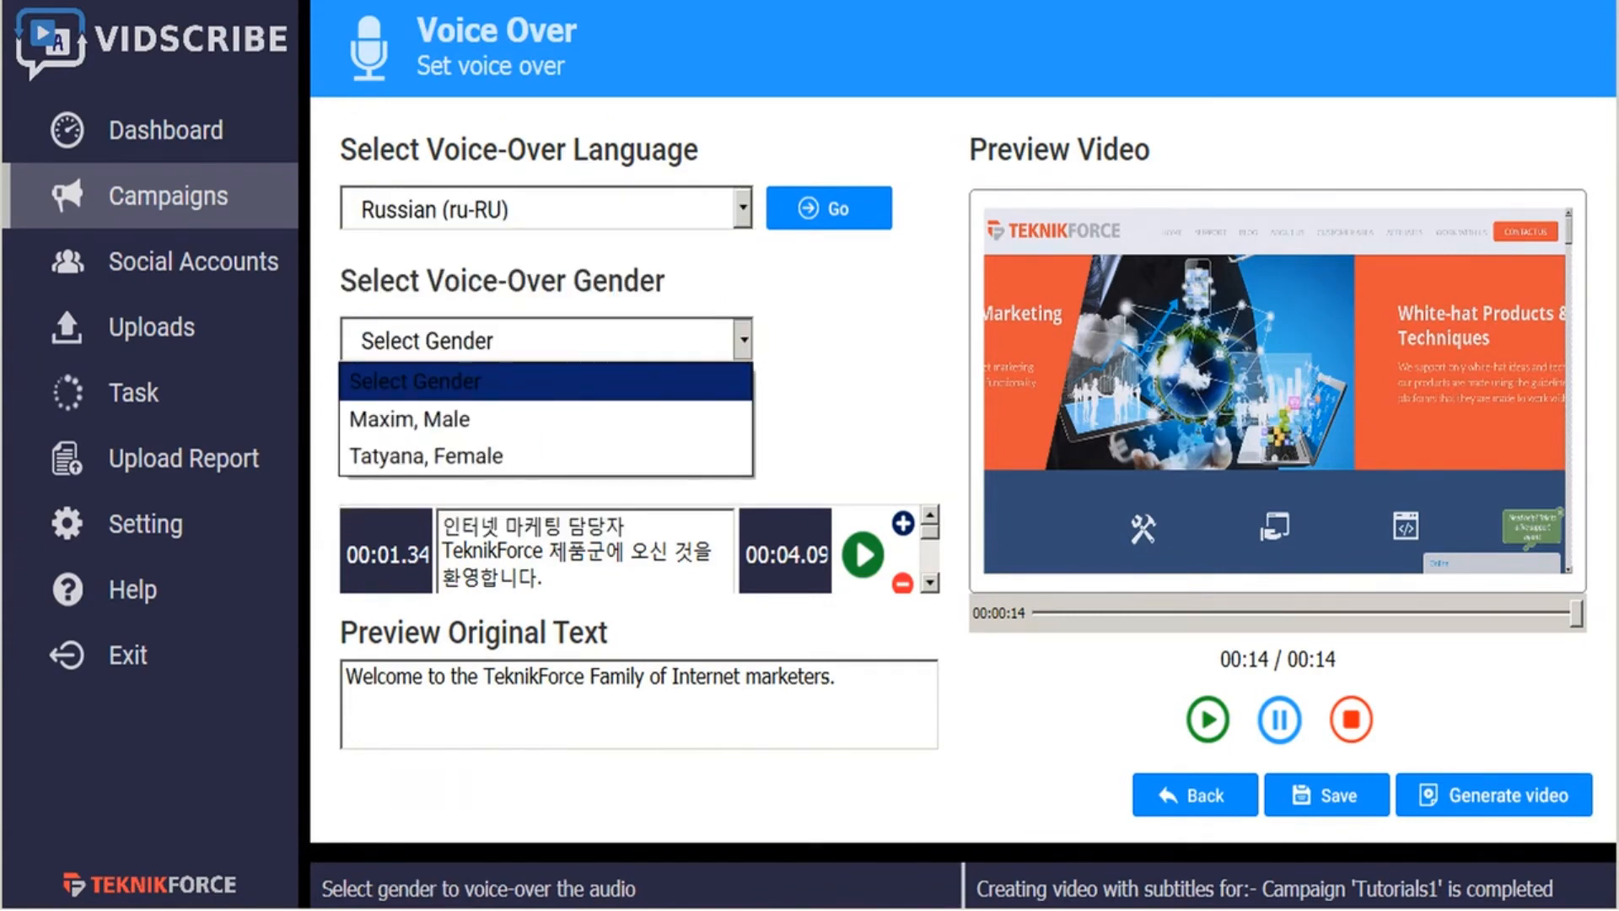
pyautogui.click(735, 212)
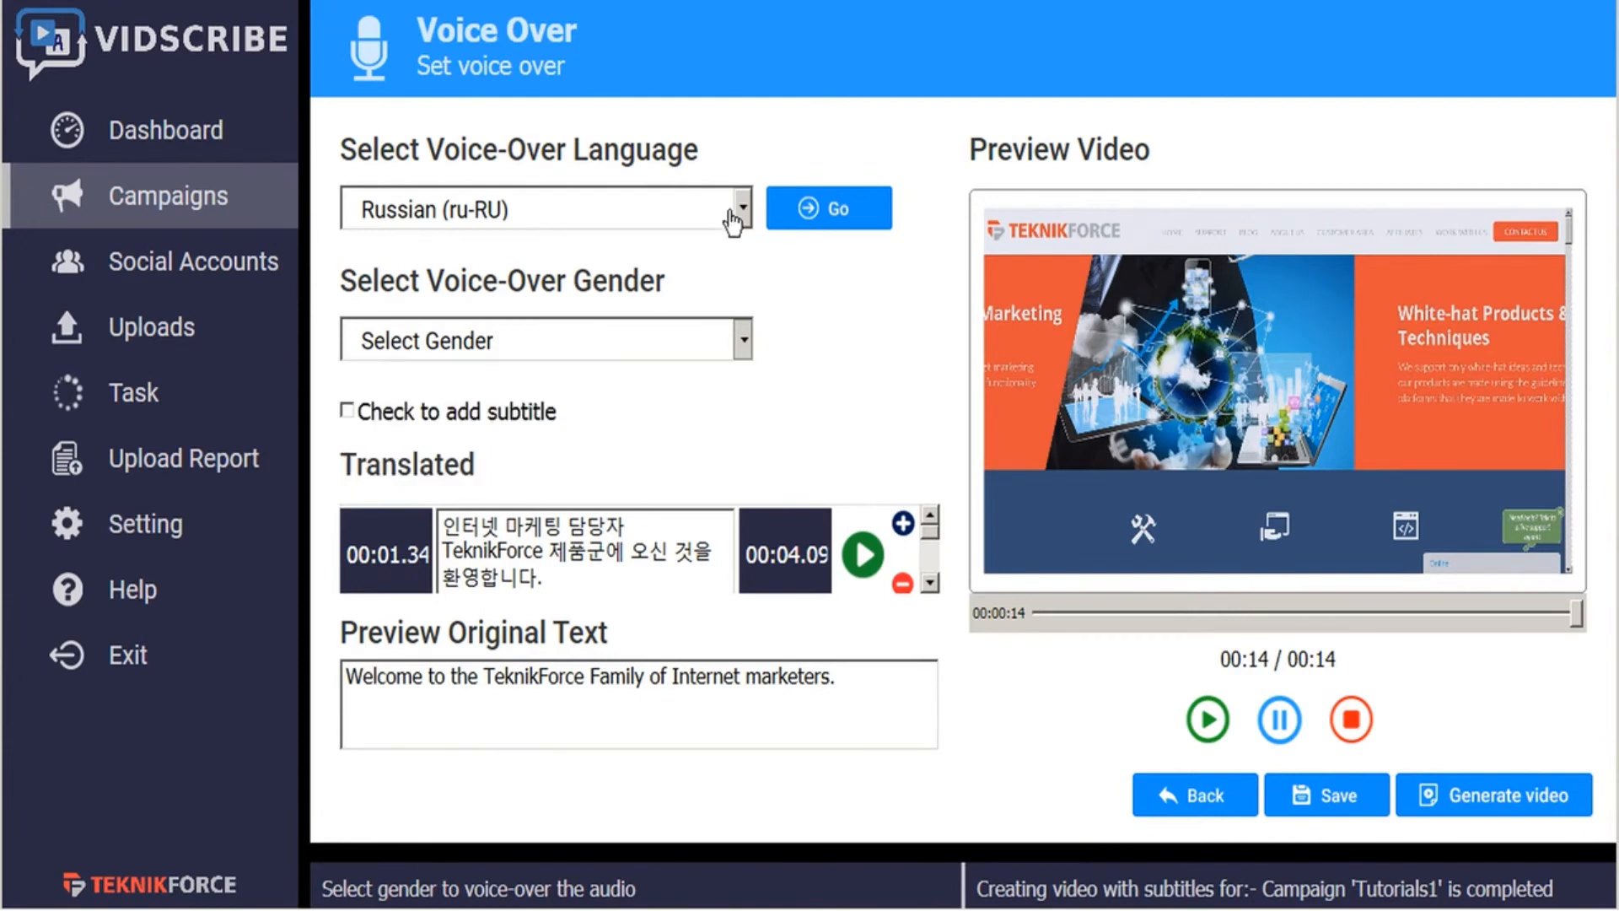
pyautogui.click(745, 213)
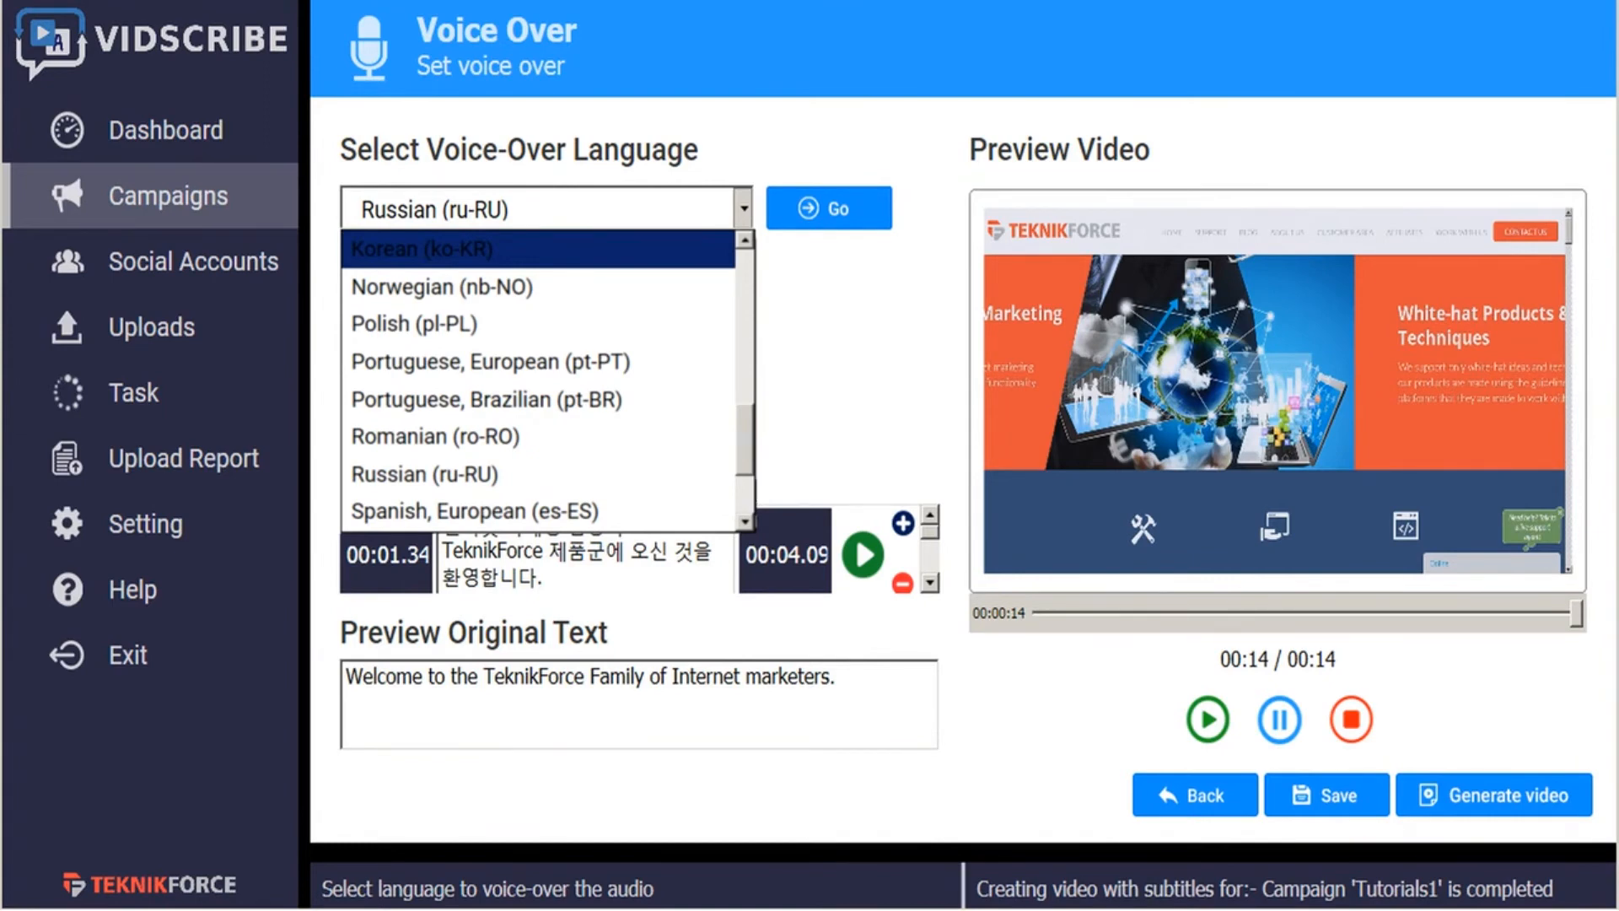
pyautogui.press('Return')
# - Set the Korean voice-over to "Seoyeon, Female" and enable adding subtitles
pyautogui.click(740, 342)
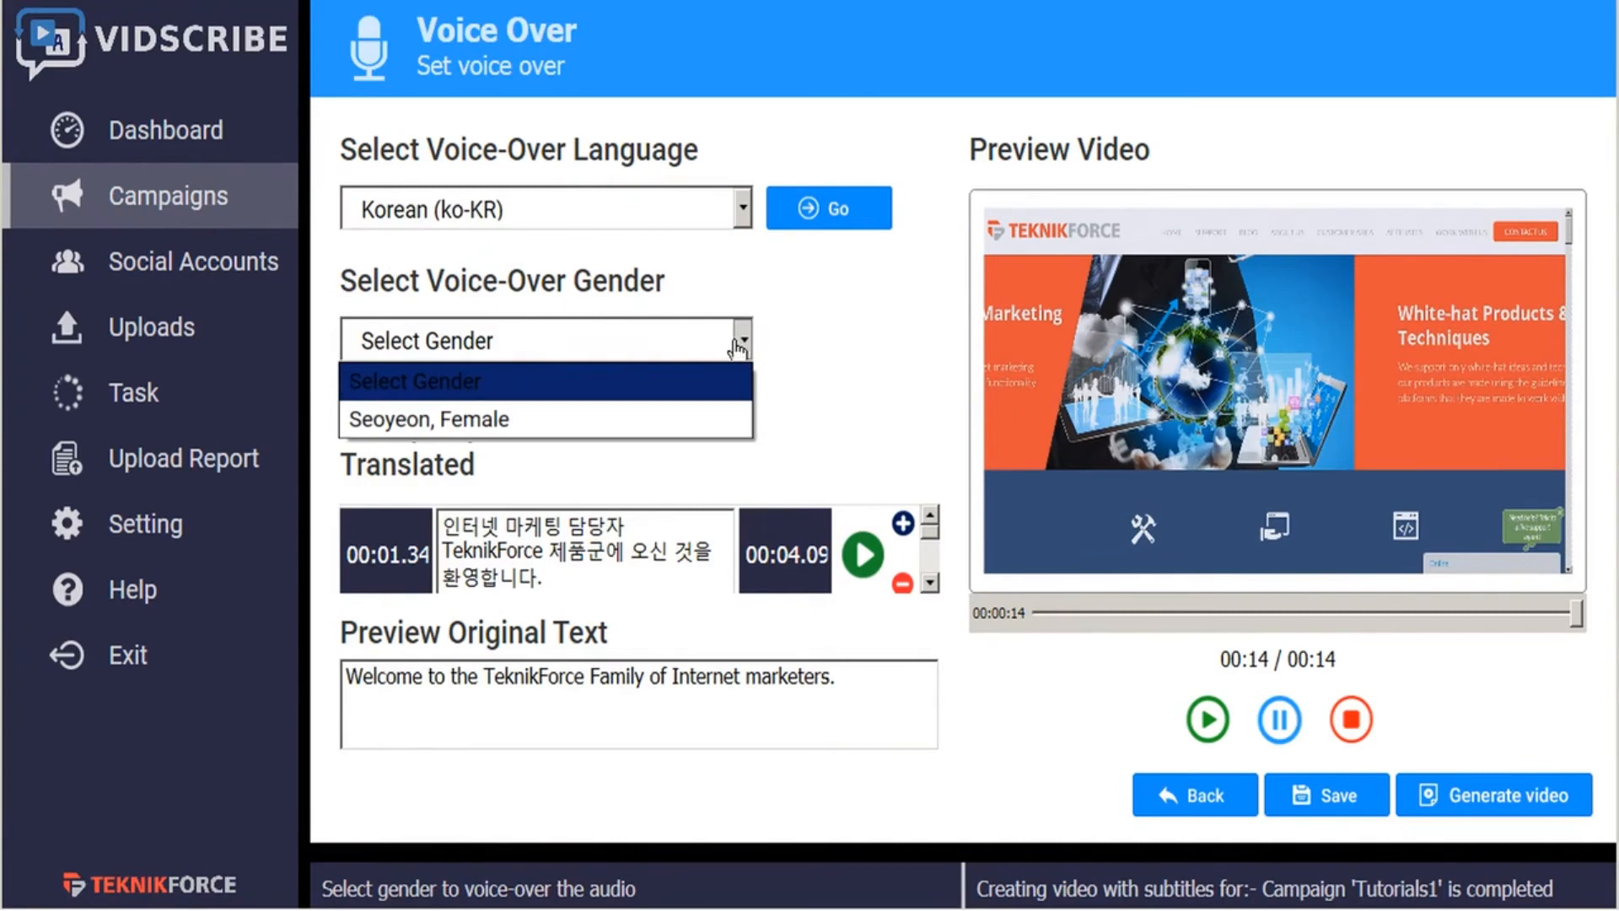
pyautogui.click(555, 426)
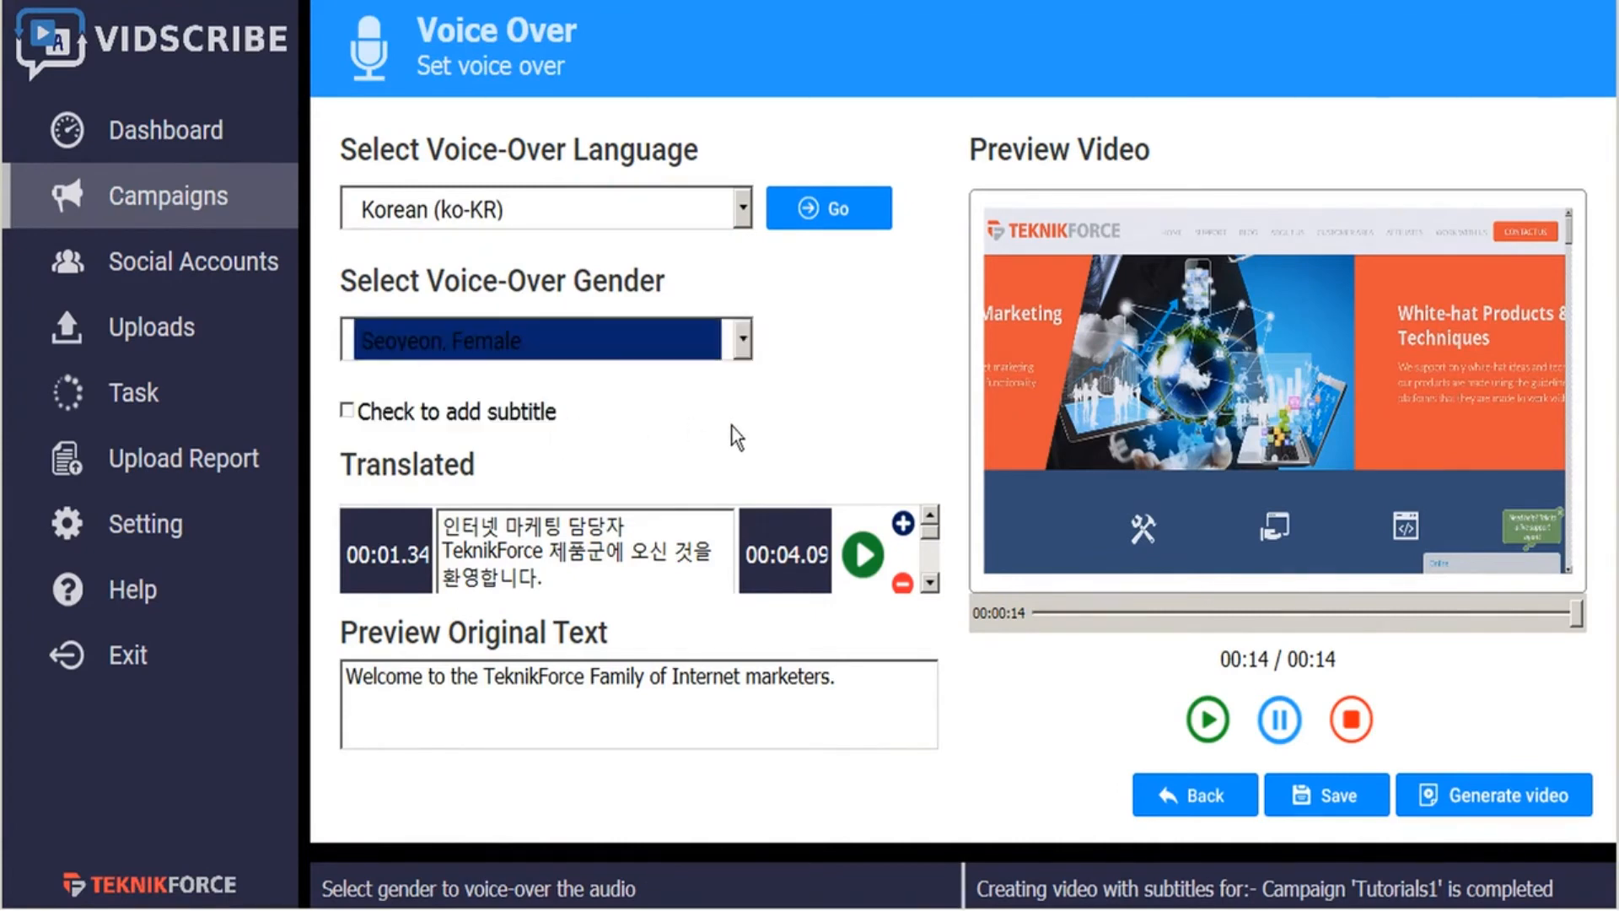
pyautogui.click(347, 412)
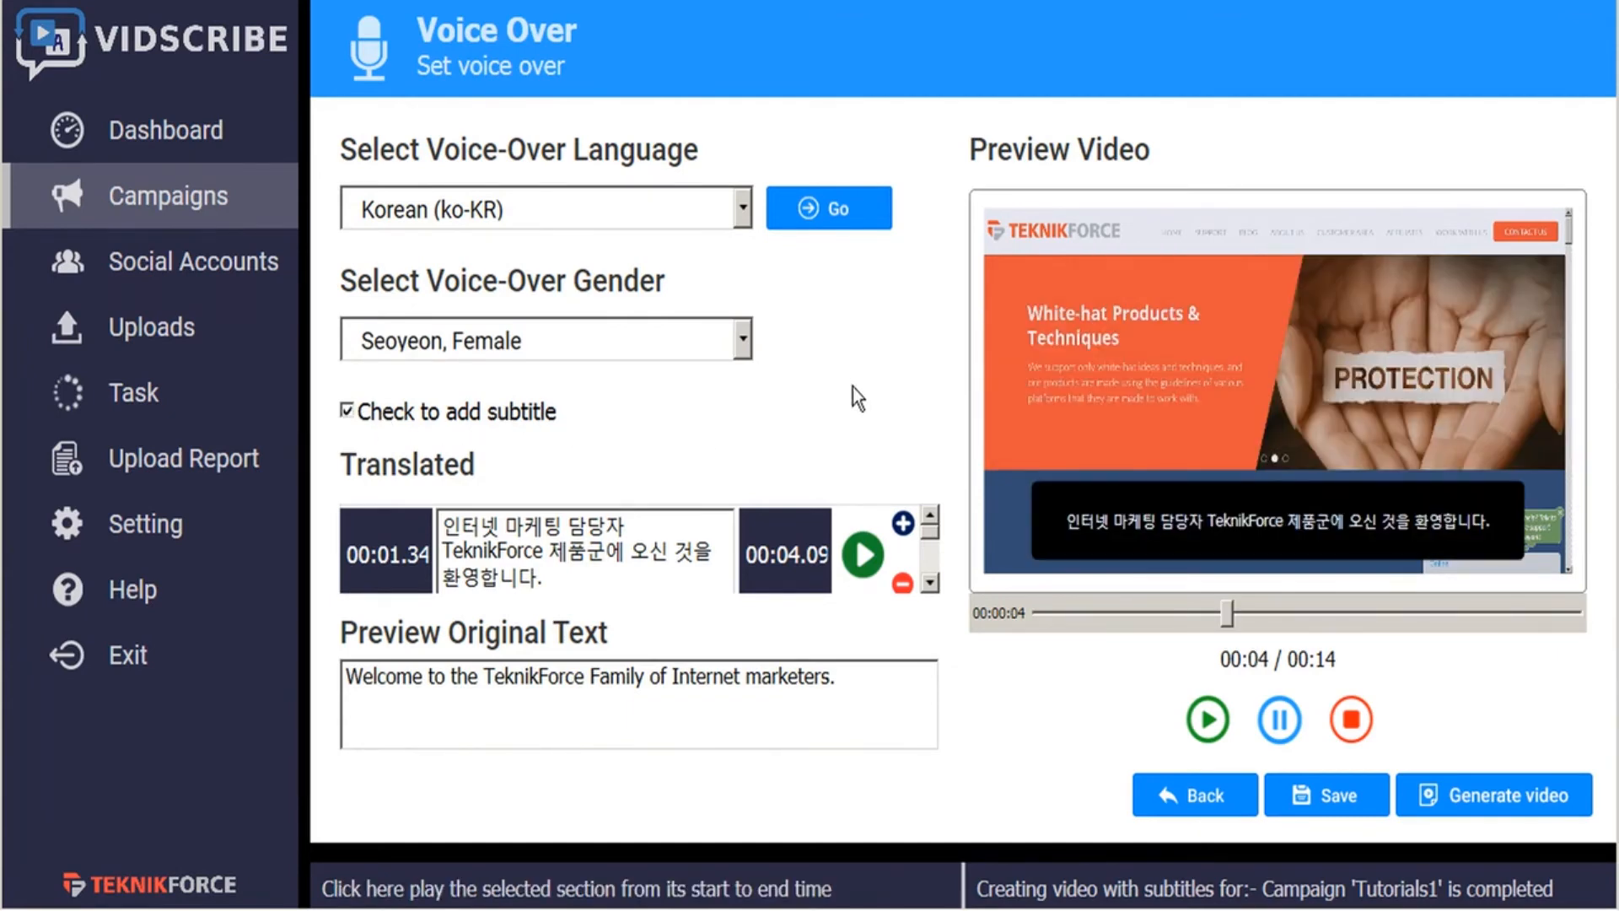
# - Generate the Korean voice-over video as "welcome korean subtitles VO.mp4" in the OBS recordings folder
pyautogui.click(1319, 797)
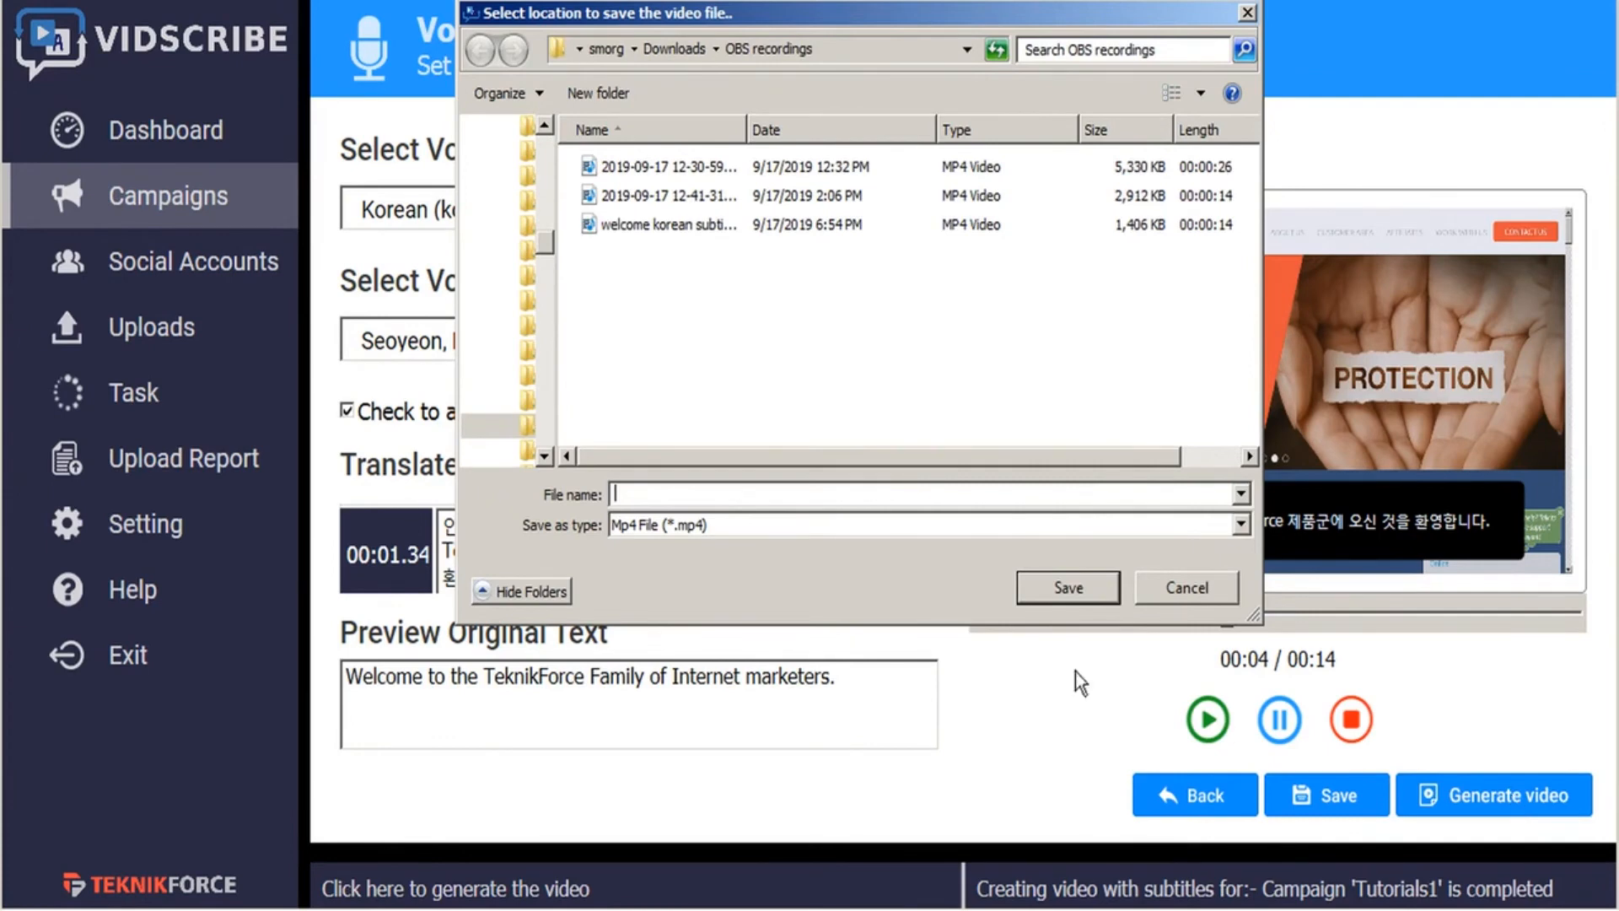
pyautogui.click(688, 225)
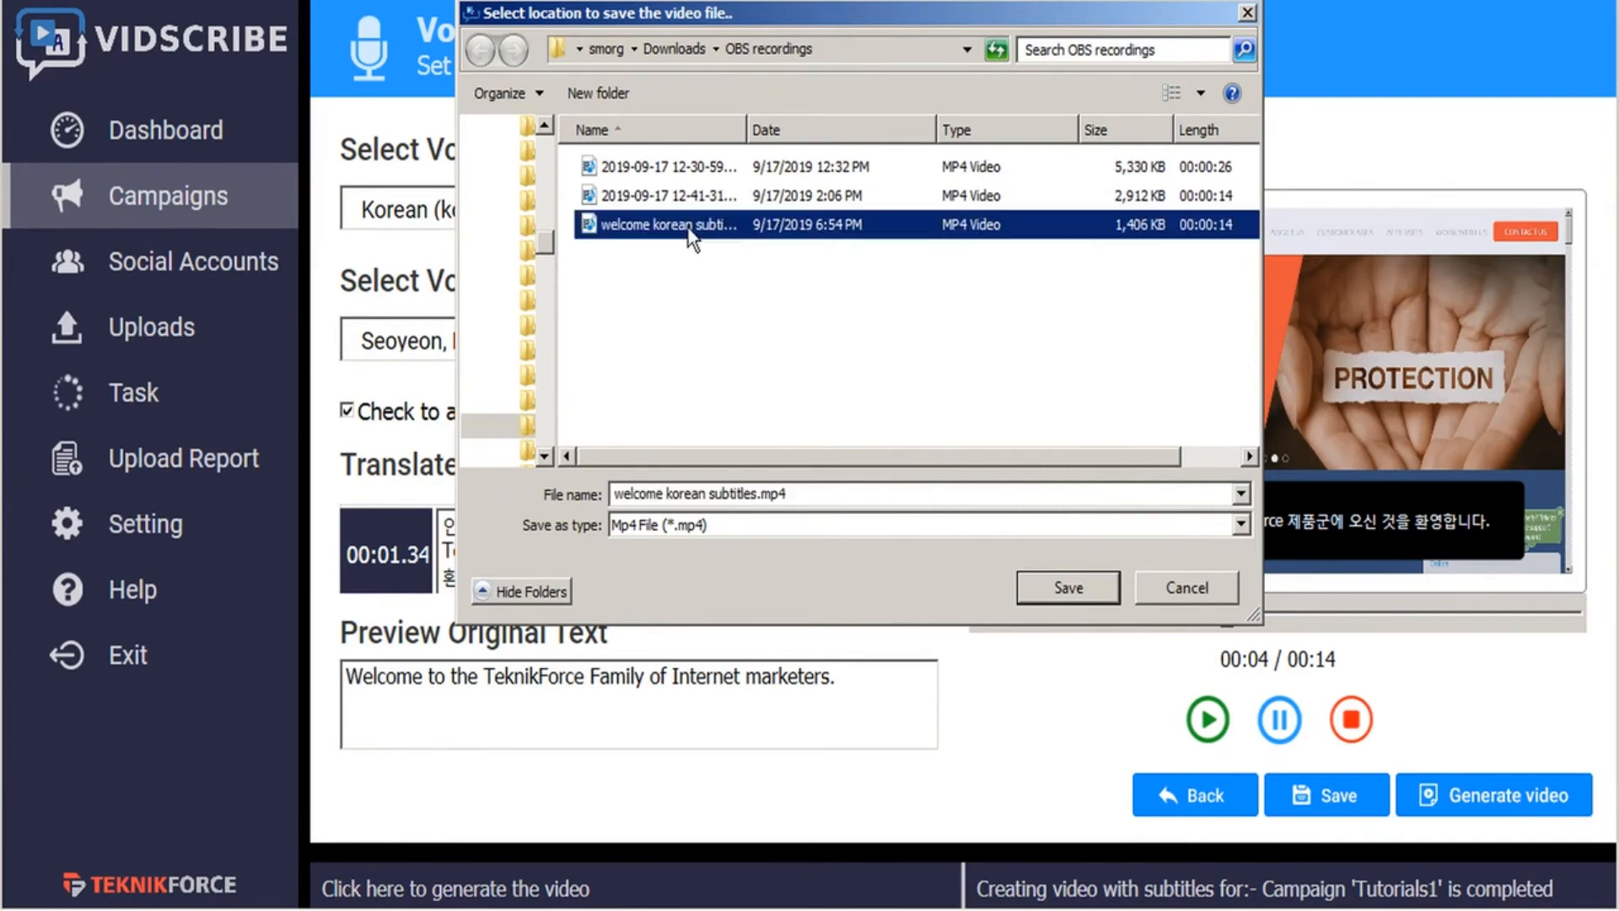
pyautogui.click(756, 494)
pyautogui.click(756, 494)
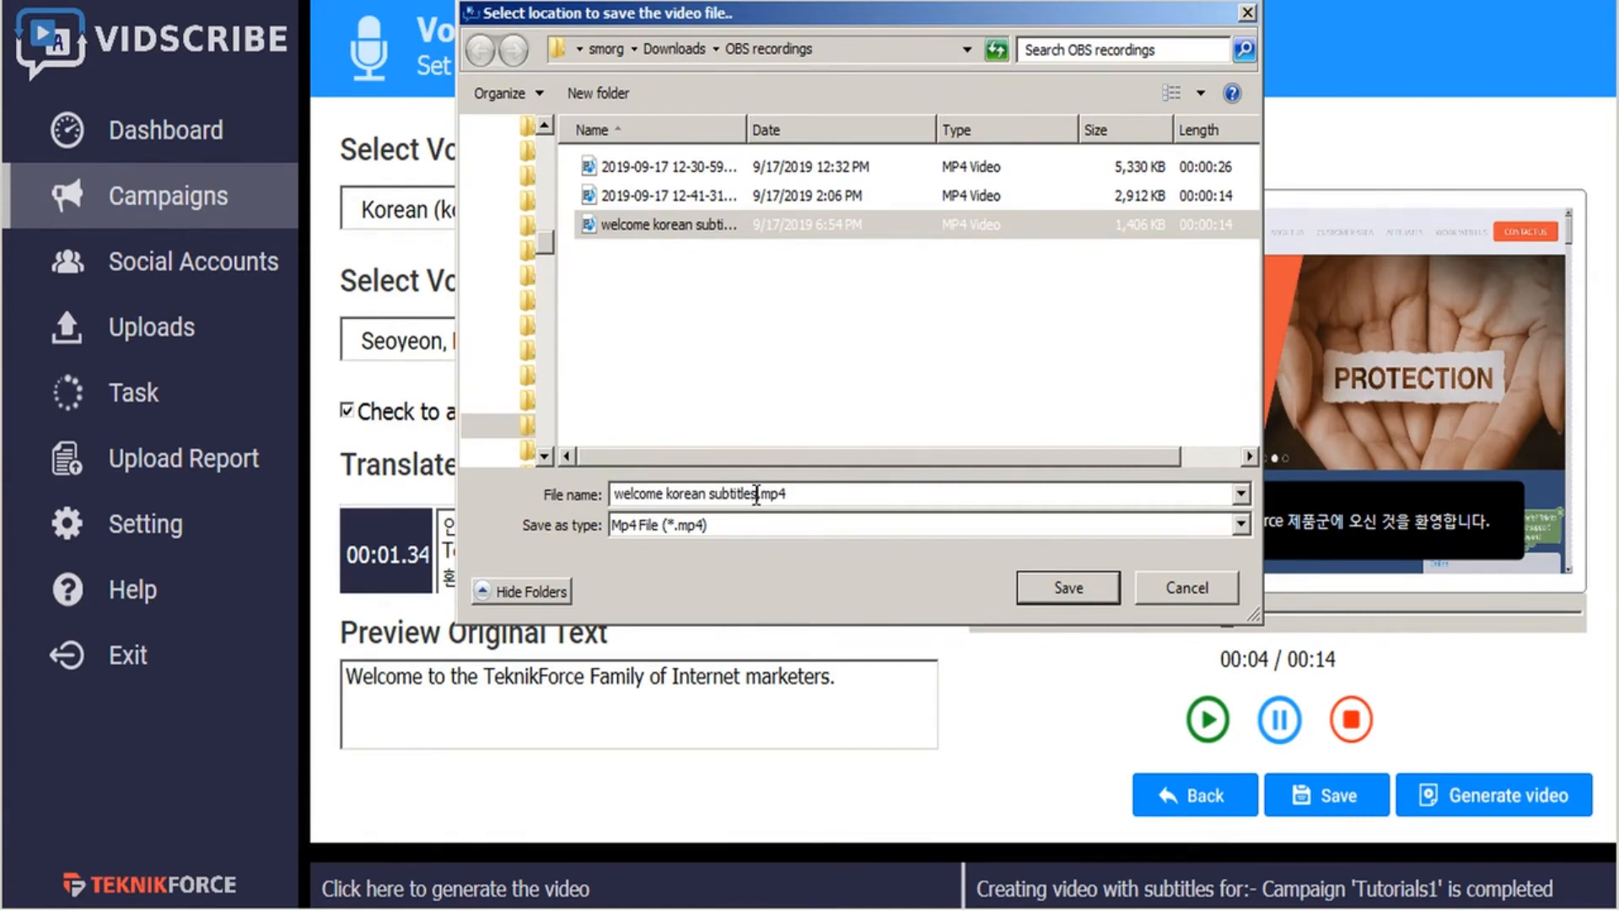
pyautogui.write('VO')
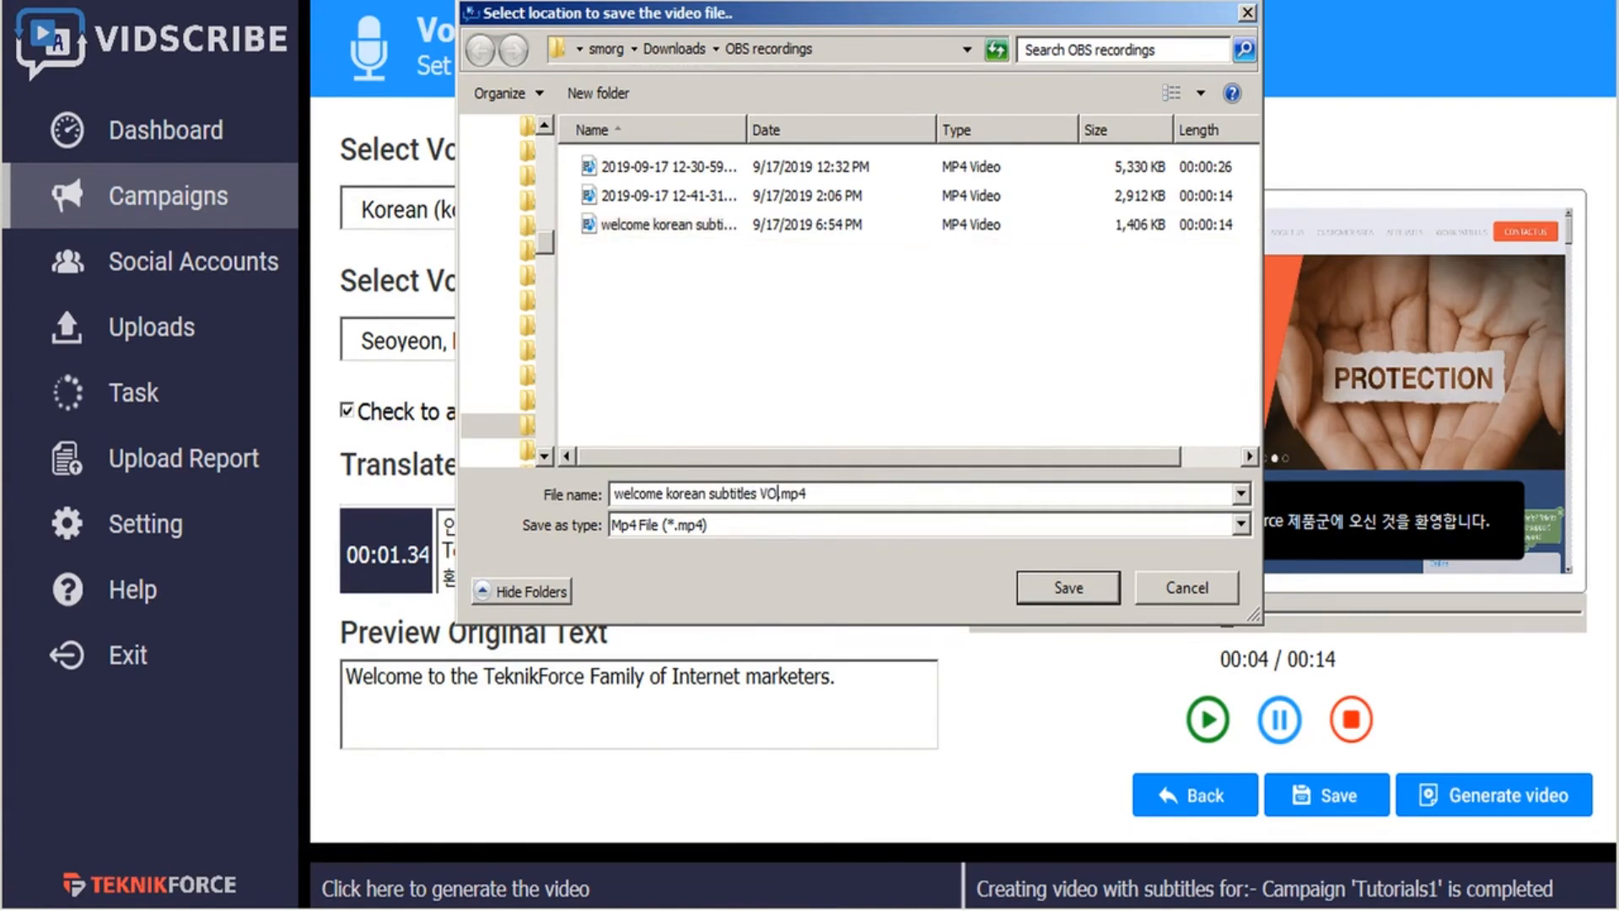
pyautogui.click(1042, 589)
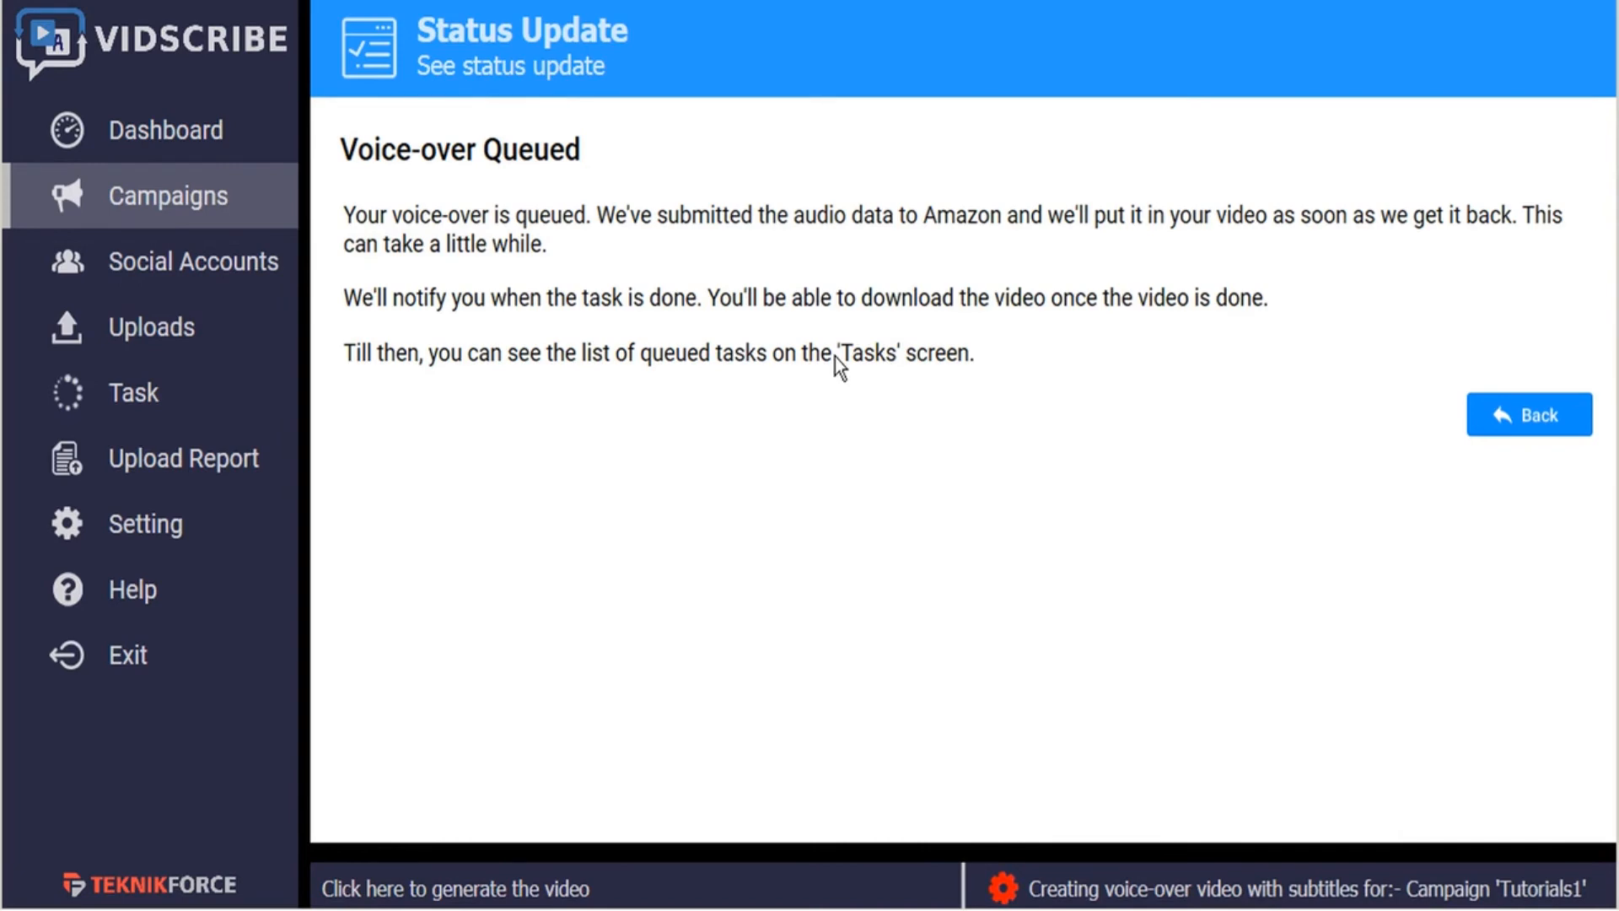
# - Check the campaign tasks for the Tutorials1 voice-over job, refresh the list, and open the finished video
pyautogui.click(128, 405)
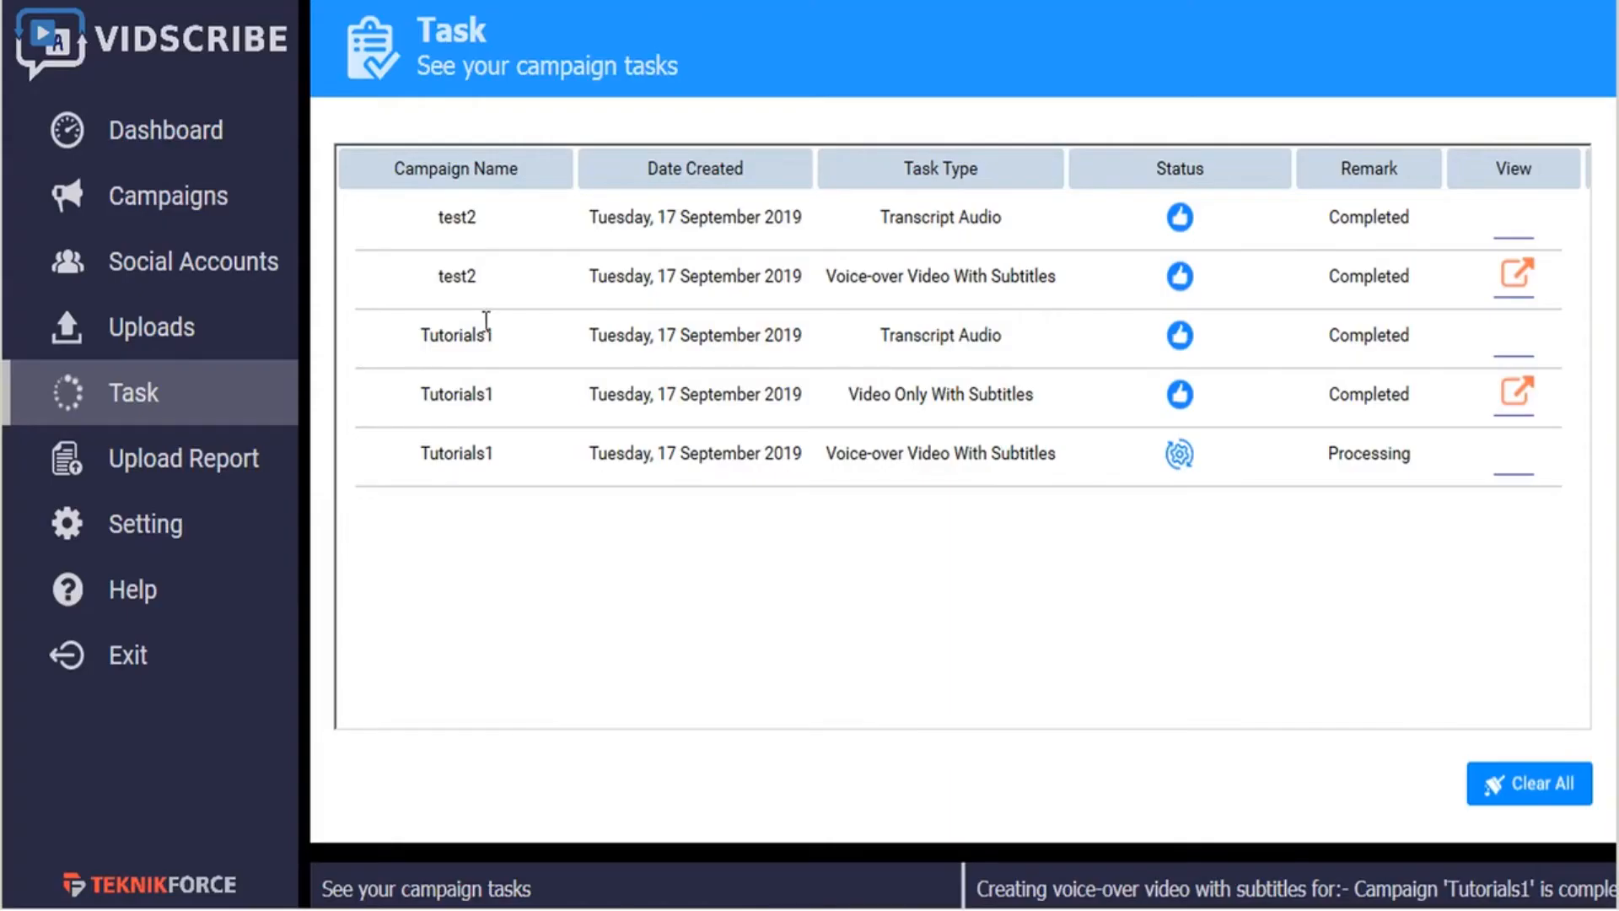
pyautogui.click(149, 396)
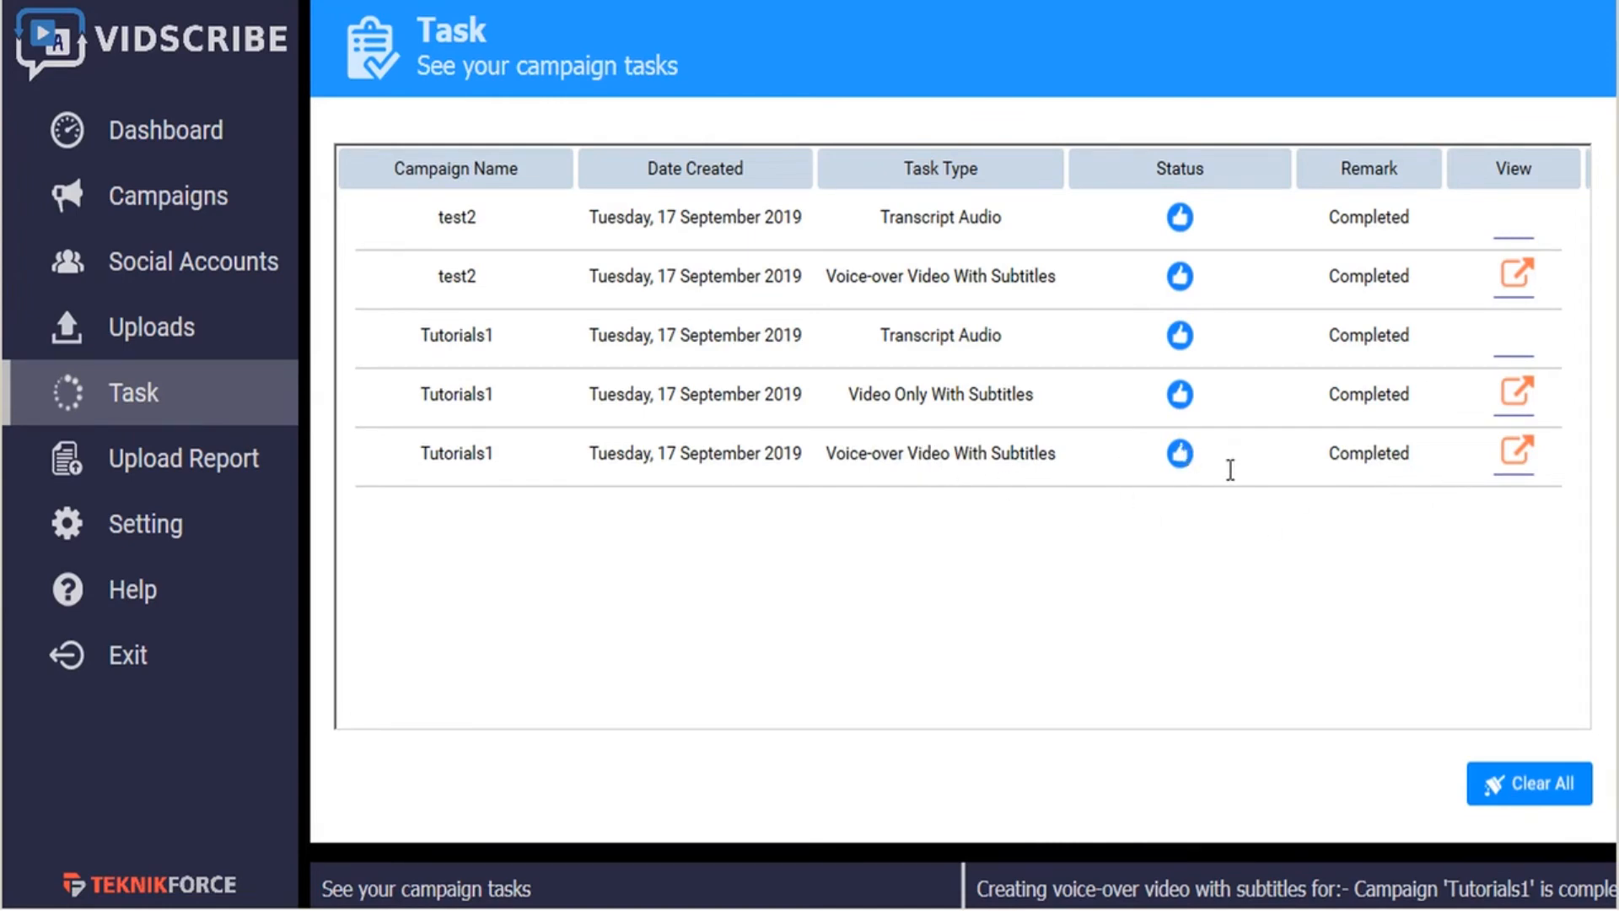
pyautogui.click(1516, 456)
# - Choose "welcome korean subtitles VO.mp4" from the Tutorials1 campaign for uploading and pause its preview
pyautogui.click(167, 336)
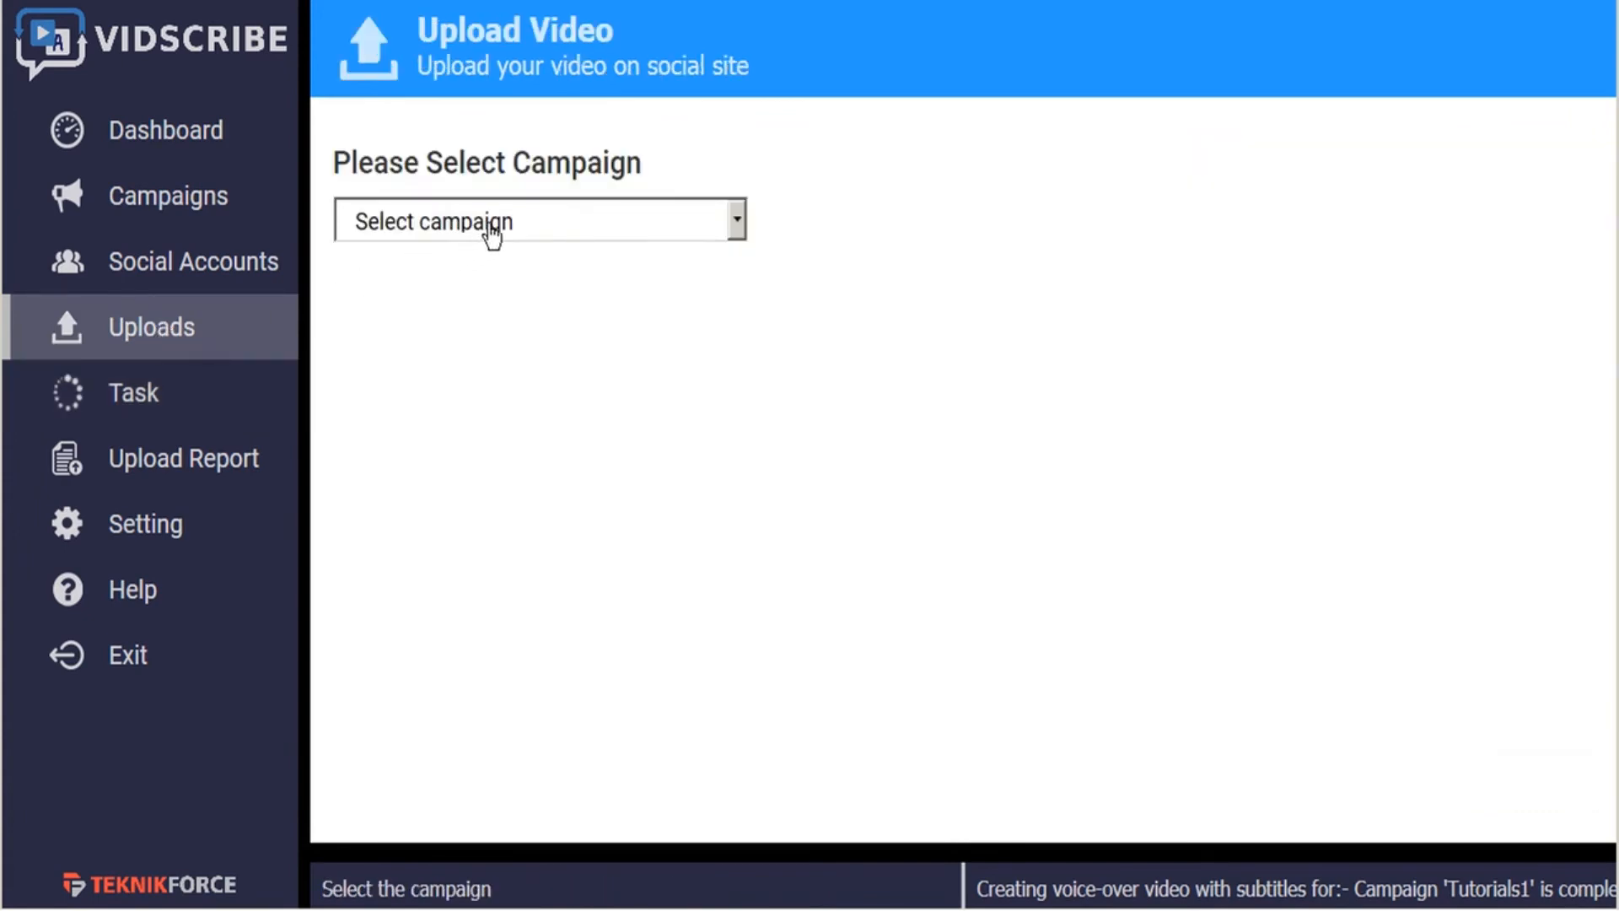
pyautogui.click(585, 227)
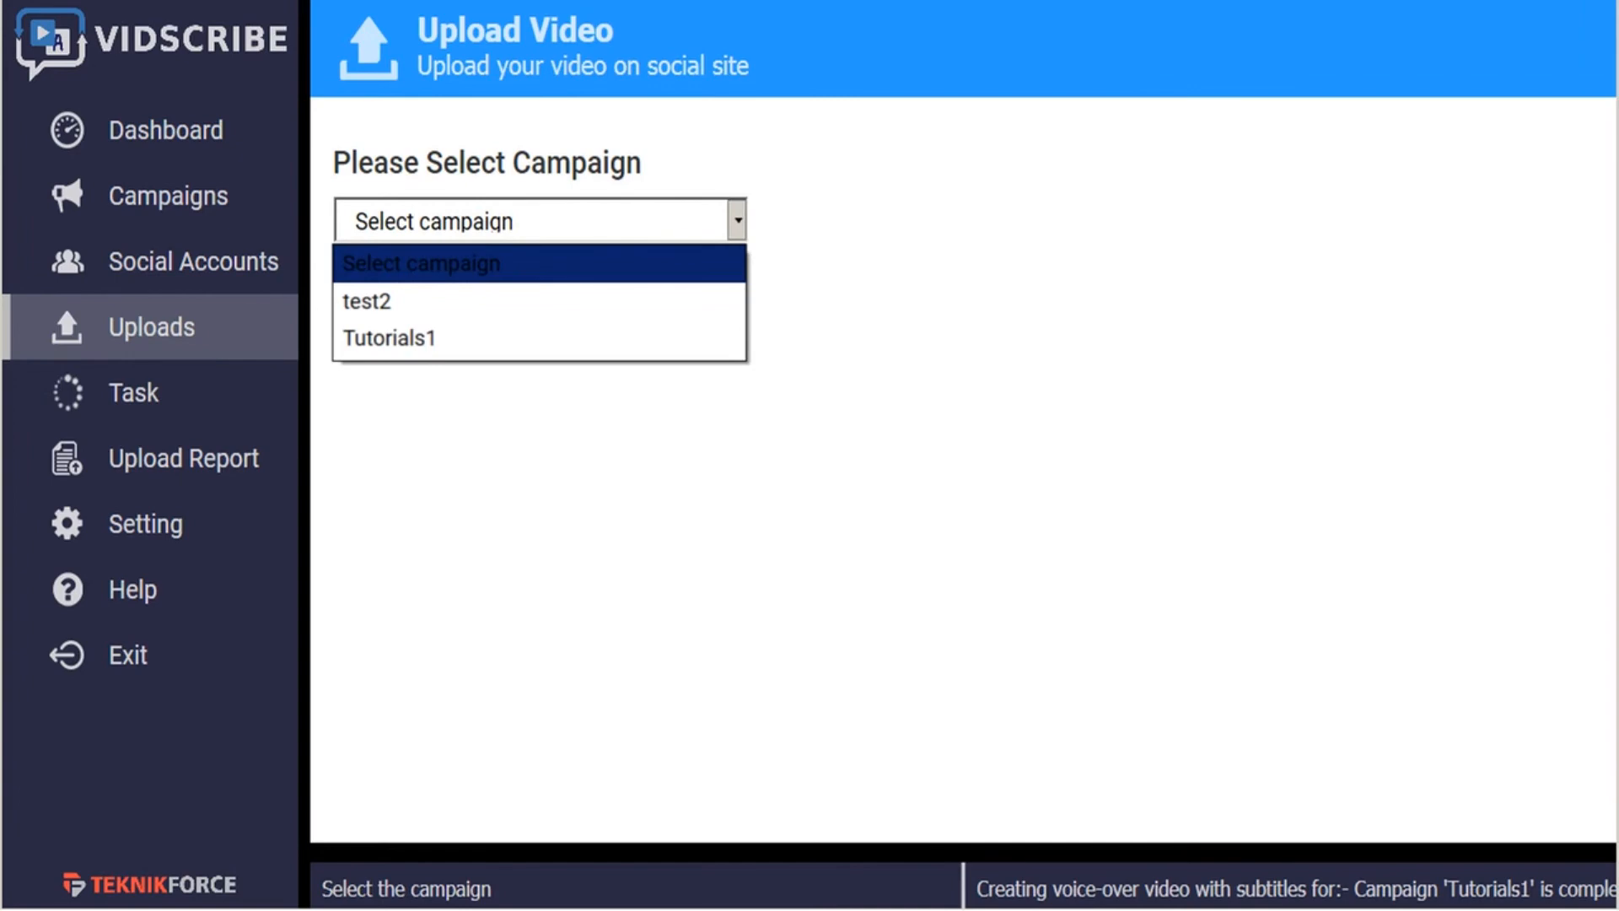
pyautogui.click(446, 351)
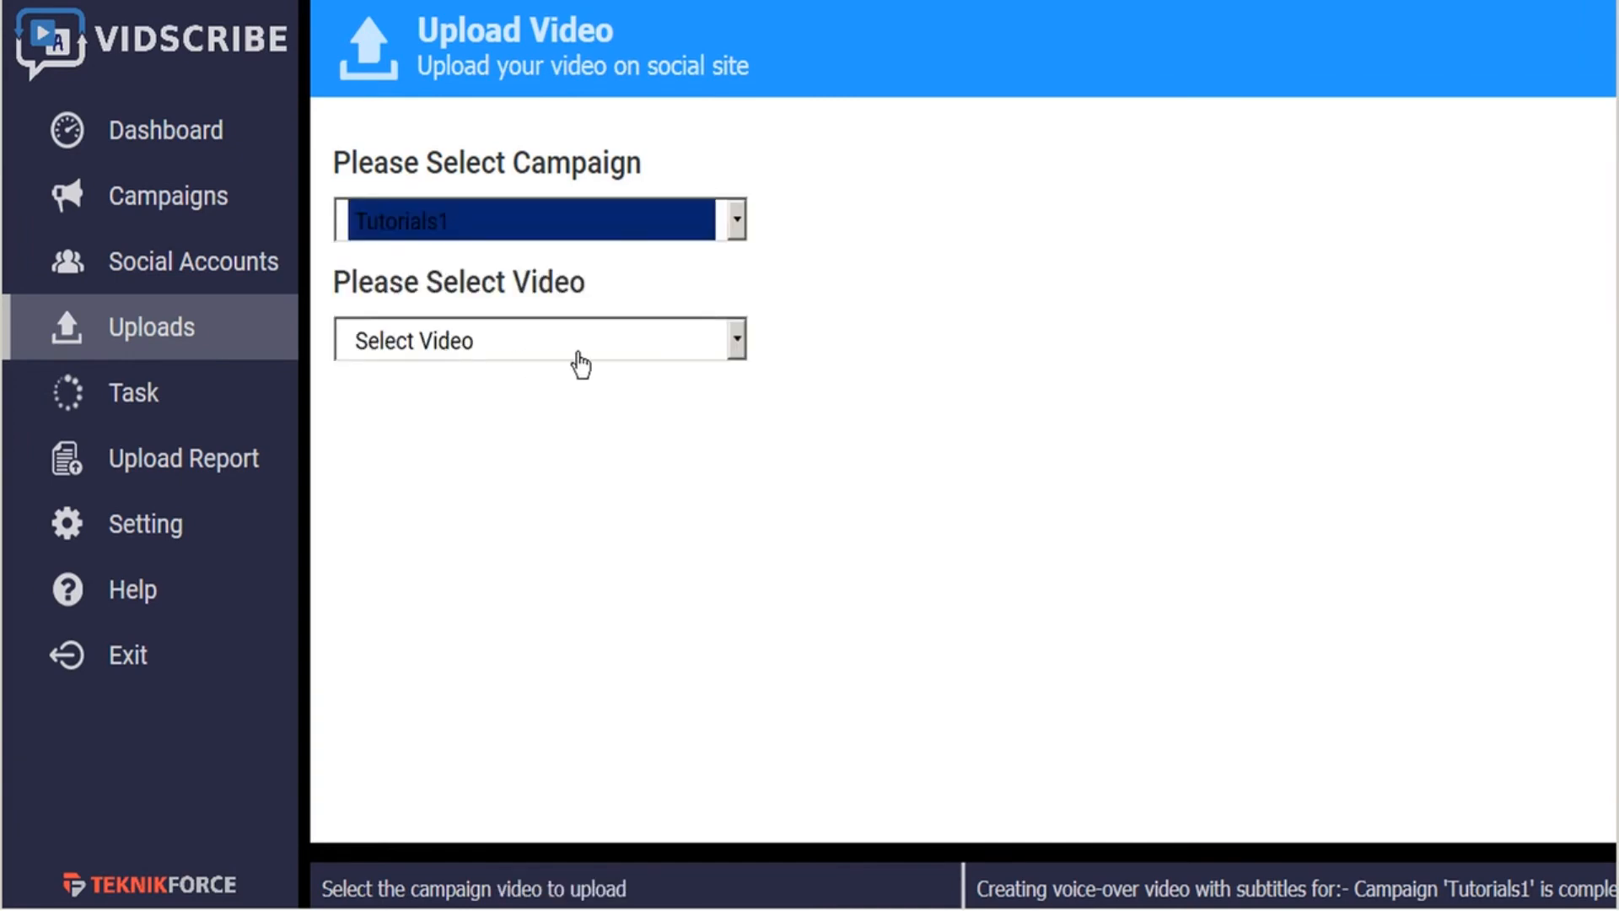
pyautogui.click(599, 350)
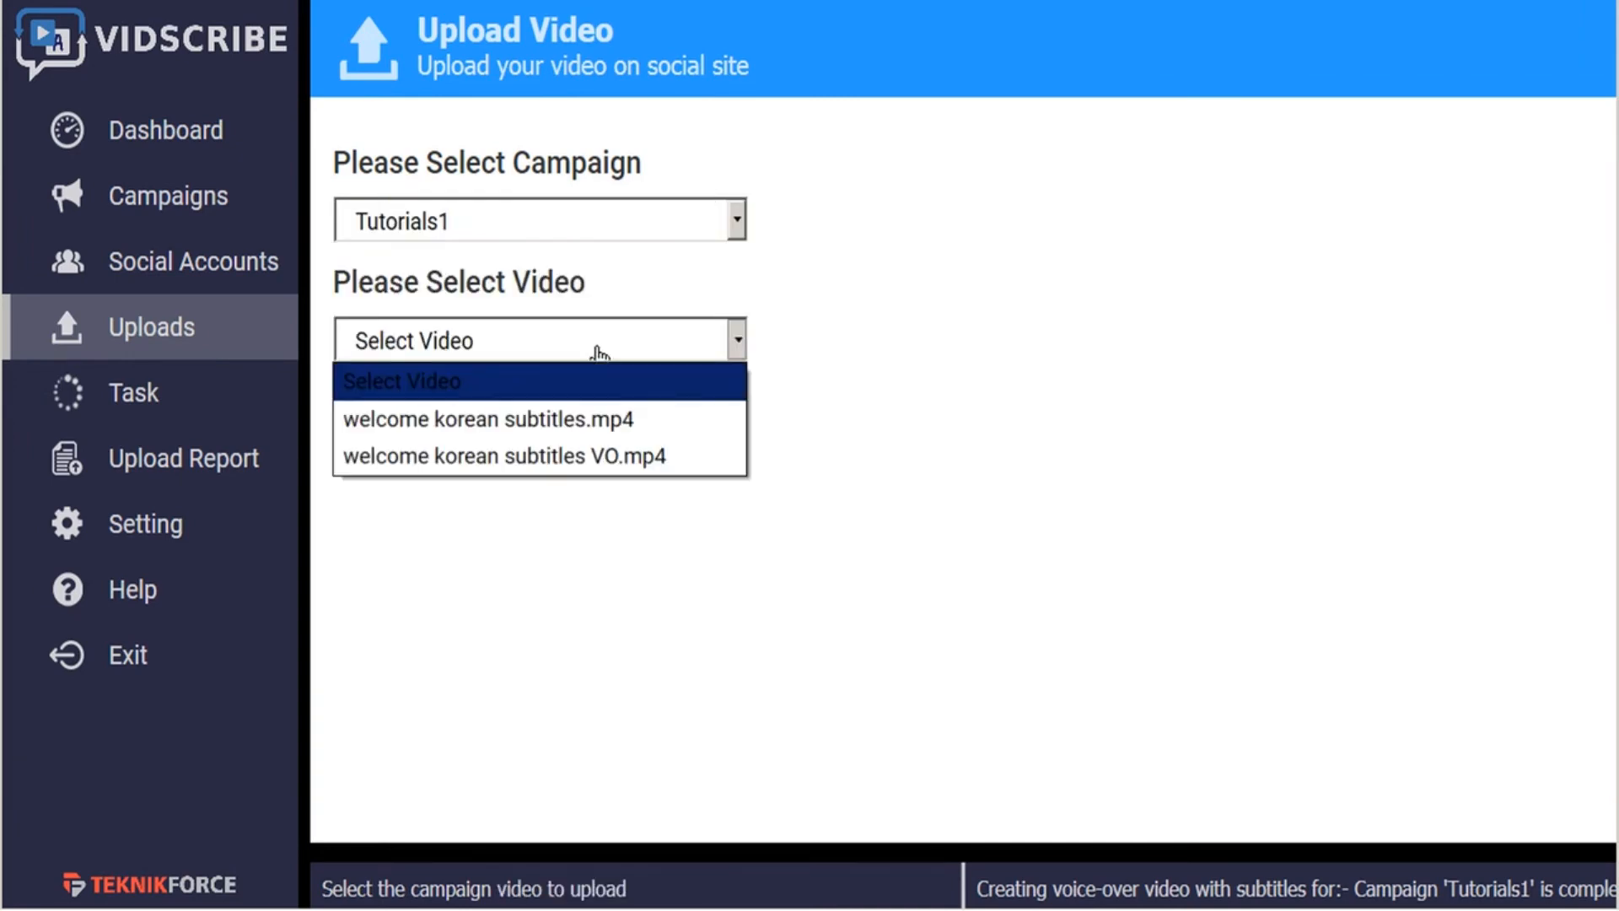
pyautogui.click(601, 471)
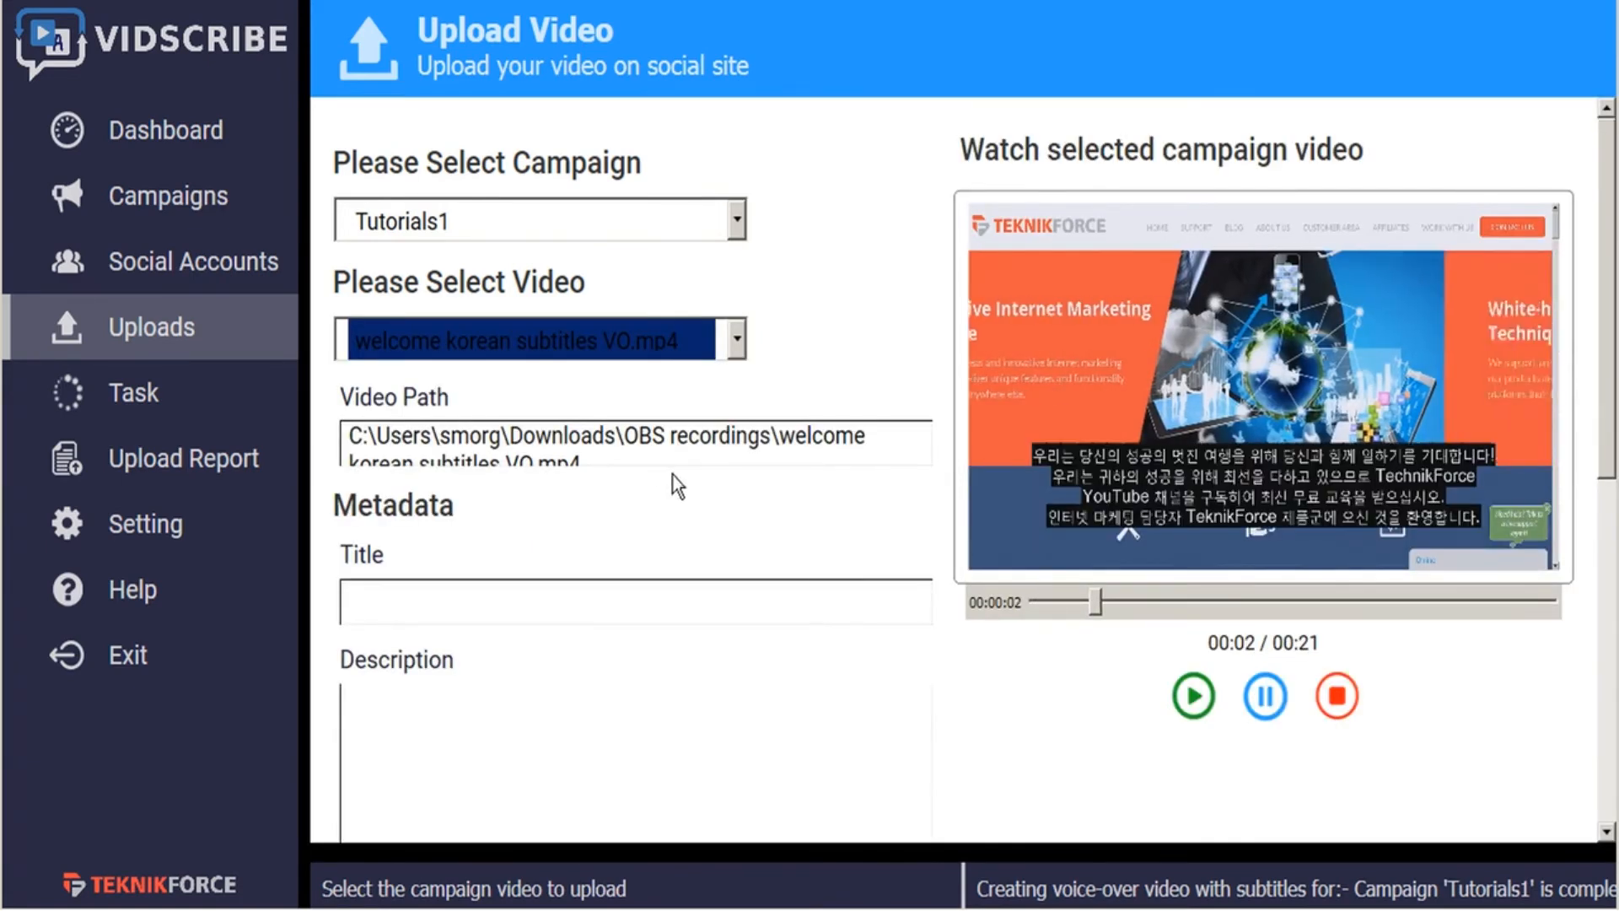
pyautogui.click(1266, 699)
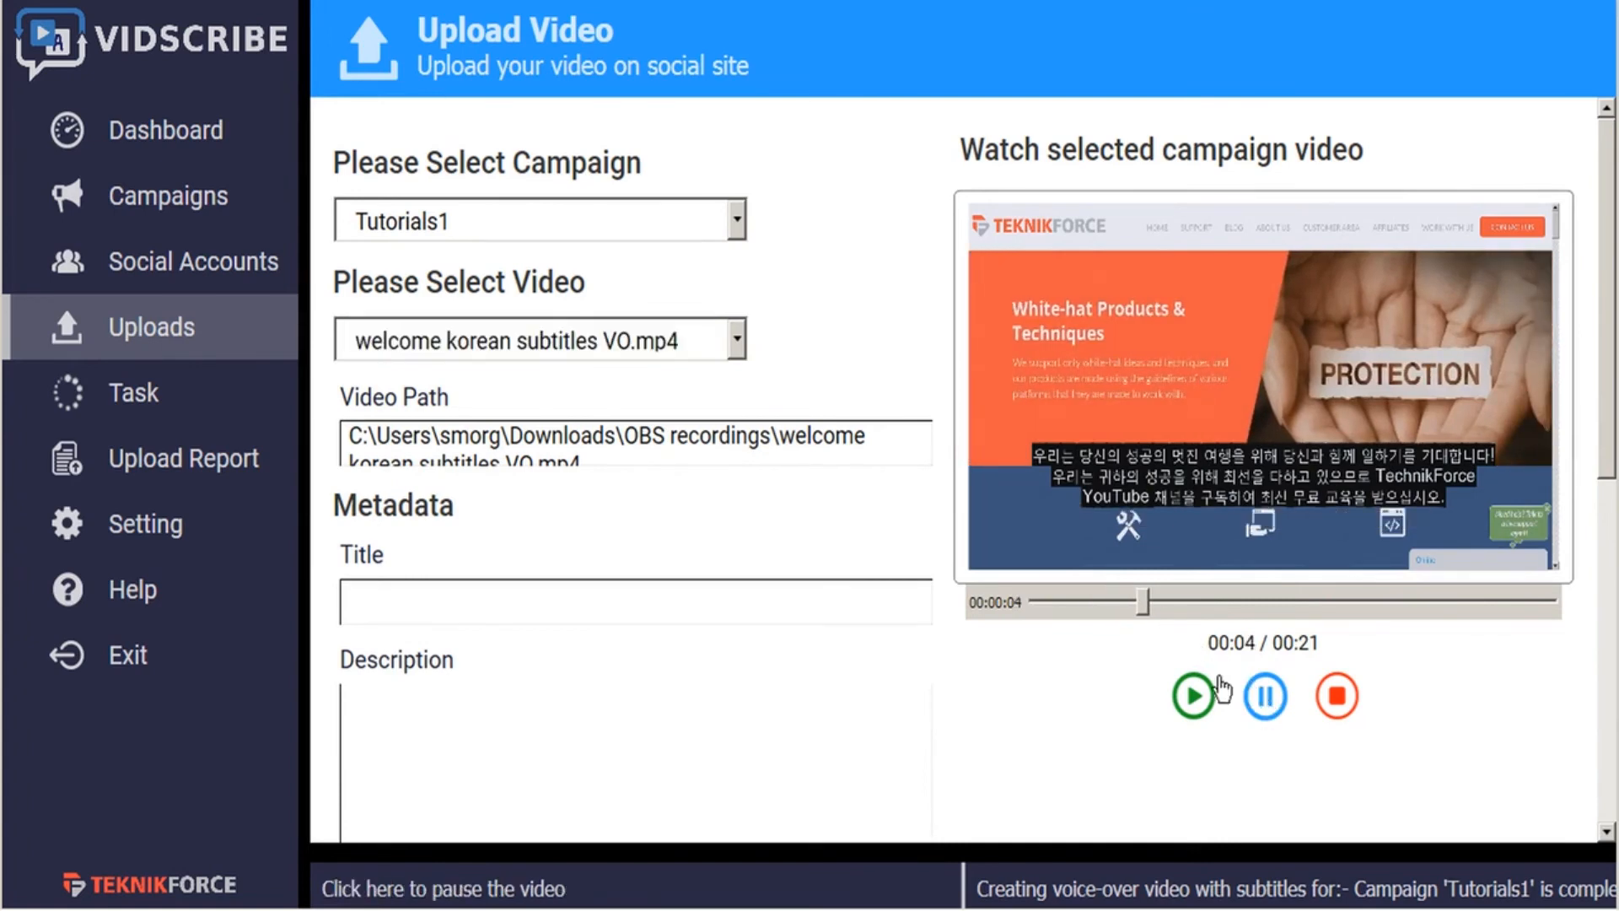
pyautogui.scroll(-1, 807, 497)
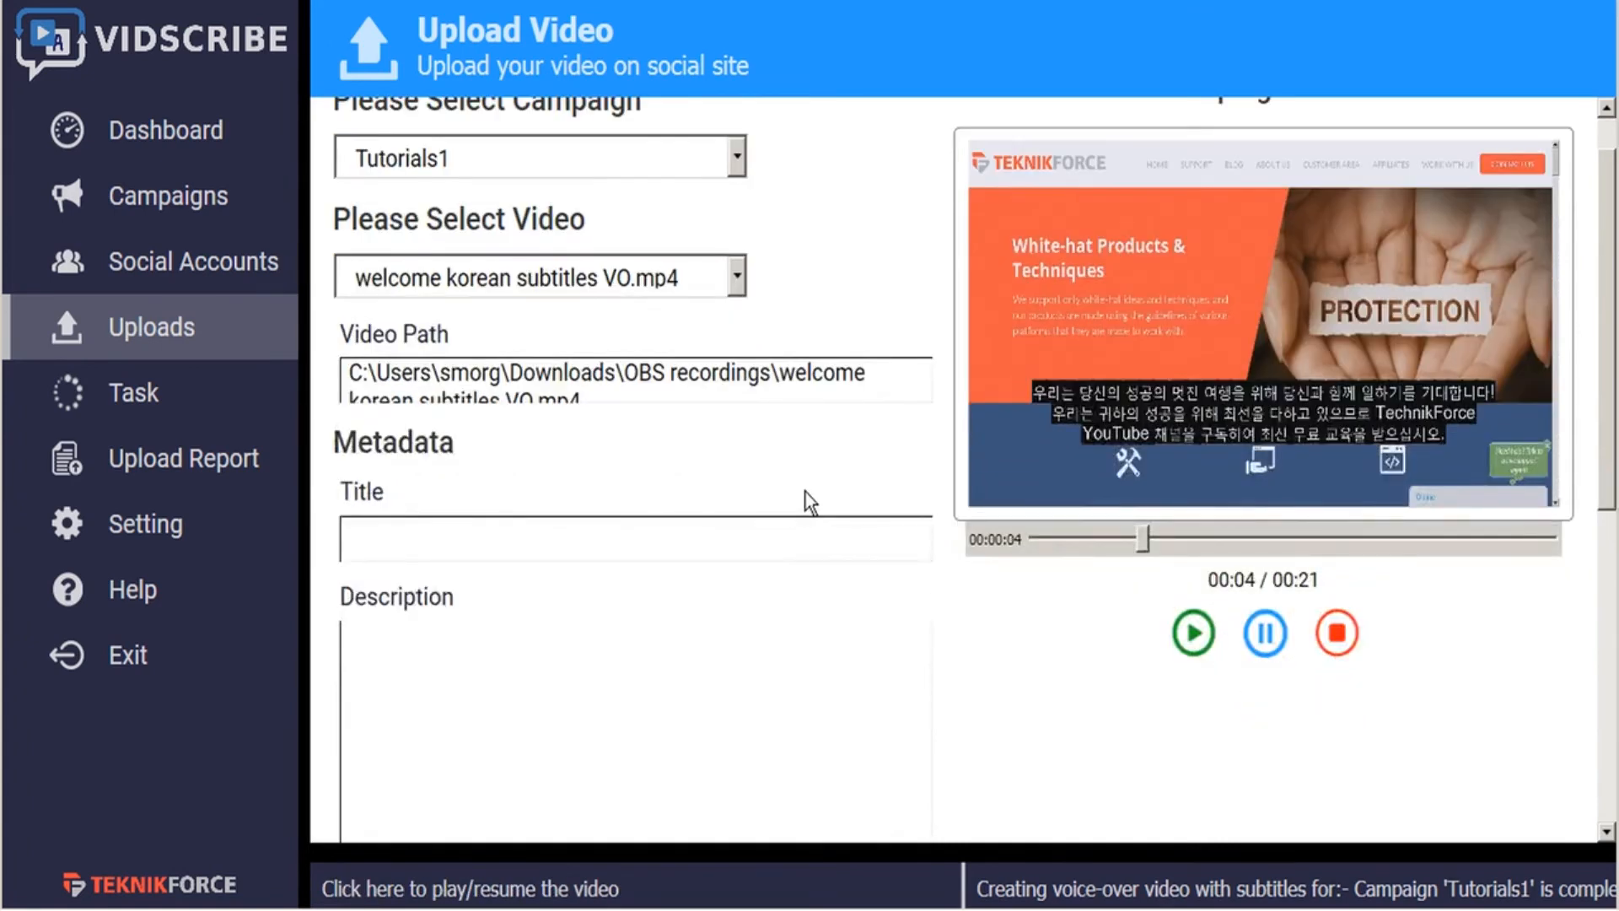
# - Remove the Hindi translation from the translator's sample text and translate "Hello welcome to Teknikforce tutorials." into Korean
pyautogui.click(774, 857)
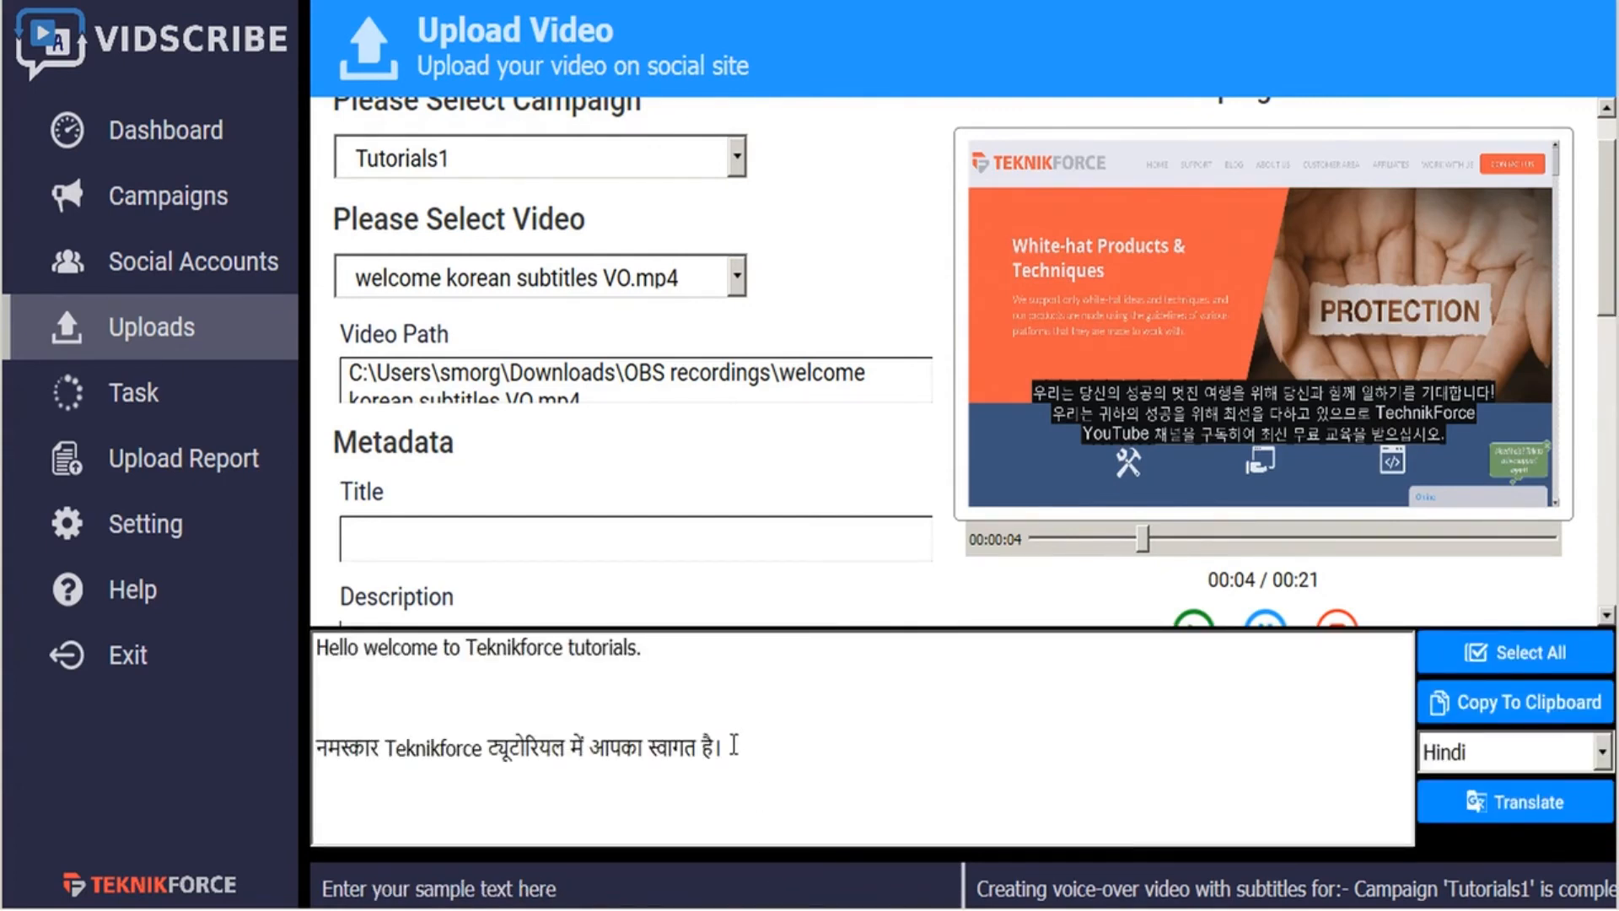
pyautogui.moveTo(730, 749); pyautogui.dragTo(736, 712)
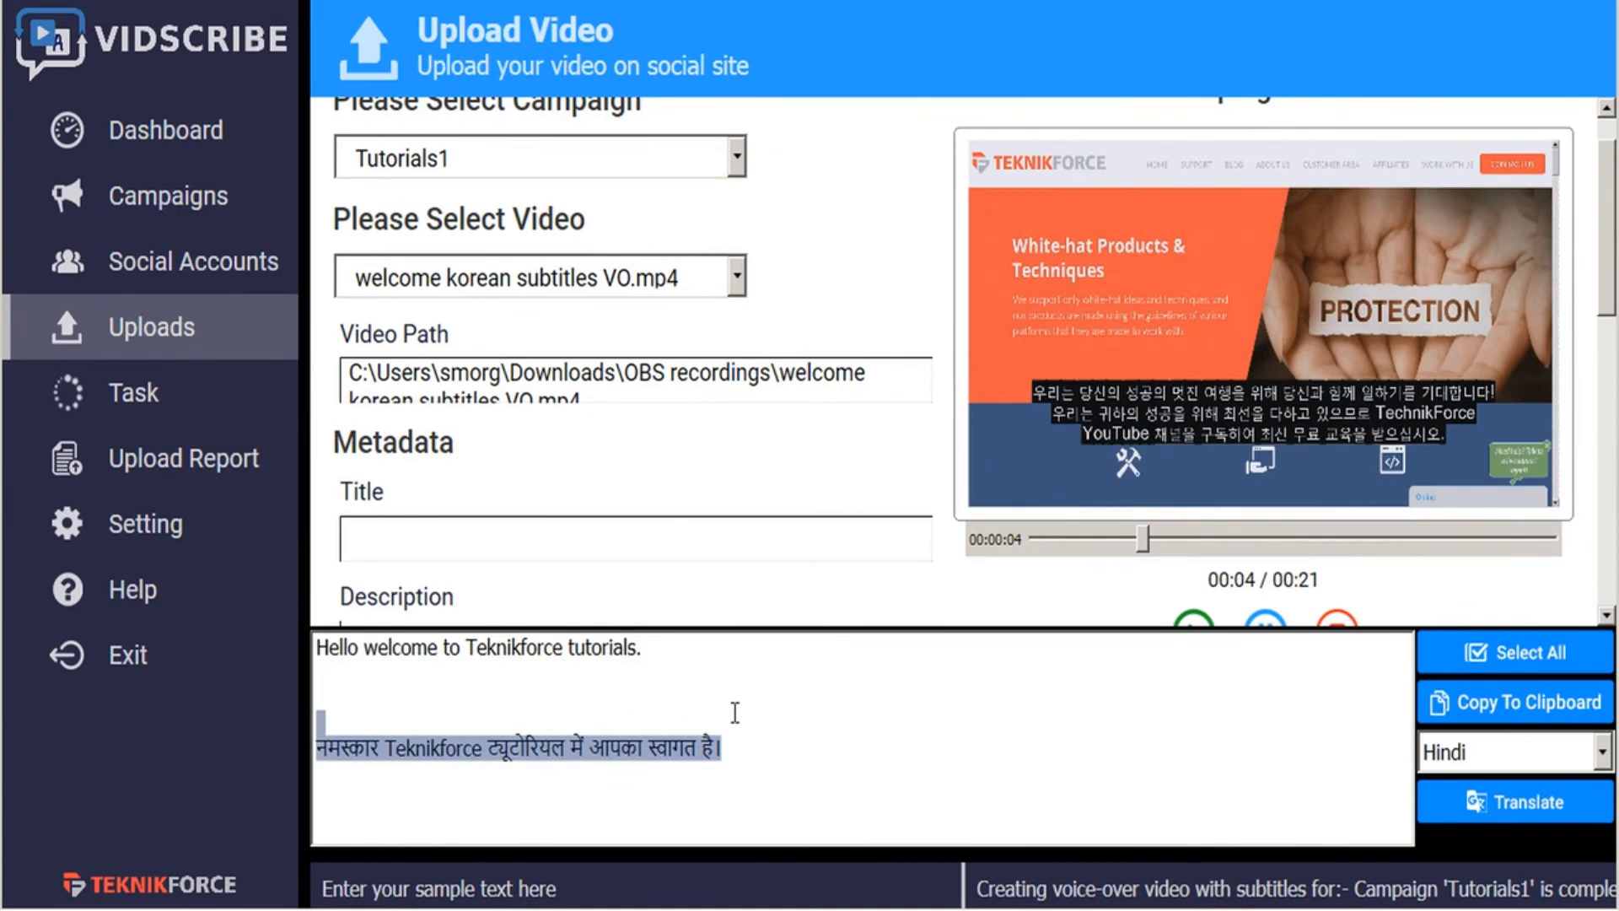
pyautogui.press('BackSpace')
pyautogui.press('BackSpace')
pyautogui.press('BackSpace')
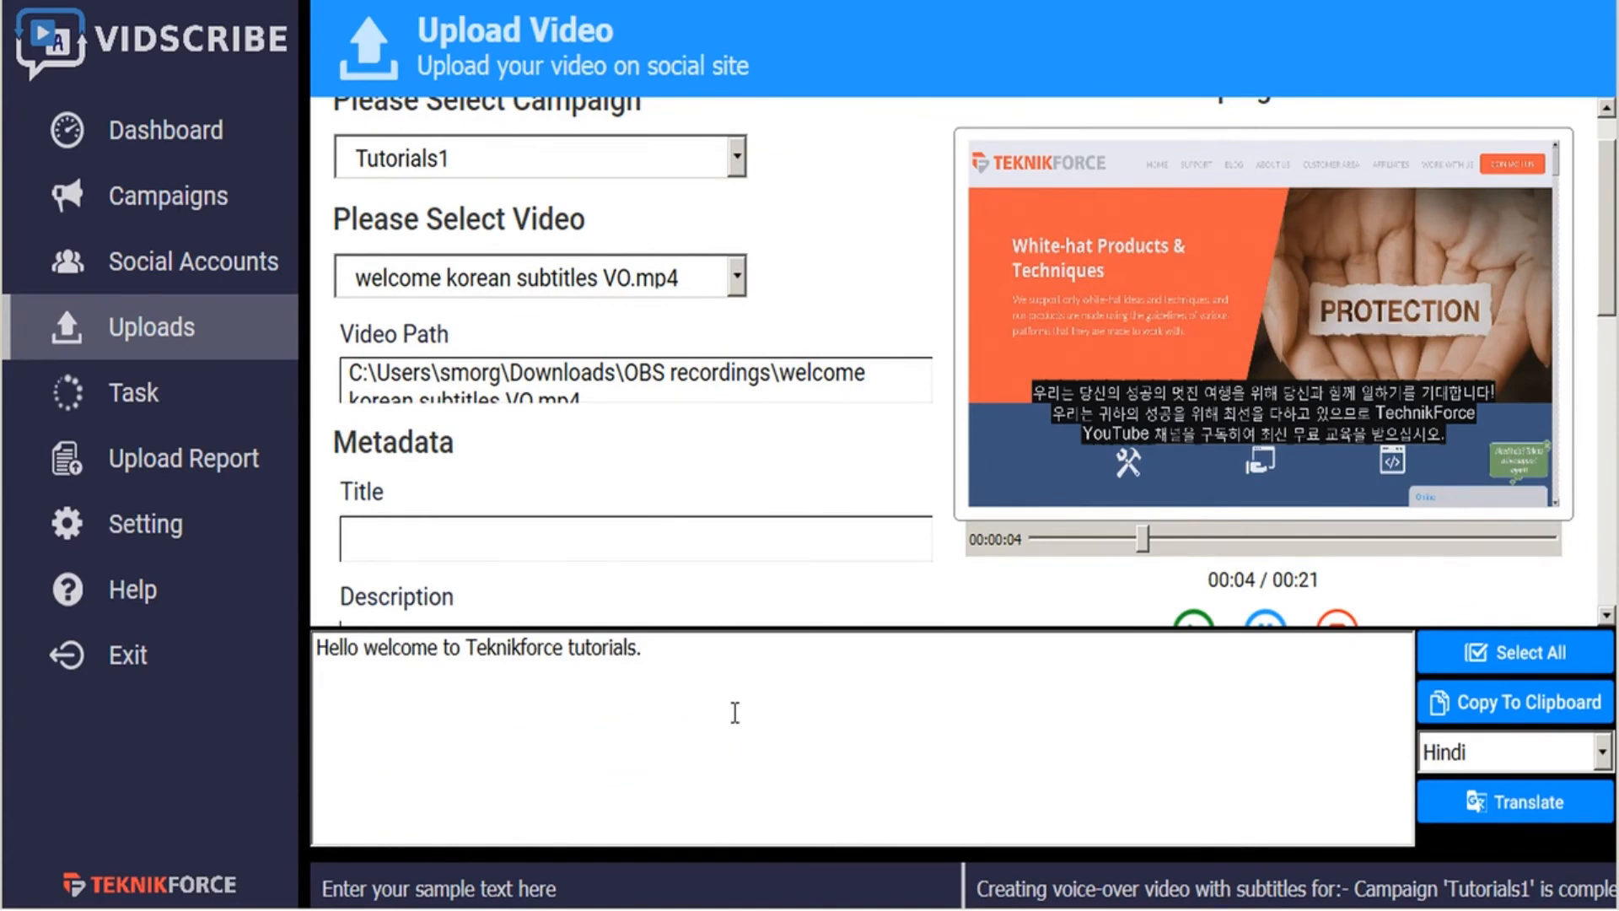
pyautogui.click(1601, 753)
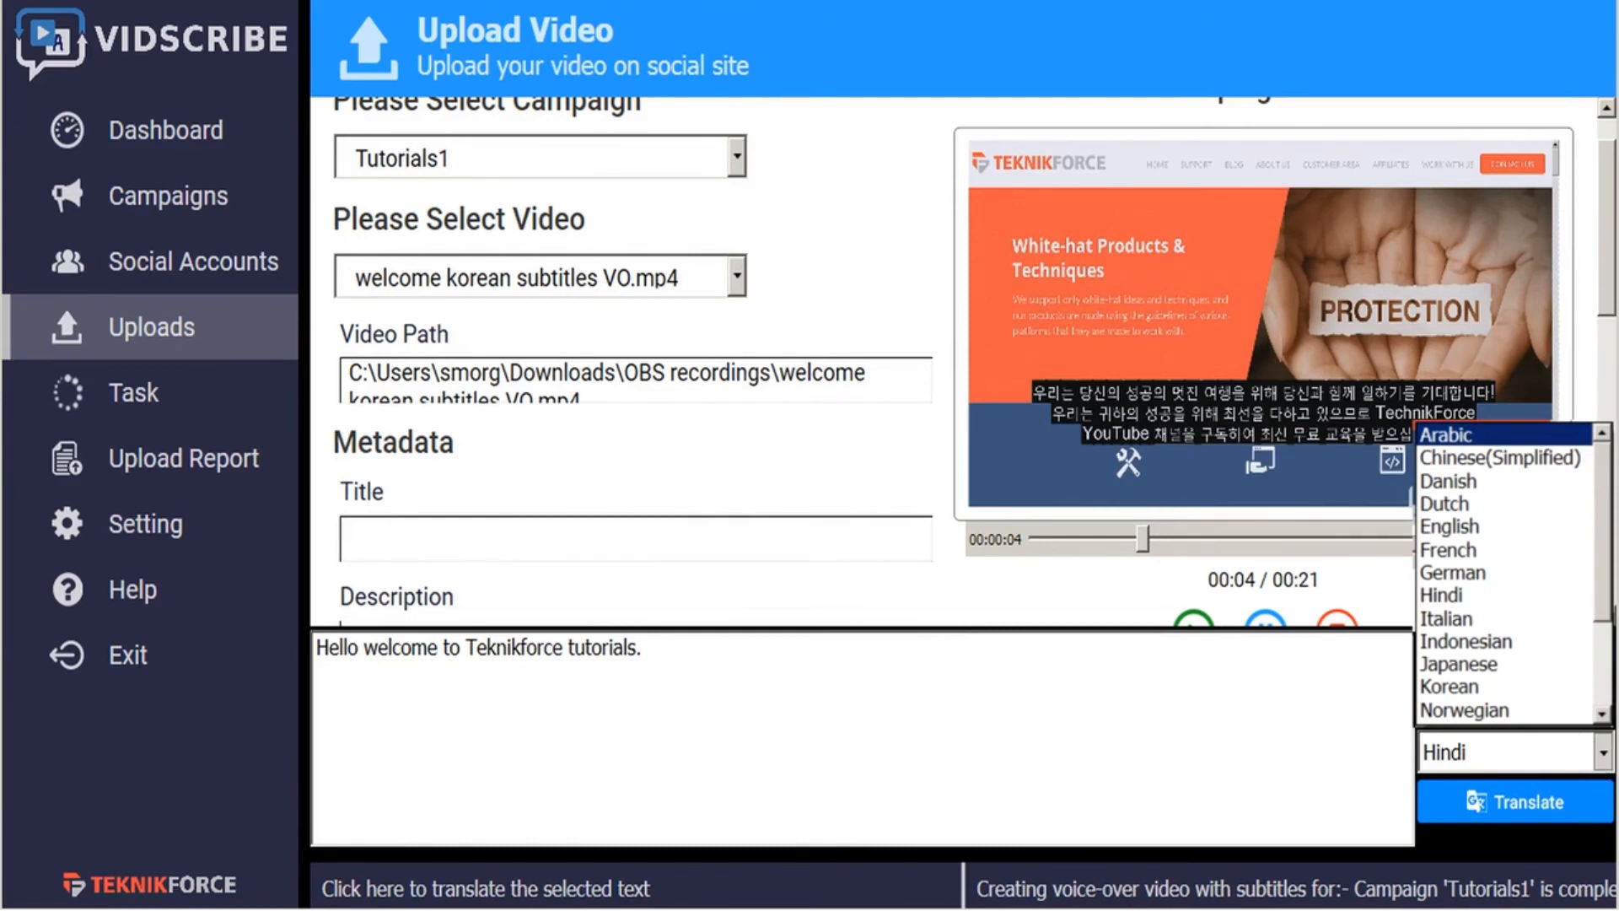
pyautogui.click(1449, 687)
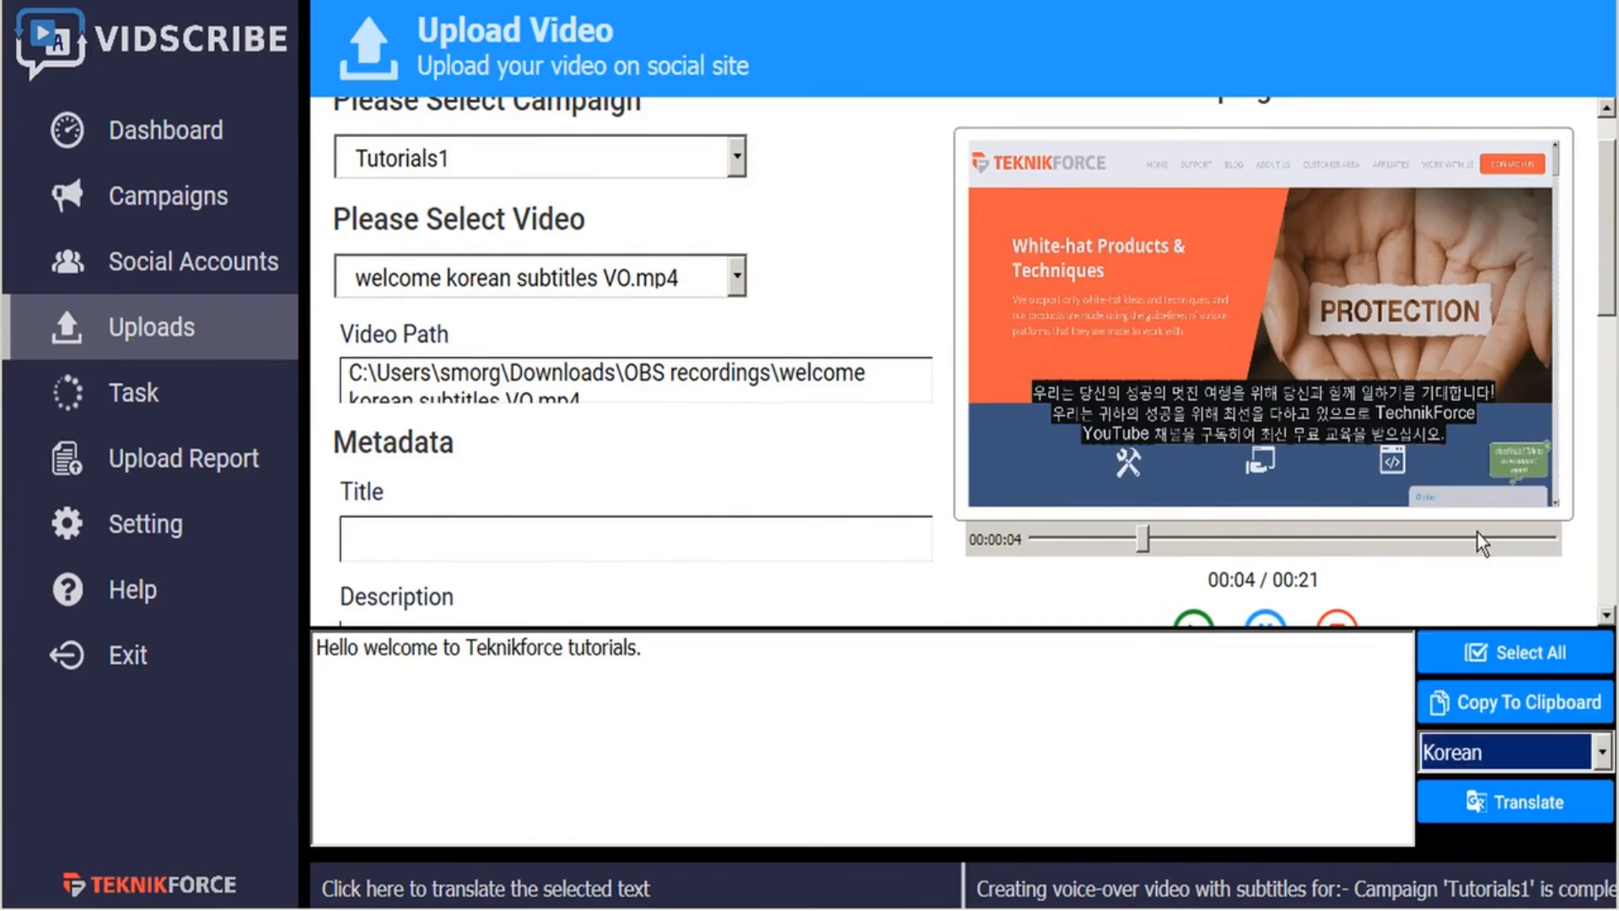
pyautogui.click(1523, 808)
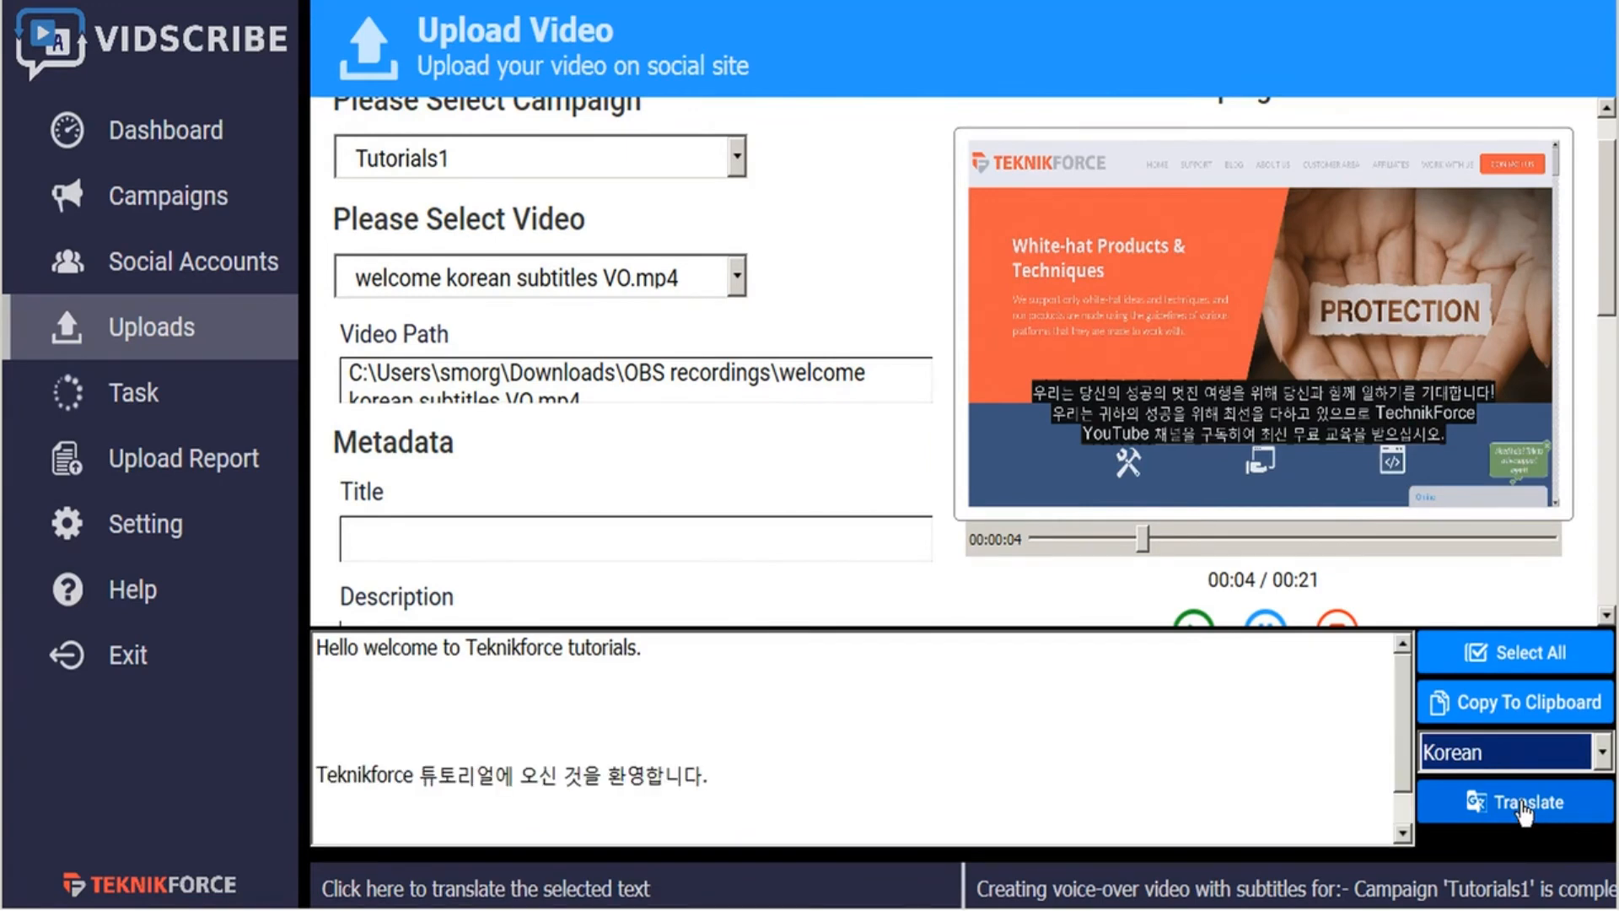
# - Copy the Korean translation "Teknikforce 튜토리얼에 오신 것을 환영합니다." into the video's title
pyautogui.moveTo(710, 776); pyautogui.dragTo(308, 783)
pyautogui.hotkey('ctrl', 'c')
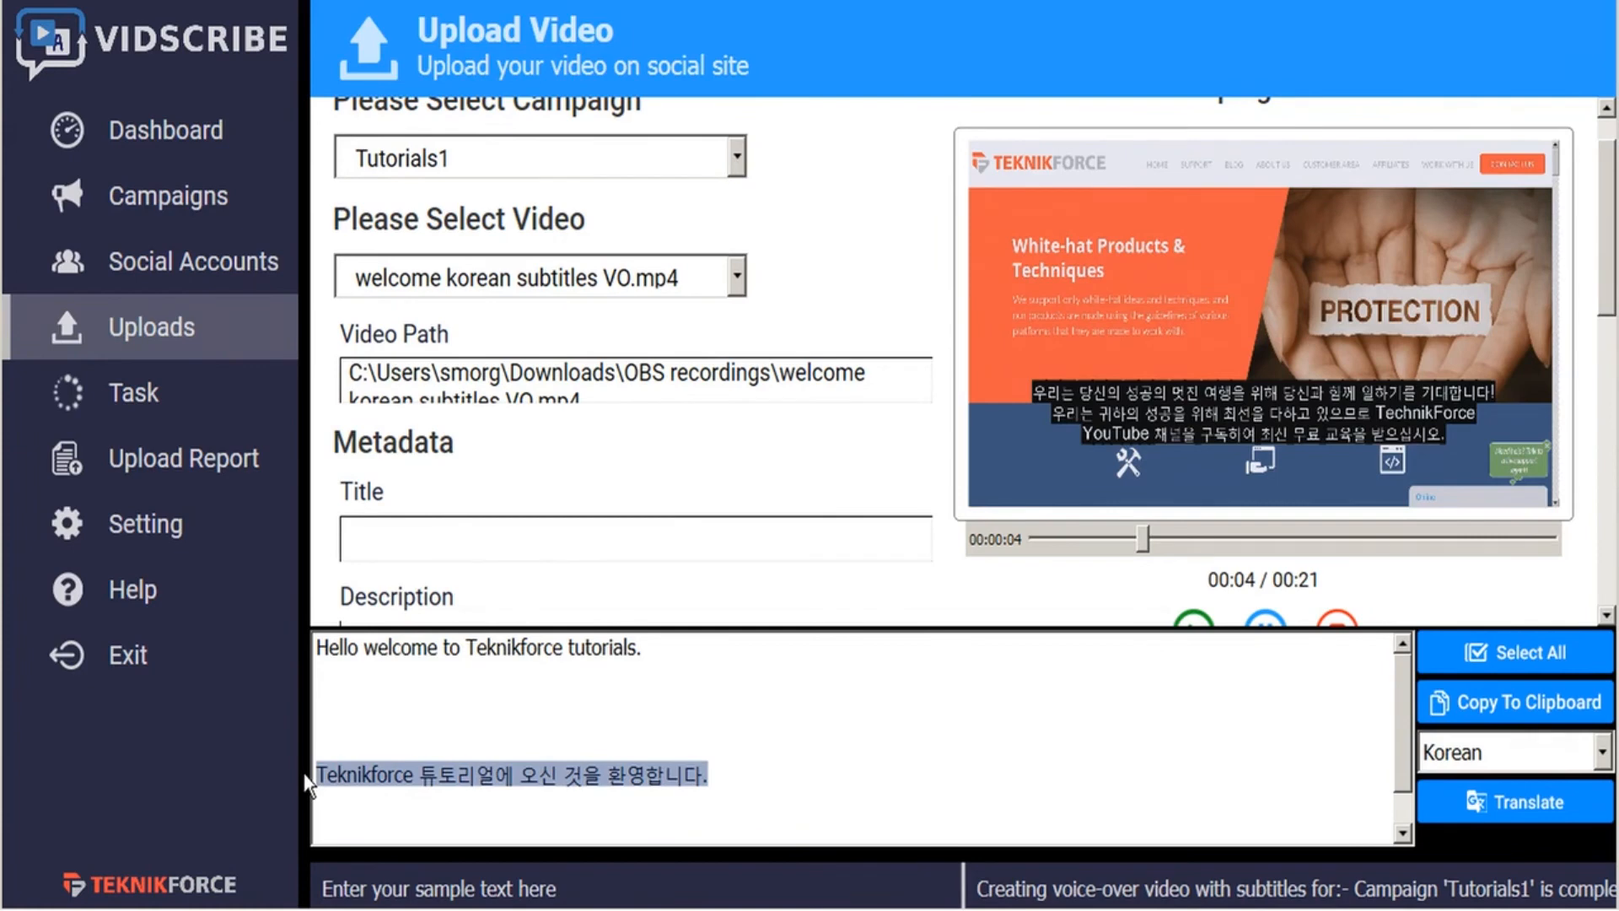
pyautogui.click(472, 867)
pyautogui.click(455, 537)
pyautogui.hotkey('ctrl', 'v')
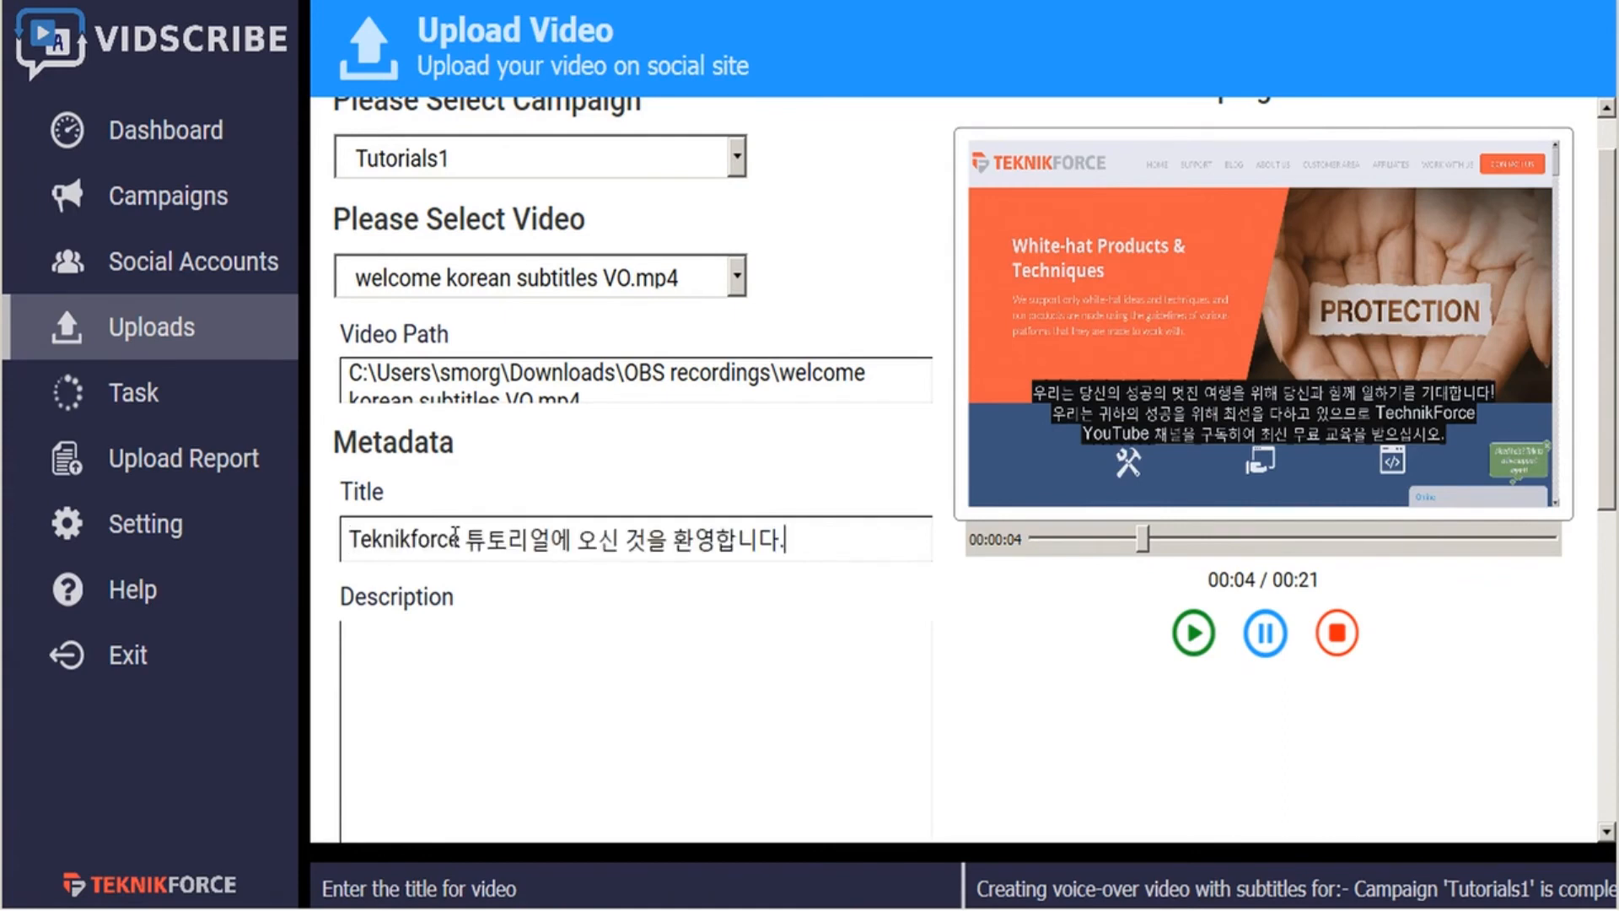
pyautogui.click(498, 677)
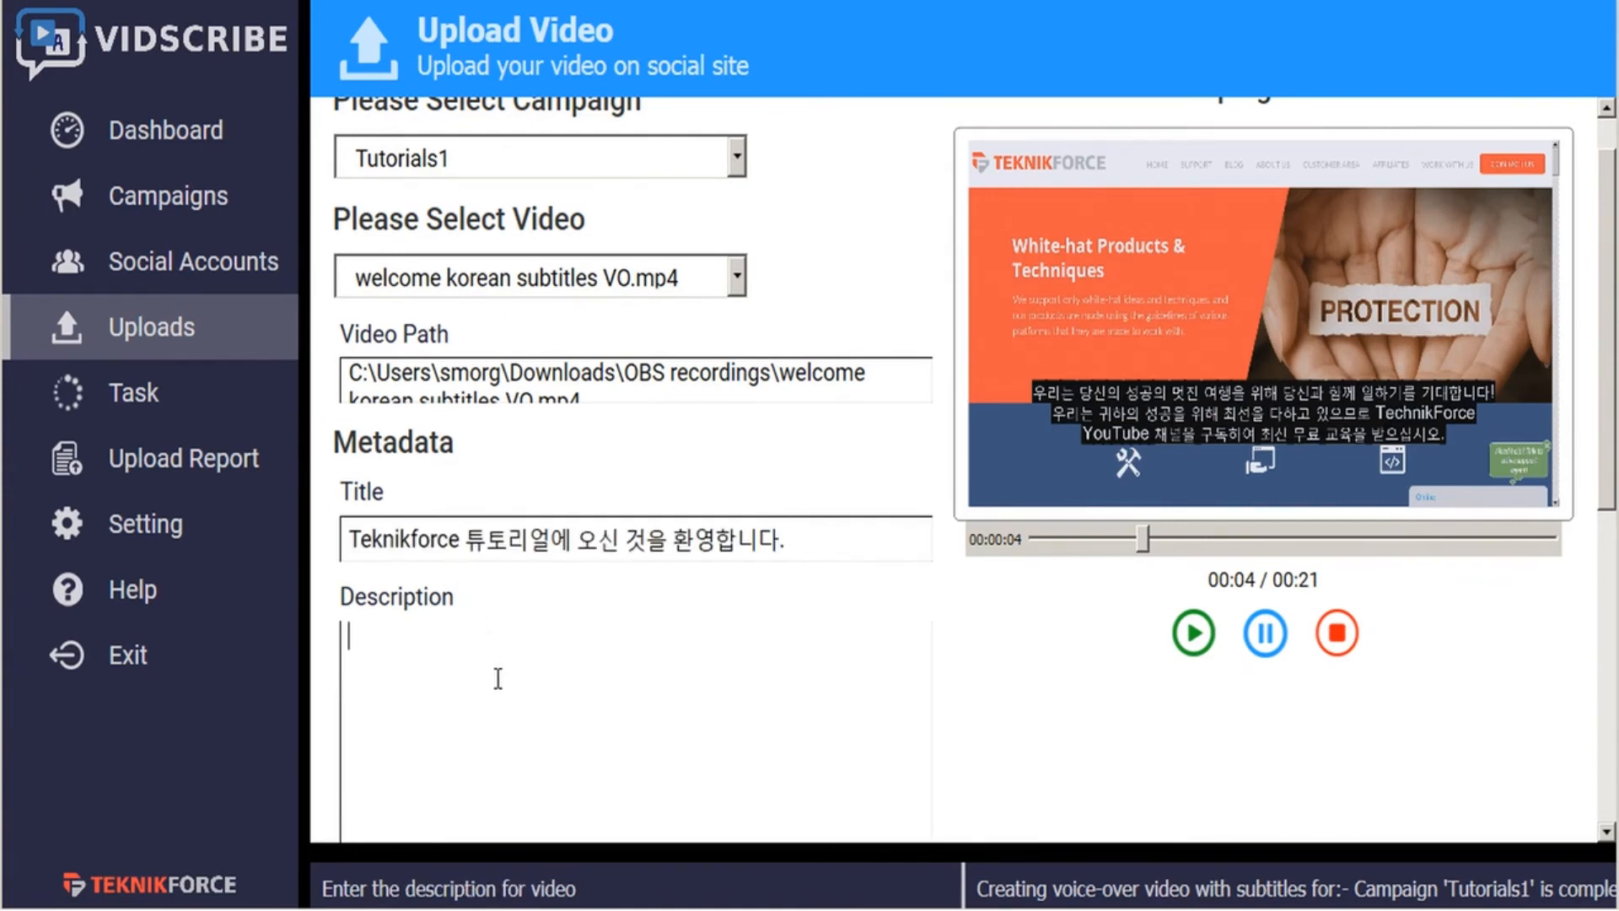
pyautogui.hotkey('ctrl', 'v')
pyautogui.press('Return')
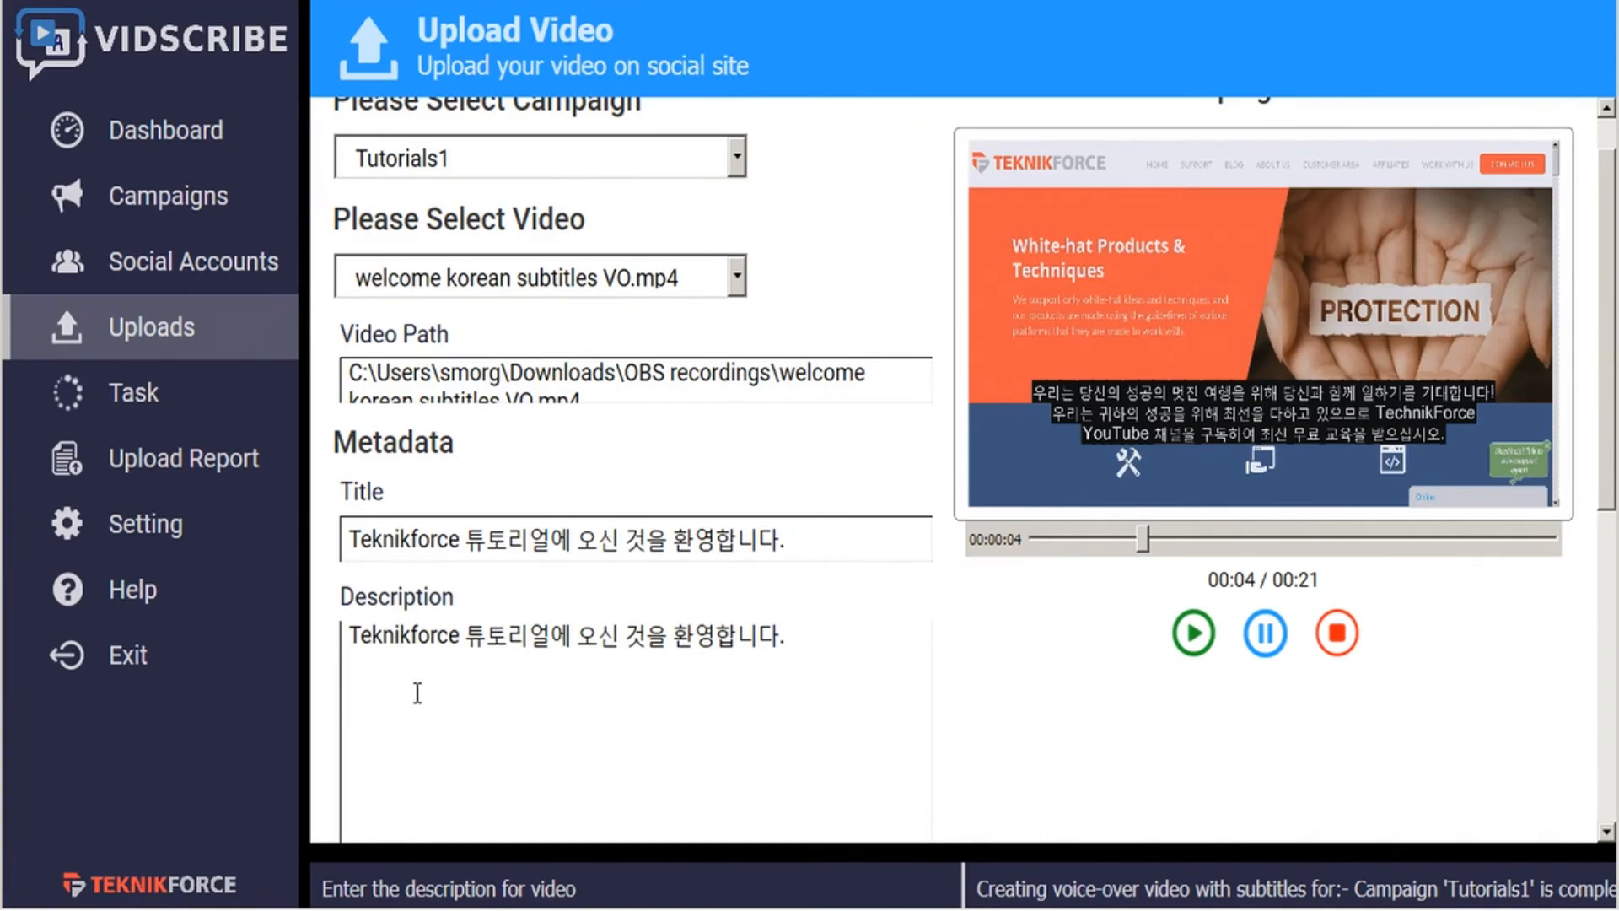
pyautogui.write('https://teknikforce.com/')
# - Replace all the translator's text with "internet marketing" and translate it into Korean
pyautogui.scroll(-3, 723, 683)
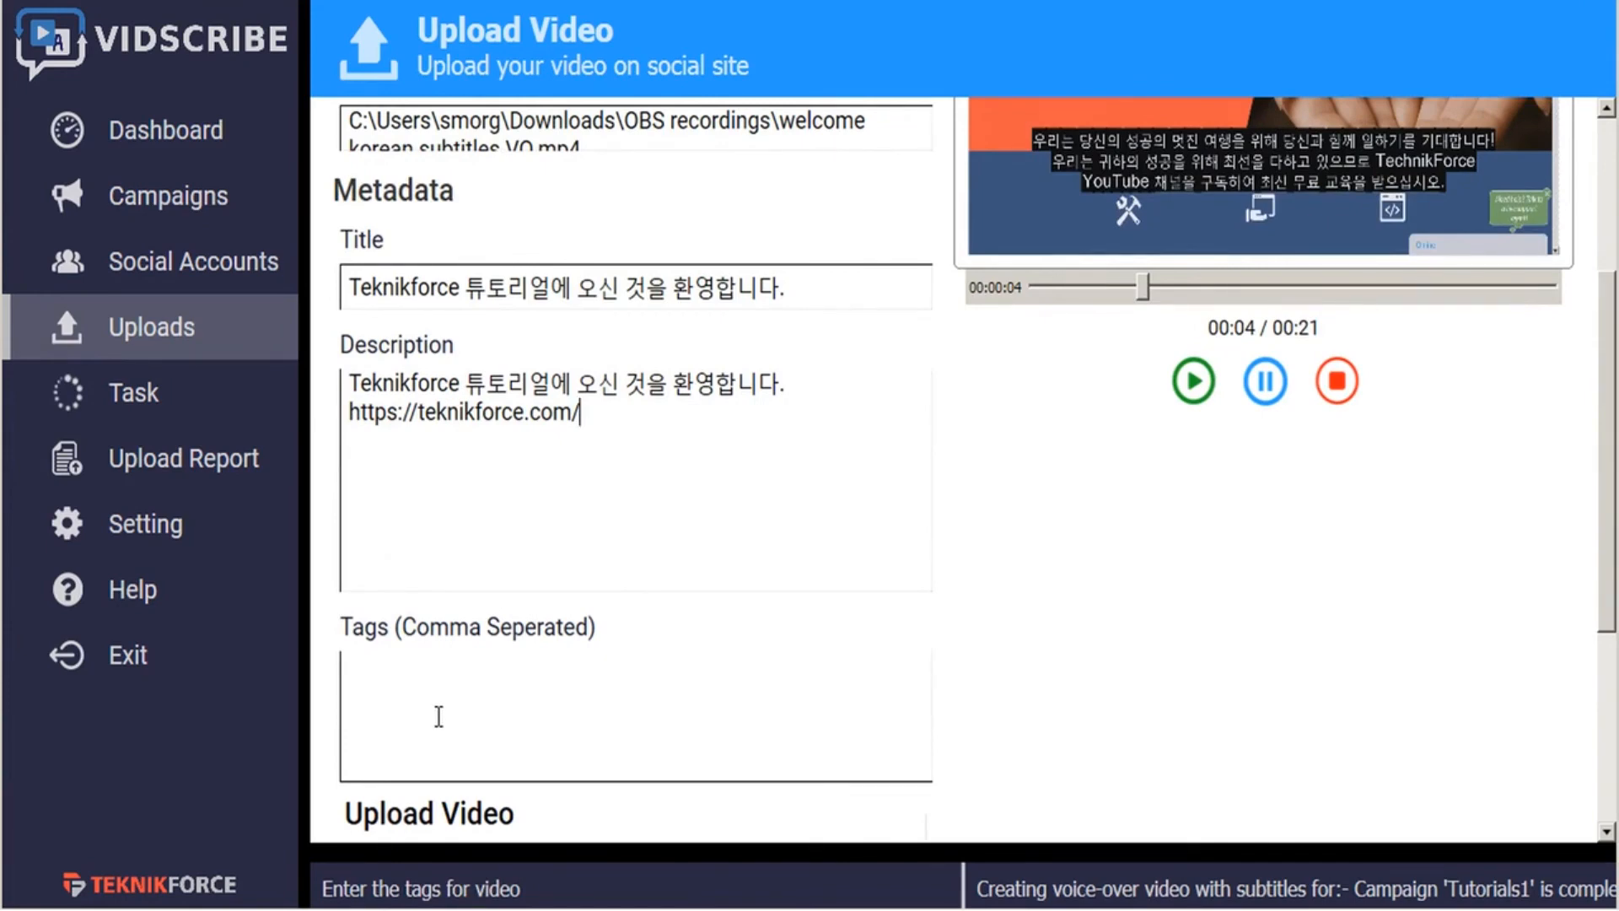
pyautogui.click(579, 854)
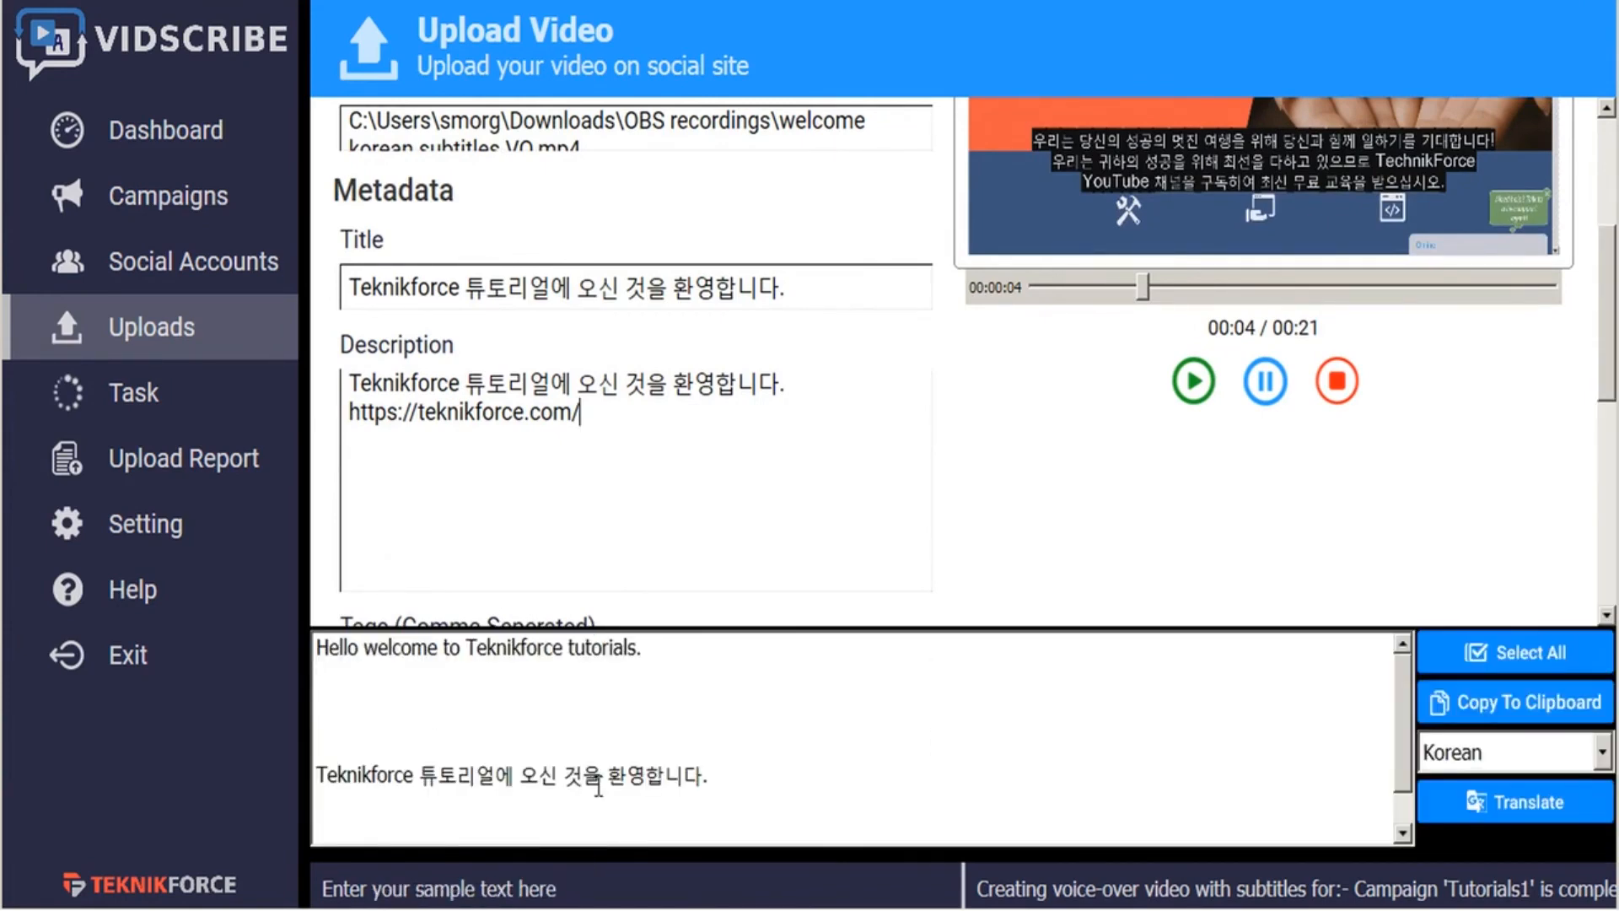
pyautogui.hotkey('ctrl', 'a')
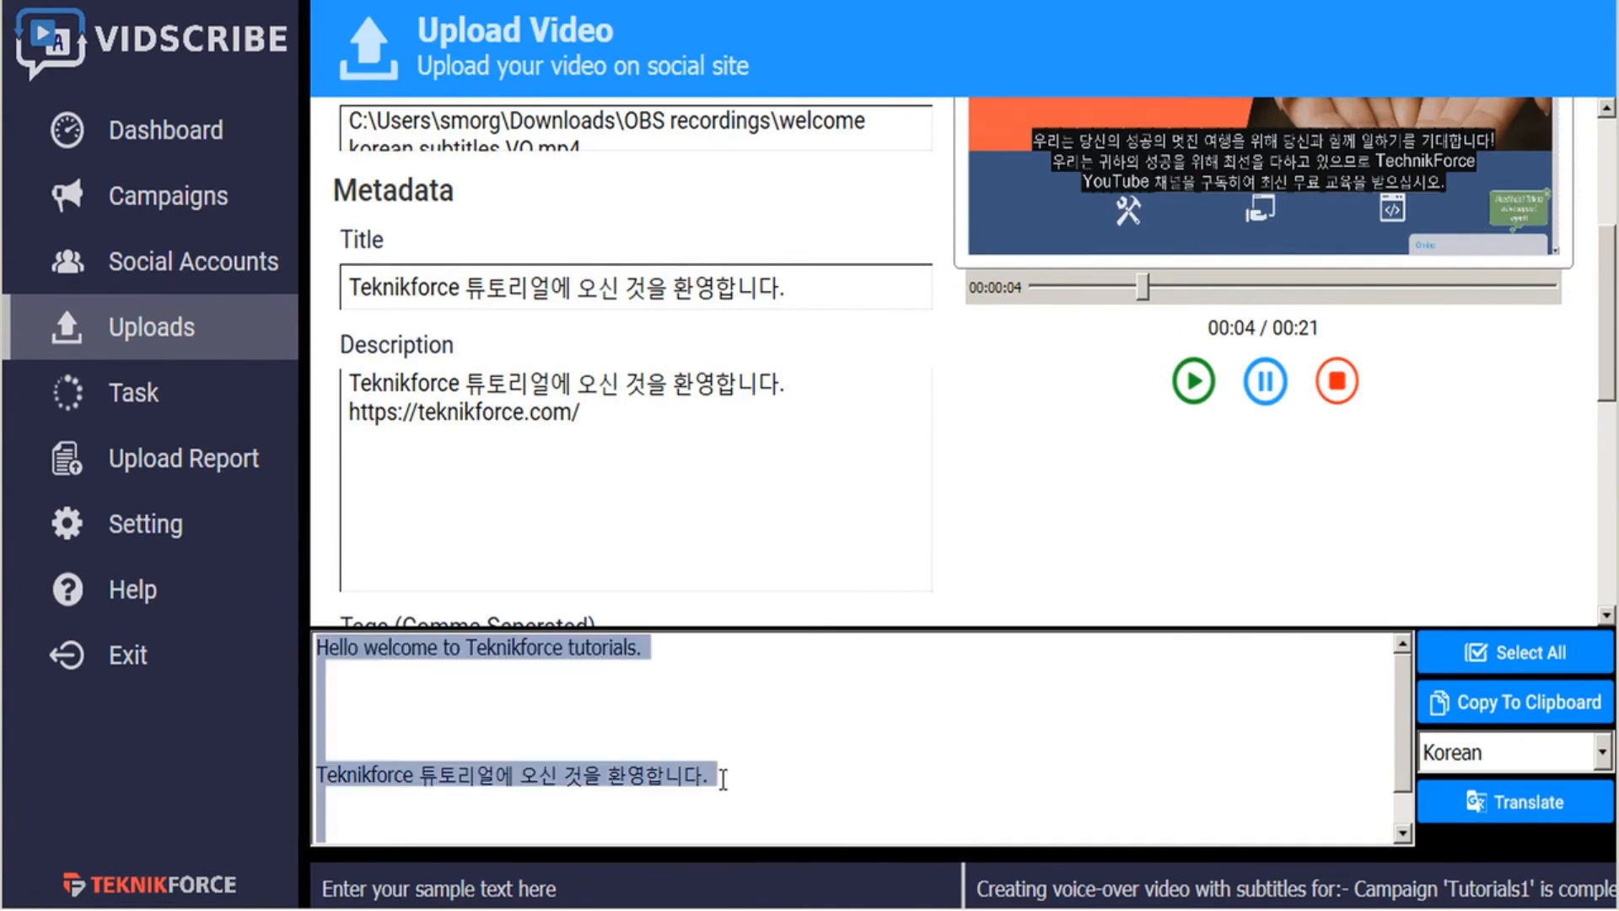
pyautogui.write('internet marketing')
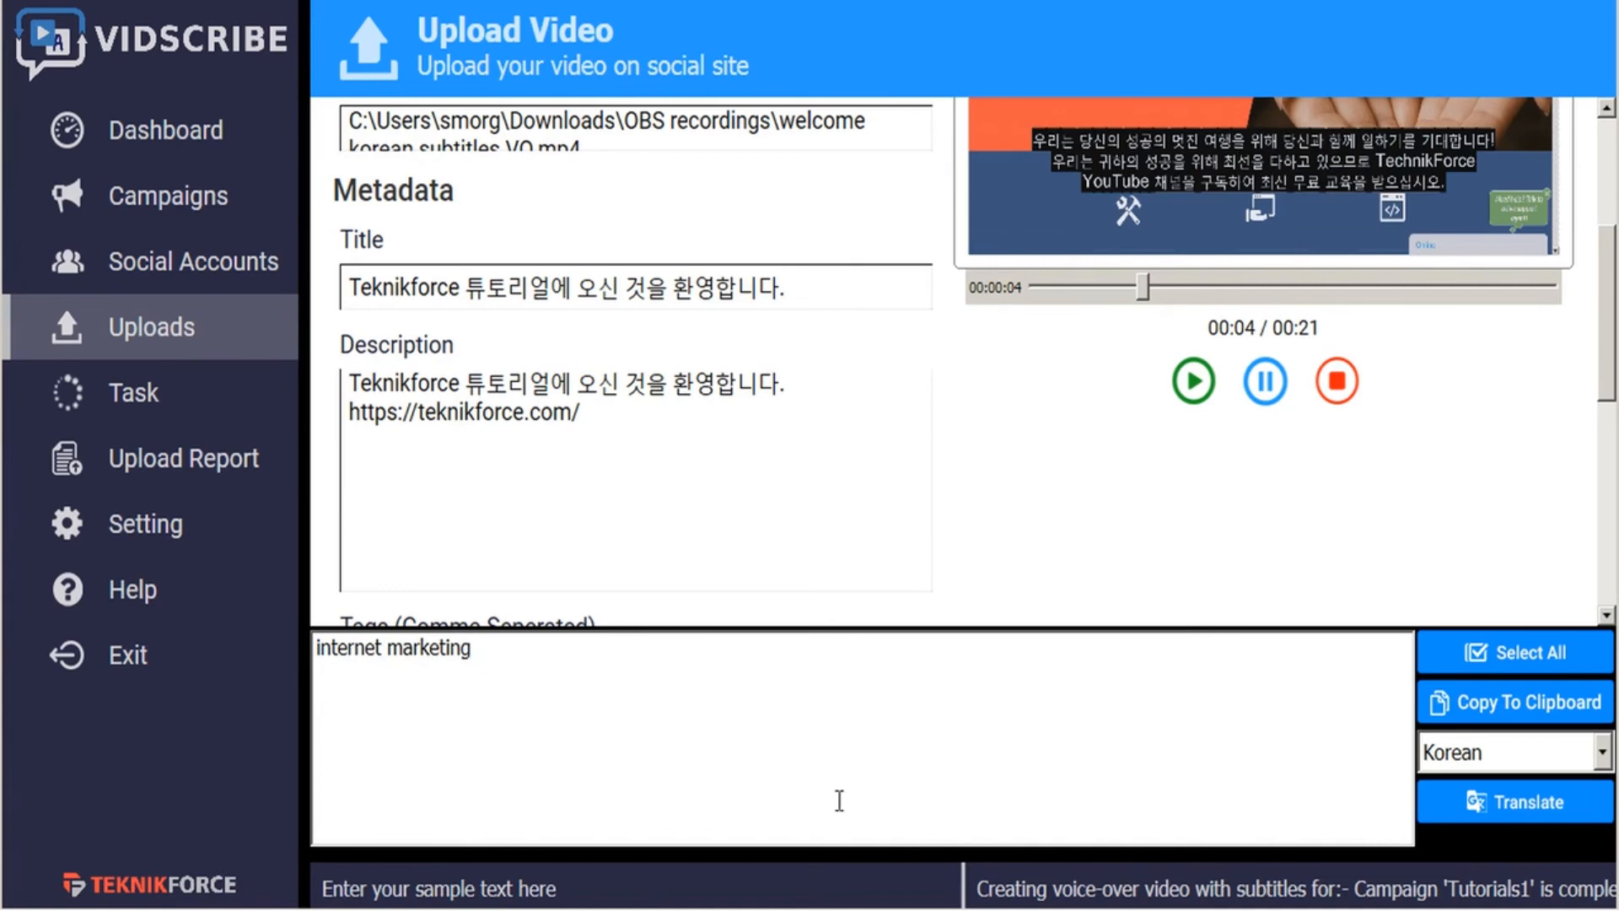
pyautogui.click(1575, 815)
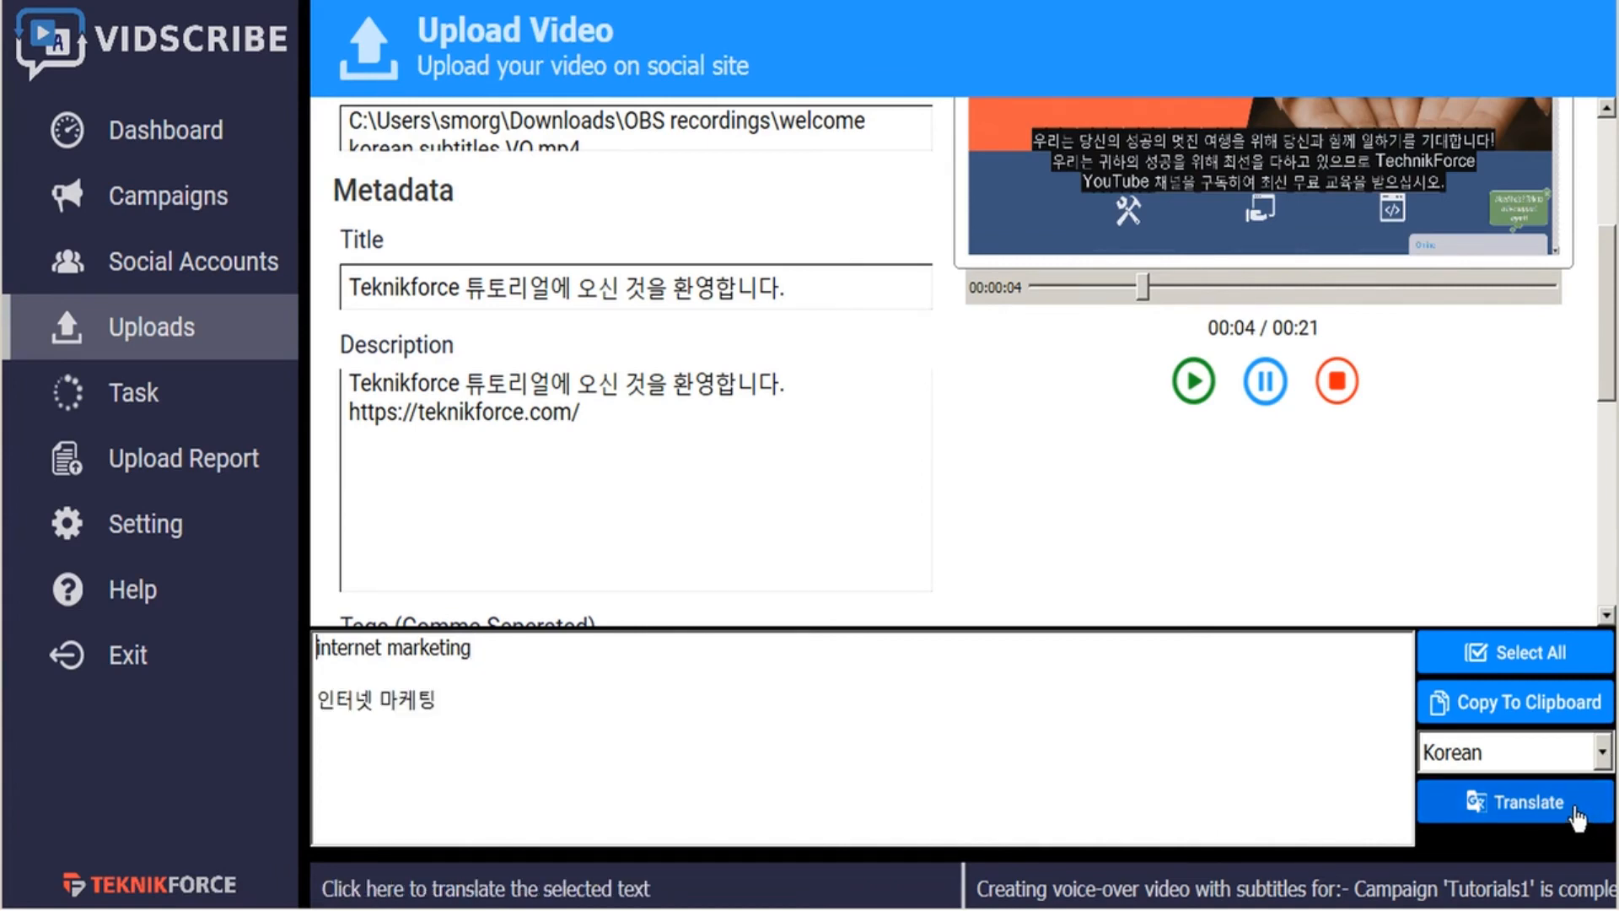
# - Copy the Korean phrase "인터넷 마케팅" into the video's tags and close the translator
pyautogui.moveTo(441, 700); pyautogui.dragTo(278, 710)
pyautogui.hotkey('ctrl', 'c')
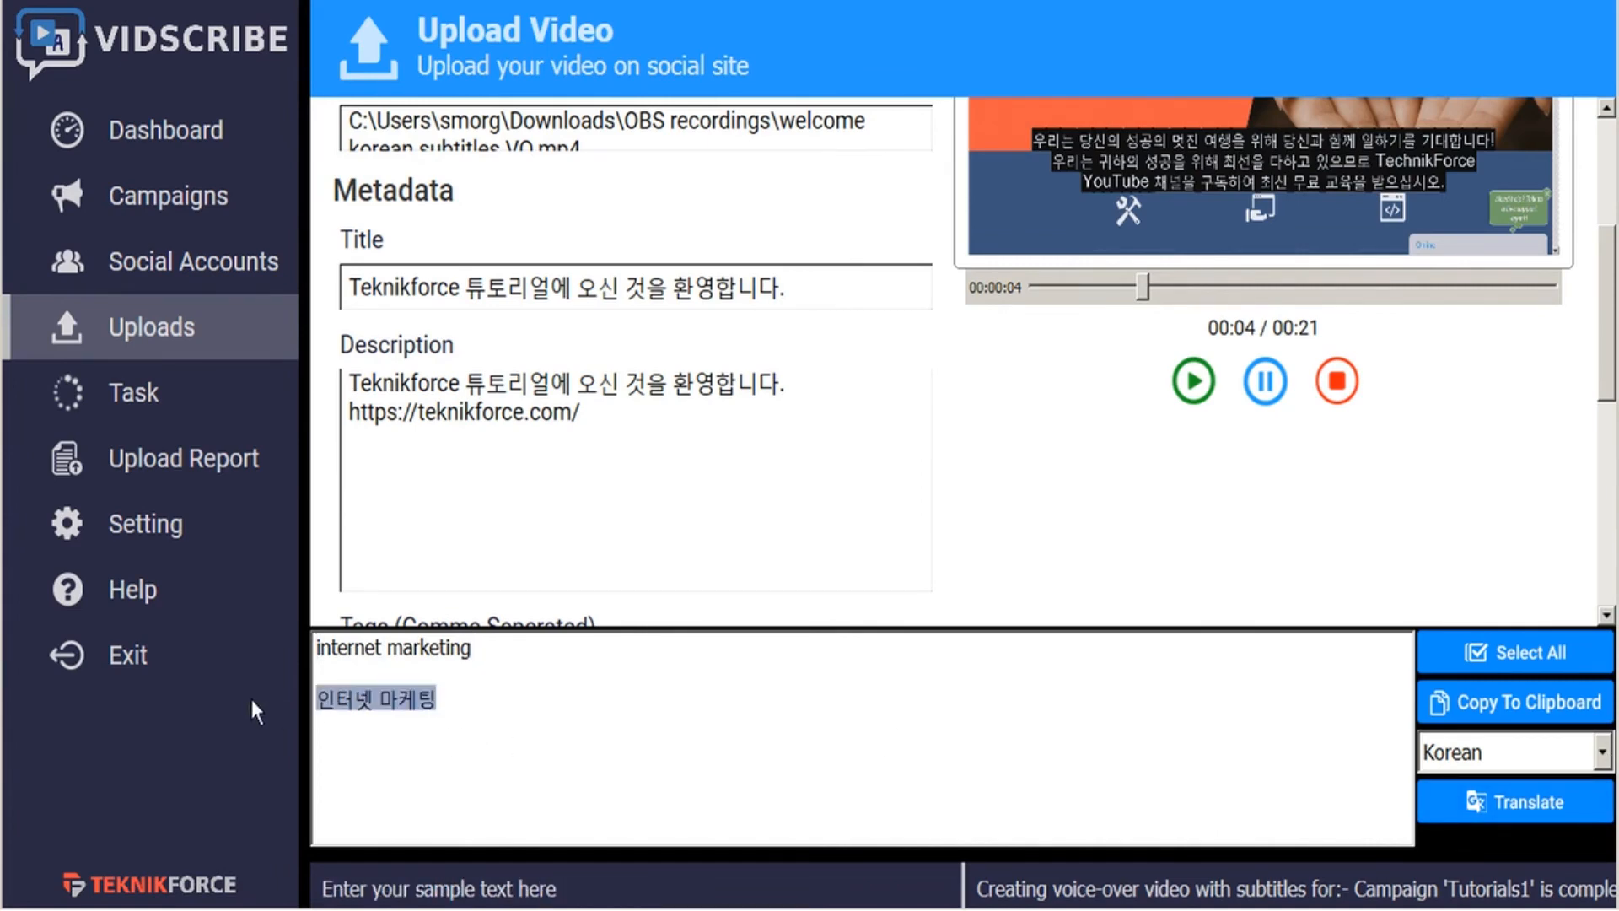
pyautogui.scroll(-3, 549, 502)
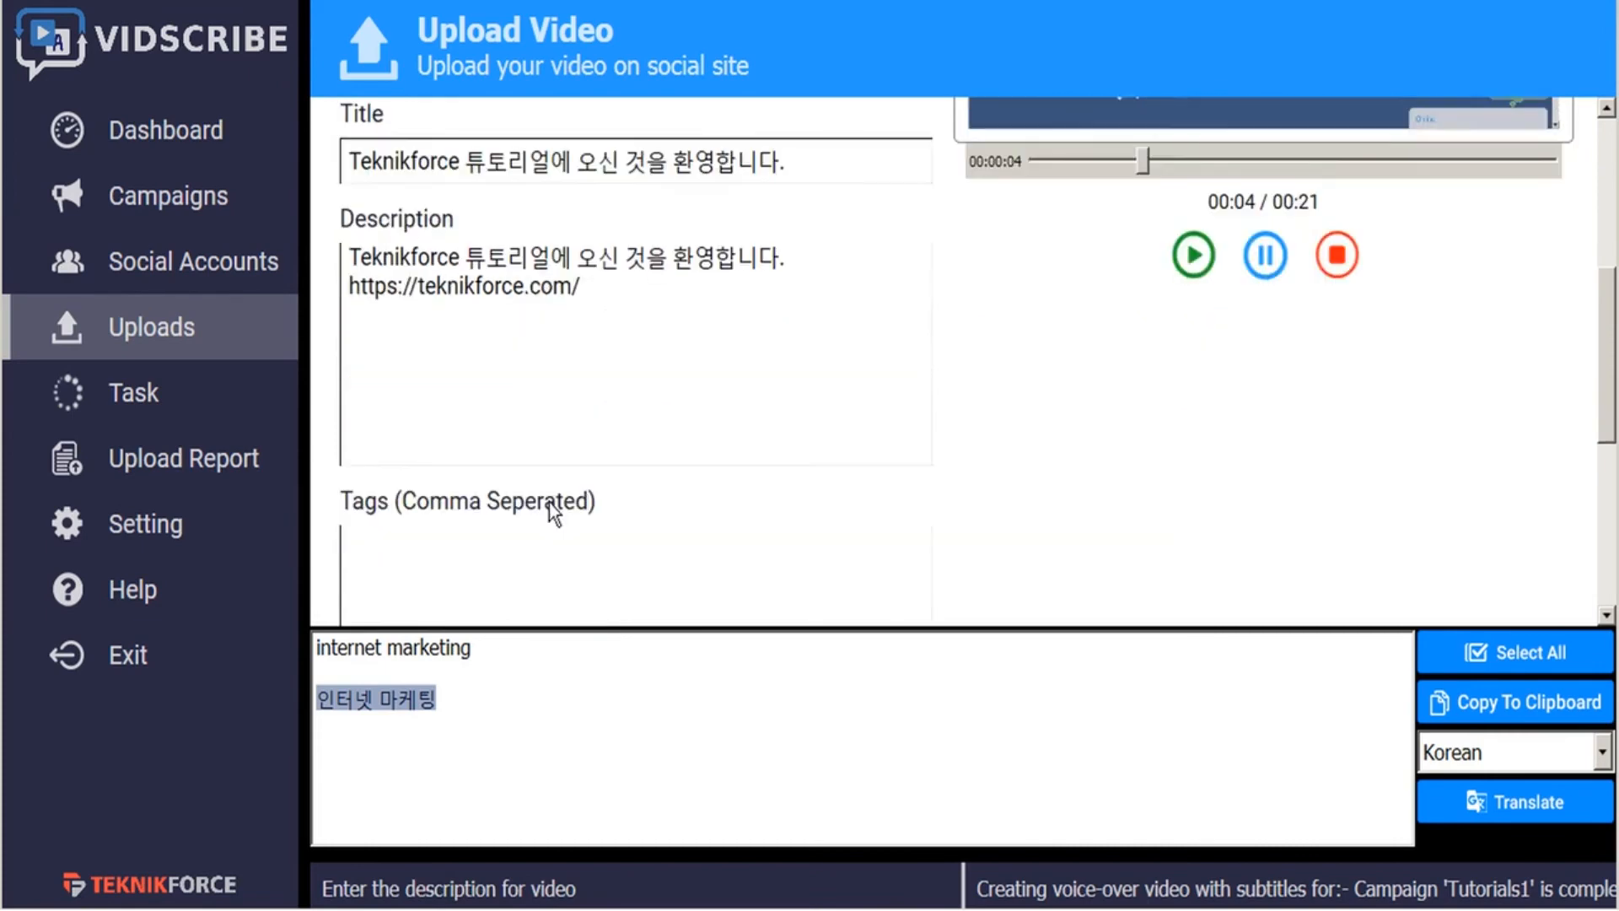
pyautogui.click(517, 509)
pyautogui.hotkey('ctrl', 'v')
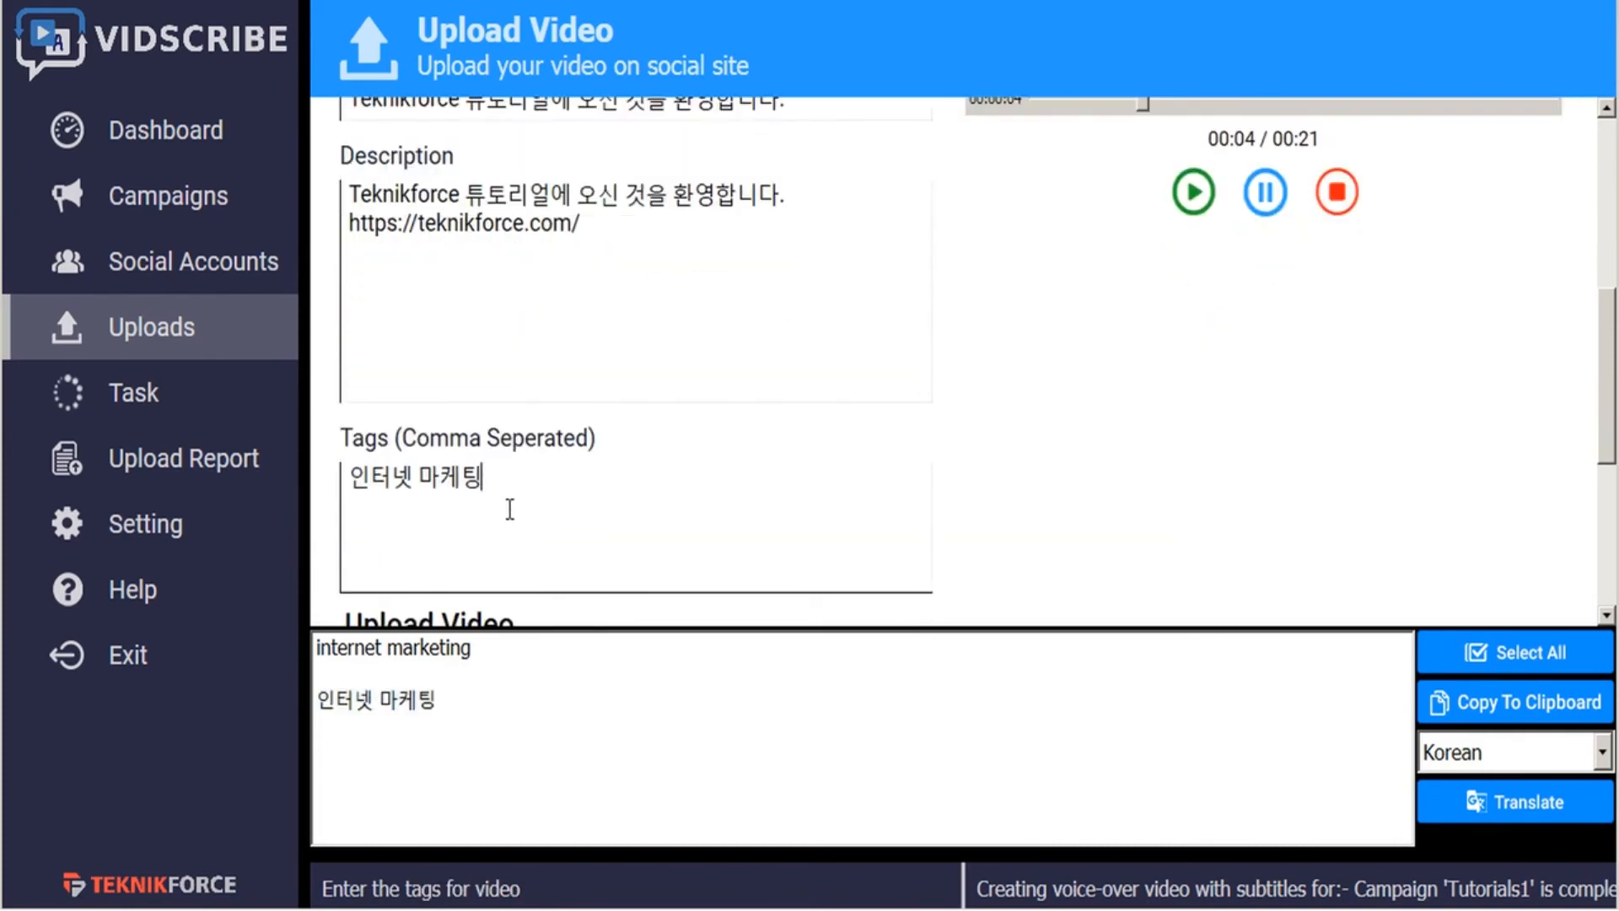
pyautogui.click(625, 853)
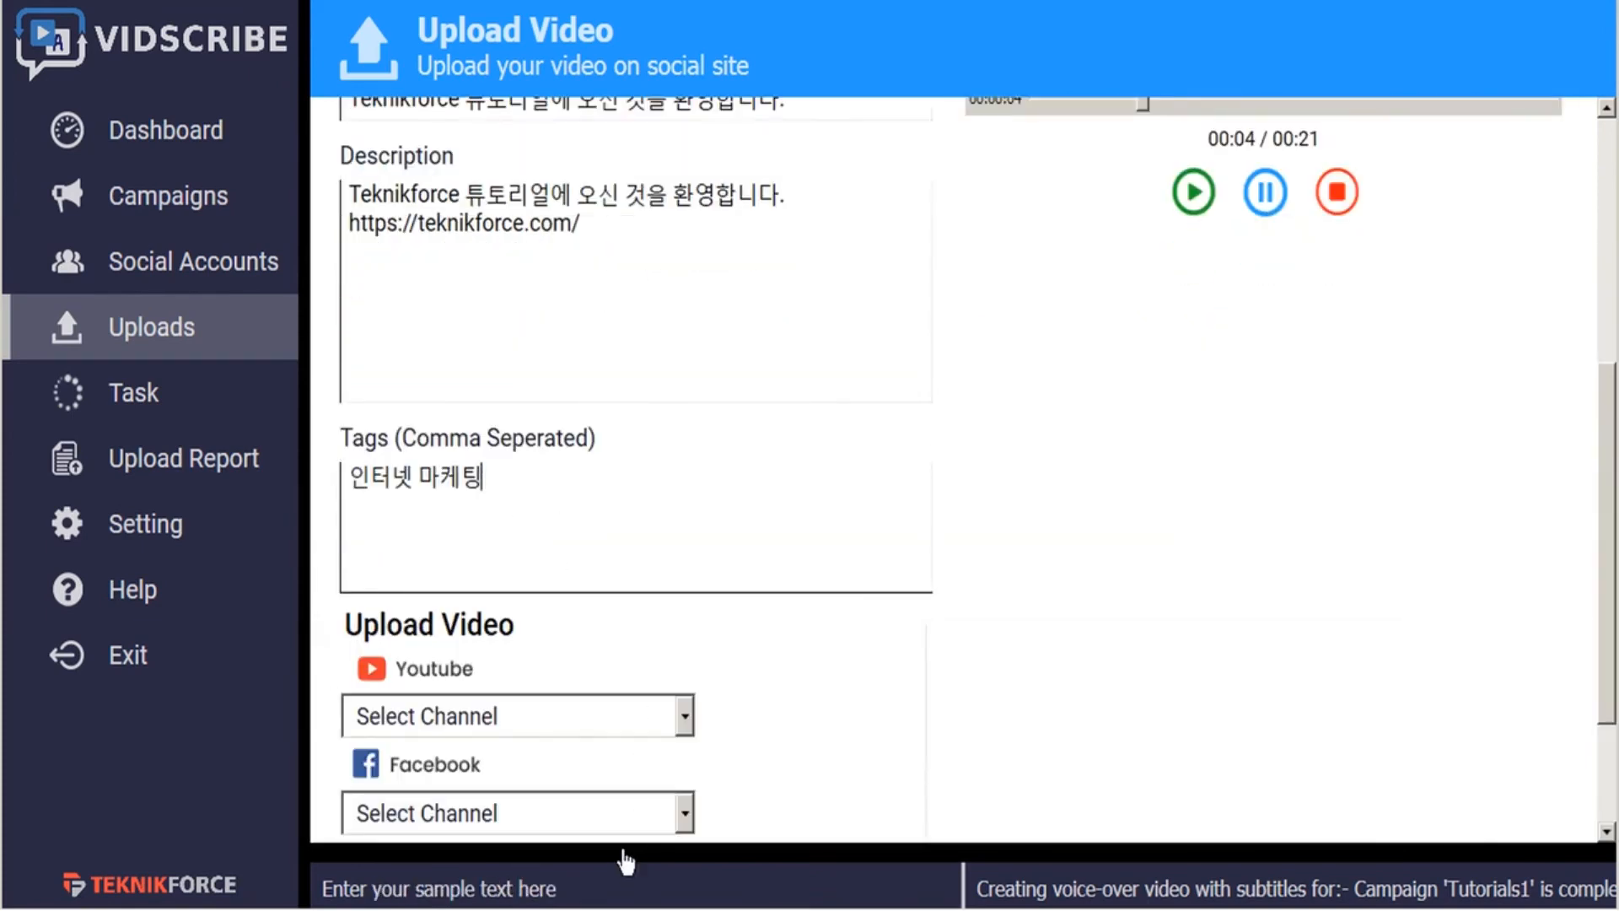
# - Upload the video to the YouTube channel VideoPromoVIP and the Dropbox account Video Promo, leaving Facebook unselected
pyautogui.scroll(-3, 836, 561)
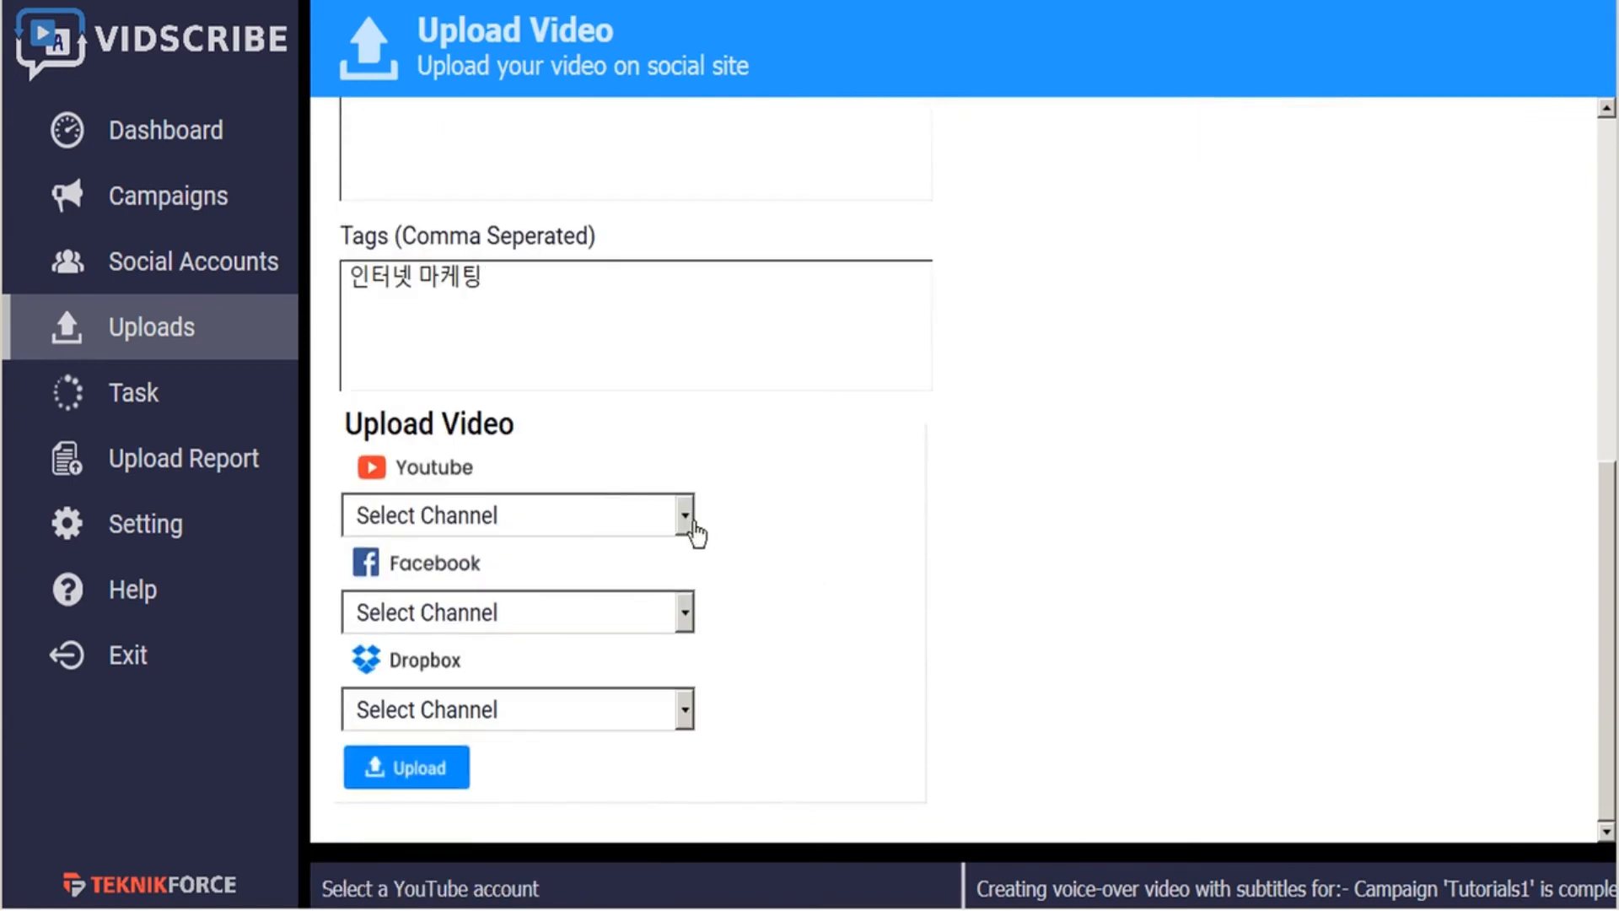
pyautogui.click(685, 514)
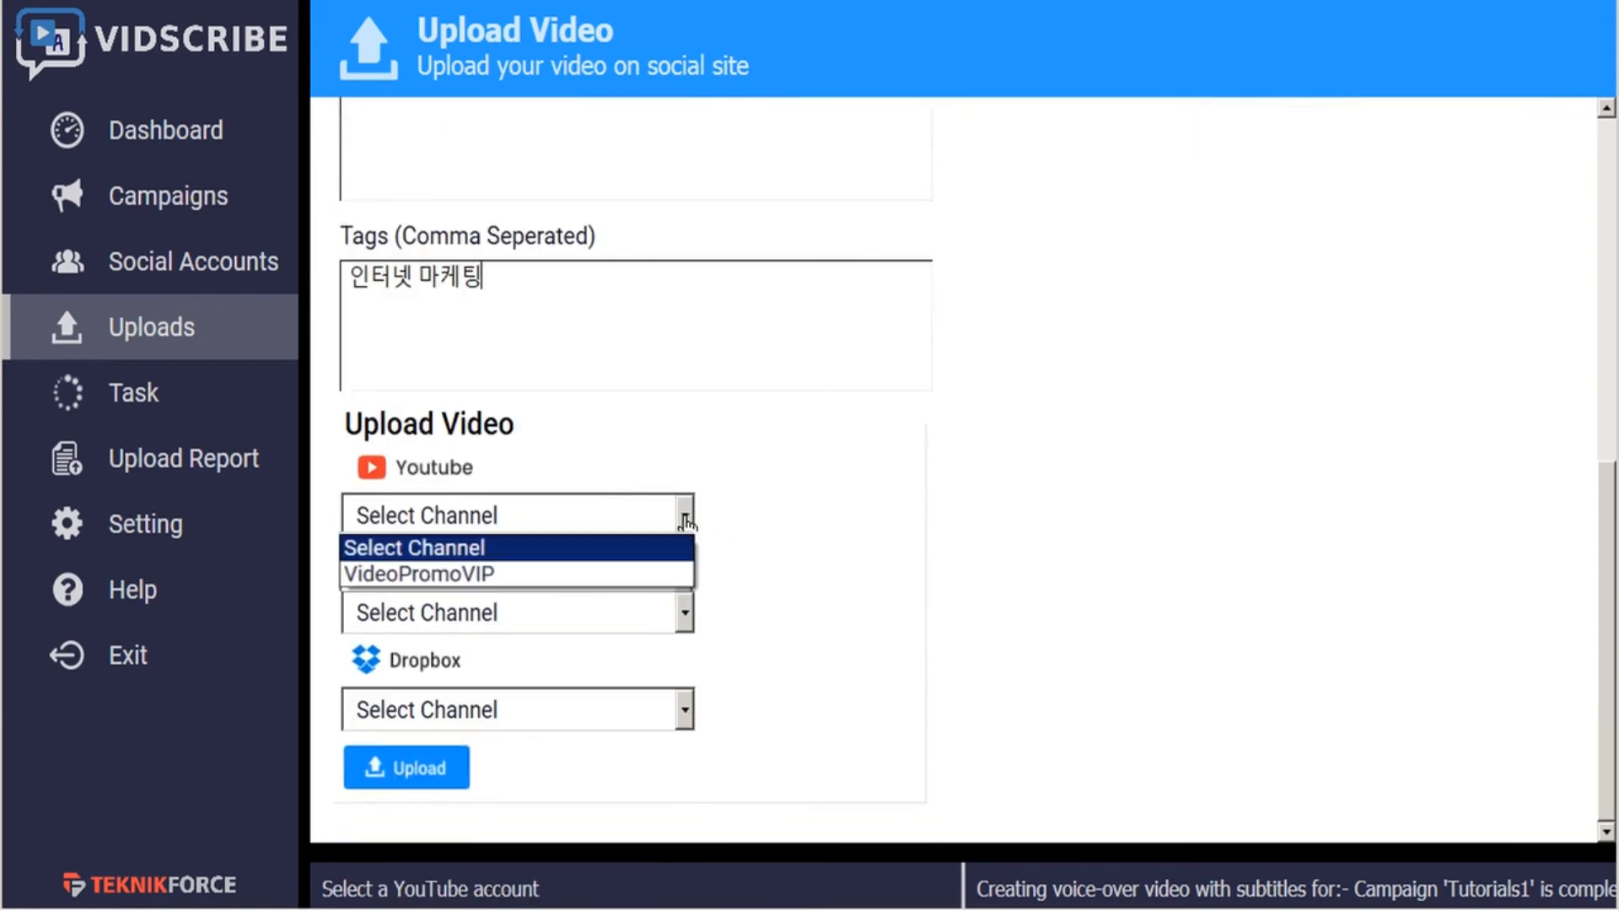
pyautogui.click(533, 581)
pyautogui.click(624, 624)
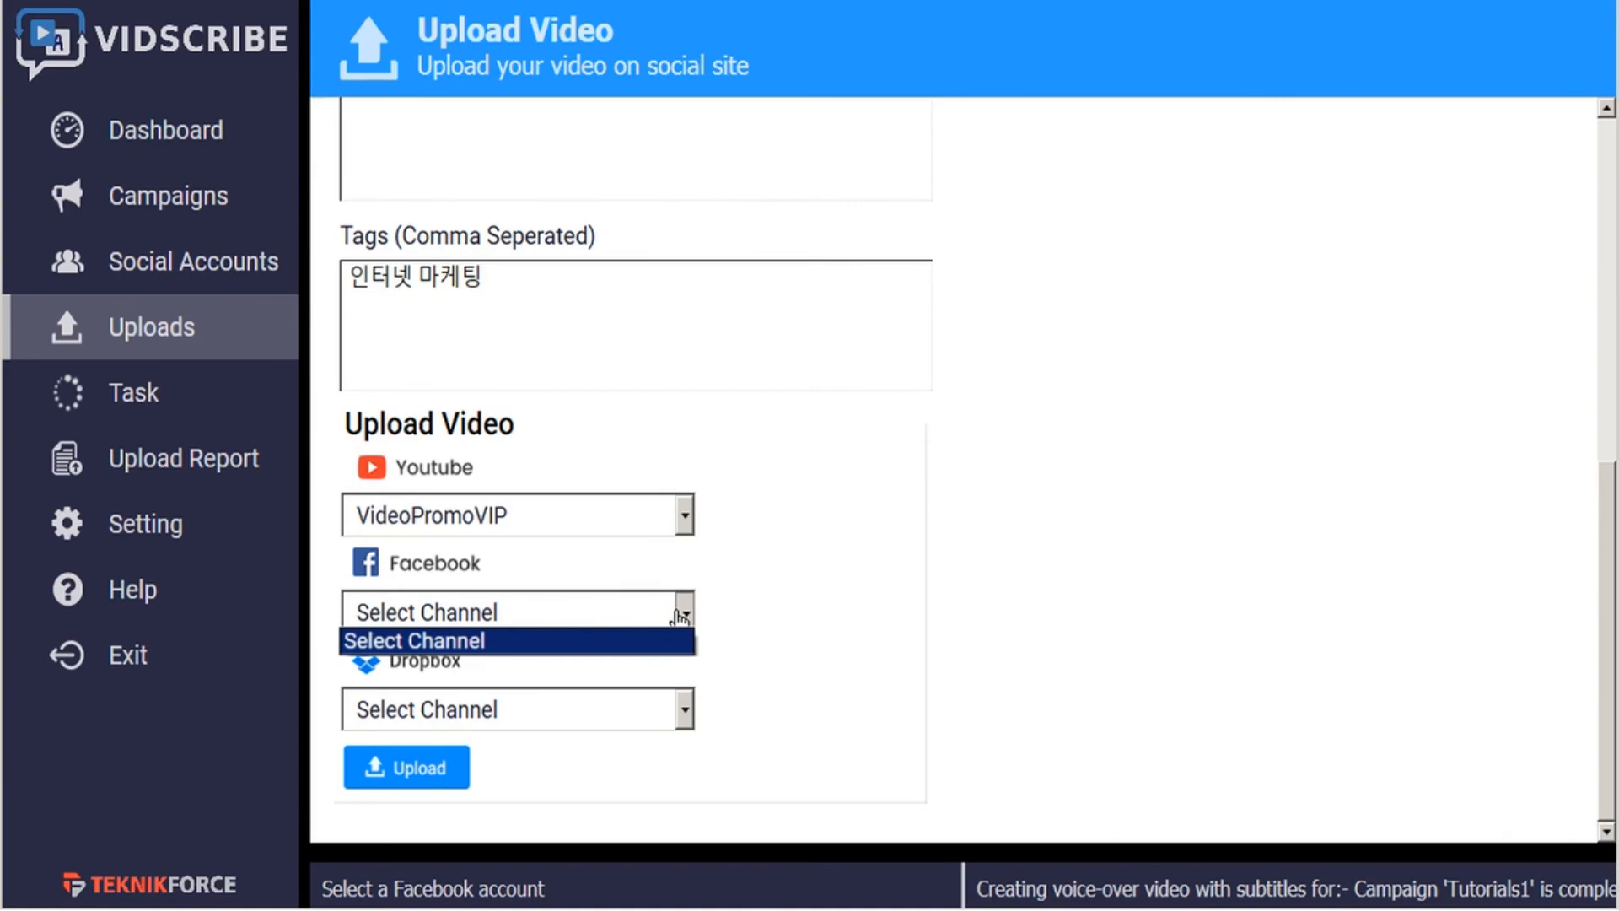
pyautogui.click(683, 614)
pyautogui.click(685, 710)
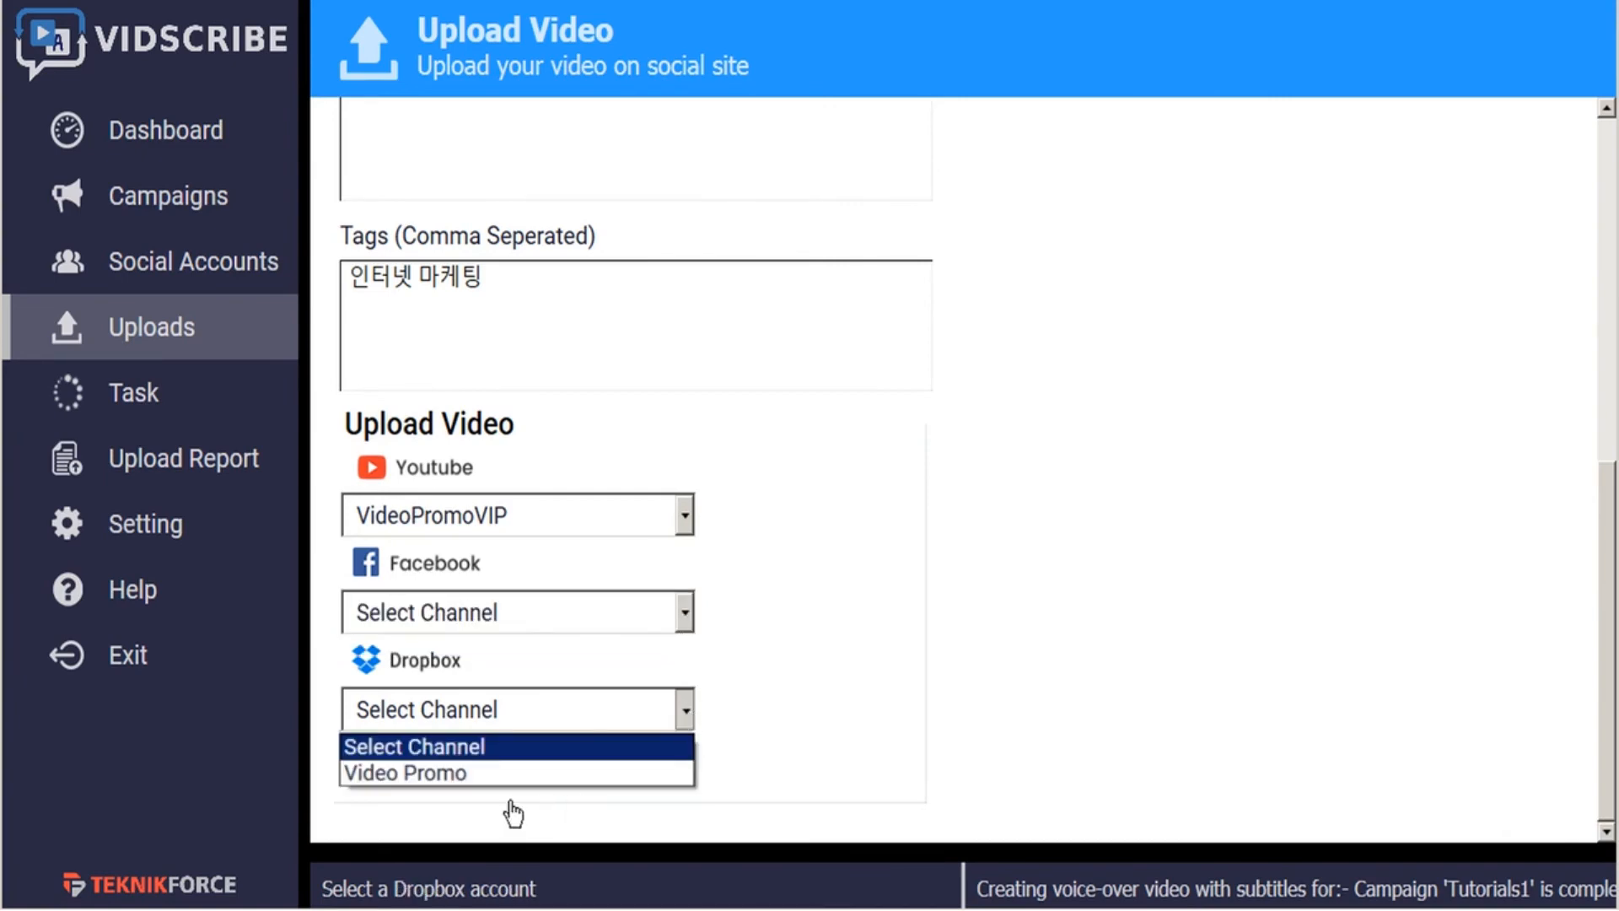
pyautogui.click(540, 772)
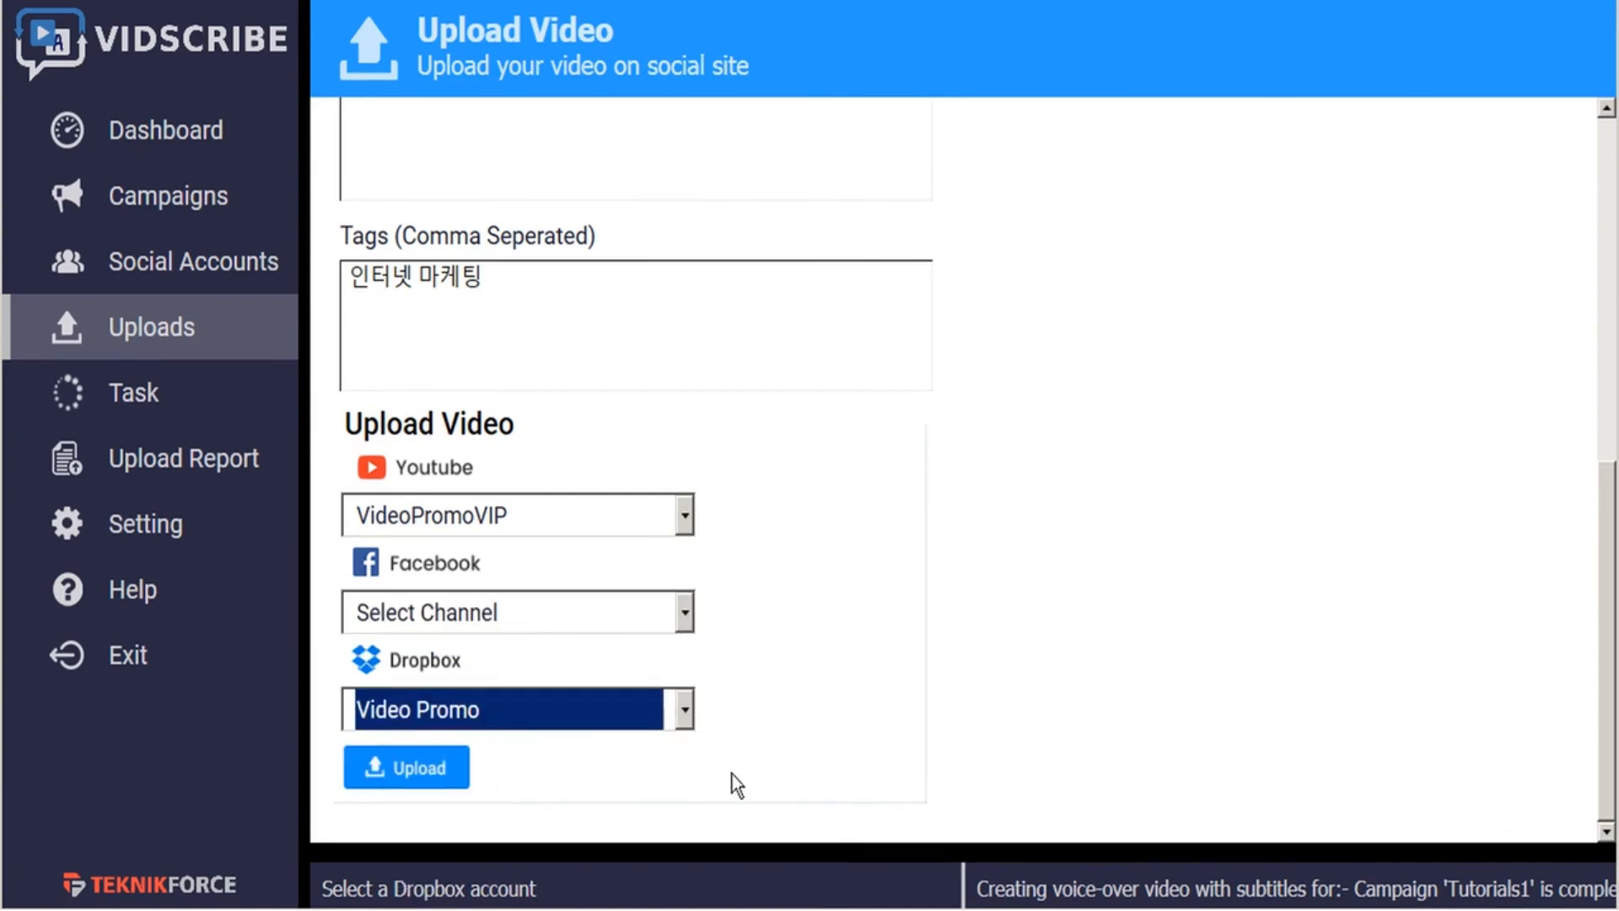
pyautogui.click(421, 773)
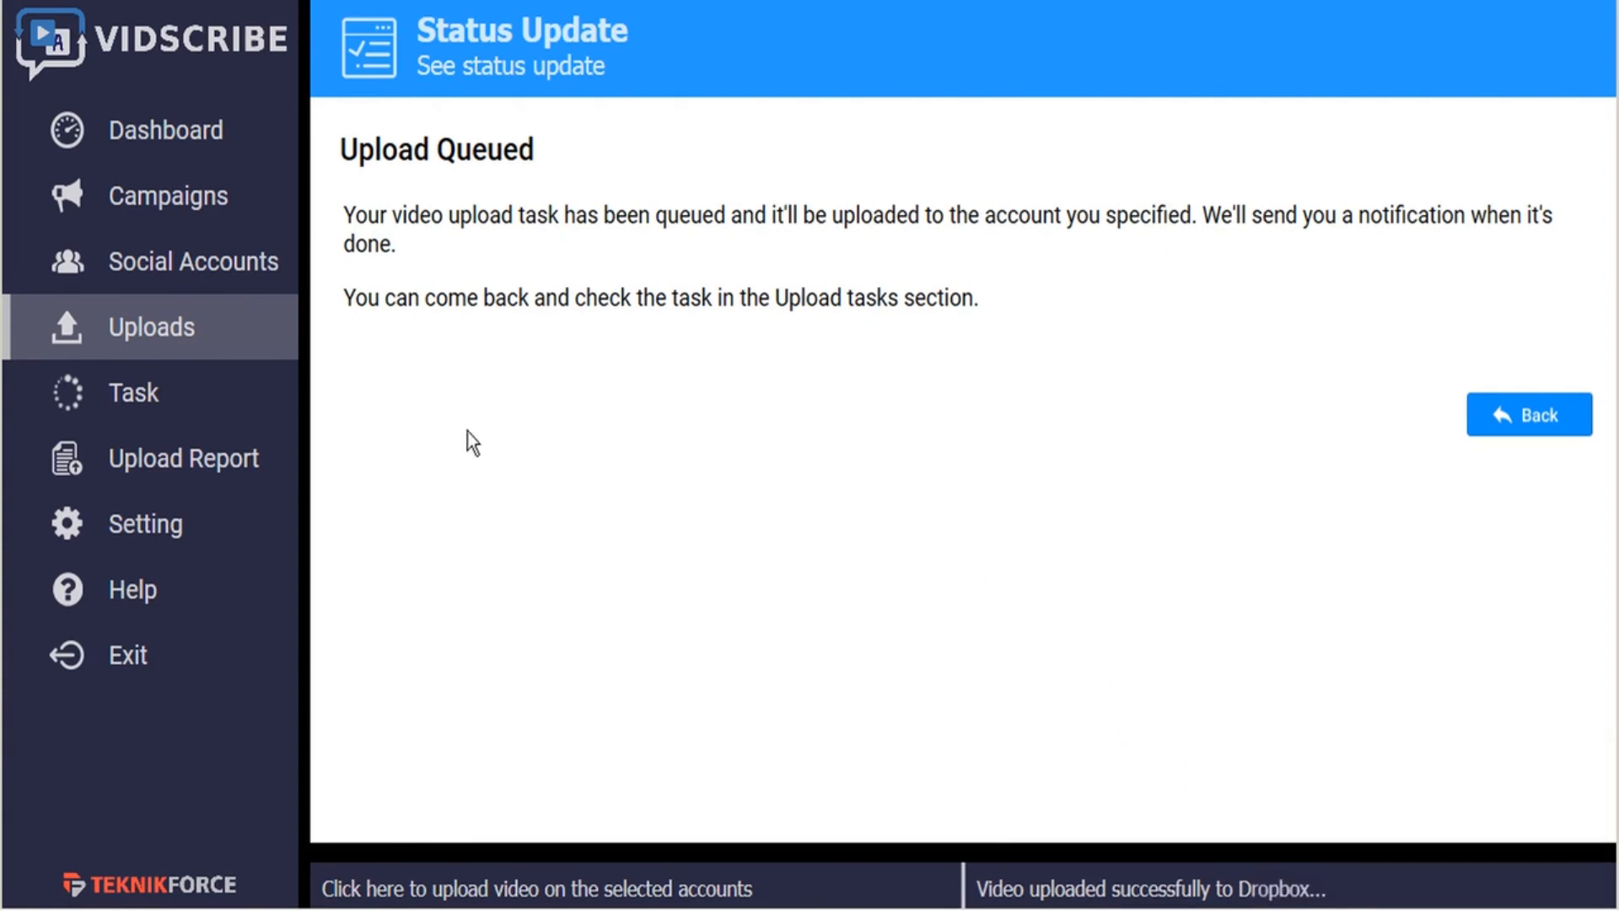
# - Check the upload report, open the Tutorials1 YouTube and Dropbox uploads, and play the Dropbox copy
pyautogui.click(202, 472)
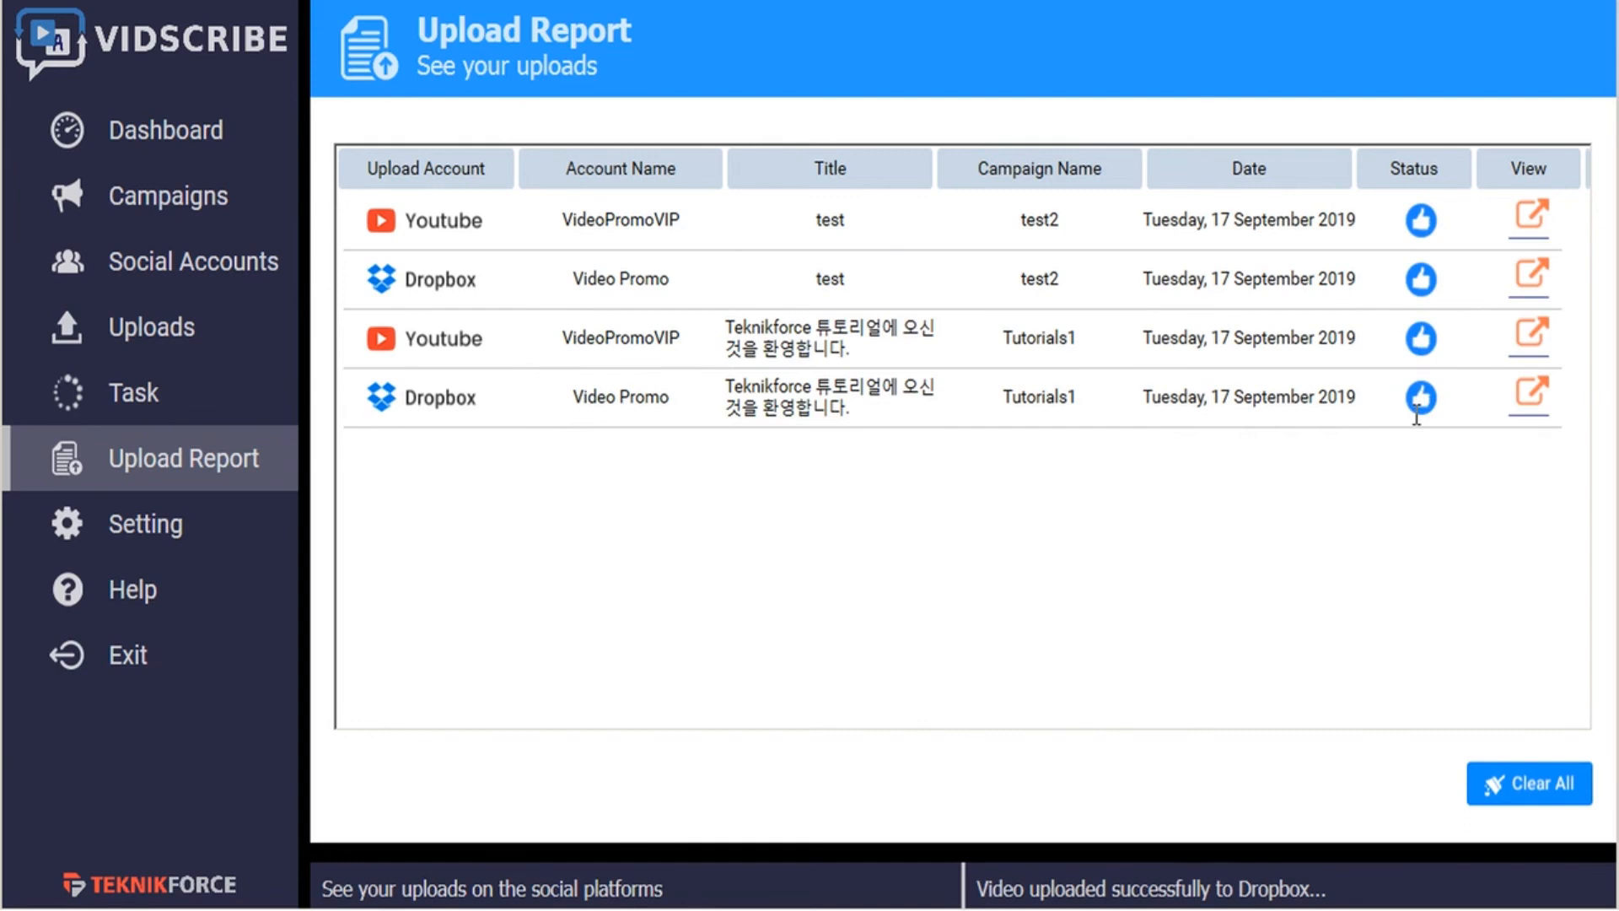
pyautogui.click(1532, 337)
pyautogui.click(1532, 399)
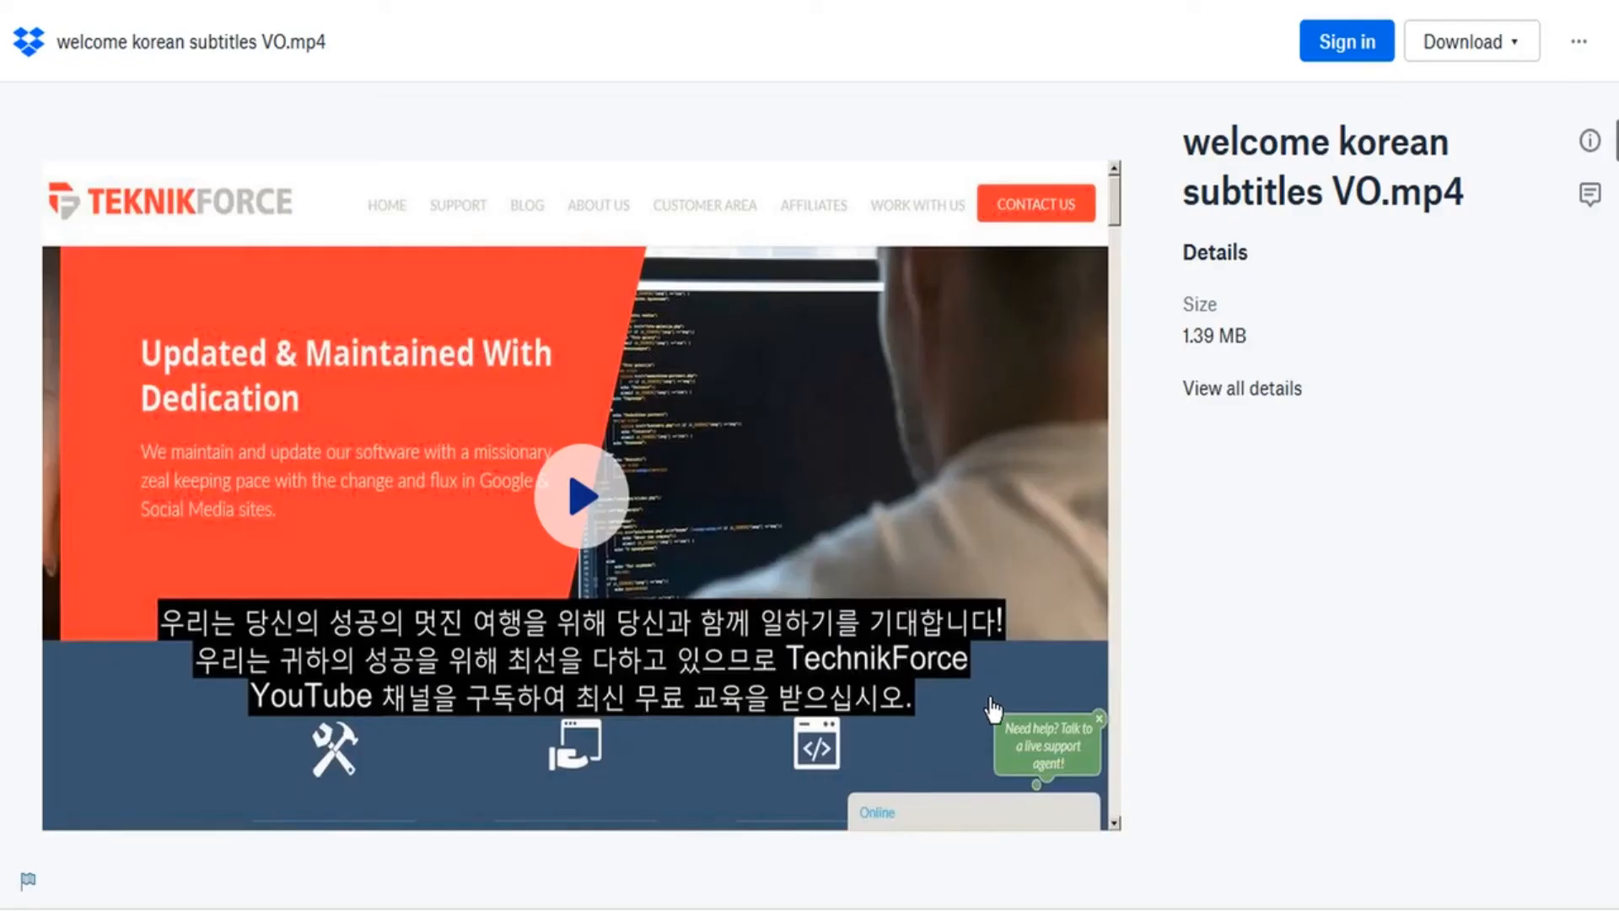
pyautogui.click(579, 497)
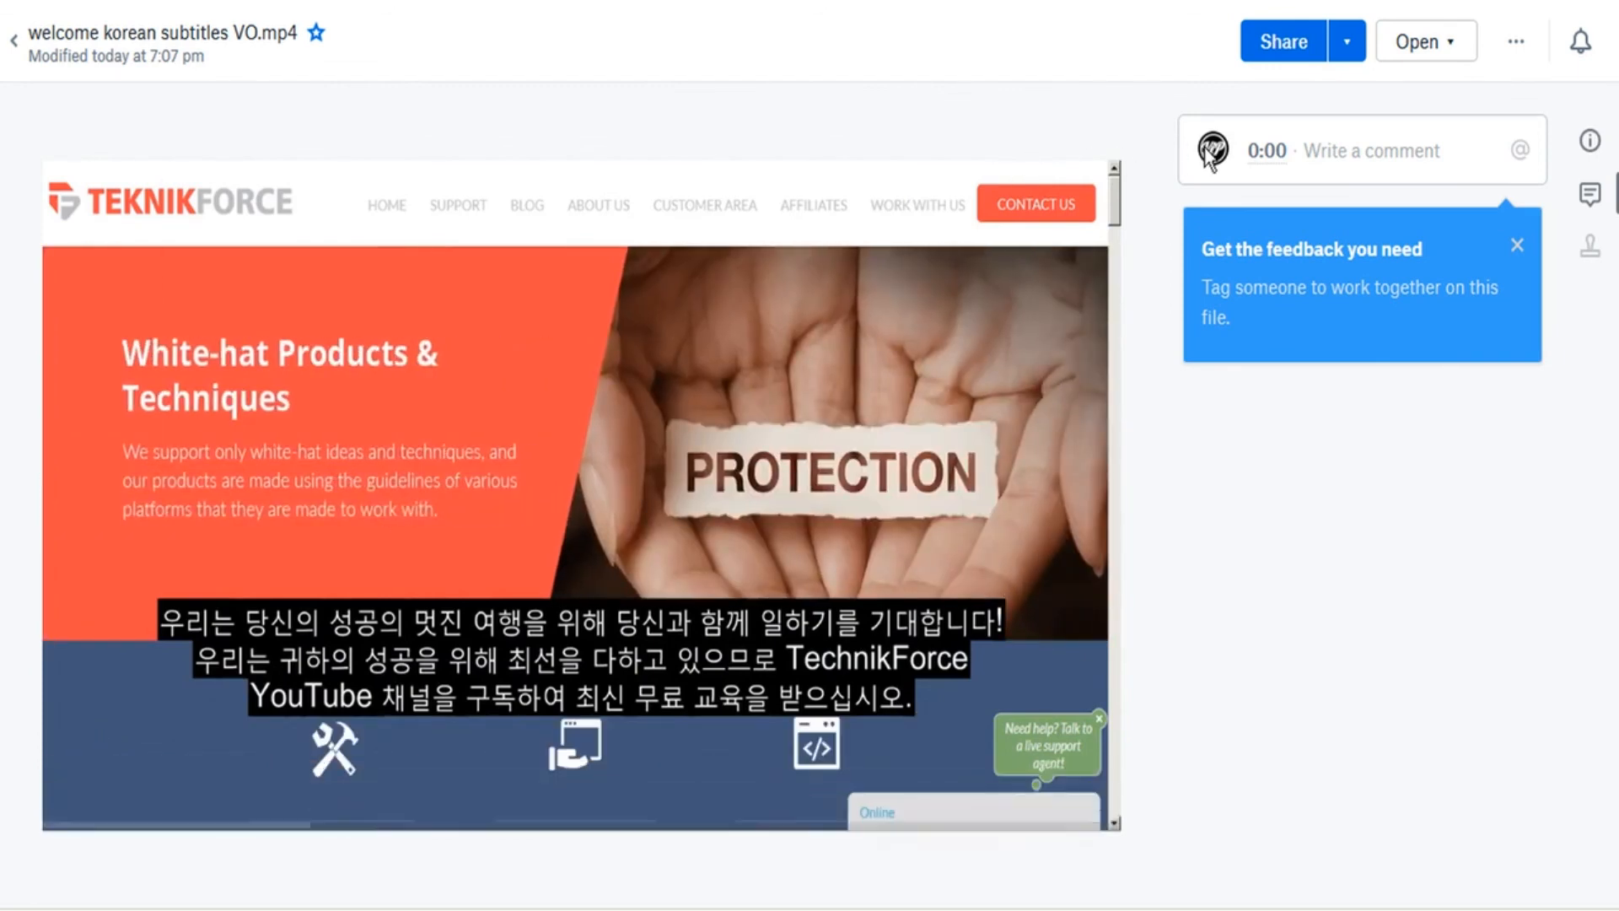
# - Post the comment "Pls review for approval." on the Dropbox video
pyautogui.click(1330, 151)
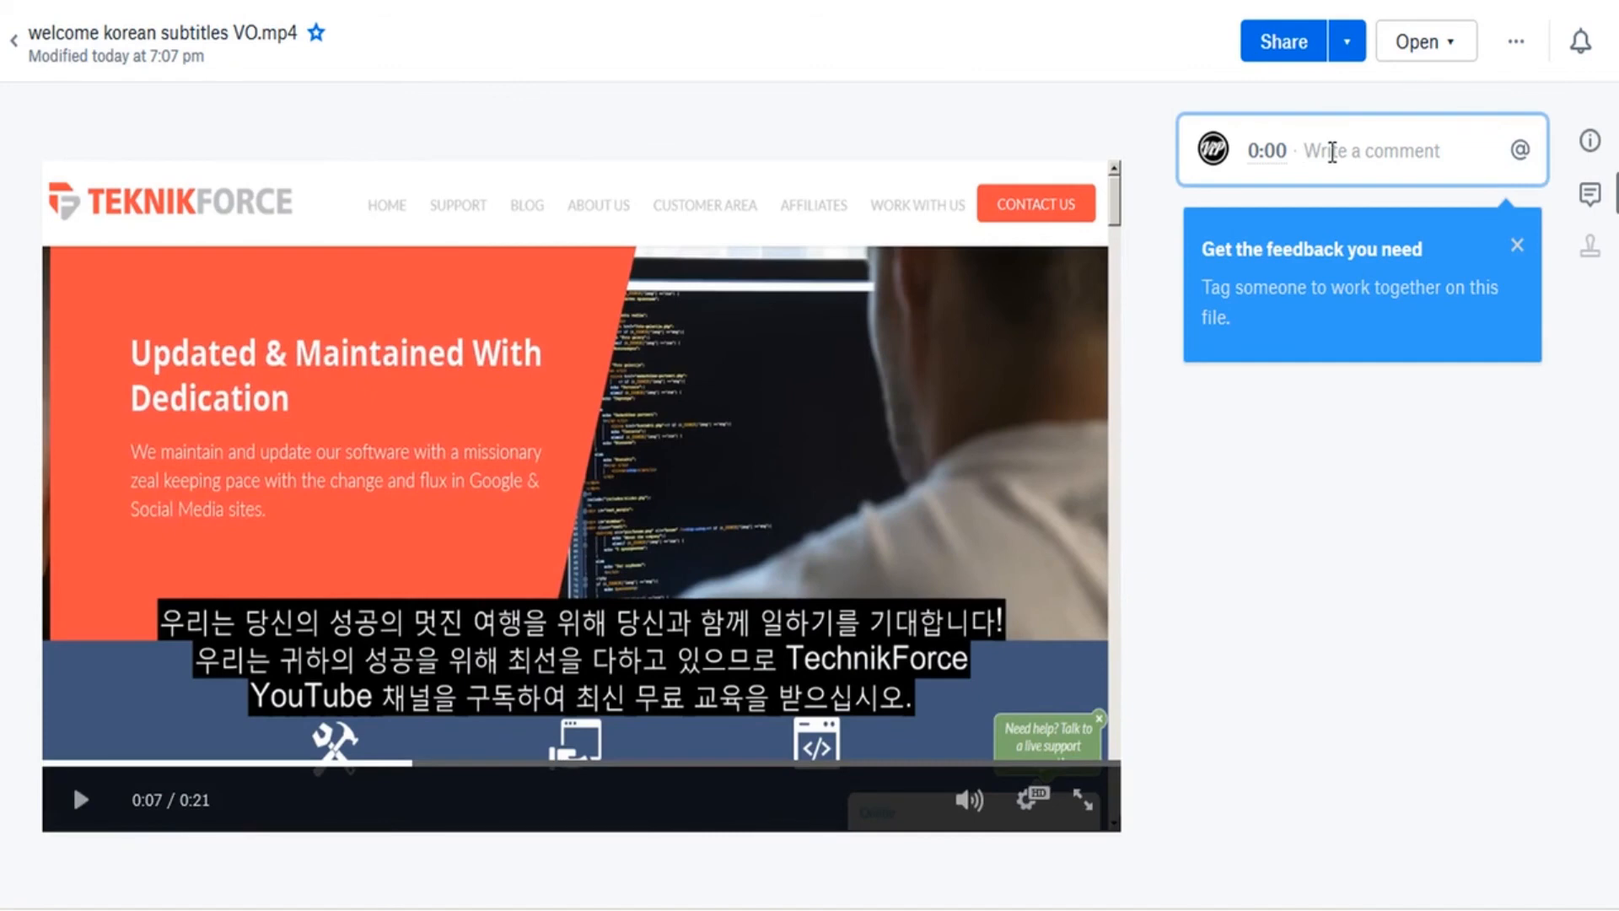
pyautogui.write('Pls revie')
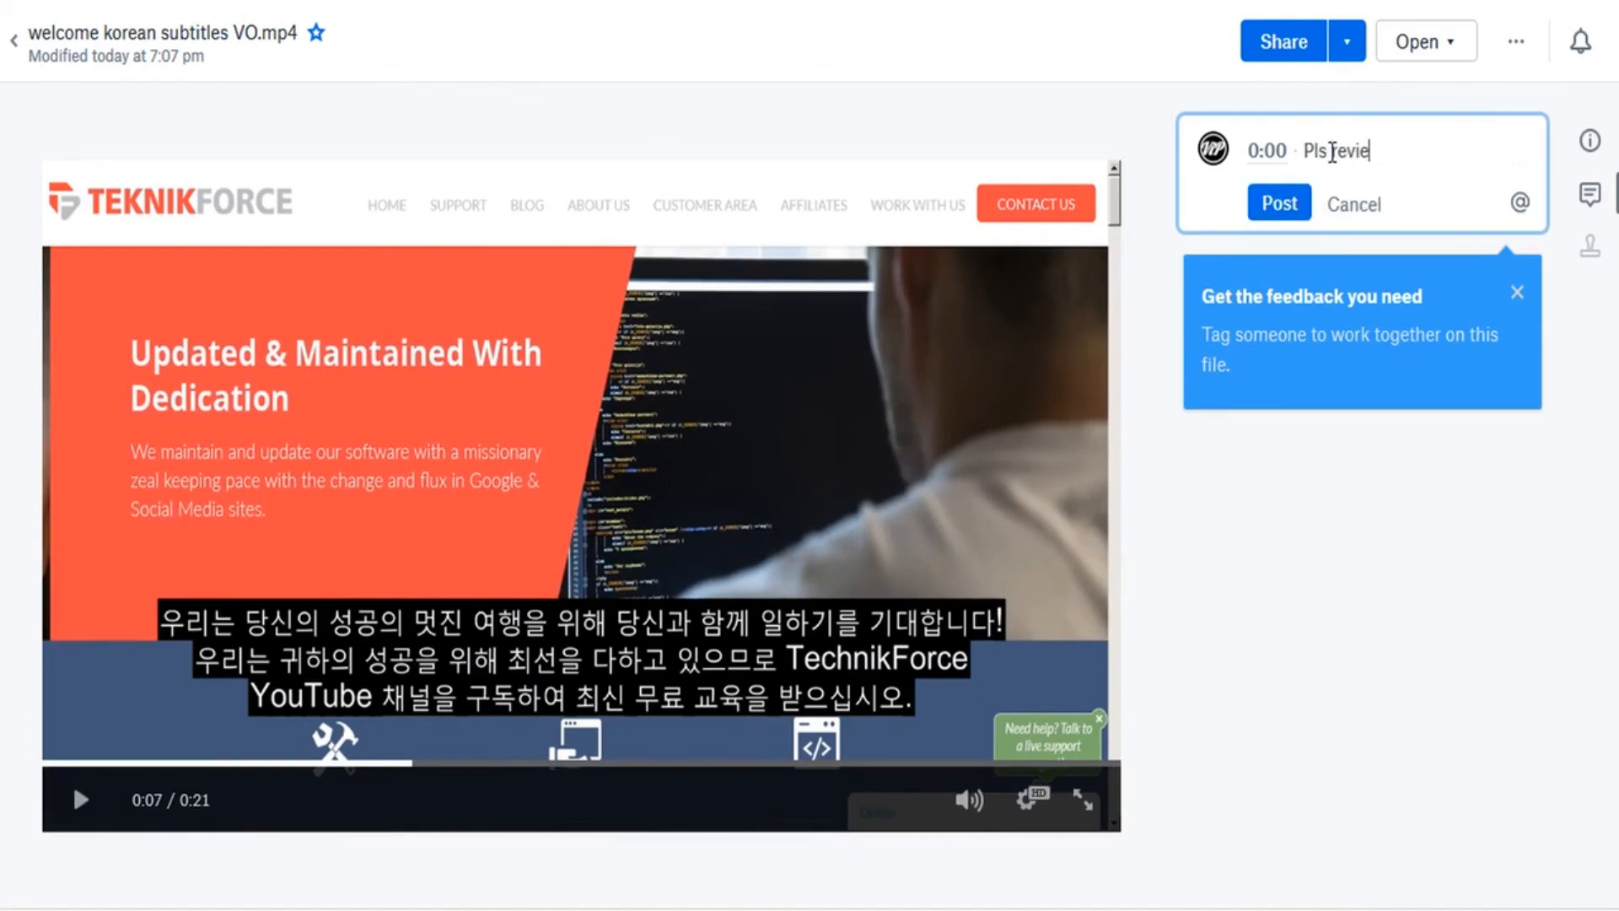
pyautogui.write('w for approval.')
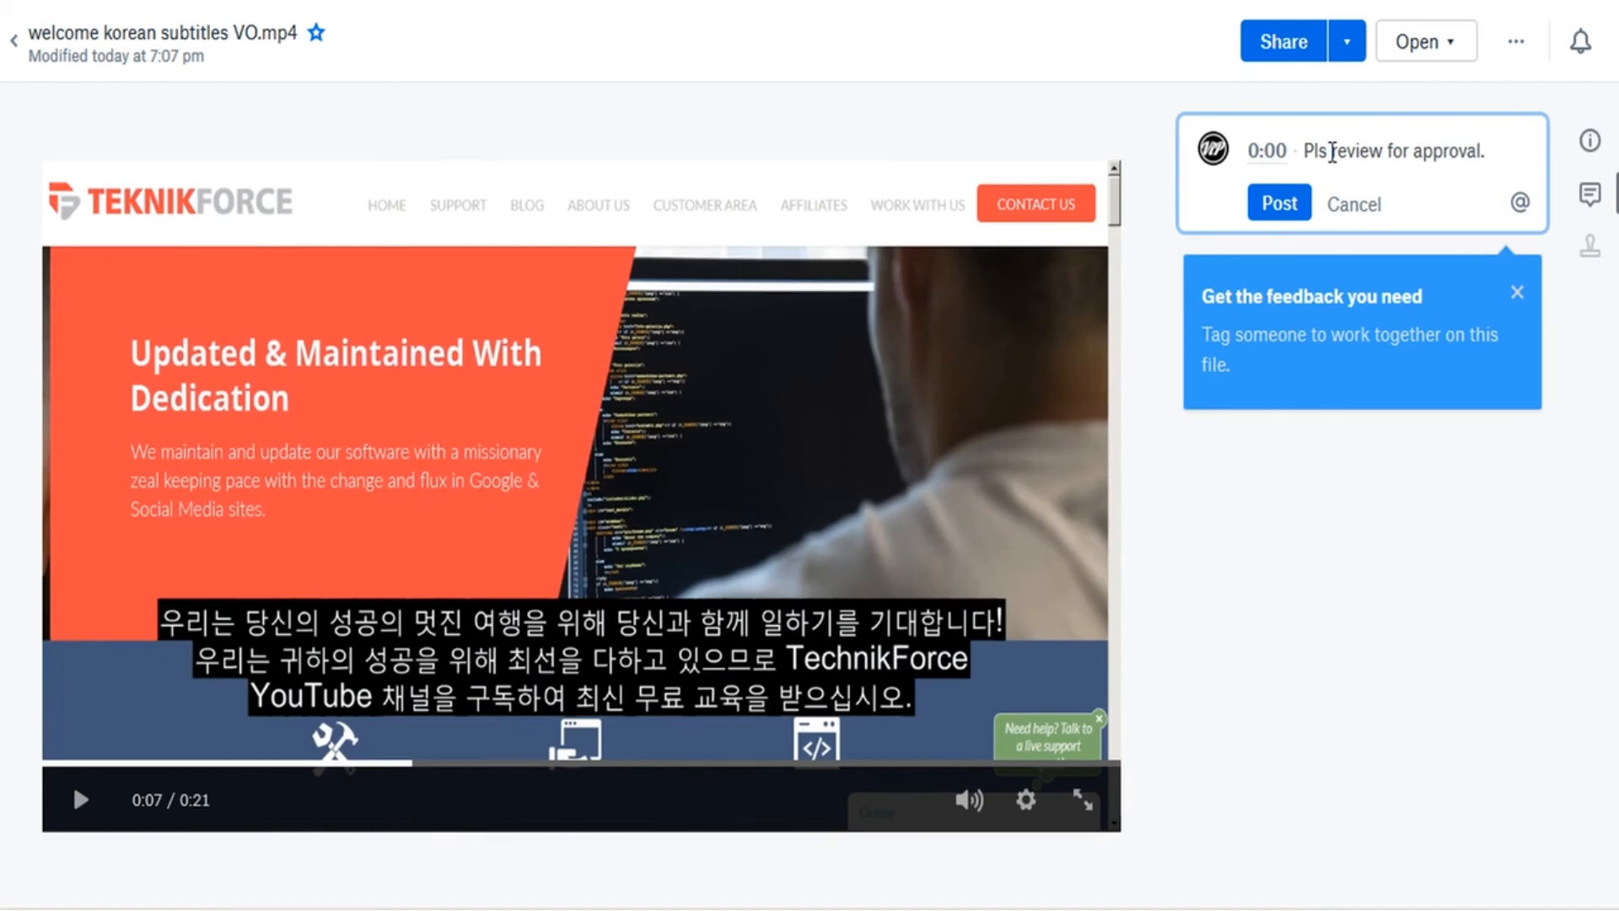
pyautogui.click(1280, 204)
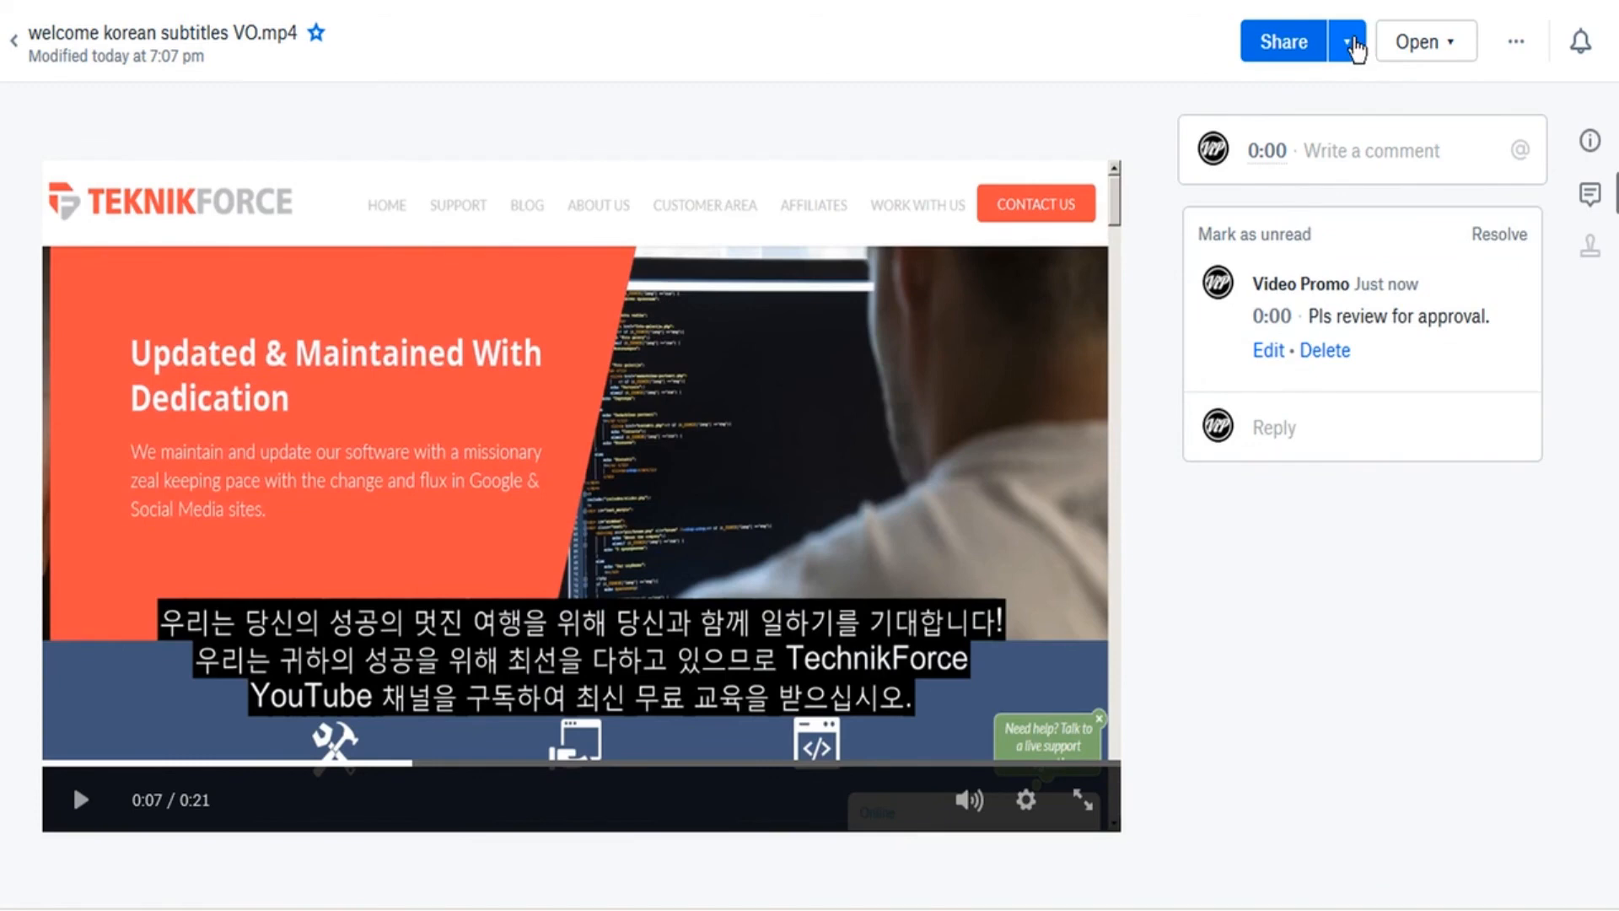
# - Review the Dropbox file's sharing options and the services it can be opened with
pyautogui.click(1350, 46)
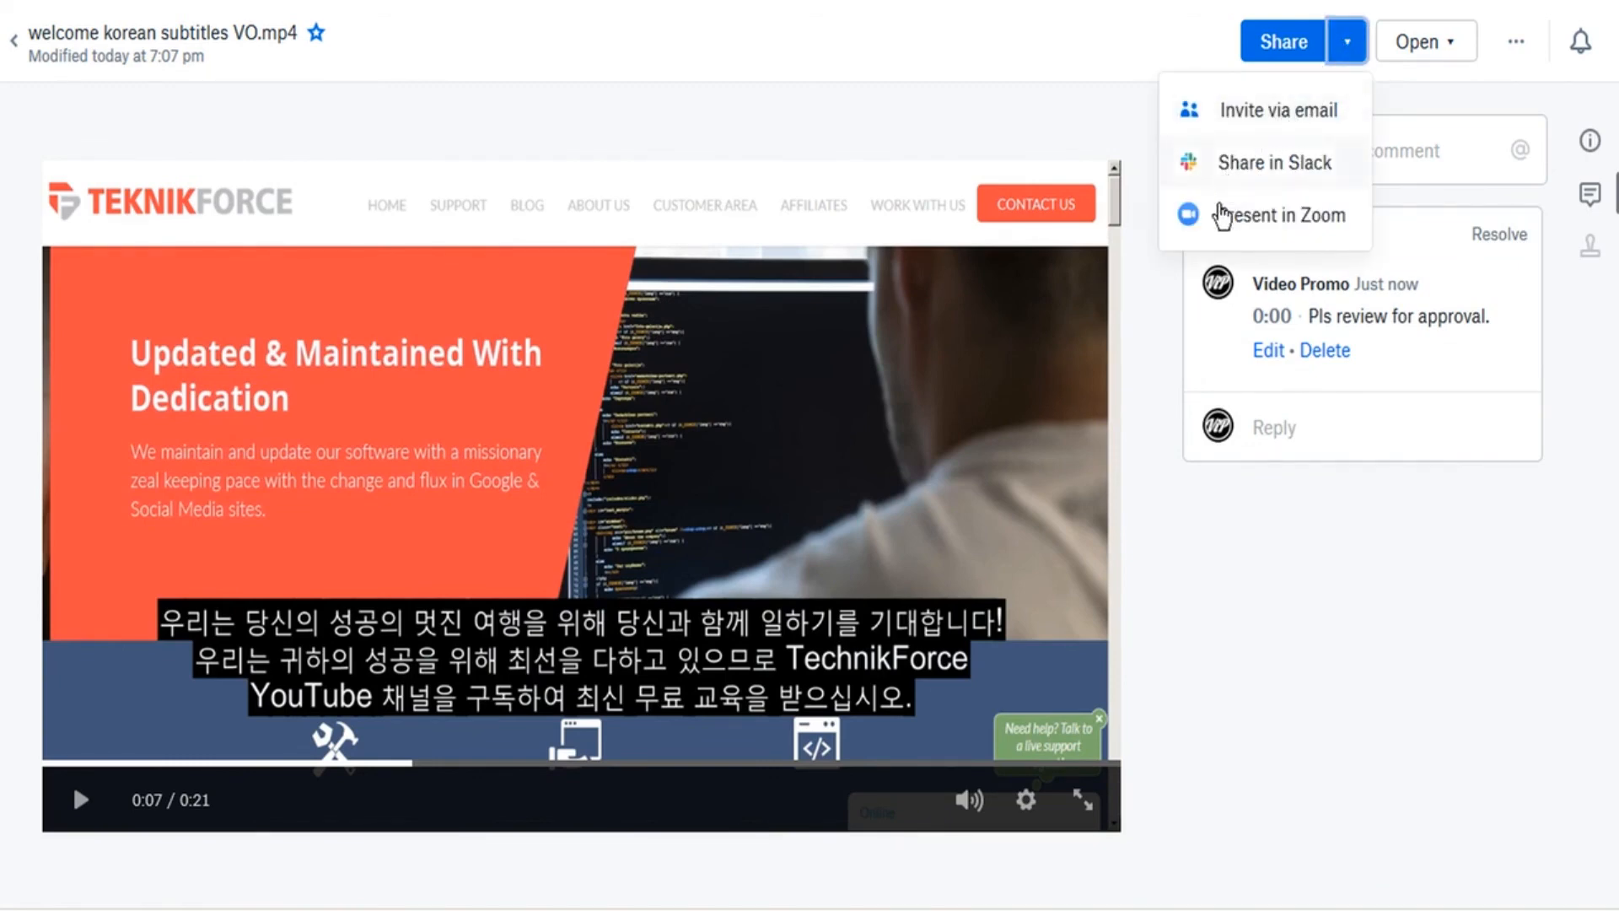
pyautogui.click(1166, 316)
pyautogui.click(1423, 41)
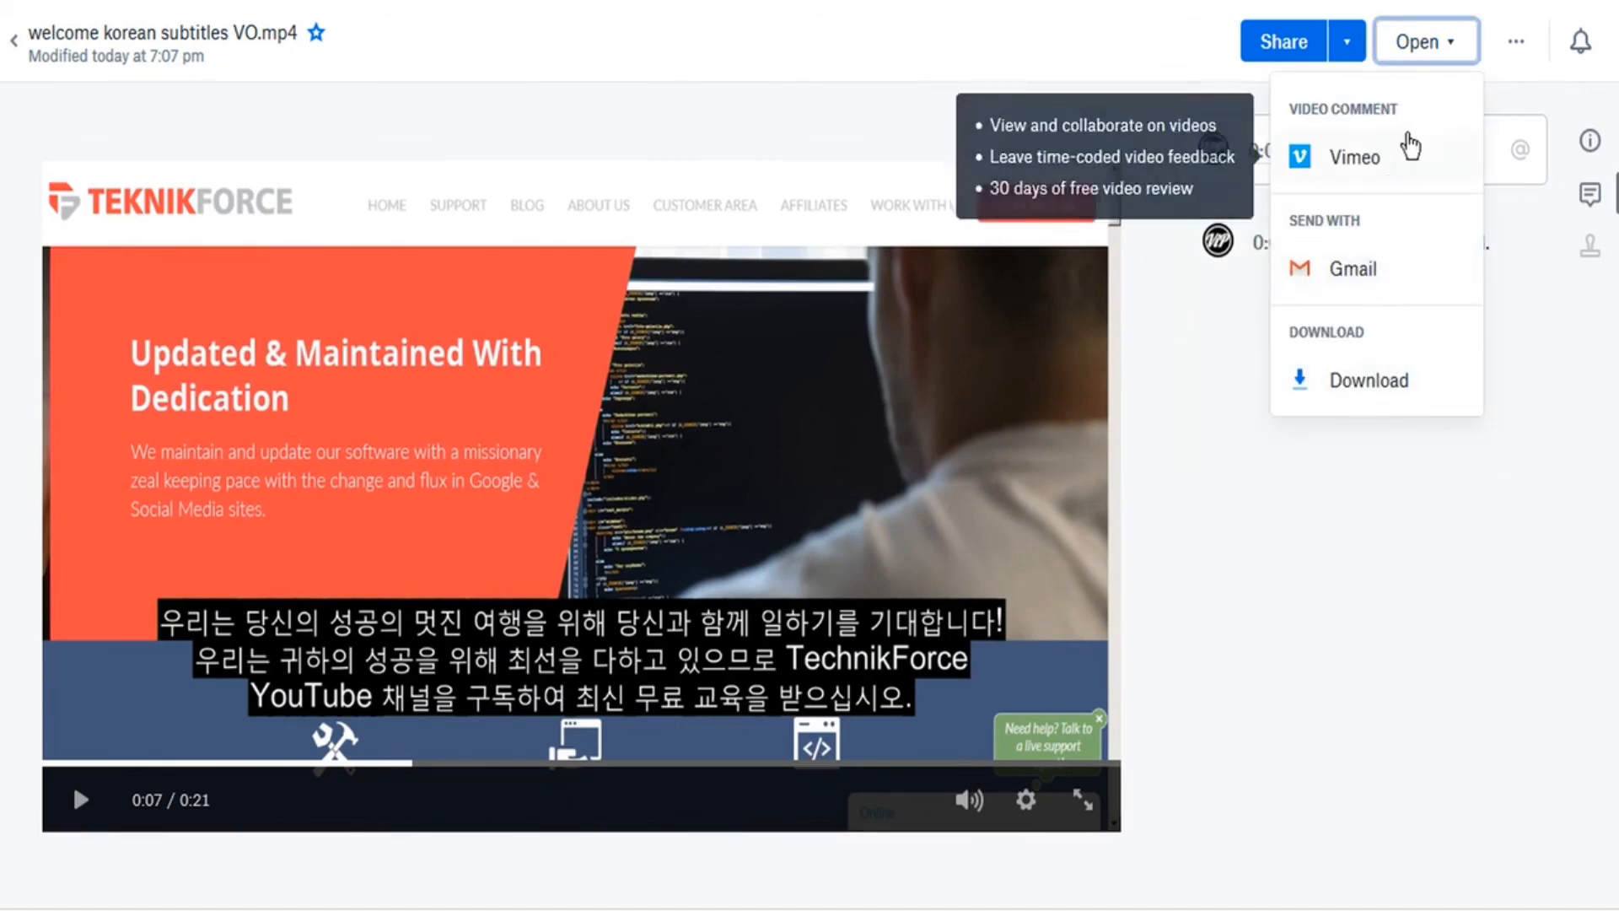
pyautogui.click(1156, 230)
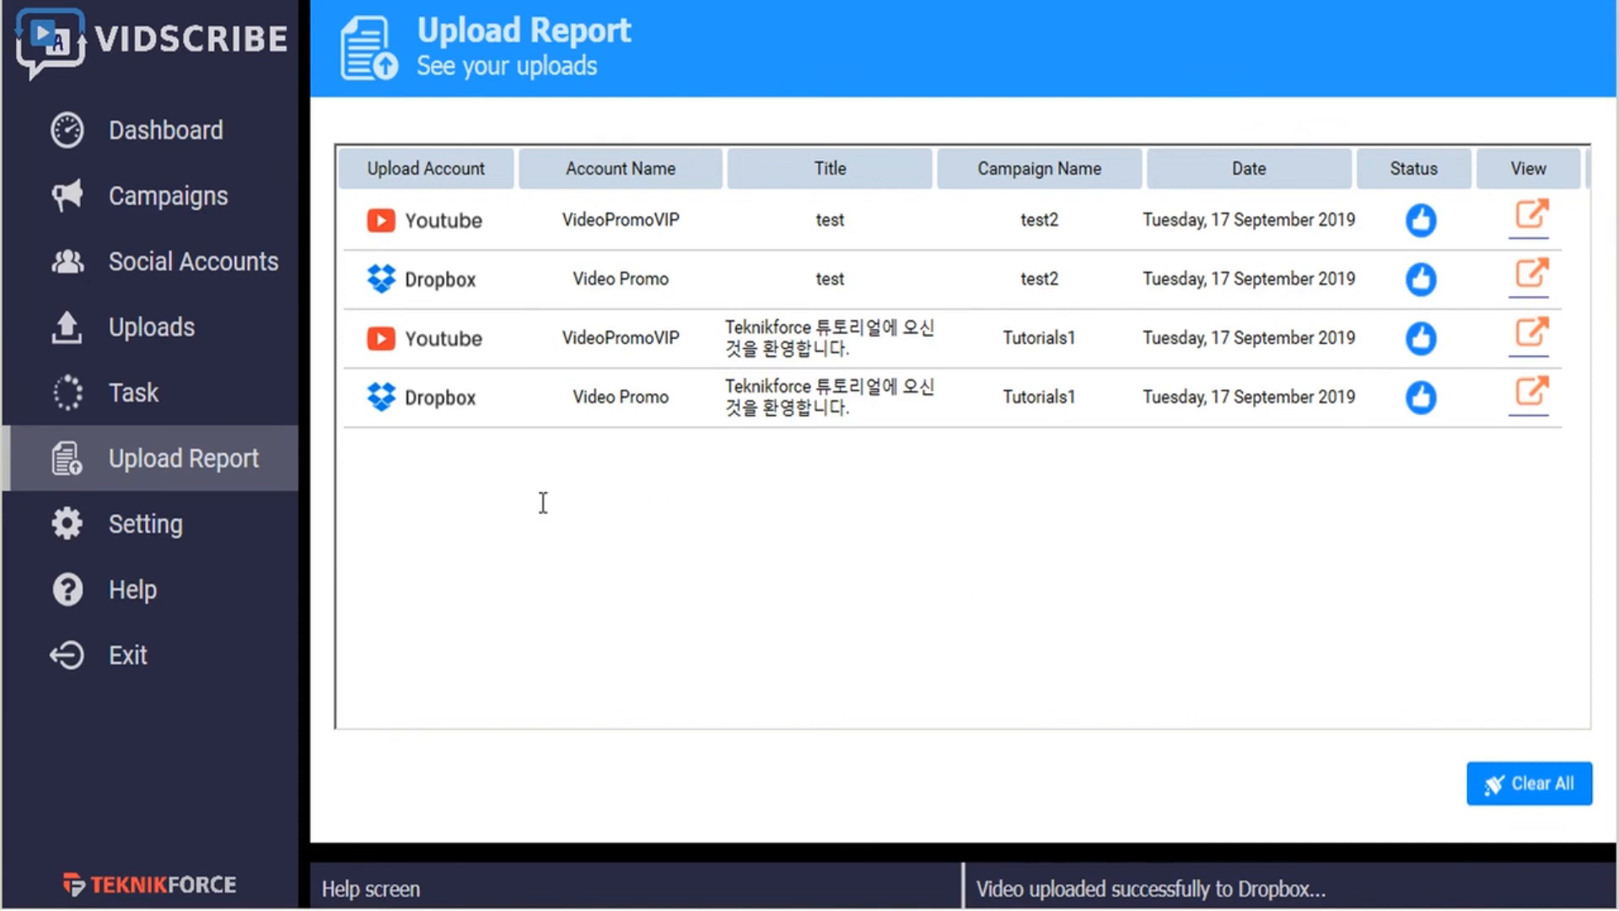
# - Open Vidscribe's help screen to view the training video and support links
pyautogui.click(152, 595)
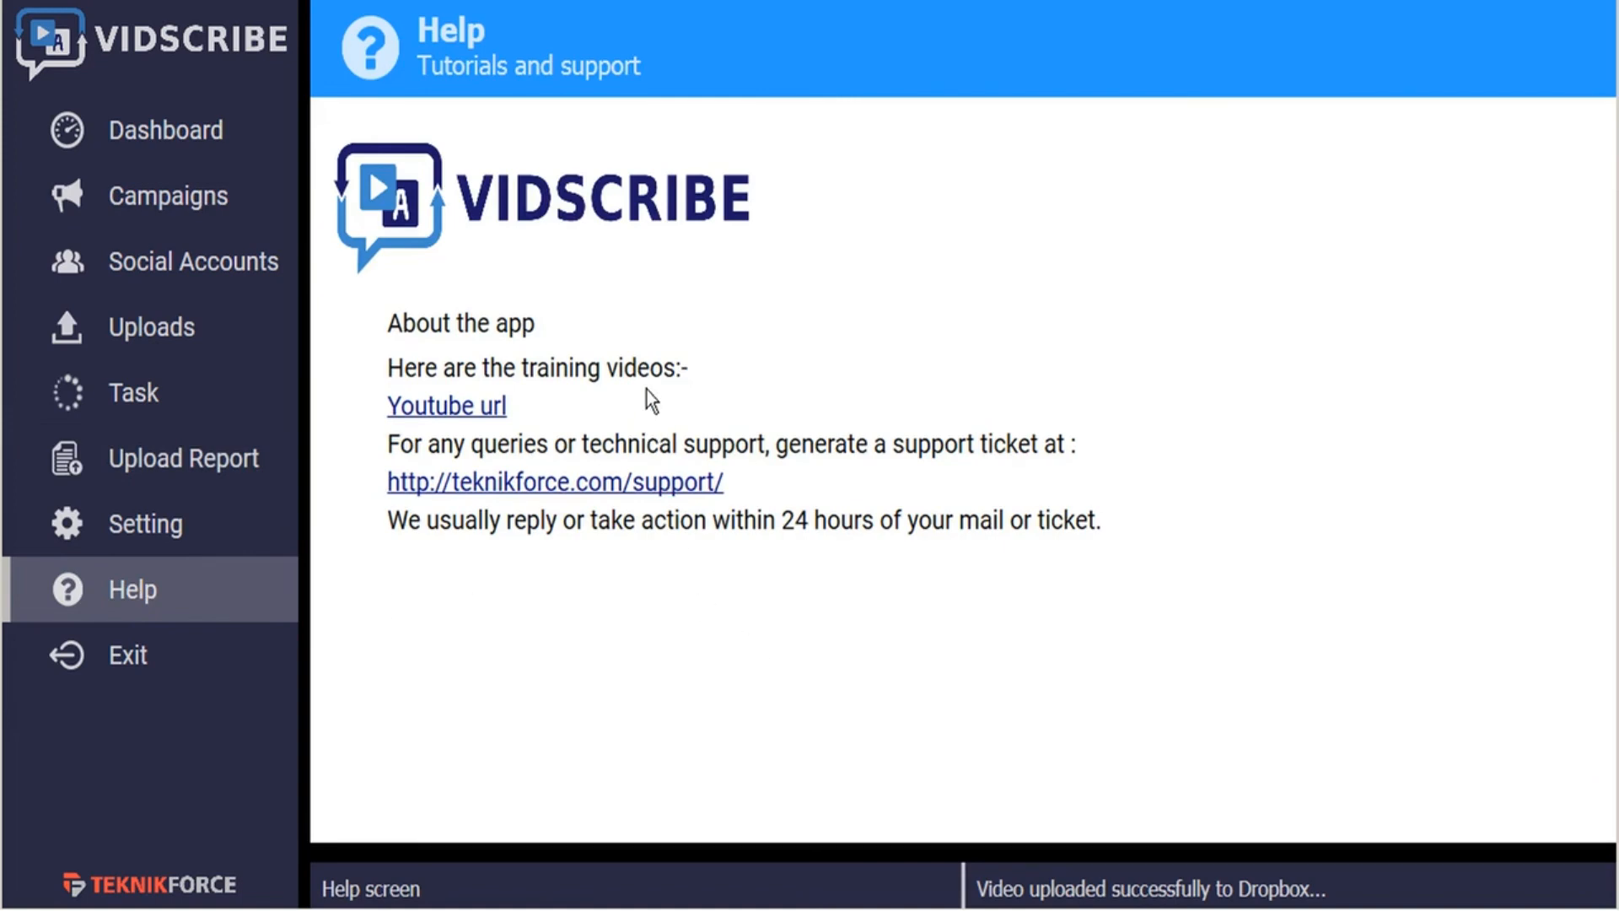